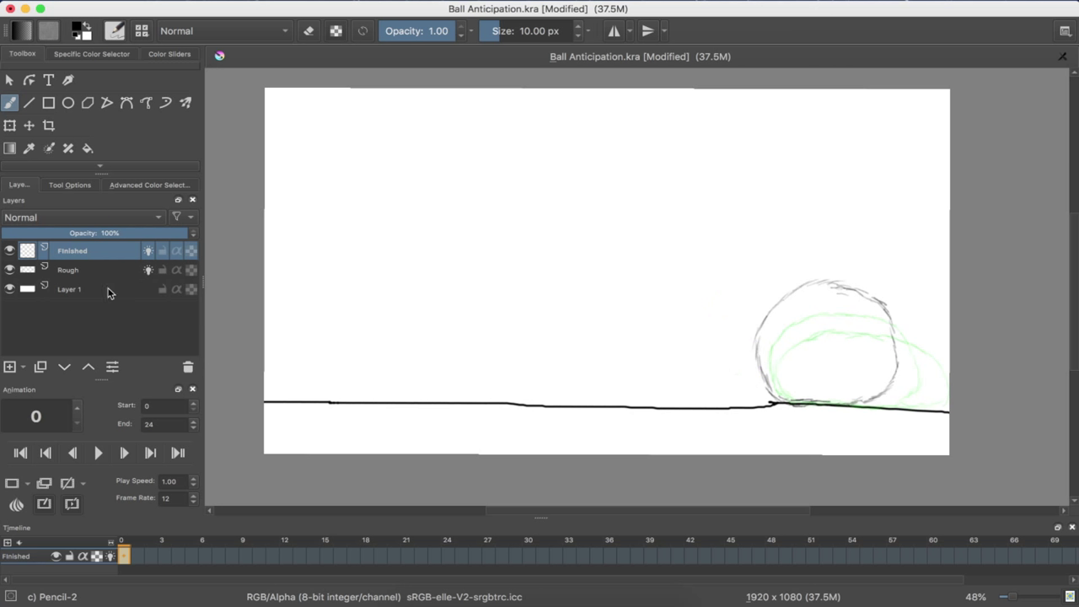
- Select the Rough layer, turn off its onion skin, and play the rough ball animation
{"action": "left_click", "coordinate": [74, 272]}
{"action": "left_click", "coordinate": [149, 270]}
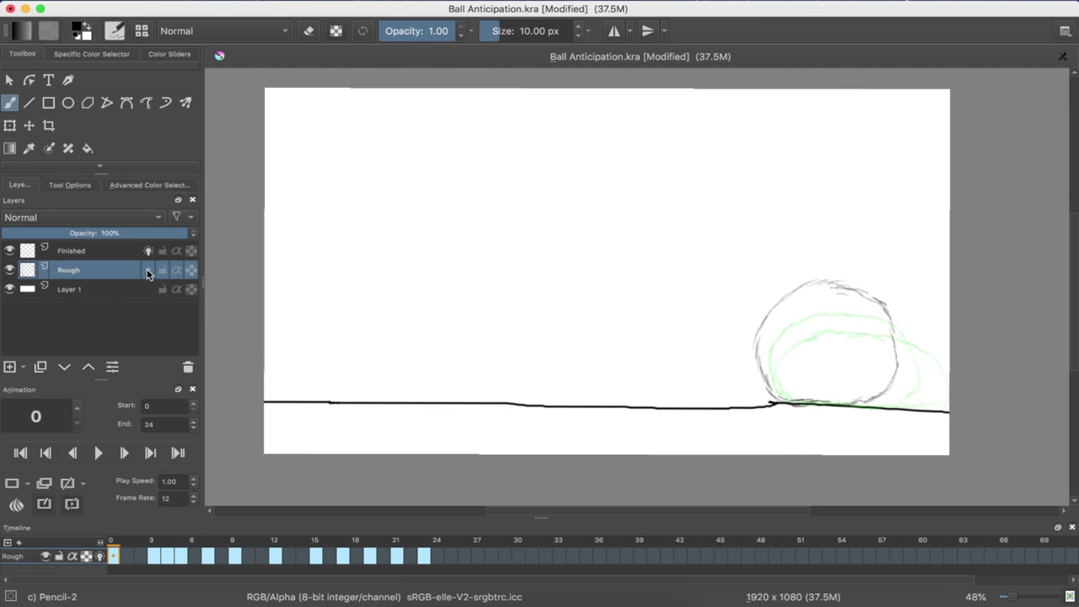
{"action": "left_click", "coordinate": [96, 452]}
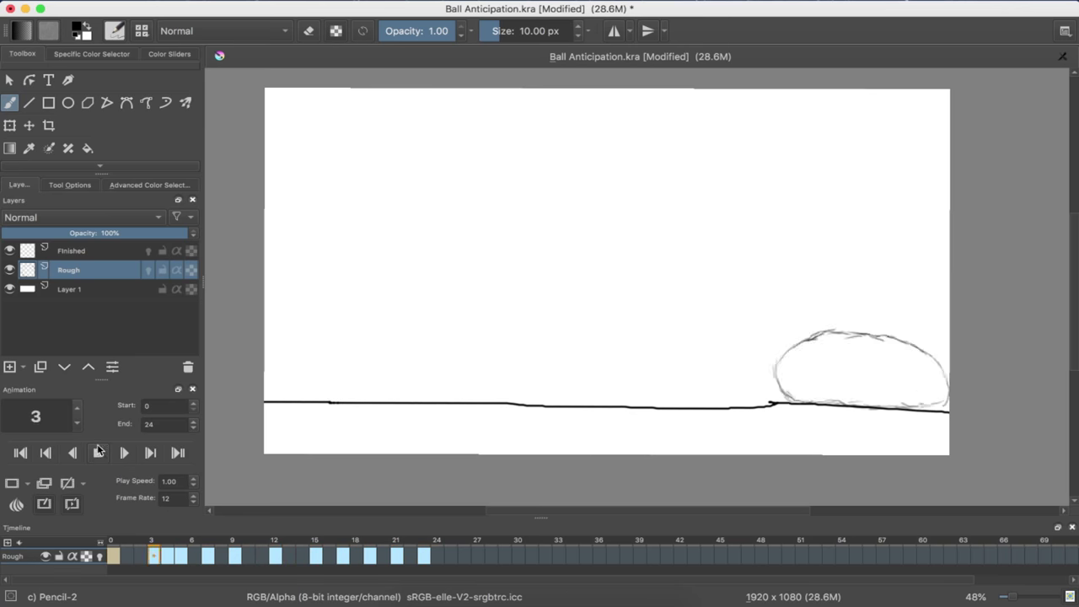
{"action": "key", "text": "space"}
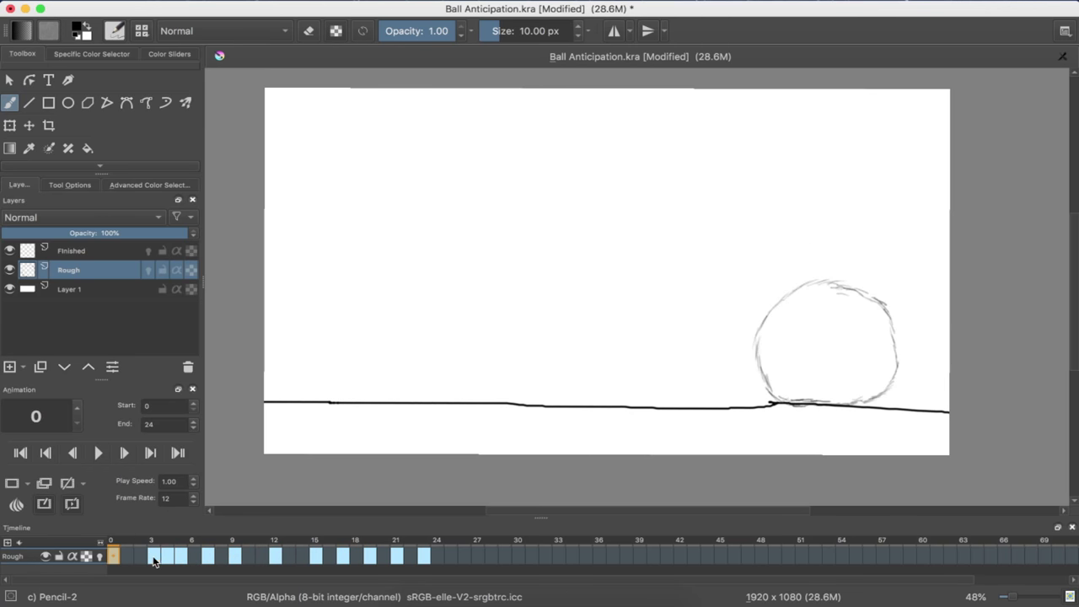
- Drag the squash keyframe from frame 3 to frame 2, replay the animation, then select the Finished layer
{"action": "left_click", "coordinate": [154, 558]}
{"action": "mouse_move", "coordinate": [146, 560]}
{"action": "left_mouse_down"}
{"action": "mouse_move", "coordinate": [168, 561]}
{"action": "mouse_move", "coordinate": [155, 563]}
{"action": "left_mouse_up"}
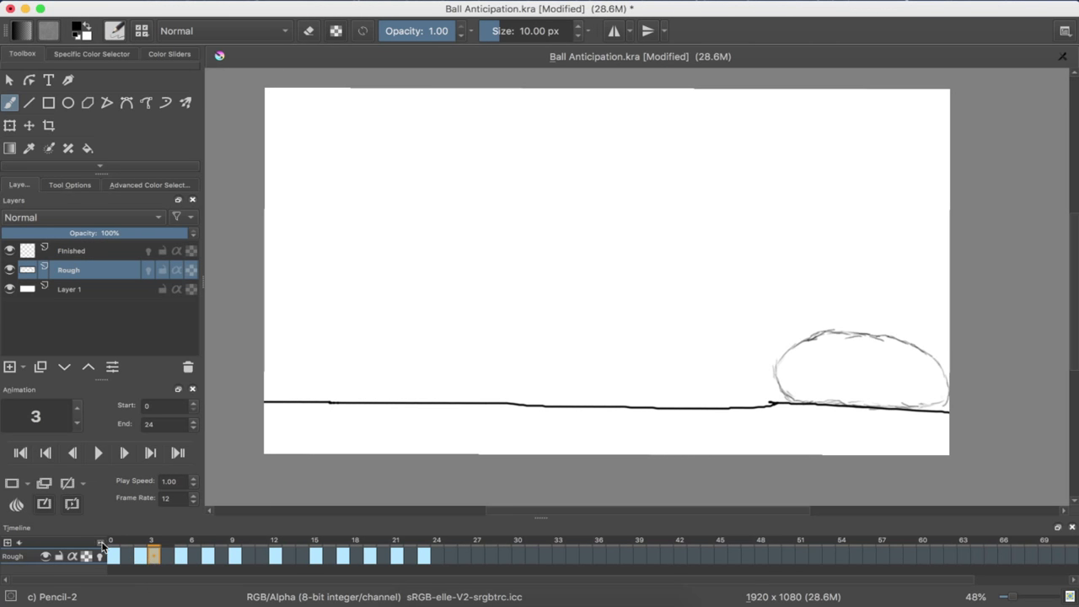
{"action": "left_click", "coordinate": [108, 555]}
{"action": "left_click", "coordinate": [98, 453]}
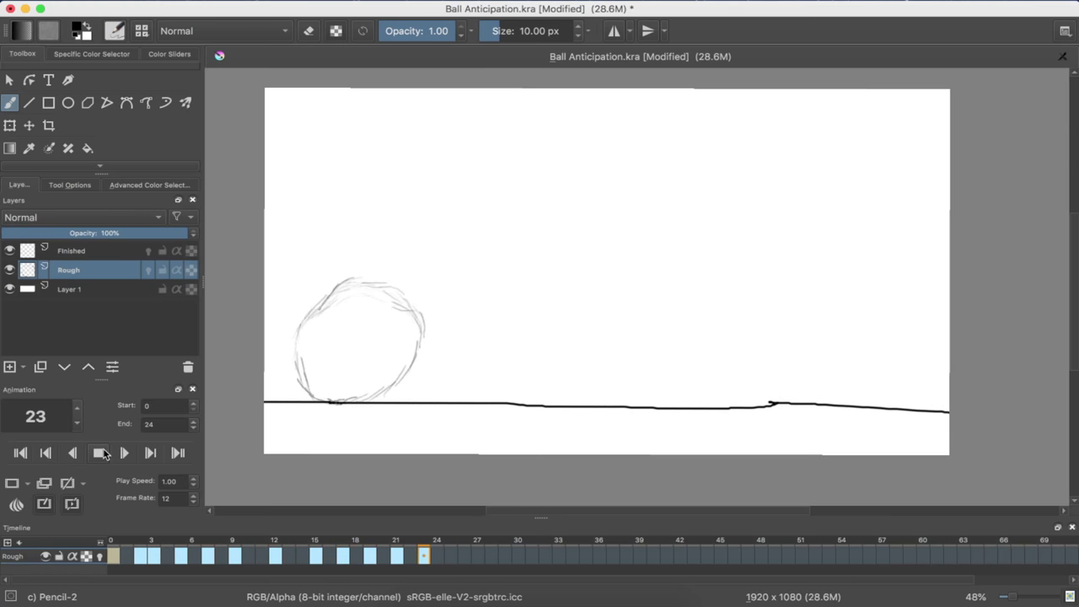
{"action": "left_click", "coordinate": [101, 454]}
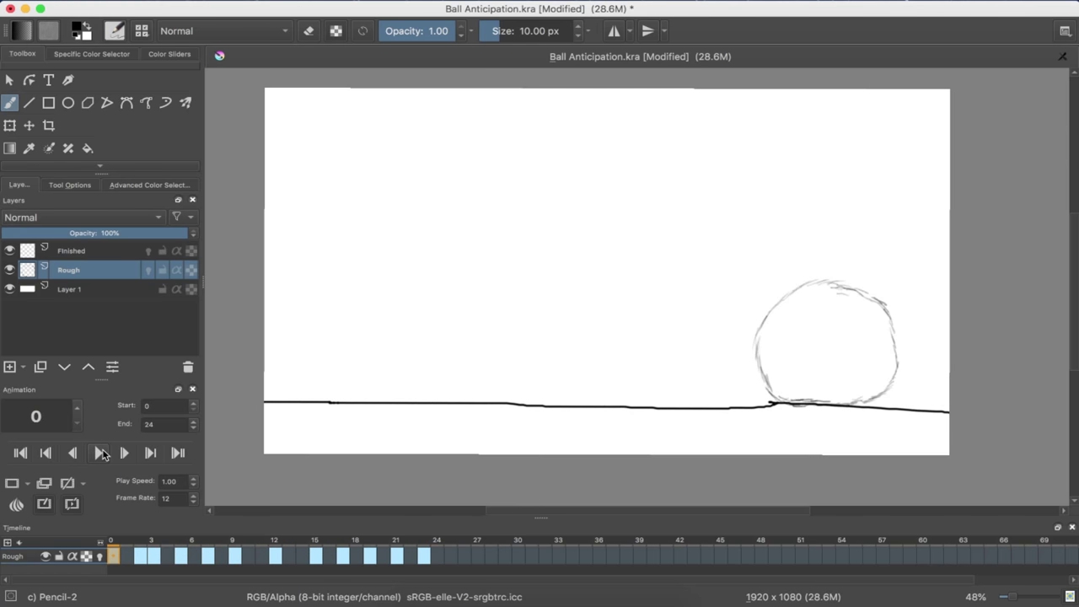
{"action": "left_click", "coordinate": [99, 245]}
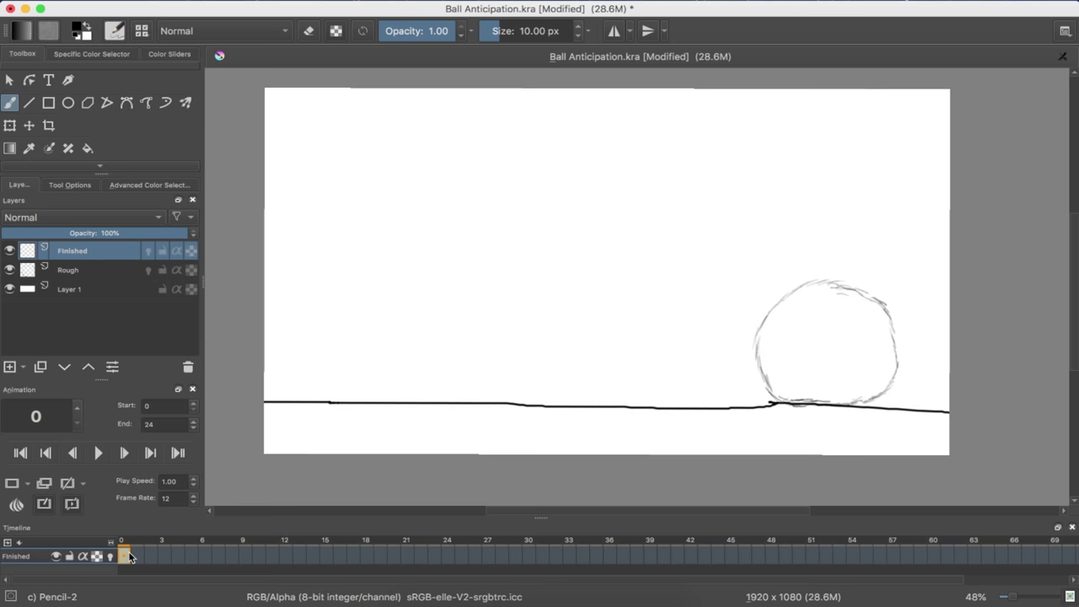
- Set the Rough layer's opacity to 50% in its Properties
{"action": "left_click", "coordinate": [113, 270]}
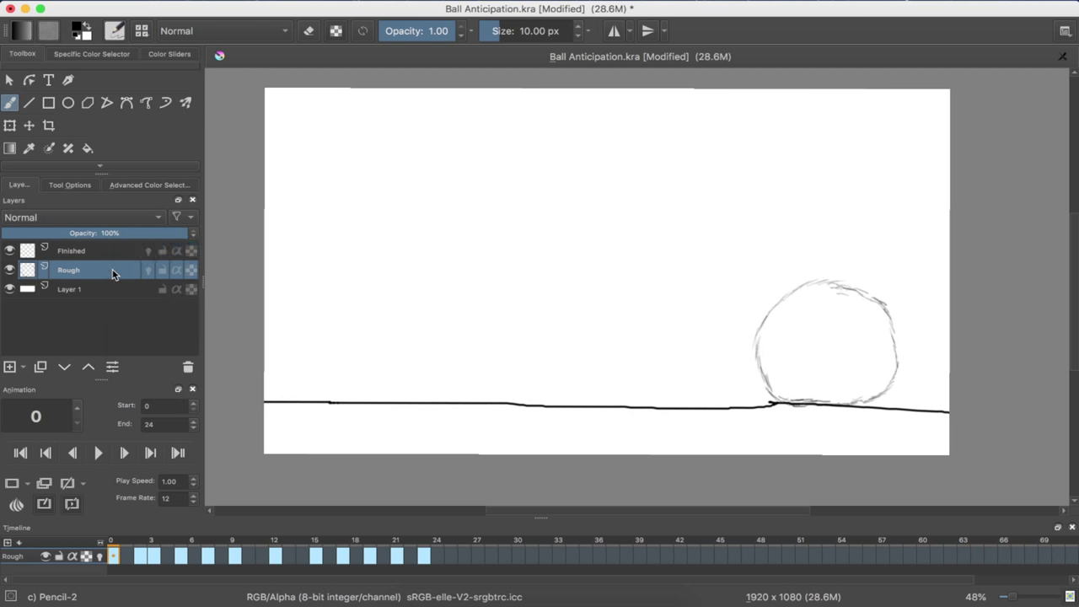
{"action": "right_click", "coordinate": [113, 272]}
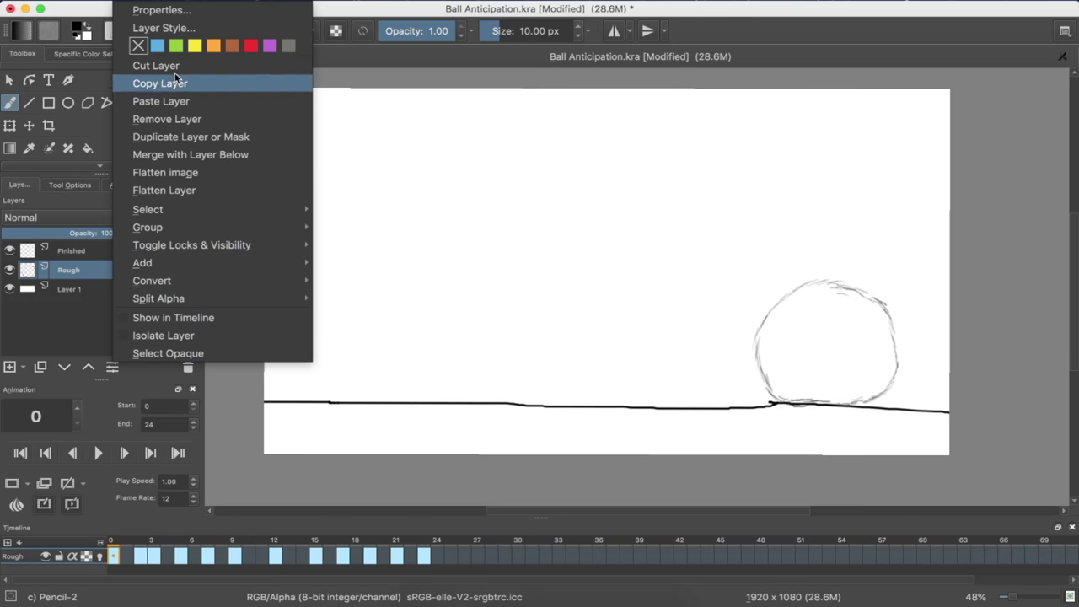
{"action": "left_click", "coordinate": [190, 17]}
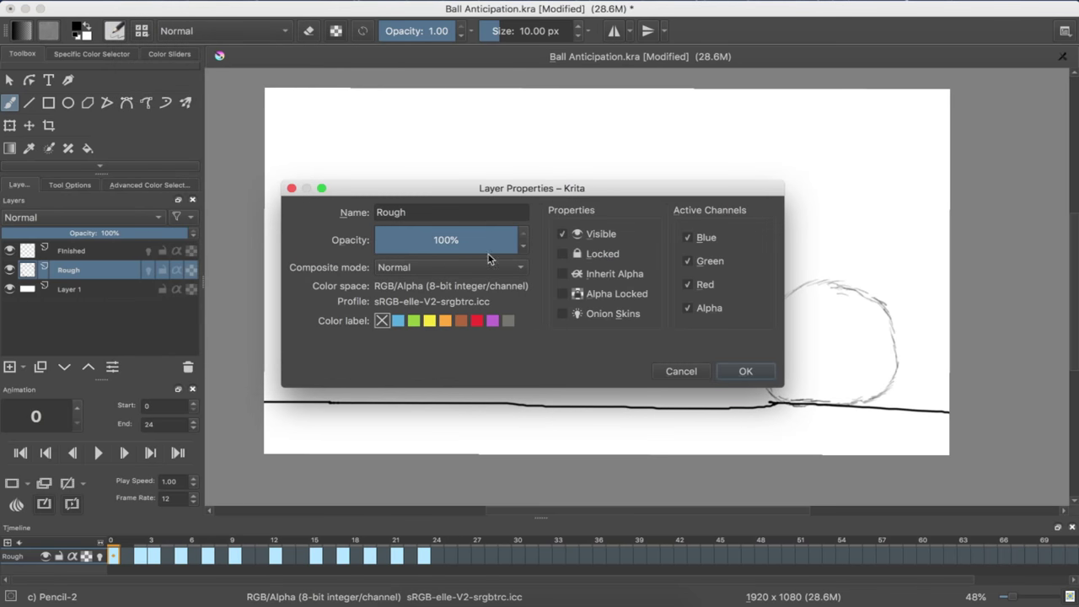
{"action": "mouse_move", "coordinate": [481, 246]}
{"action": "left_mouse_down"}
{"action": "mouse_move", "coordinate": [421, 248]}
{"action": "mouse_move", "coordinate": [446, 250]}
{"action": "left_mouse_up"}
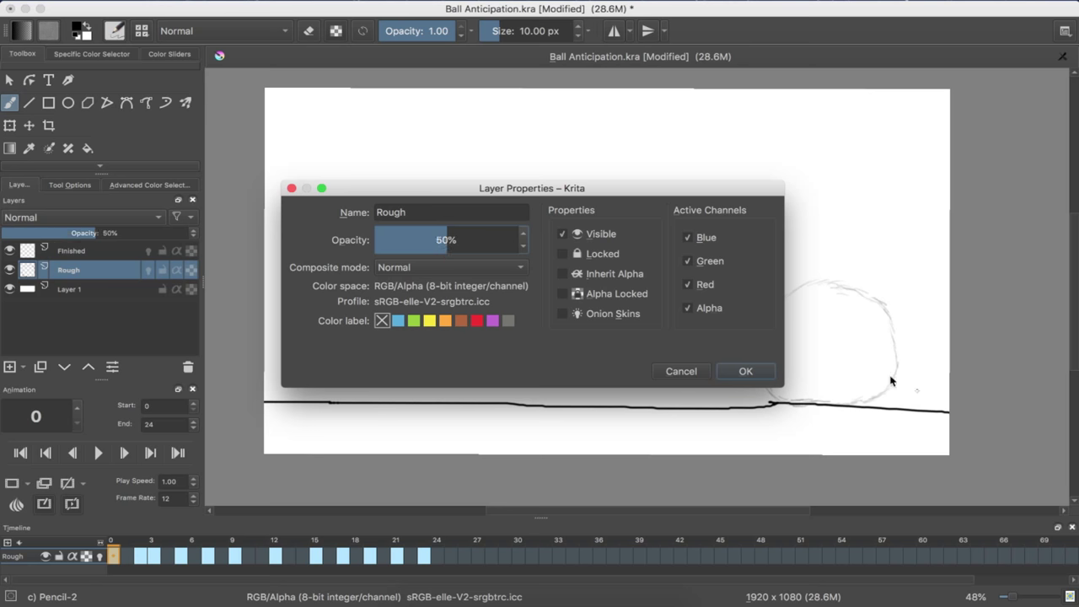
{"action": "left_click", "coordinate": [745, 371]}
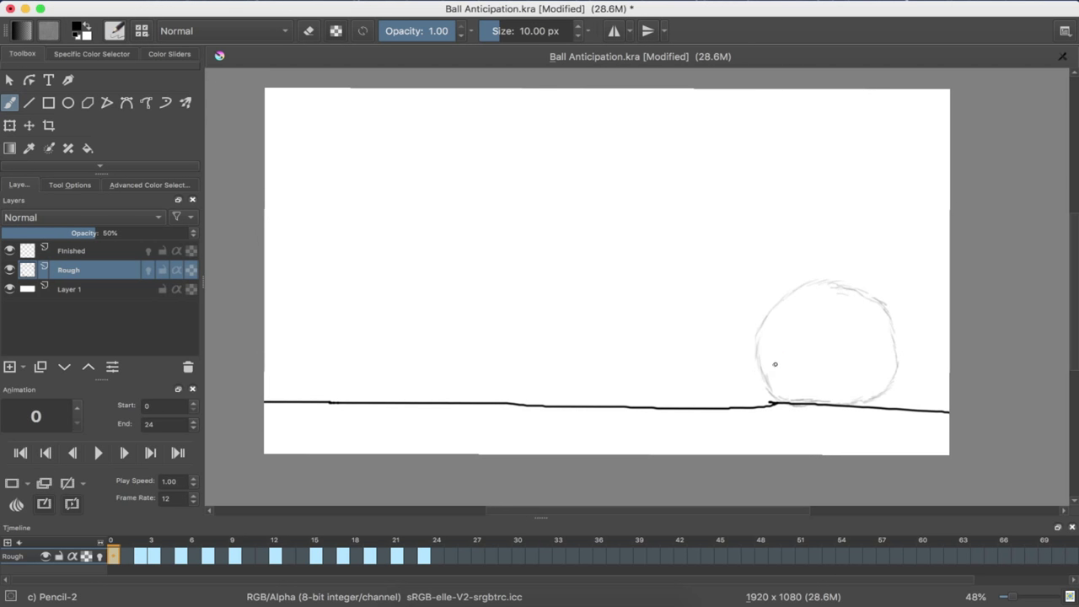
- Draw and undo a test stroke on the Rough and Finished layers, ending on Finished
{"action": "left_click_drag", "start_coordinate": [763, 316], "coordinate": [747, 345]}
{"action": "key", "text": "ctrl+z"}
{"action": "left_click", "coordinate": [72, 258]}
{"action": "mouse_move", "coordinate": [801, 297]}
{"action": "left_mouse_down"}
{"action": "mouse_move", "coordinate": [703, 300]}
{"action": "mouse_move", "coordinate": [700, 318]}
{"action": "left_mouse_up"}
{"action": "key", "text": "ctrl+z"}
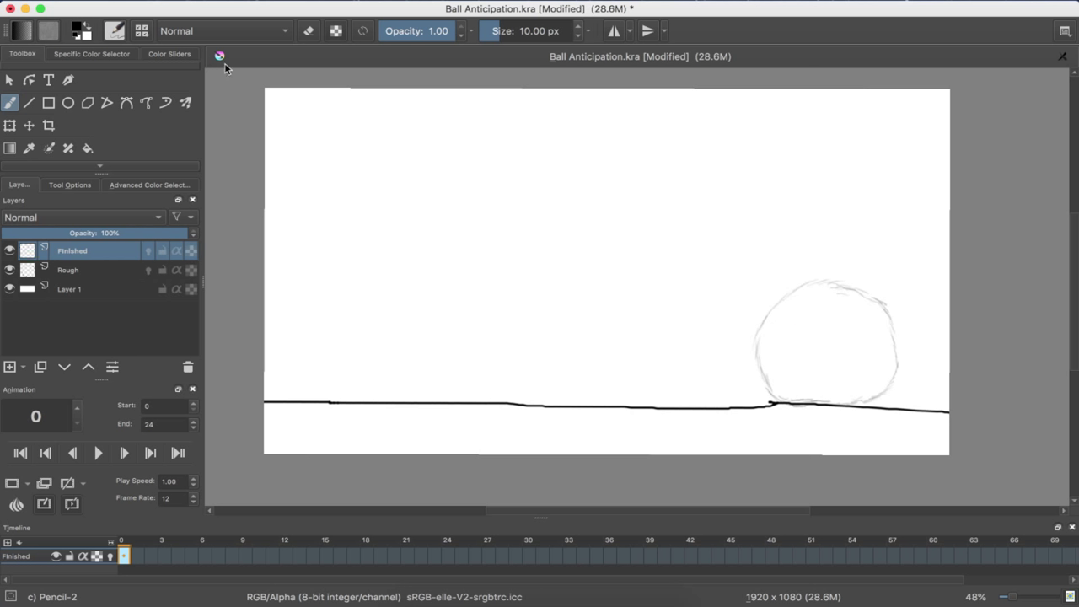
- Ink the ball outline and ground line on frame 0 with the Pencil-2 brush, then step forward
{"action": "left_click", "coordinate": [141, 28]}
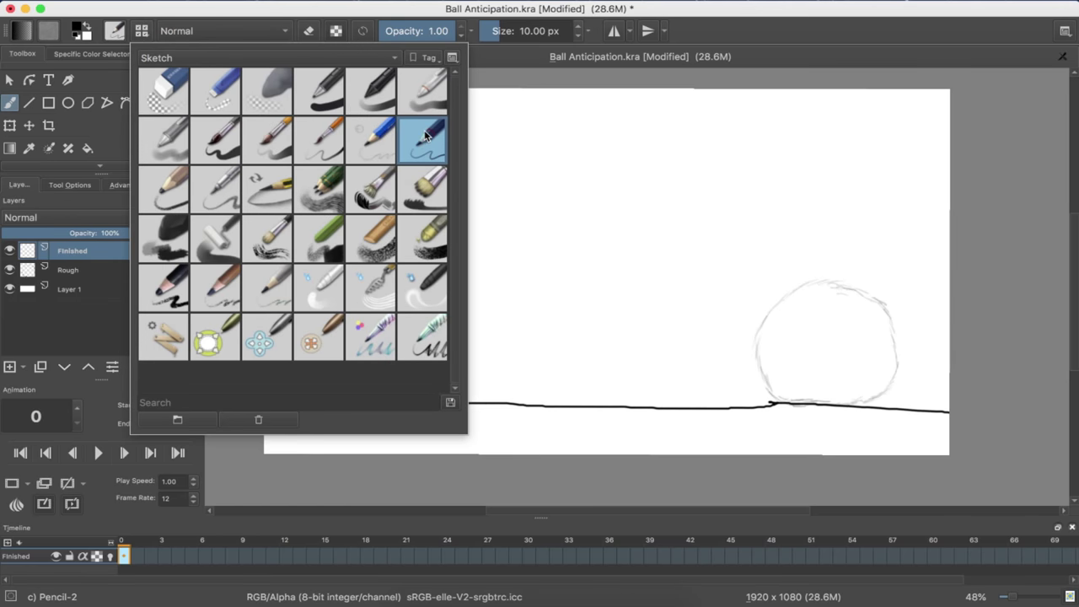
{"action": "left_click", "coordinate": [645, 251]}
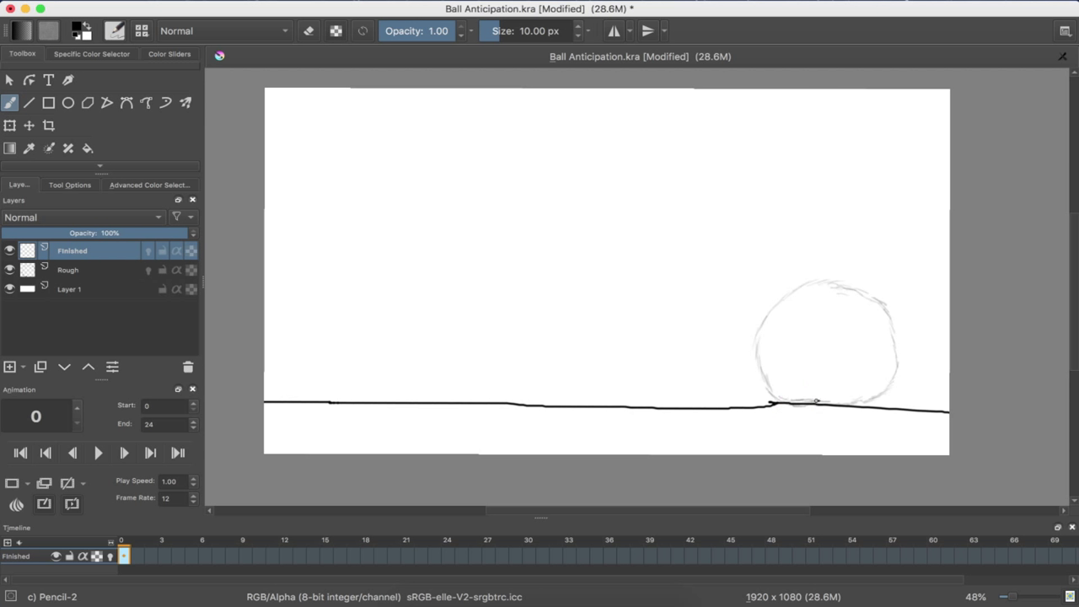
{"action": "mouse_move", "coordinate": [784, 403]}
{"action": "left_mouse_down"}
{"action": "mouse_move", "coordinate": [761, 366]}
{"action": "mouse_move", "coordinate": [756, 326]}
{"action": "mouse_move", "coordinate": [785, 293]}
{"action": "mouse_move", "coordinate": [830, 281]}
{"action": "mouse_move", "coordinate": [875, 298]}
{"action": "mouse_move", "coordinate": [898, 368]}
{"action": "mouse_move", "coordinate": [881, 401]}
{"action": "mouse_move", "coordinate": [840, 407]}
{"action": "left_mouse_up"}
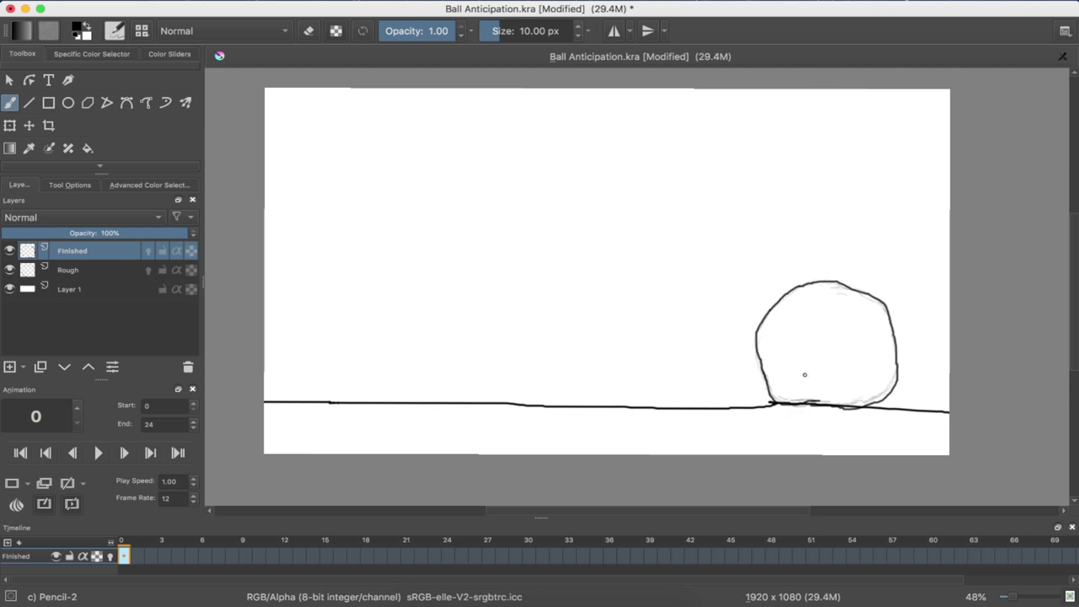
{"action": "key", "text": "Right"}
{"action": "key", "text": "Right"}
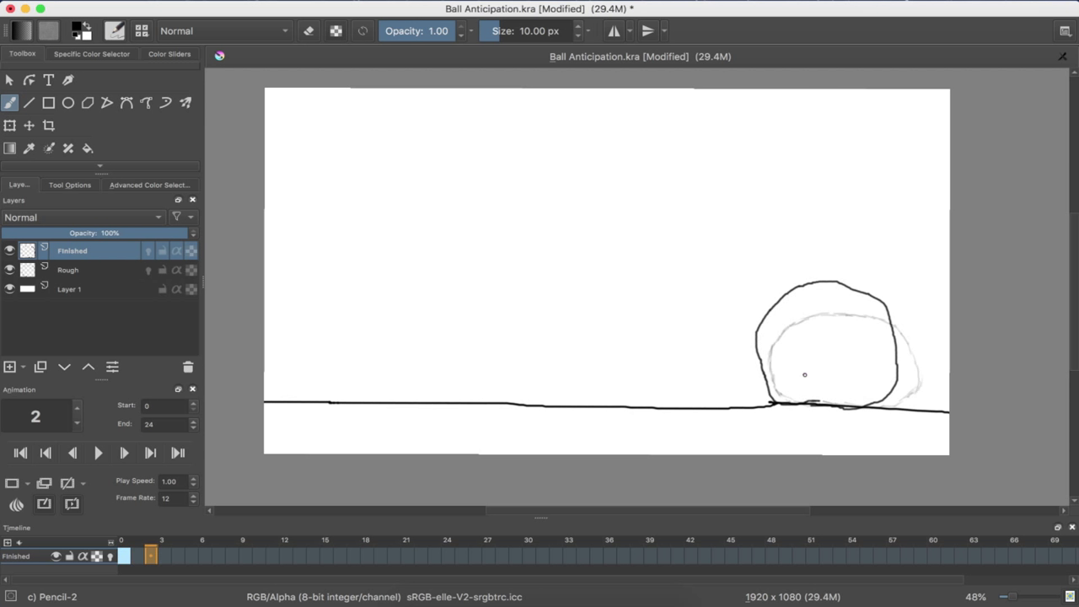
- Add blank keyframes at frames 3 and 2 on the Finished layer and enable its onion skin
{"action": "key", "text": "Right"}
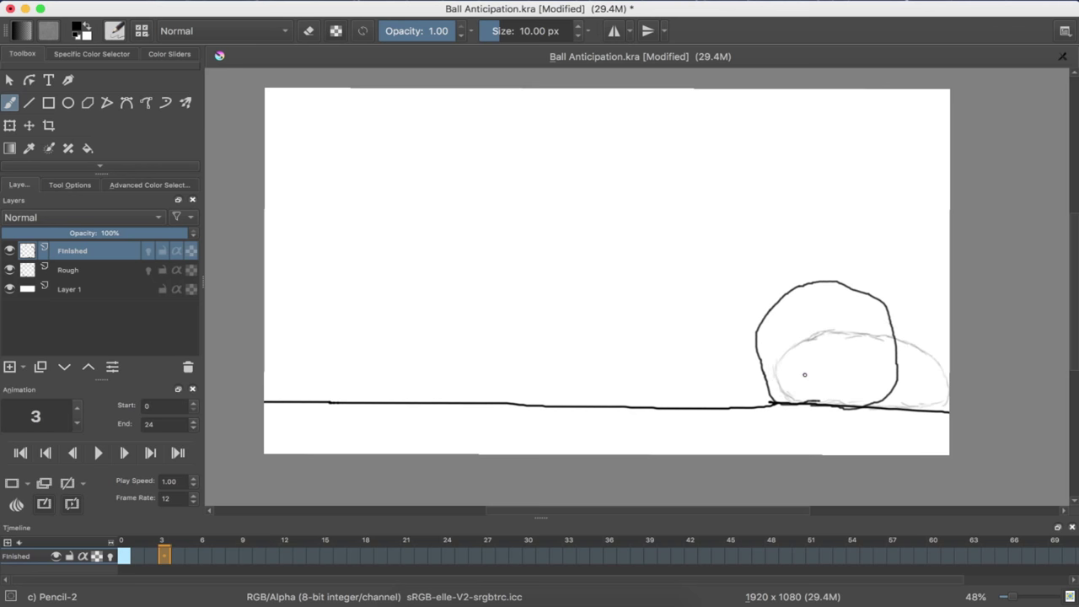
{"action": "key", "text": "ctrl+z"}
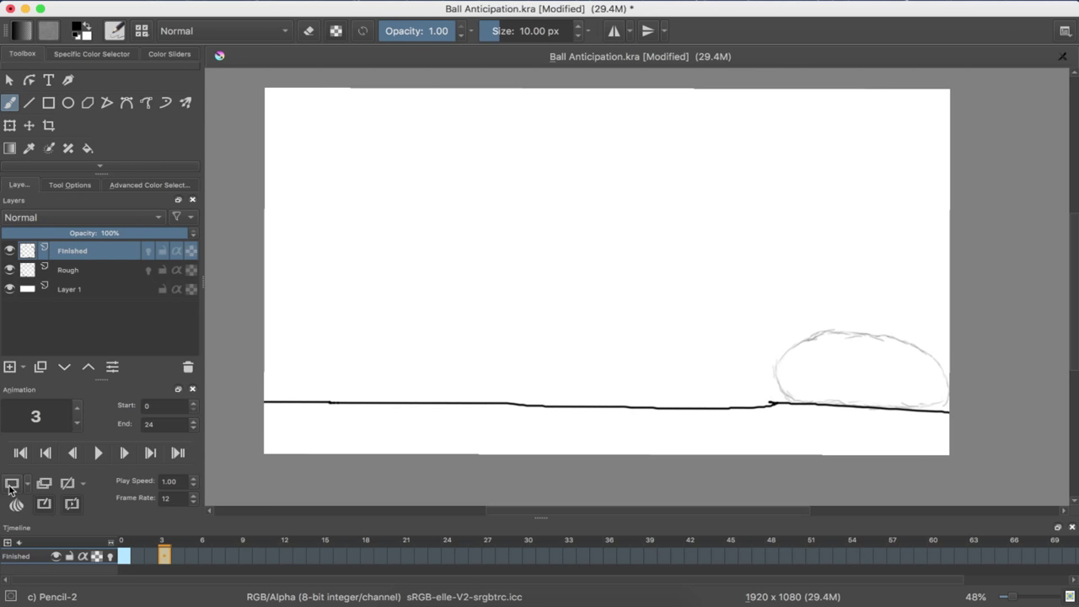
{"action": "key", "text": "Left"}
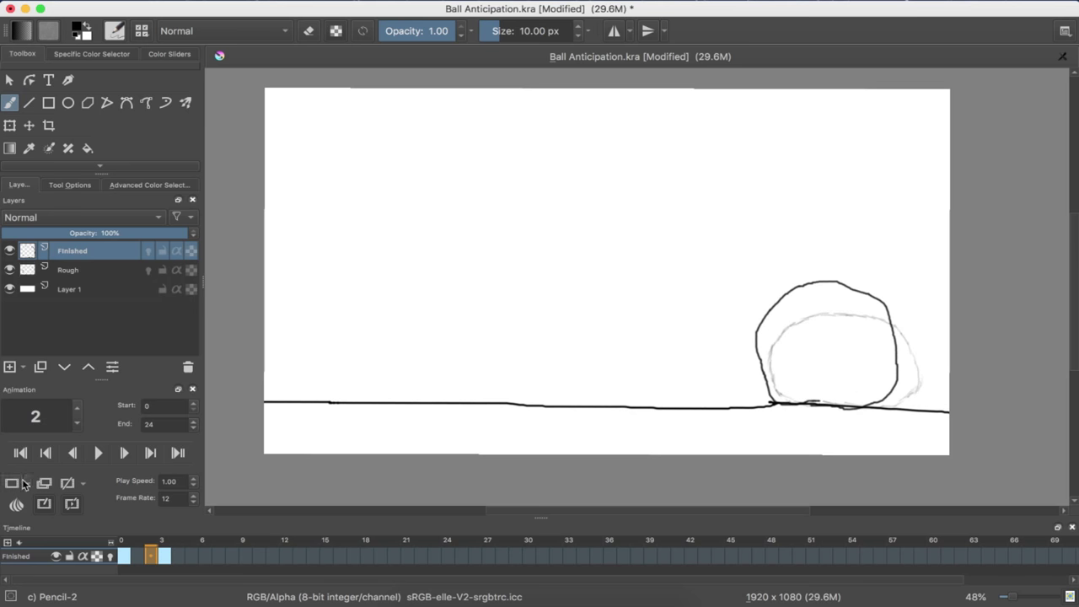
{"action": "key", "text": "ctrl+z"}
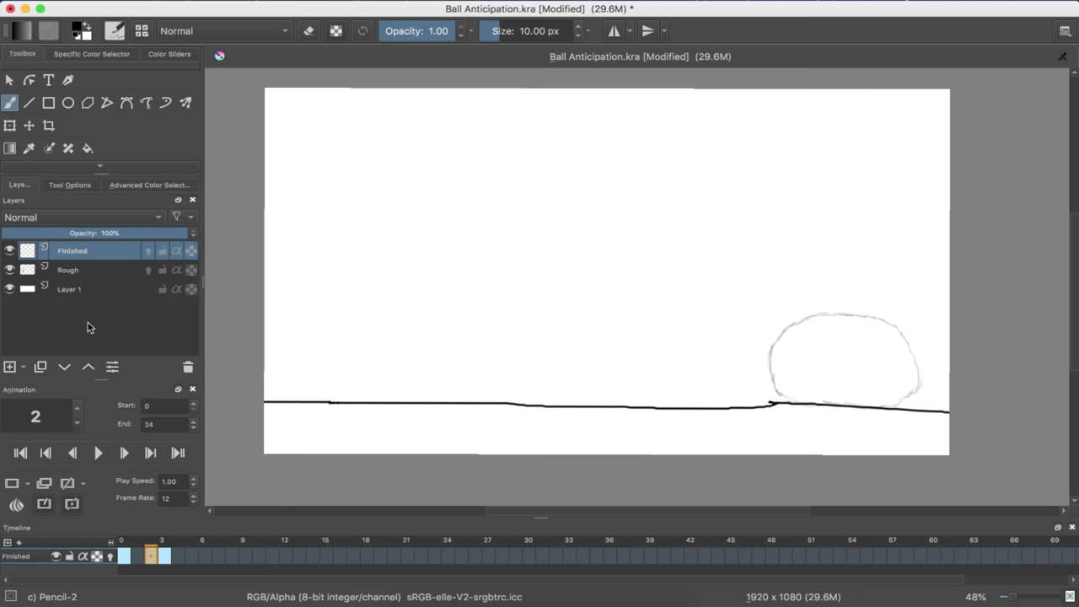
{"action": "left_click", "coordinate": [149, 252]}
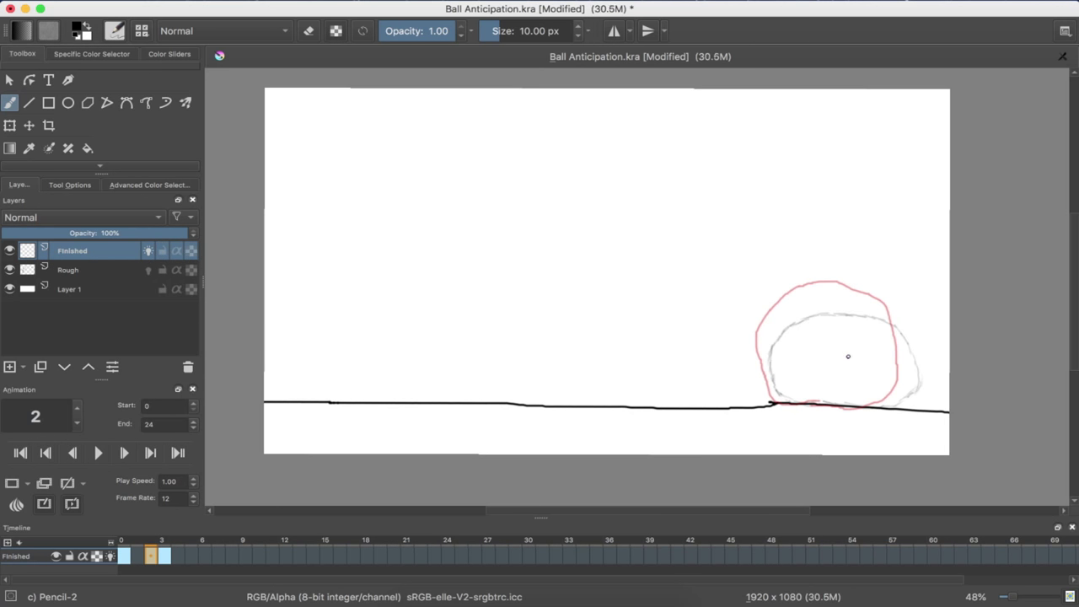
{"action": "key", "text": "Left"}
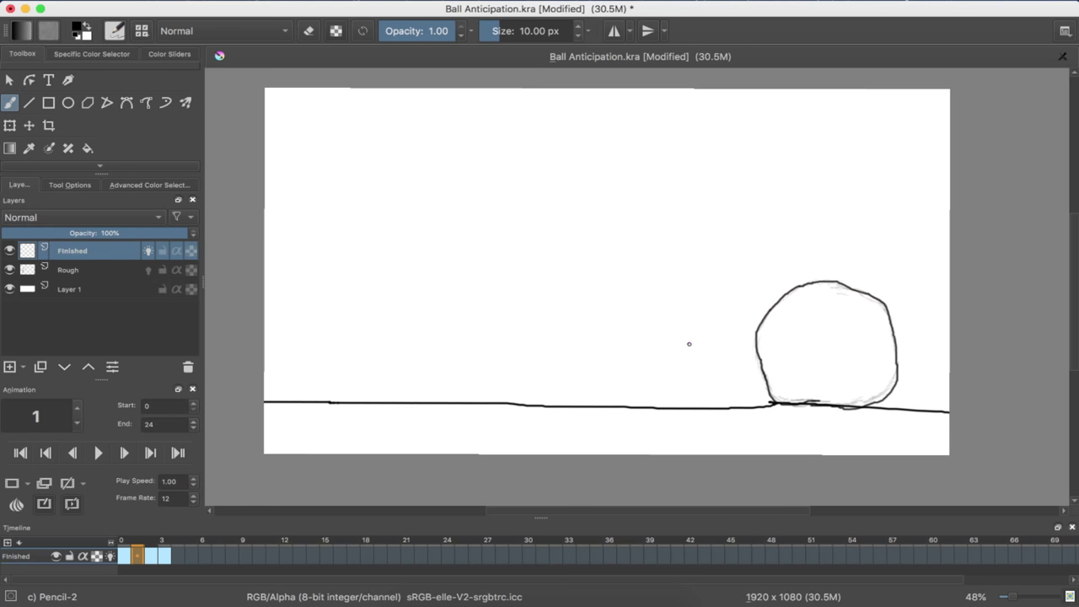
{"action": "key", "text": "Left"}
{"action": "key", "text": "Right"}
{"action": "key", "text": "Right"}
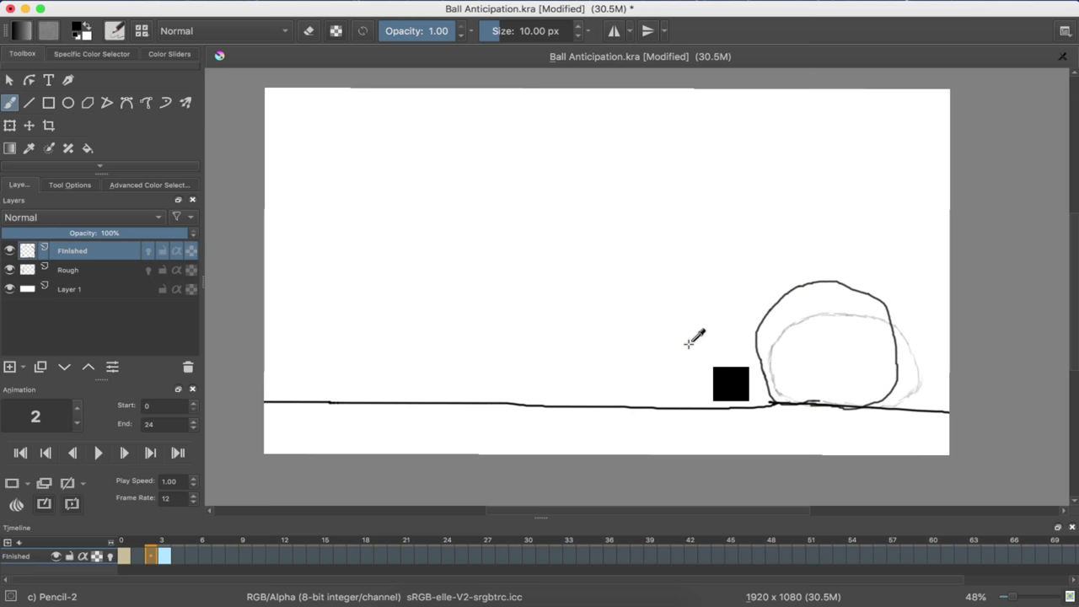
- Remove the stray frame-2 drawing and erase frame 0's ball outline with the Eraser Circle brush
{"action": "key", "text": "Delete"}
{"action": "key", "text": "Left"}
{"action": "key", "text": "Left"}
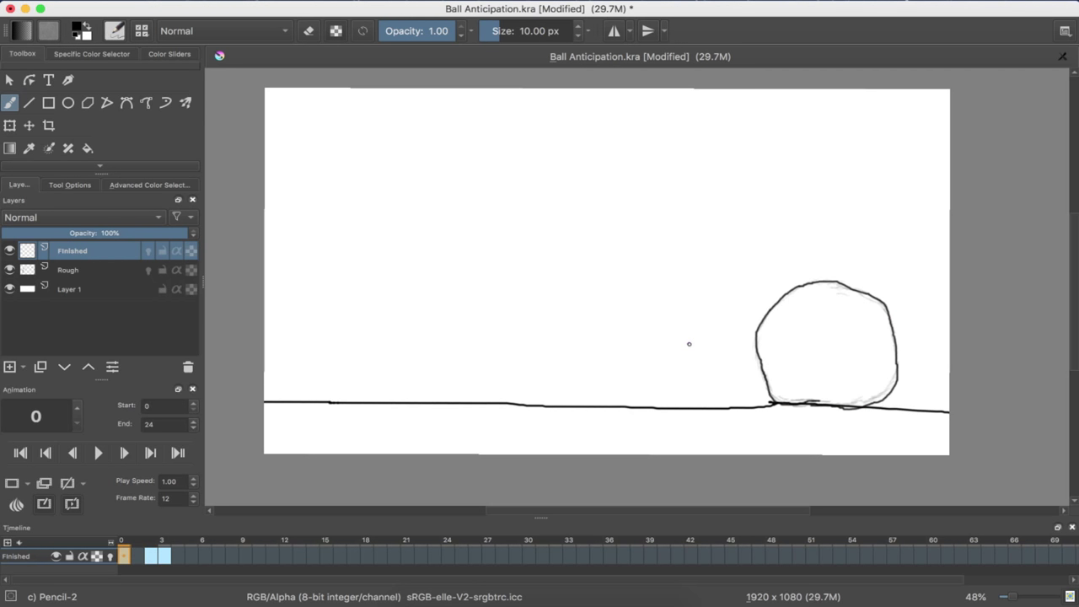
{"action": "left_click", "coordinate": [116, 31]}
{"action": "left_click", "coordinate": [171, 74]}
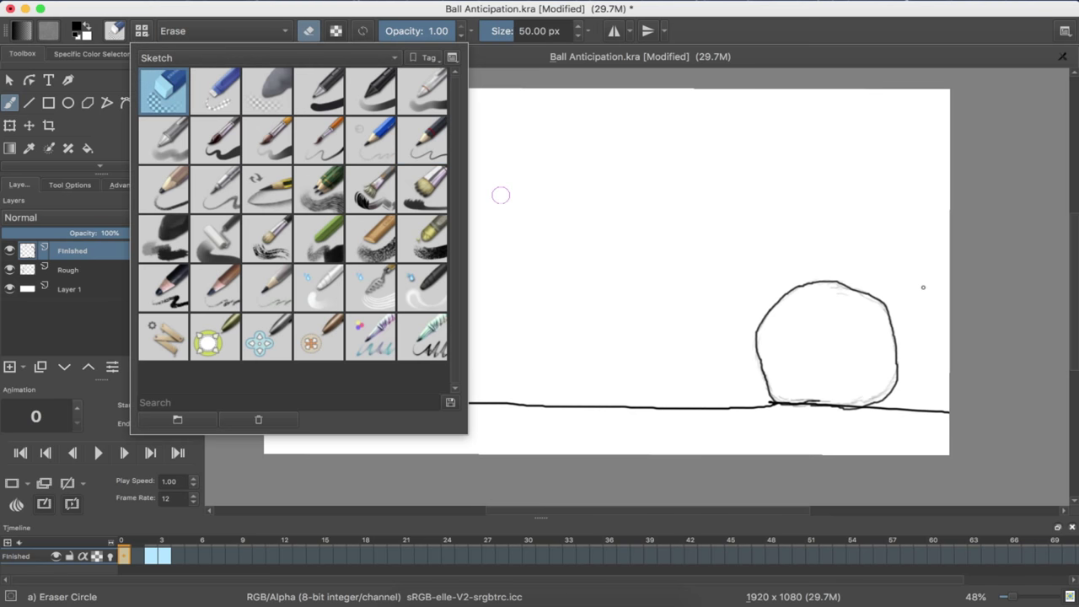
{"action": "left_click", "coordinate": [640, 236]}
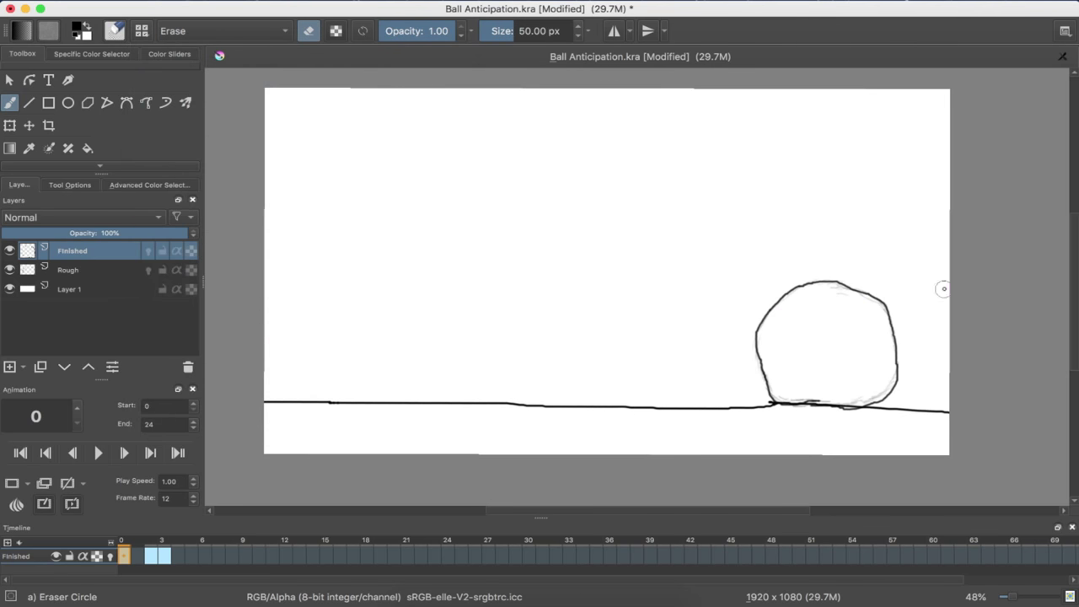
{"action": "left_click_drag", "start_coordinate": [747, 308], "coordinate": [753, 305]}
{"action": "mouse_move", "coordinate": [820, 304]}
{"action": "left_mouse_down"}
{"action": "mouse_move", "coordinate": [777, 289]}
{"action": "mouse_move", "coordinate": [900, 307]}
{"action": "mouse_move", "coordinate": [906, 316]}
{"action": "mouse_move", "coordinate": [890, 319]}
{"action": "mouse_move", "coordinate": [916, 415]}
{"action": "mouse_move", "coordinate": [893, 330]}
{"action": "mouse_move", "coordinate": [895, 401]}
{"action": "mouse_move", "coordinate": [746, 396]}
{"action": "mouse_move", "coordinate": [738, 386]}
{"action": "mouse_move", "coordinate": [774, 372]}
{"action": "mouse_move", "coordinate": [777, 413]}
{"action": "mouse_move", "coordinate": [747, 318]}
{"action": "left_mouse_up"}
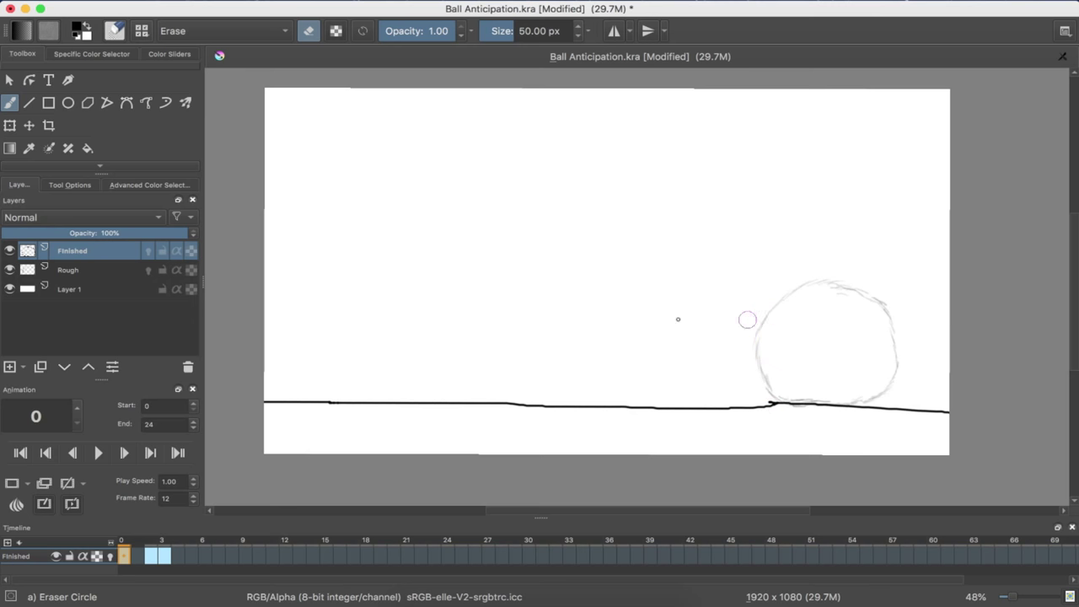
- Switch to the Pencil-3 Large 4B brush preset
{"action": "left_click", "coordinate": [116, 32]}
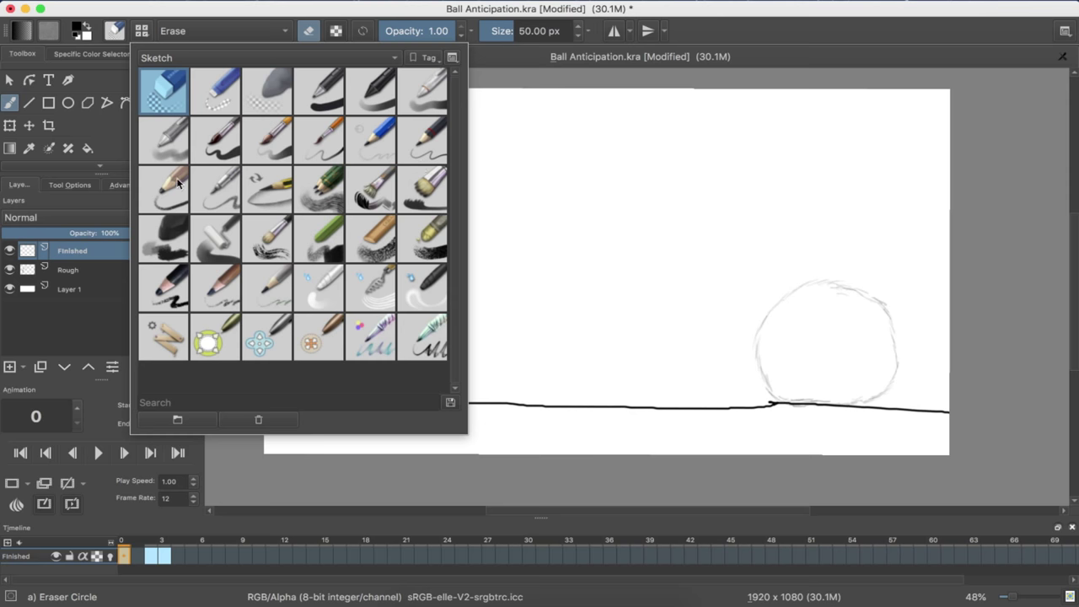
{"action": "left_click", "coordinate": [177, 184]}
{"action": "left_click", "coordinate": [809, 340]}
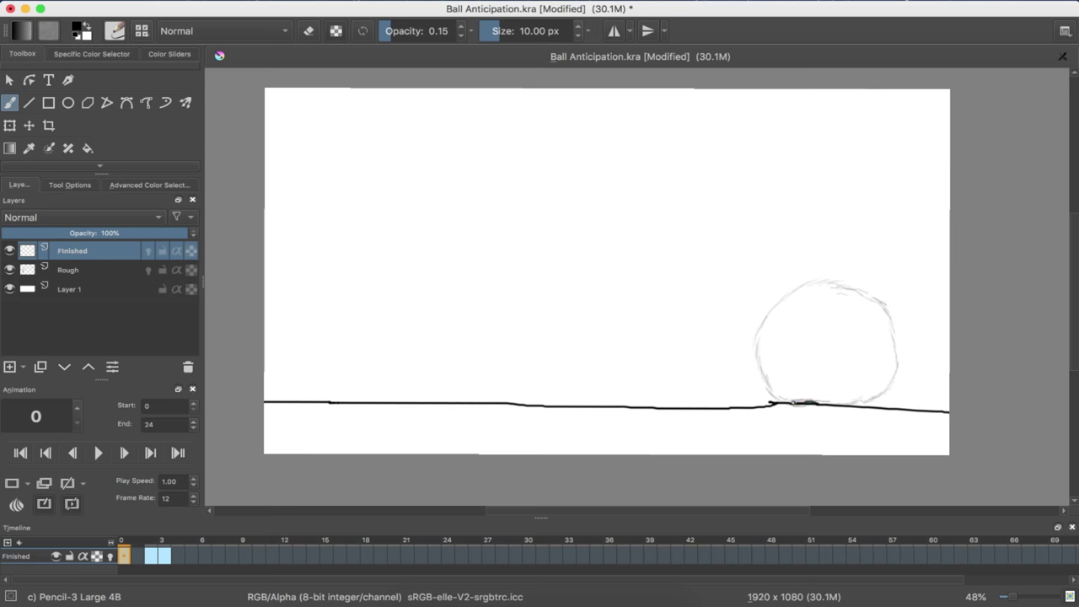
- Redraw the ball outline on frame 0, then go to frame 2 with earlier onion skins shown
{"action": "mouse_move", "coordinate": [782, 397]}
{"action": "left_mouse_down"}
{"action": "mouse_move", "coordinate": [763, 373]}
{"action": "mouse_move", "coordinate": [769, 315]}
{"action": "left_mouse_up"}
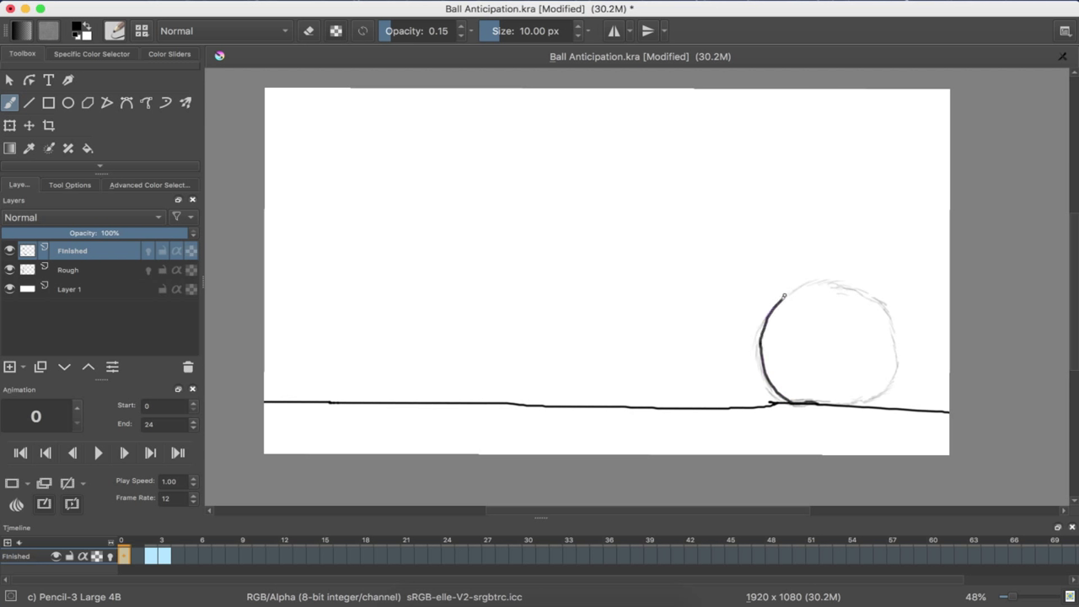
{"action": "mouse_move", "coordinate": [784, 296]}
{"action": "left_mouse_down"}
{"action": "mouse_move", "coordinate": [837, 283]}
{"action": "mouse_move", "coordinate": [881, 312]}
{"action": "mouse_move", "coordinate": [893, 375]}
{"action": "mouse_move", "coordinate": [868, 398]}
{"action": "mouse_move", "coordinate": [816, 405]}
{"action": "mouse_move", "coordinate": [834, 403]}
{"action": "left_mouse_up"}
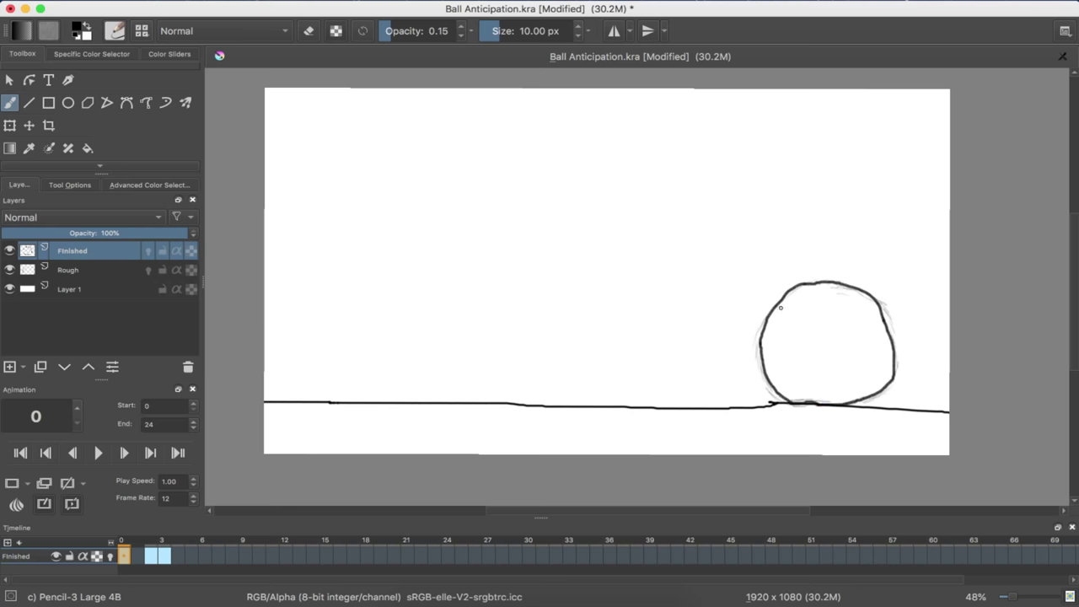
{"action": "key", "text": "Right"}
{"action": "key", "text": "Right"}
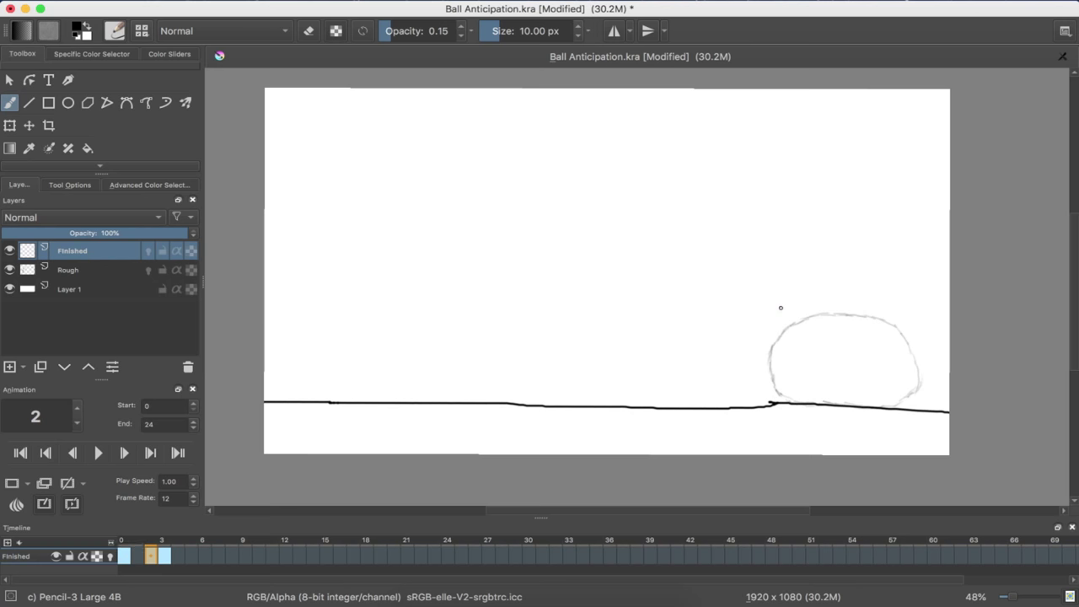
{"action": "left_click", "coordinate": [110, 556]}
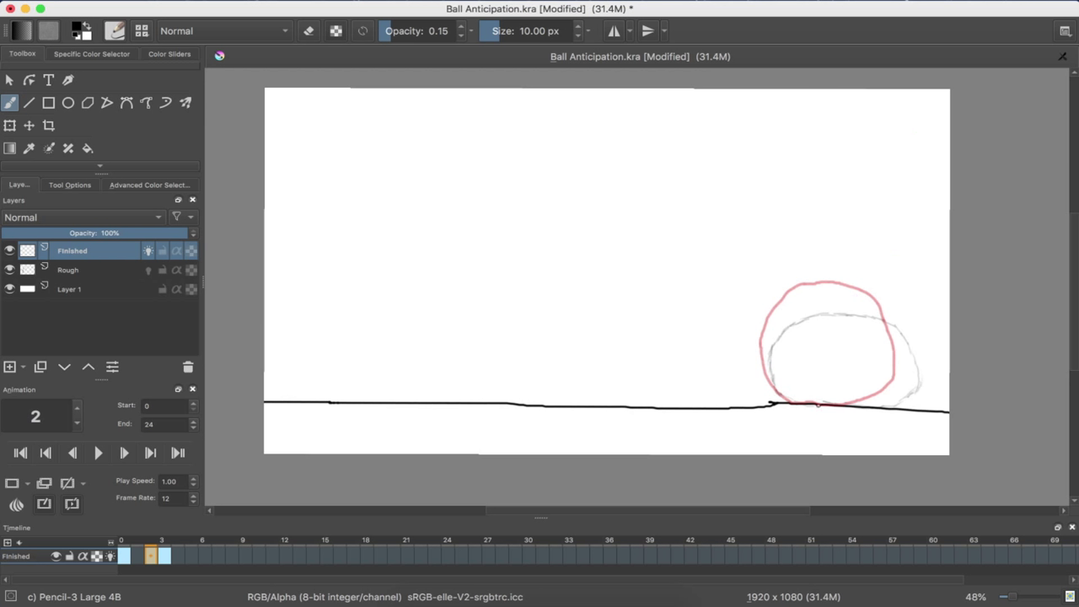
- Ink the frame-2 squashed ball's base, right side and top, undoing stray strokes
{"action": "left_click_drag", "start_coordinate": [817, 402], "coordinate": [801, 401]}
{"action": "key", "text": "ctrl+z"}
{"action": "mouse_move", "coordinate": [827, 402]}
{"action": "left_mouse_down"}
{"action": "mouse_move", "coordinate": [892, 406]}
{"action": "mouse_move", "coordinate": [913, 383]}
{"action": "mouse_move", "coordinate": [908, 346]}
{"action": "mouse_move", "coordinate": [865, 323]}
{"action": "left_mouse_up"}
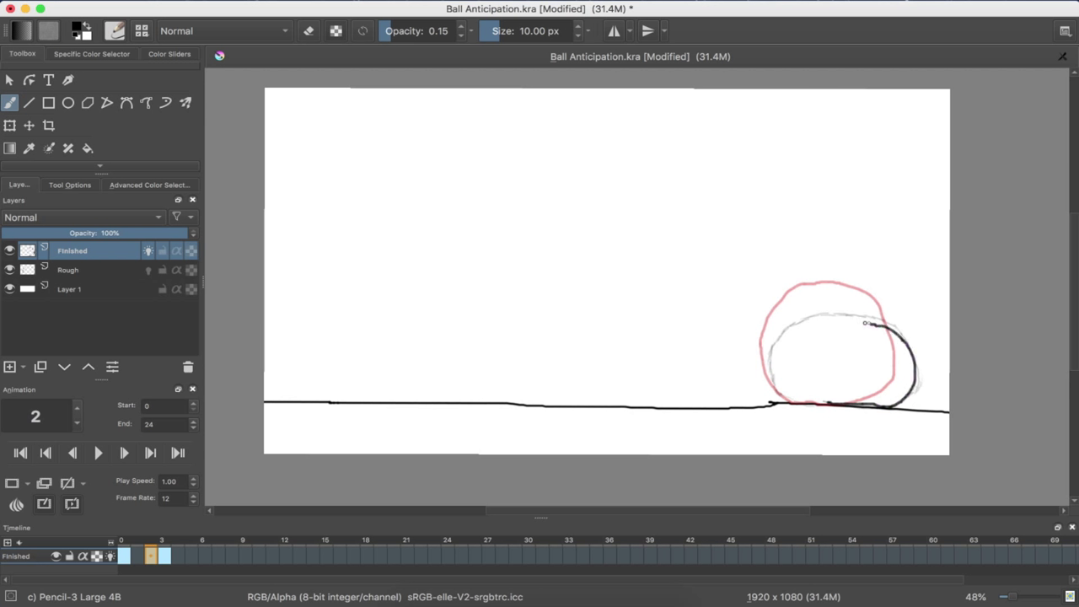
{"action": "key", "text": "super+z"}
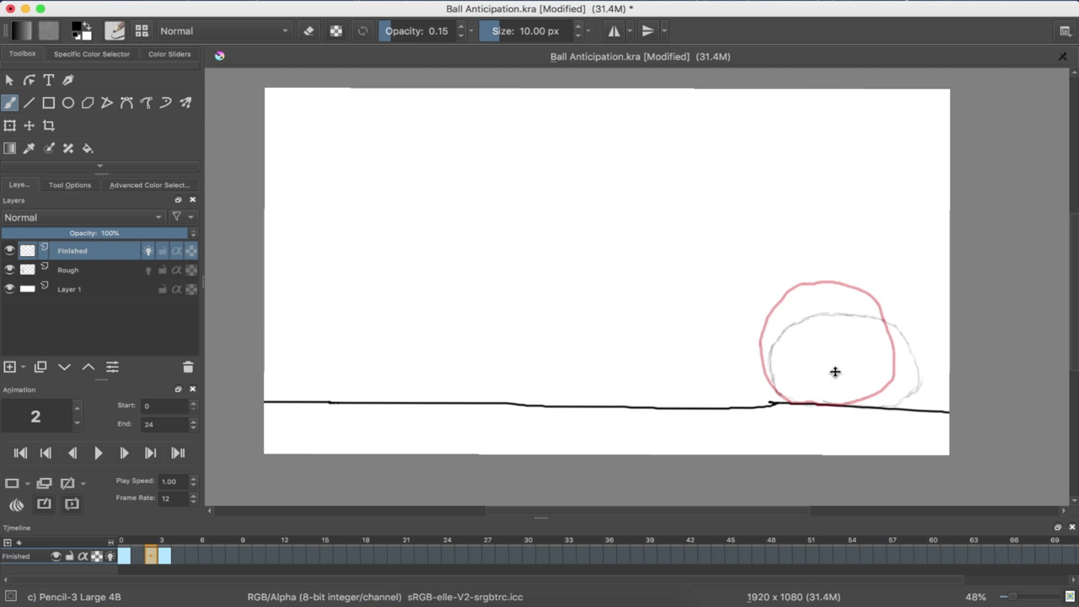
{"action": "left_click", "coordinate": [144, 31]}
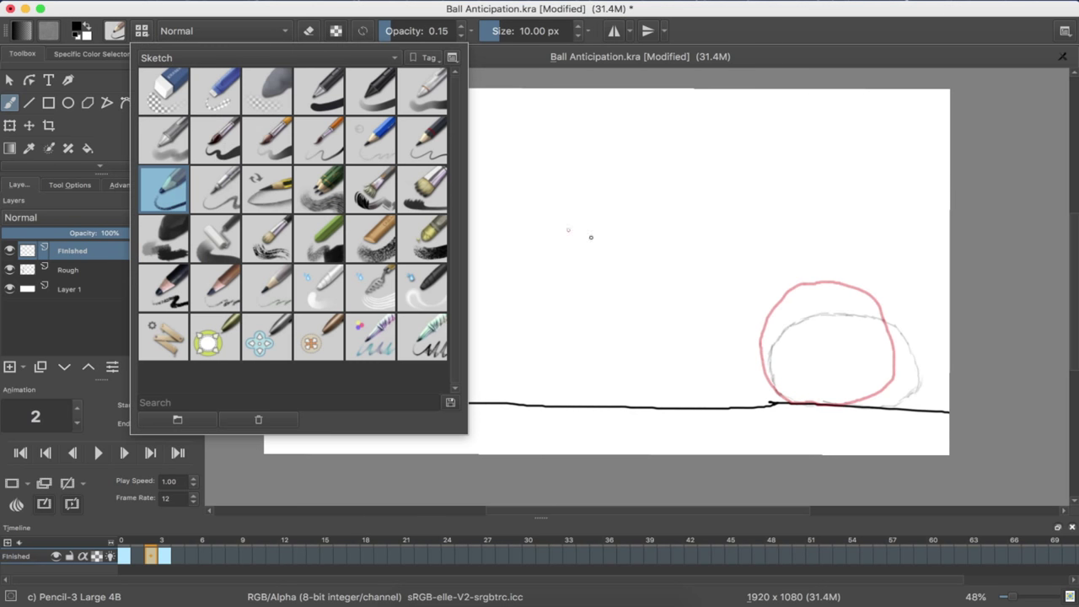
{"action": "left_click", "coordinate": [571, 234]}
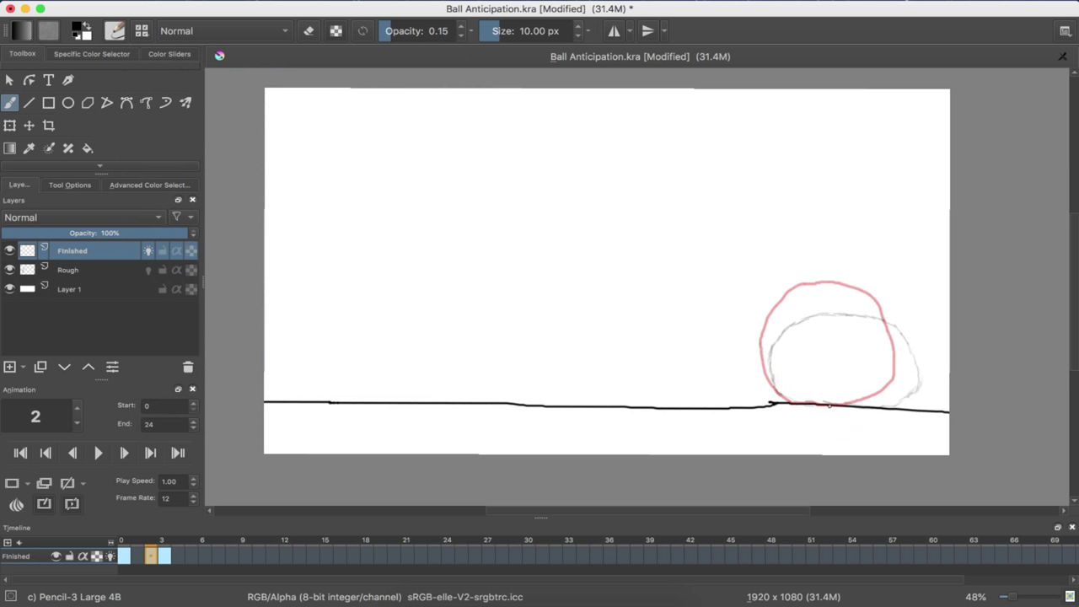
{"action": "mouse_move", "coordinate": [829, 406]}
{"action": "left_mouse_down"}
{"action": "mouse_move", "coordinate": [834, 404]}
{"action": "mouse_move", "coordinate": [880, 406]}
{"action": "mouse_move", "coordinate": [915, 367]}
{"action": "left_mouse_up"}
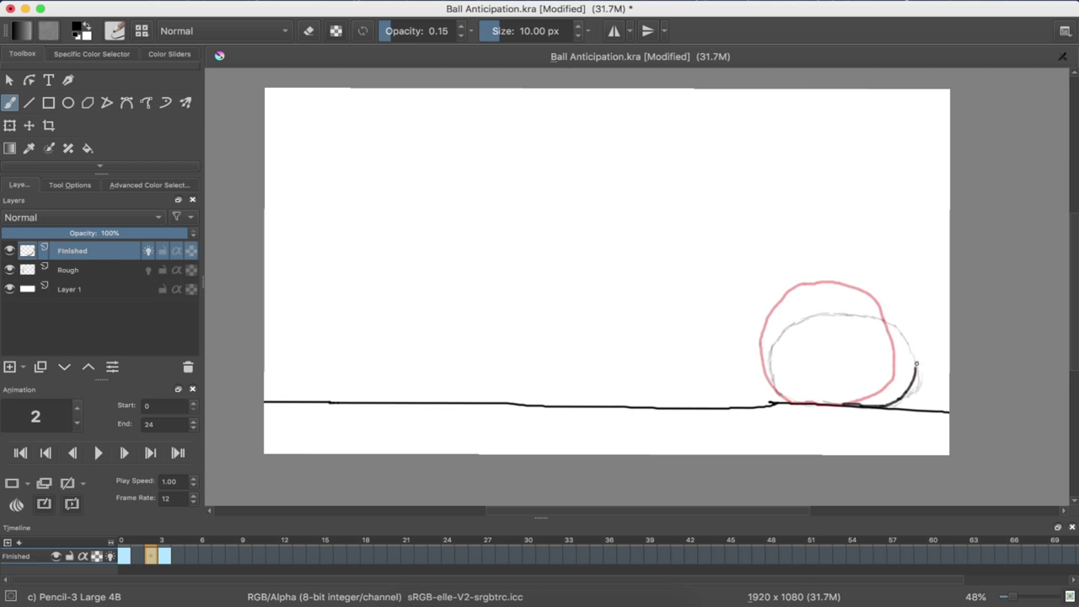
{"action": "mouse_move", "coordinate": [915, 371]}
{"action": "left_mouse_down"}
{"action": "mouse_move", "coordinate": [892, 326]}
{"action": "mouse_move", "coordinate": [845, 317]}
{"action": "left_mouse_up"}
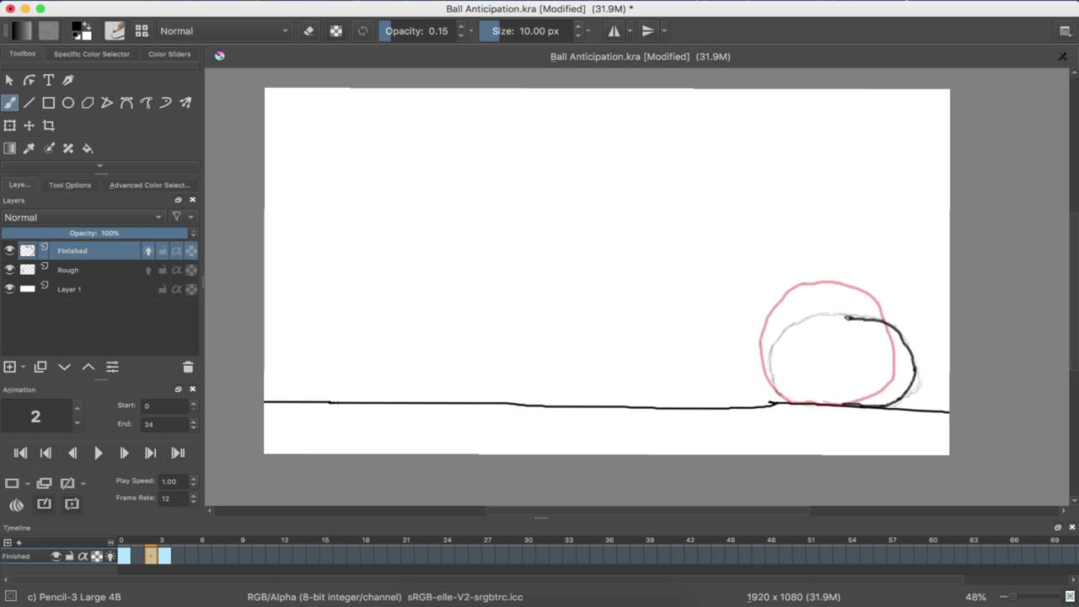
{"action": "left_click_drag", "start_coordinate": [848, 317], "coordinate": [834, 310]}
{"action": "key", "text": "ctrl+z"}
- Finish inking the frame-2 ball's top arc, then advance to frame 3
{"action": "left_click_drag", "start_coordinate": [850, 319], "coordinate": [844, 325]}
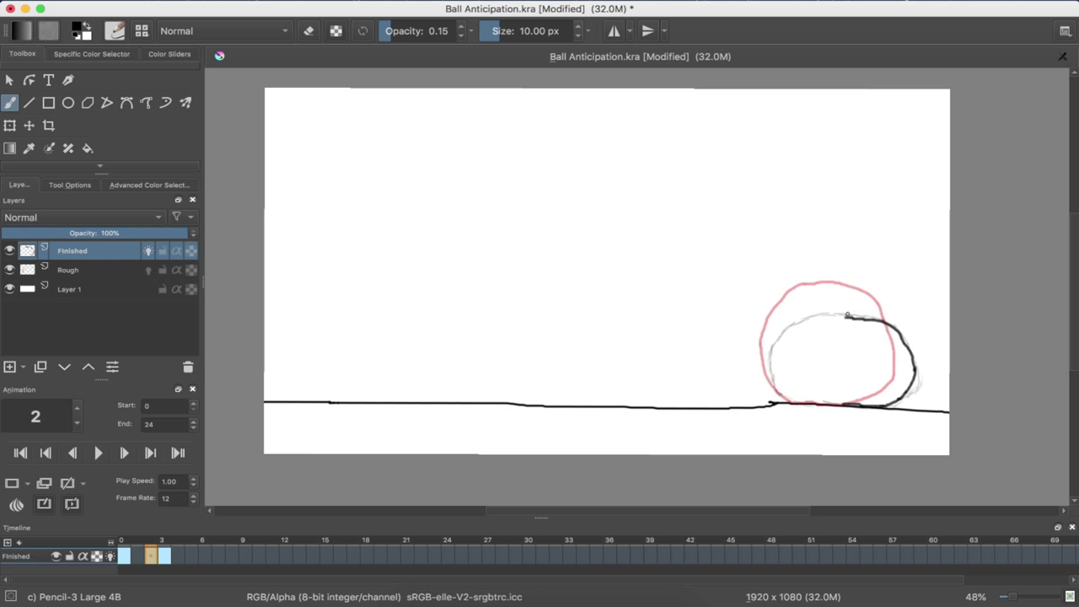
{"action": "left_click_drag", "start_coordinate": [844, 316], "coordinate": [834, 309]}
{"action": "key", "text": "ctrl+z"}
{"action": "mouse_move", "coordinate": [850, 317]}
{"action": "left_mouse_down"}
{"action": "mouse_move", "coordinate": [792, 324]}
{"action": "mouse_move", "coordinate": [771, 368]}
{"action": "mouse_move", "coordinate": [786, 401]}
{"action": "mouse_move", "coordinate": [852, 409]}
{"action": "left_mouse_up"}
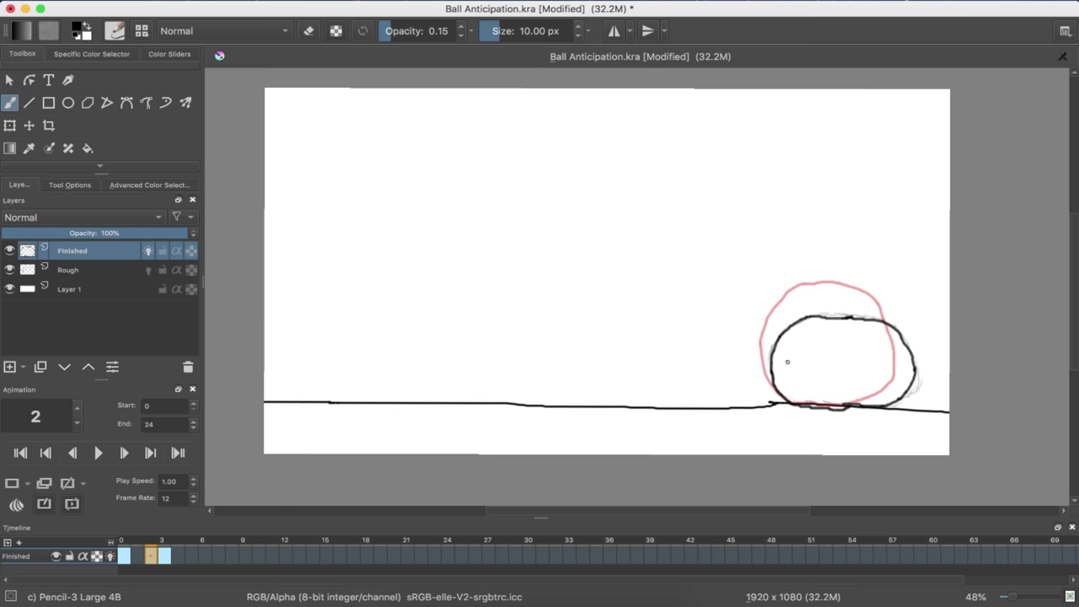
{"action": "key", "text": "Right"}
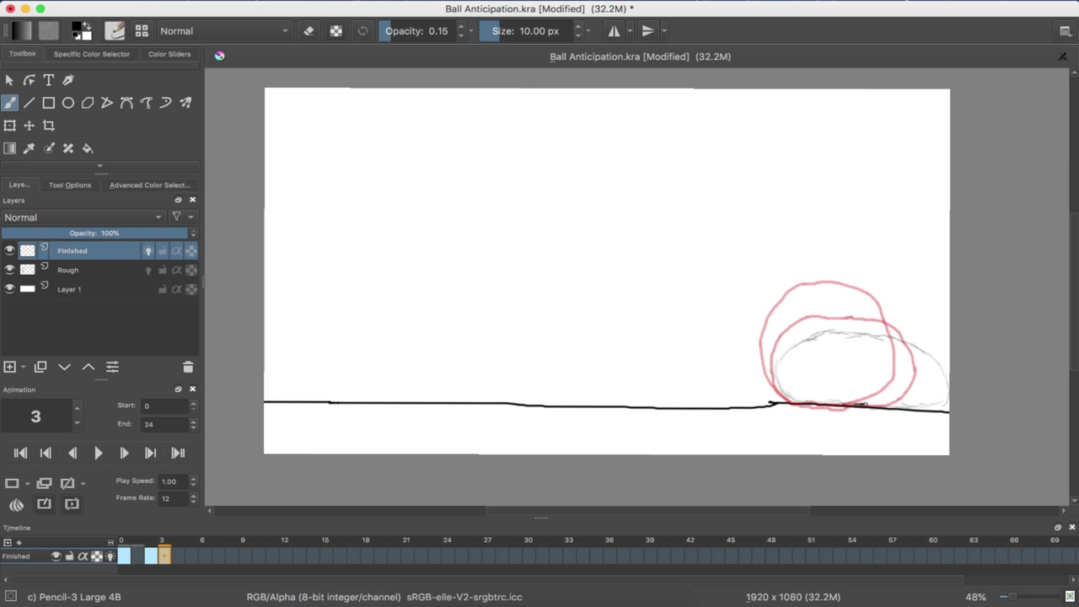
- Ink the flattened frame-3 ball, scrub to check the squash, and adjust onion skins on frame 5
{"action": "mouse_move", "coordinate": [873, 406]}
{"action": "left_mouse_down"}
{"action": "mouse_move", "coordinate": [934, 405]}
{"action": "mouse_move", "coordinate": [948, 386]}
{"action": "mouse_move", "coordinate": [921, 350]}
{"action": "mouse_move", "coordinate": [886, 336]}
{"action": "mouse_move", "coordinate": [817, 333]}
{"action": "mouse_move", "coordinate": [783, 354]}
{"action": "mouse_move", "coordinate": [790, 394]}
{"action": "mouse_move", "coordinate": [863, 411]}
{"action": "left_mouse_up"}
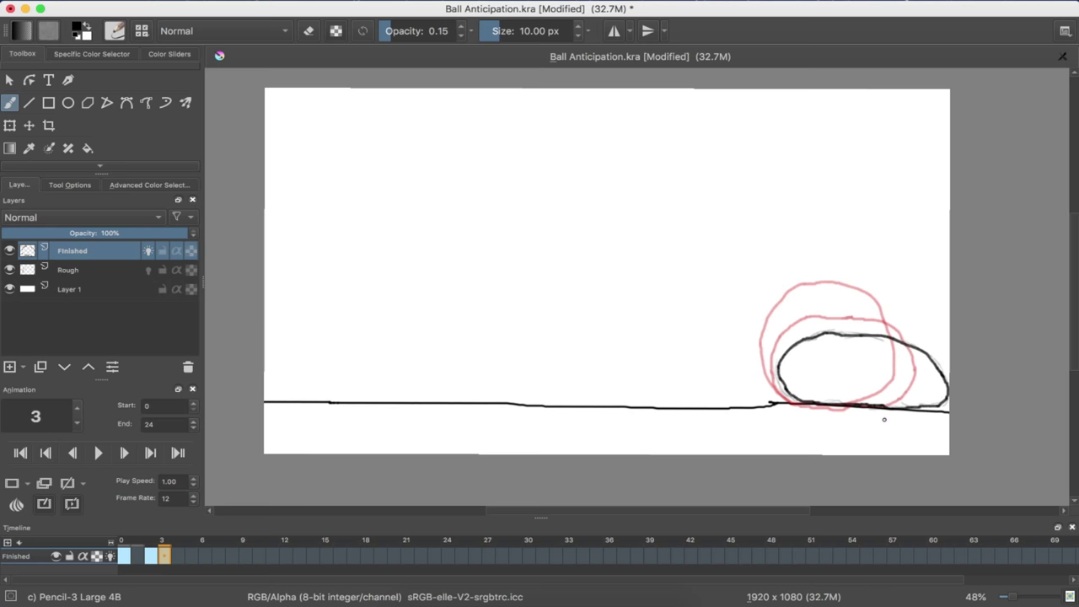
{"action": "key", "text": "Left"}
{"action": "key", "text": "Left"}
{"action": "key", "text": "Left"}
{"action": "key", "text": "Right"}
{"action": "key", "text": "Right"}
{"action": "key", "text": "Right"}
{"action": "key", "text": "Right"}
{"action": "key", "text": "Right"}
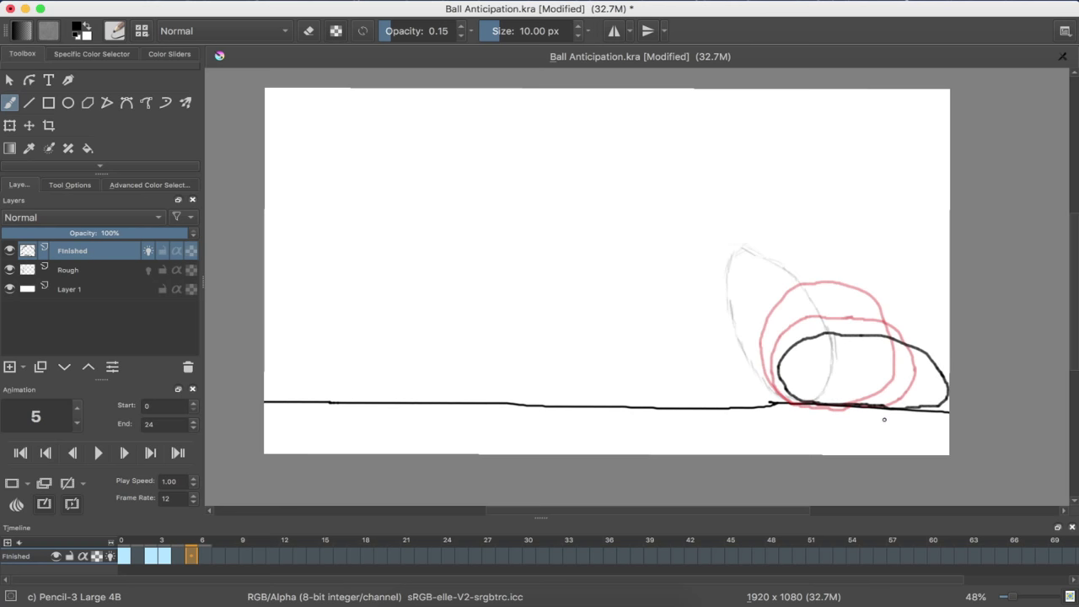
{"action": "left_click", "coordinate": [12, 482]}
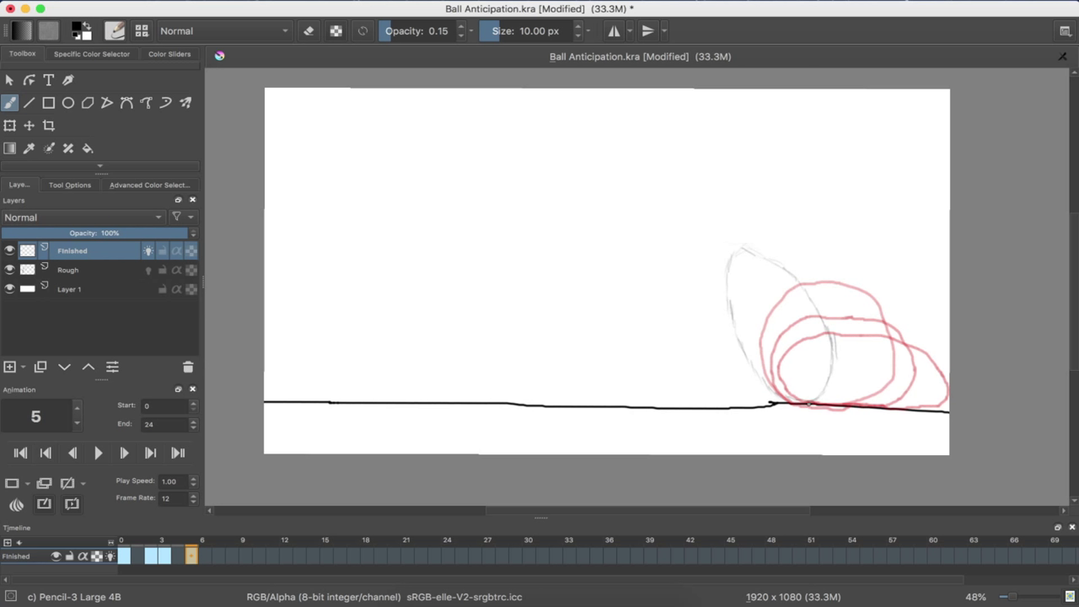
- Ink the base and left side of frame 5's tall stretched ball over its rough sketch
{"action": "mouse_move", "coordinate": [813, 403]}
{"action": "left_mouse_down"}
{"action": "mouse_move", "coordinate": [835, 356]}
{"action": "mouse_move", "coordinate": [823, 318]}
{"action": "mouse_move", "coordinate": [781, 268]}
{"action": "mouse_move", "coordinate": [733, 257]}
{"action": "mouse_move", "coordinate": [733, 328]}
{"action": "left_mouse_up"}
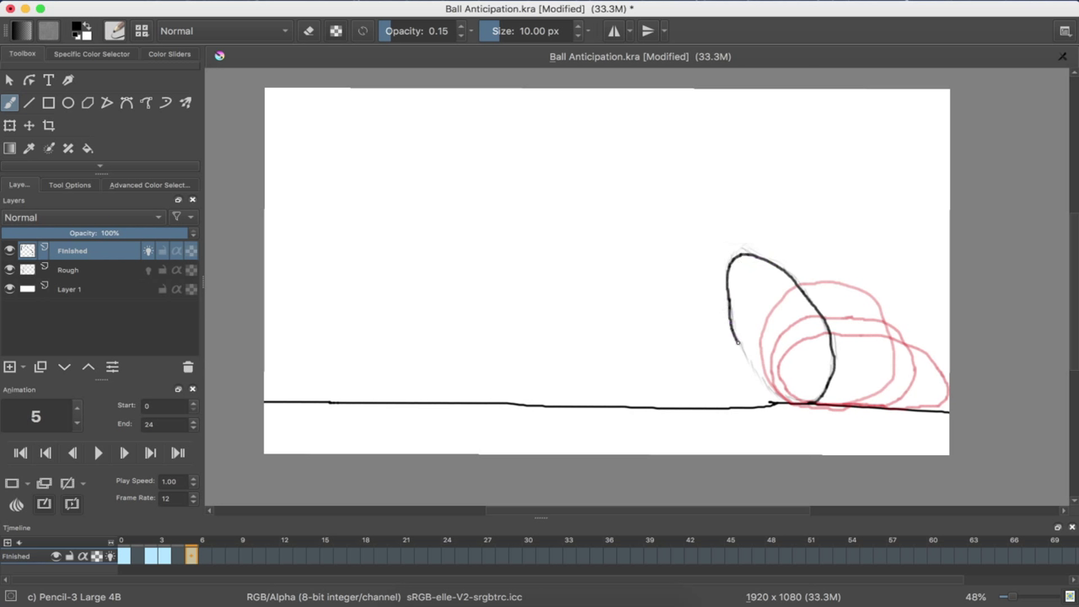
{"action": "left_click_drag", "start_coordinate": [738, 342], "coordinate": [756, 373]}
- Return to frame 0, hide onion skins and play the animation to check the motion
{"action": "key", "text": "Left"}
{"action": "key", "text": "Left"}
{"action": "key", "text": "Left"}
{"action": "key", "text": "Left"}
{"action": "key", "text": "Left"}
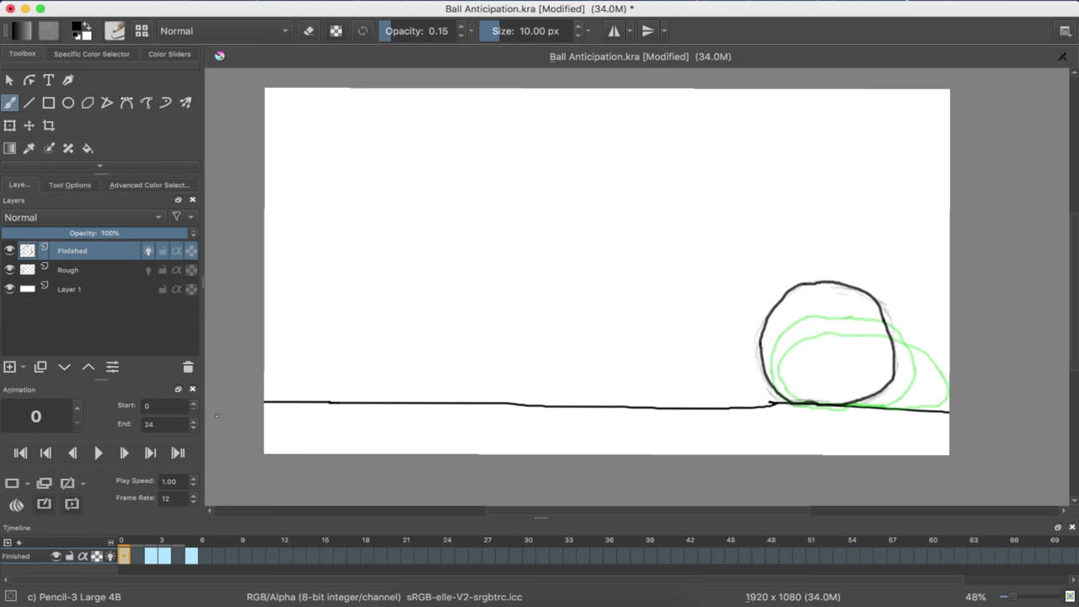
{"action": "left_click", "coordinate": [111, 556]}
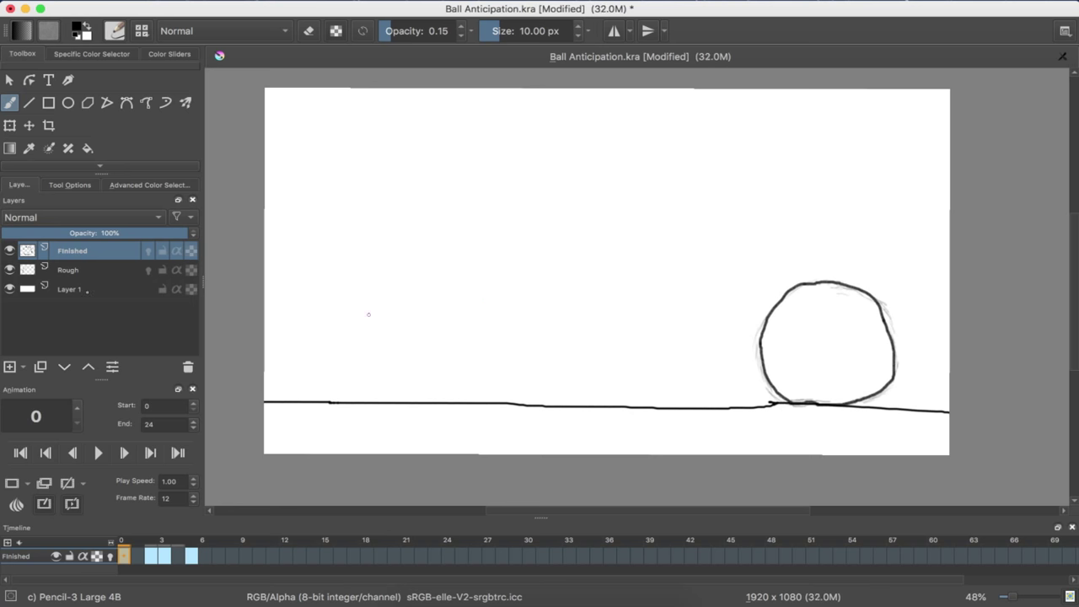
{"action": "left_click", "coordinate": [96, 454]}
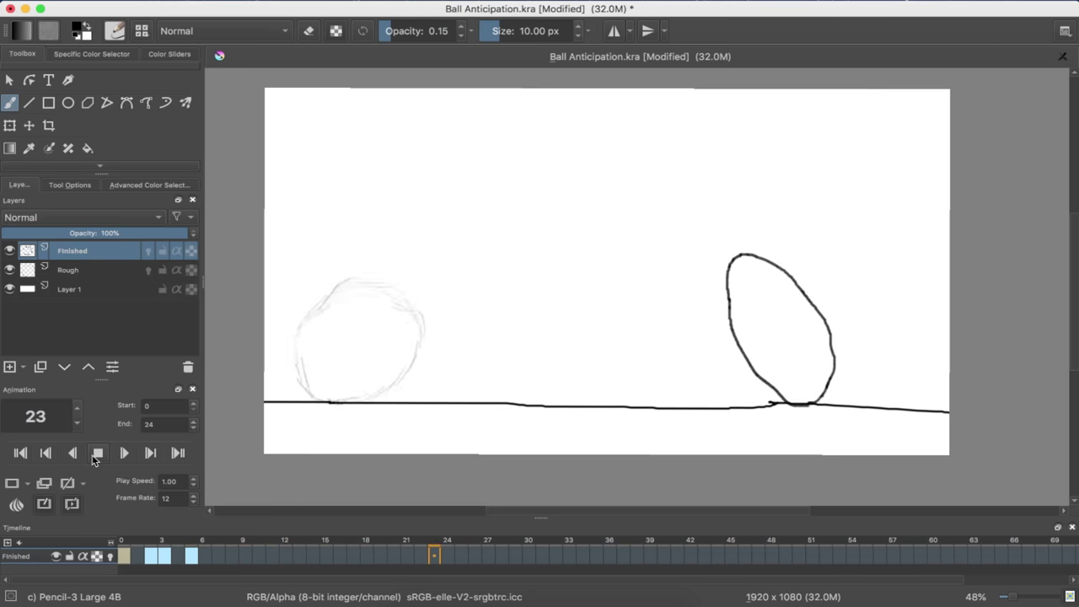
{"action": "left_click", "coordinate": [95, 455]}
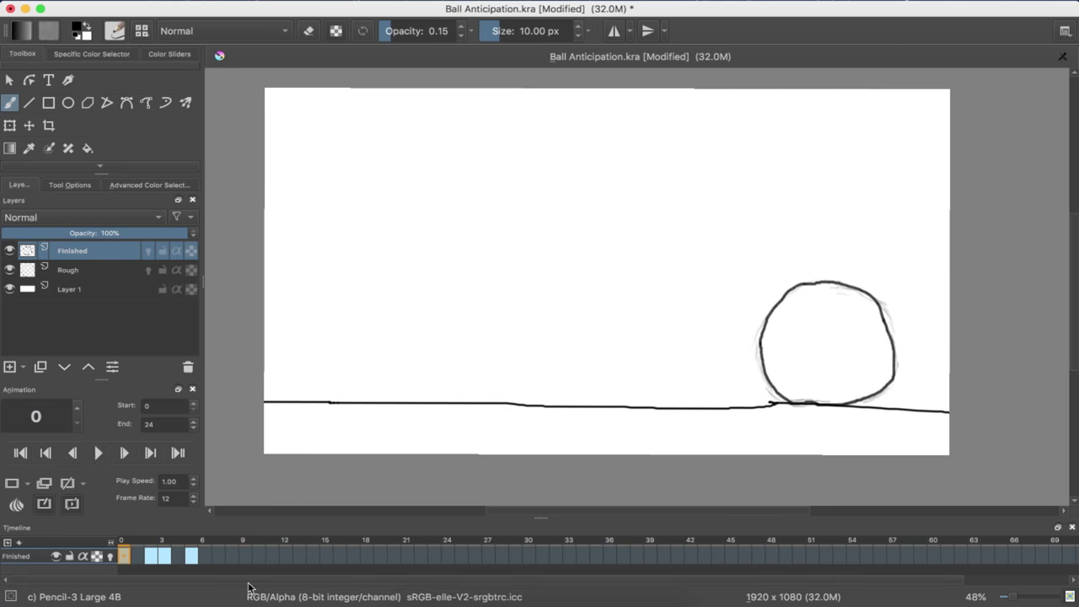
- Step through frames 6 and 7 and on to frame 12
{"action": "left_click", "coordinate": [210, 558]}
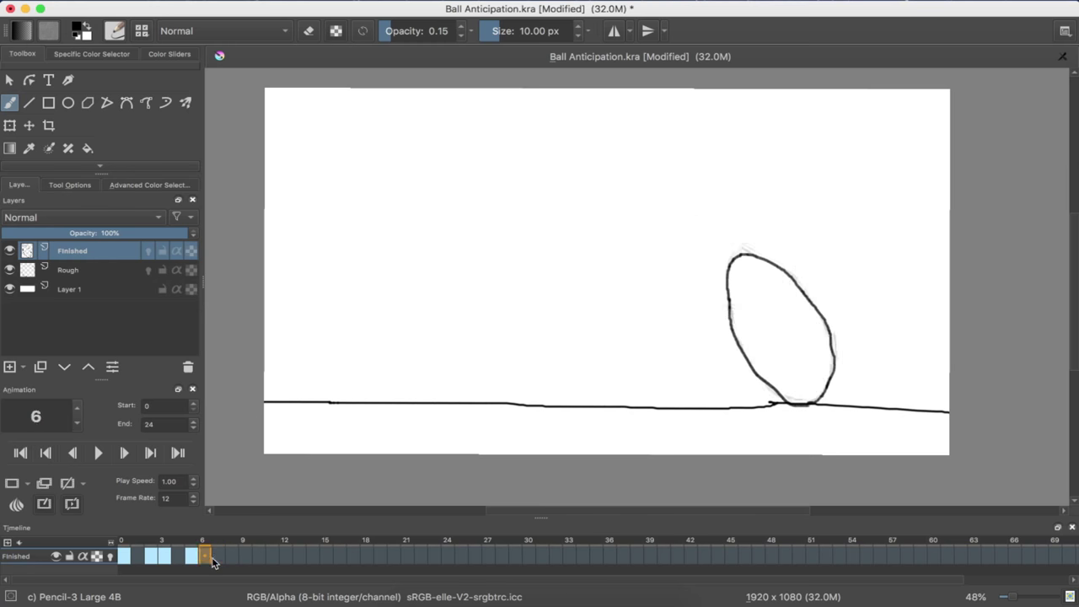
{"action": "left_click", "coordinate": [213, 557]}
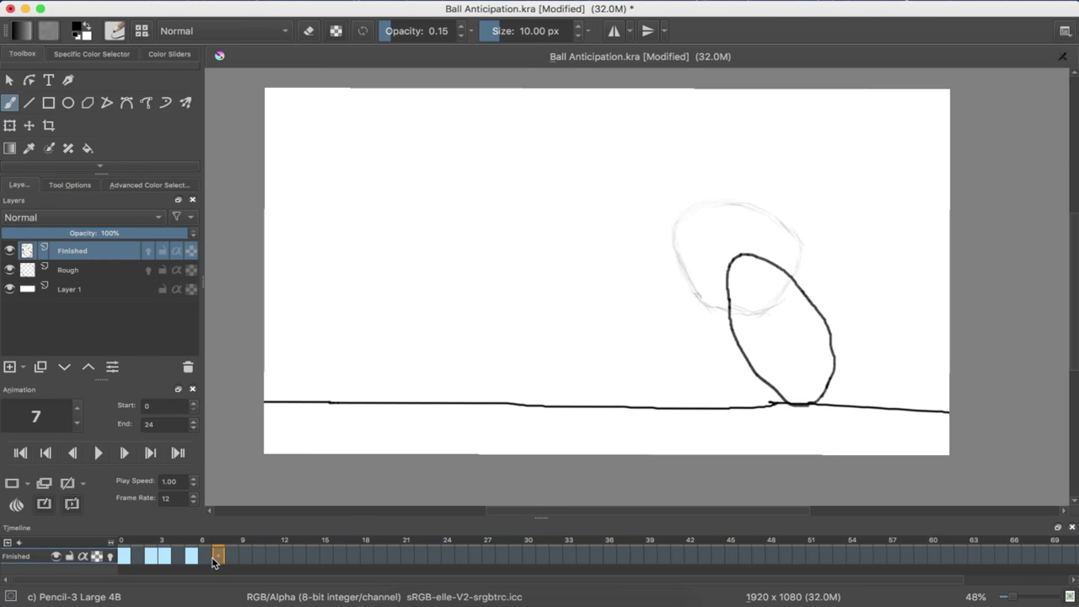
{"action": "key", "text": "Right"}
{"action": "key", "text": "Left"}
{"action": "key", "text": "Right"}
{"action": "key", "text": "Right"}
{"action": "key", "text": "Right"}
{"action": "key", "text": "Right"}
{"action": "key", "text": "Right"}
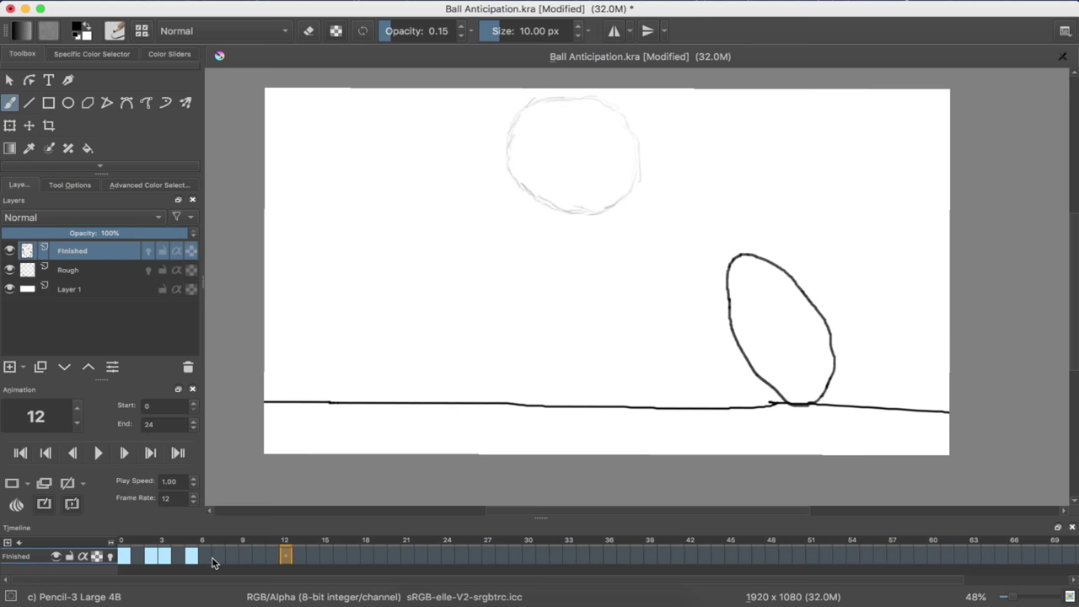
- Add a blank keyframe at frame 12, re-enable onion skins and ink the airborne ball's edge
{"action": "left_click", "coordinate": [11, 487]}
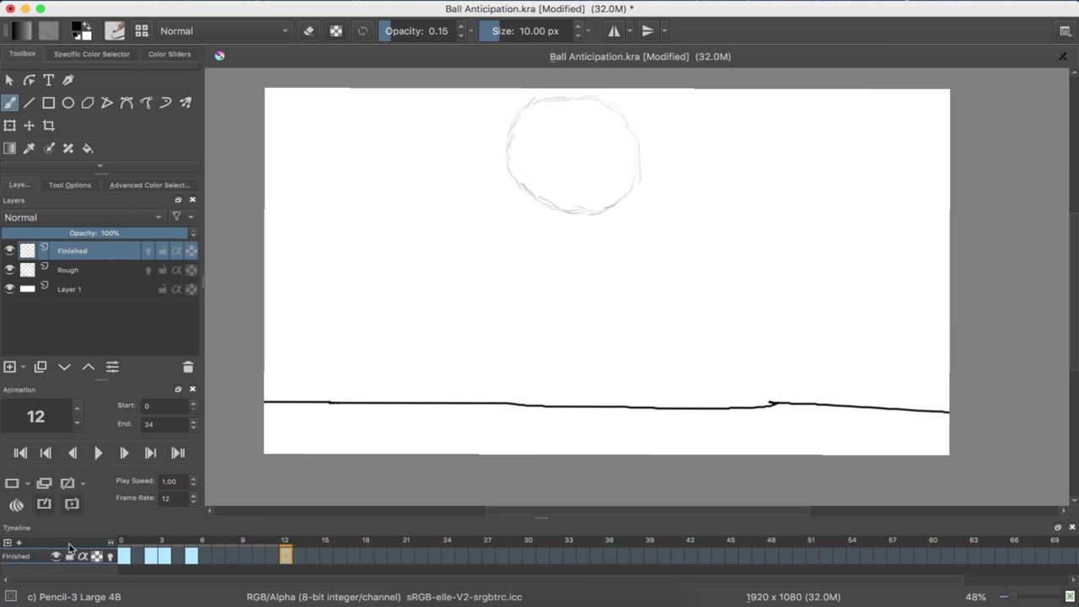
{"action": "left_click", "coordinate": [110, 558]}
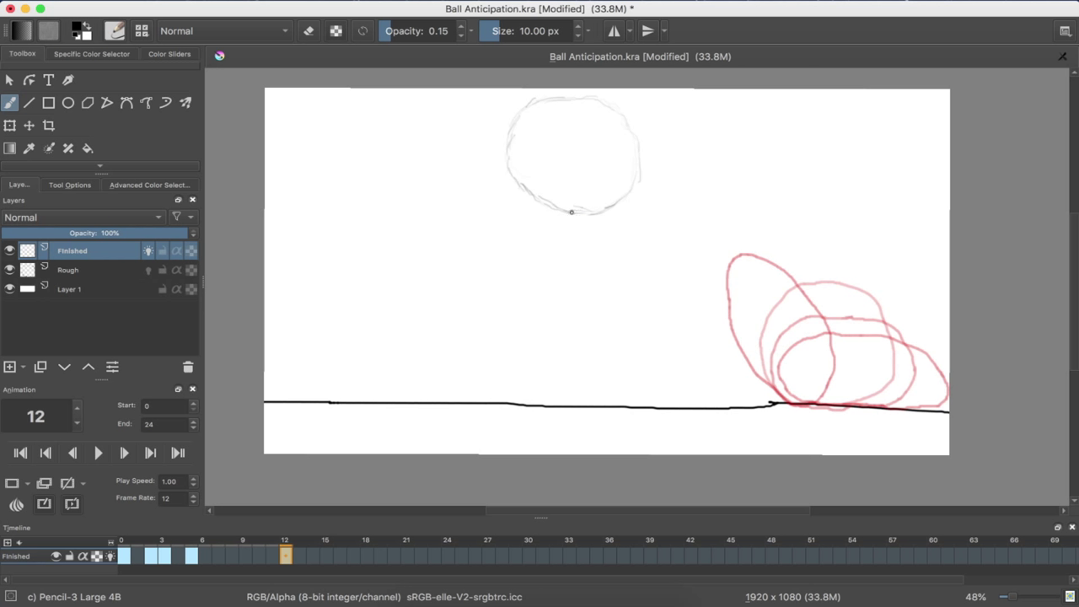
{"action": "left_click_drag", "start_coordinate": [571, 212], "coordinate": [578, 215]}
{"action": "key", "text": "ctrl+z"}
{"action": "mouse_move", "coordinate": [582, 211]}
{"action": "left_mouse_down"}
{"action": "mouse_move", "coordinate": [636, 176]}
{"action": "mouse_move", "coordinate": [632, 132]}
{"action": "mouse_move", "coordinate": [608, 106]}
{"action": "mouse_move", "coordinate": [548, 99]}
{"action": "mouse_move", "coordinate": [516, 123]}
{"action": "mouse_move", "coordinate": [511, 170]}
{"action": "mouse_move", "coordinate": [531, 194]}
{"action": "mouse_move", "coordinate": [585, 213]}
{"action": "left_mouse_up"}
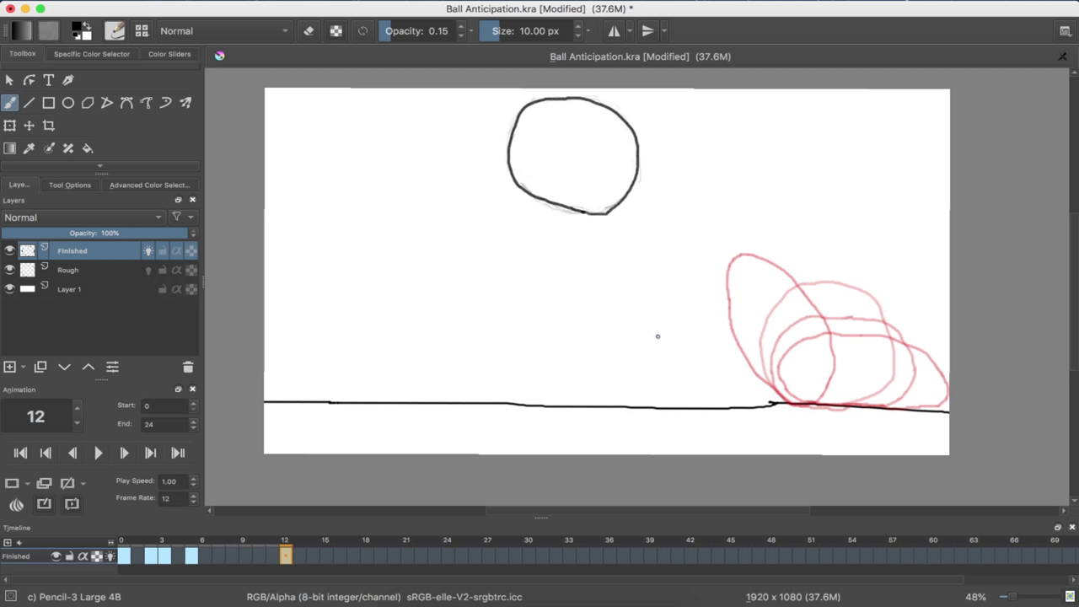
{"action": "key", "text": "Right"}
{"action": "key", "text": "Right"}
{"action": "key", "text": "Right"}
{"action": "key", "text": "Right"}
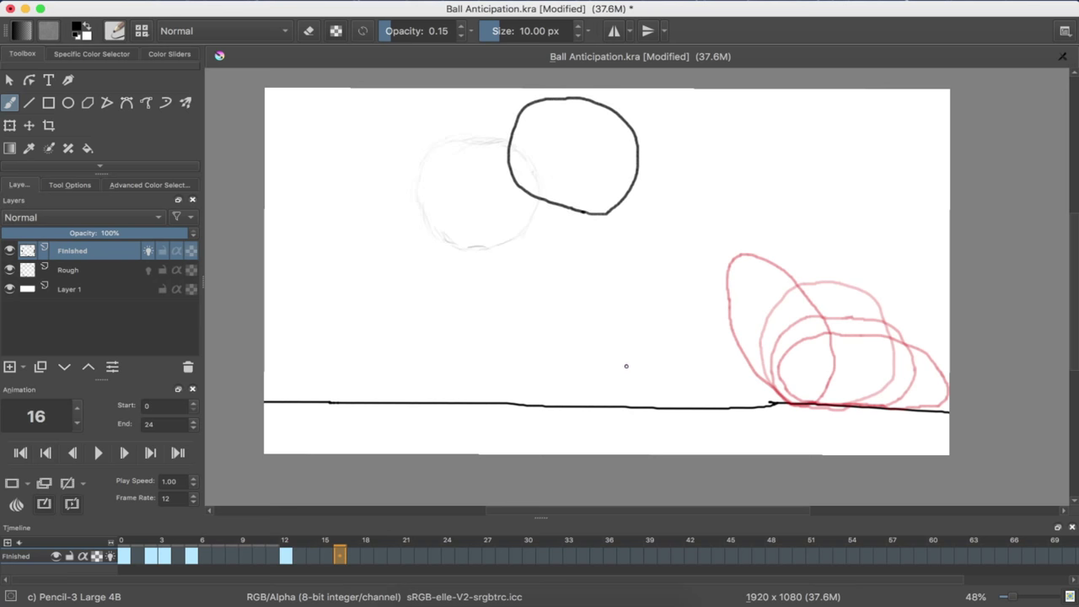
{"action": "key", "text": "Right"}
{"action": "key", "text": "Right"}
{"action": "key", "text": "Right"}
{"action": "key", "text": "Right"}
{"action": "key", "text": "Right"}
{"action": "key", "text": "Right"}
{"action": "key", "text": "Right"}
{"action": "key", "text": "Right"}
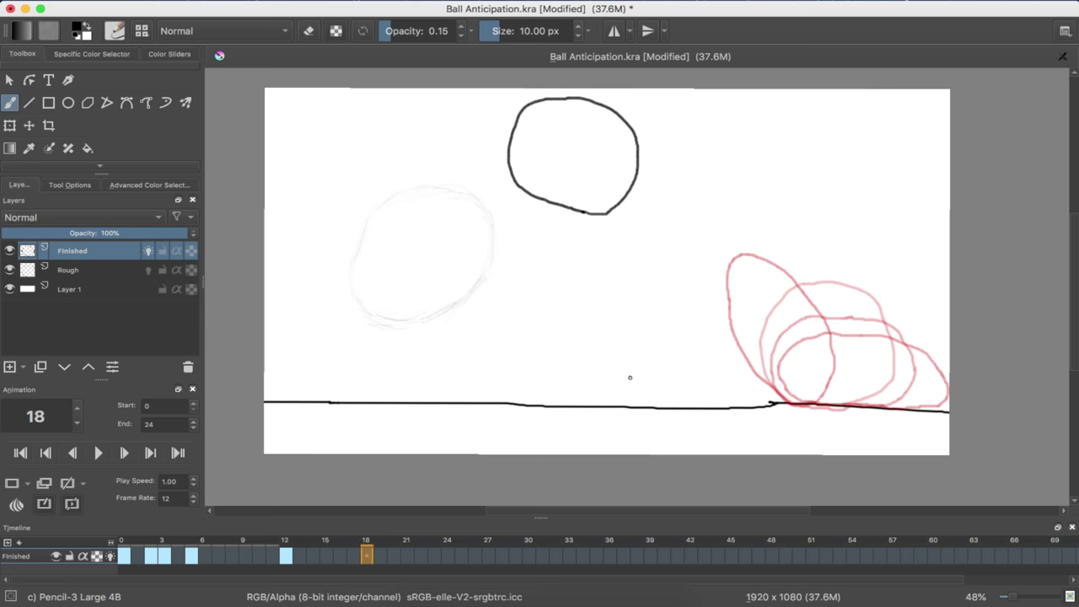
{"action": "key", "text": "Right"}
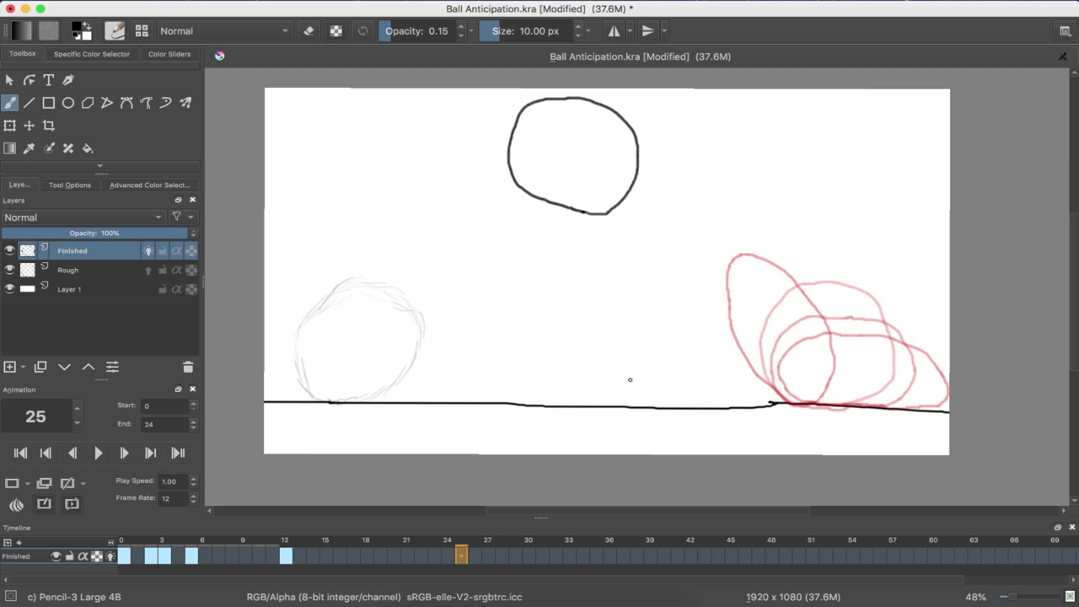
{"action": "key", "text": "Left"}
{"action": "key", "text": "Left"}
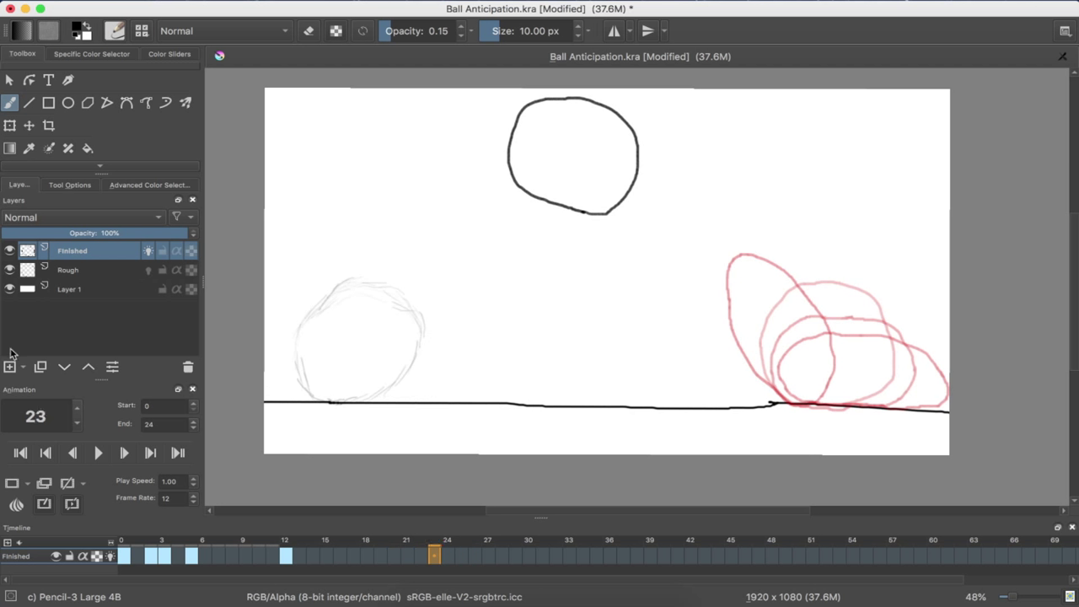
{"action": "left_click", "coordinate": [11, 482]}
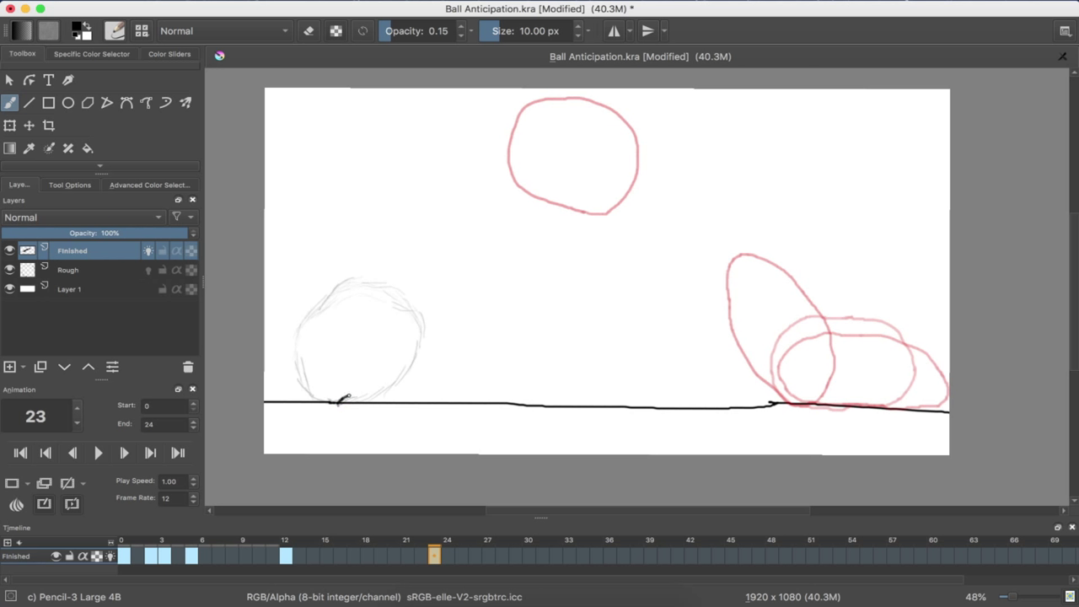
{"action": "left_click_drag", "start_coordinate": [355, 390], "coordinate": [386, 375]}
{"action": "key", "text": "ctrl+z"}
{"action": "mouse_move", "coordinate": [338, 403]}
{"action": "left_mouse_down"}
{"action": "mouse_move", "coordinate": [385, 391]}
{"action": "mouse_move", "coordinate": [418, 343]}
{"action": "mouse_move", "coordinate": [416, 311]}
{"action": "mouse_move", "coordinate": [373, 289]}
{"action": "mouse_move", "coordinate": [317, 300]}
{"action": "mouse_move", "coordinate": [300, 352]}
{"action": "mouse_move", "coordinate": [332, 400]}
{"action": "left_mouse_up"}
{"action": "key", "text": "ctrl+z"}
{"action": "mouse_move", "coordinate": [353, 402]}
{"action": "left_mouse_down"}
{"action": "mouse_move", "coordinate": [402, 373]}
{"action": "mouse_move", "coordinate": [413, 349]}
{"action": "mouse_move", "coordinate": [413, 310]}
{"action": "mouse_move", "coordinate": [395, 289]}
{"action": "mouse_move", "coordinate": [351, 288]}
{"action": "mouse_move", "coordinate": [300, 341]}
{"action": "mouse_move", "coordinate": [313, 385]}
{"action": "mouse_move", "coordinate": [336, 403]}
{"action": "left_mouse_up"}
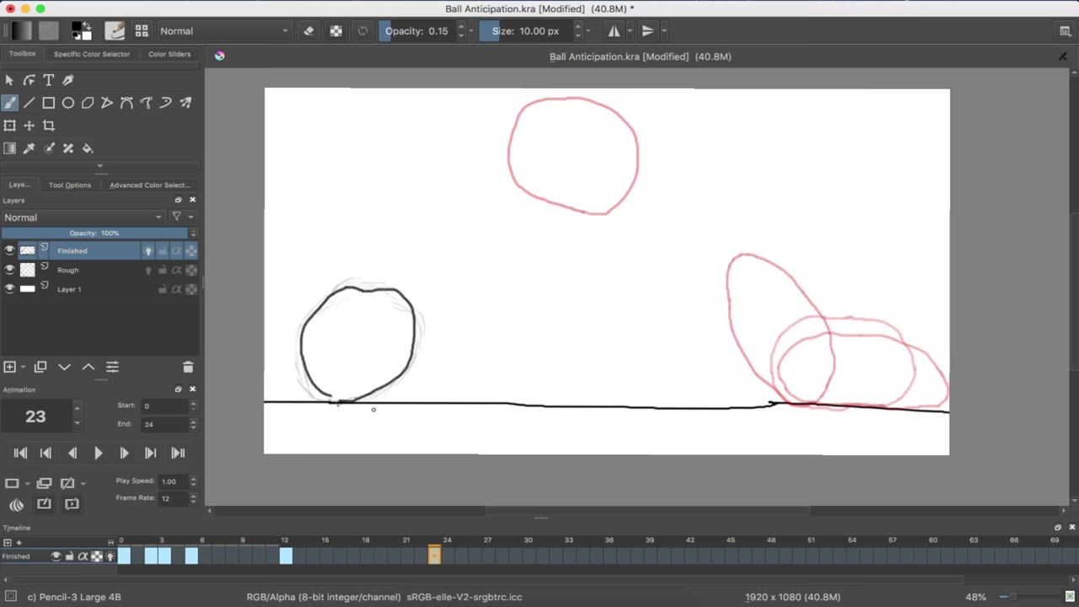
{"action": "key", "text": "super+z"}
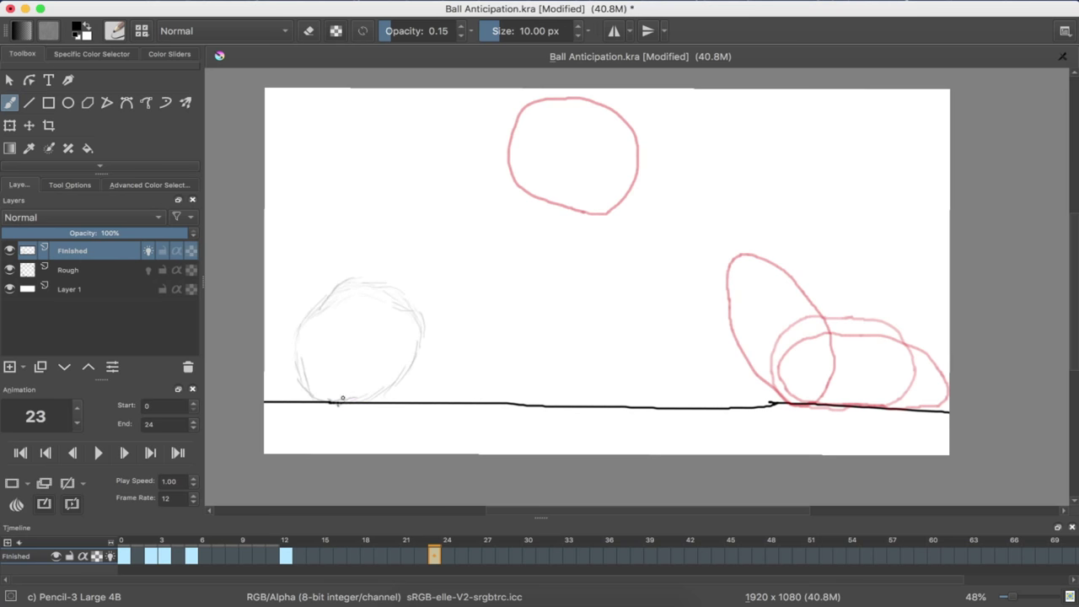
{"action": "left_click_drag", "start_coordinate": [349, 396], "coordinate": [364, 391]}
{"action": "key", "text": "super+z"}
{"action": "mouse_move", "coordinate": [362, 396]}
{"action": "left_mouse_down"}
{"action": "mouse_move", "coordinate": [402, 379]}
{"action": "mouse_move", "coordinate": [420, 327]}
{"action": "mouse_move", "coordinate": [387, 295]}
{"action": "mouse_move", "coordinate": [341, 306]}
{"action": "mouse_move", "coordinate": [329, 329]}
{"action": "left_mouse_up"}
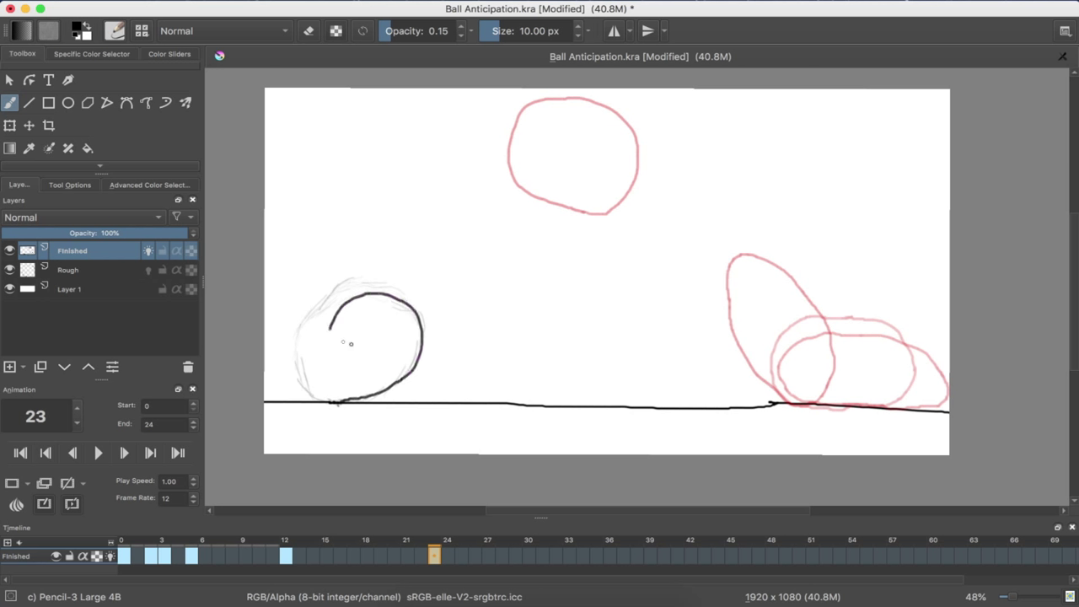
{"action": "key", "text": "ctrl+z"}
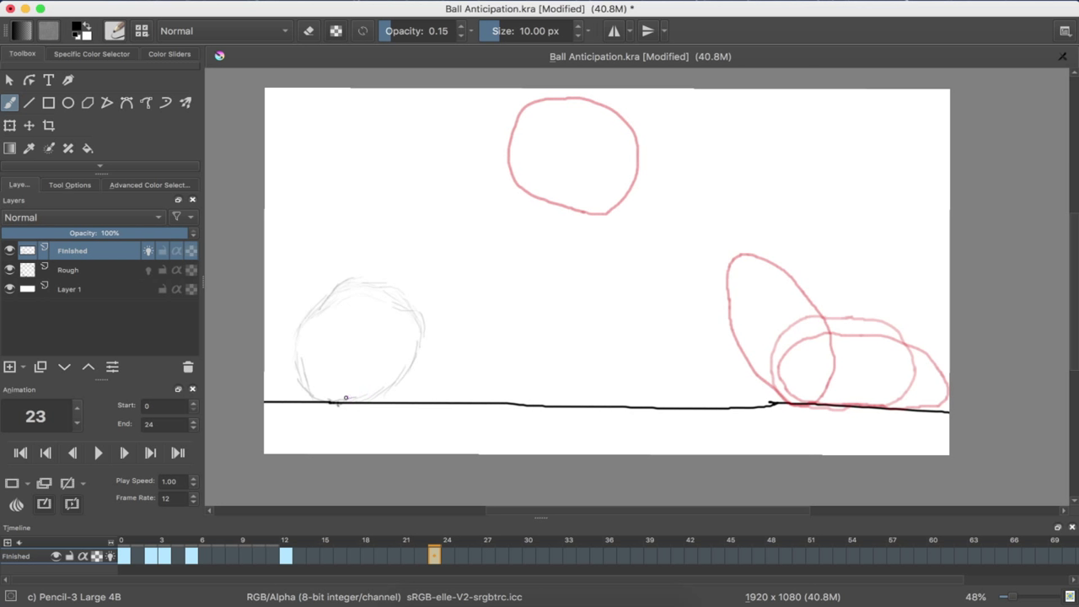
{"action": "left_click_drag", "start_coordinate": [341, 402], "coordinate": [363, 391]}
{"action": "key", "text": "ctrl+z"}
{"action": "mouse_move", "coordinate": [353, 400]}
{"action": "left_mouse_down"}
{"action": "mouse_move", "coordinate": [418, 362]}
{"action": "mouse_move", "coordinate": [421, 312]}
{"action": "mouse_move", "coordinate": [386, 288]}
{"action": "mouse_move", "coordinate": [356, 287]}
{"action": "mouse_move", "coordinate": [304, 338]}
{"action": "mouse_move", "coordinate": [296, 381]}
{"action": "mouse_move", "coordinate": [317, 396]}
{"action": "mouse_move", "coordinate": [347, 391]}
{"action": "left_mouse_up"}
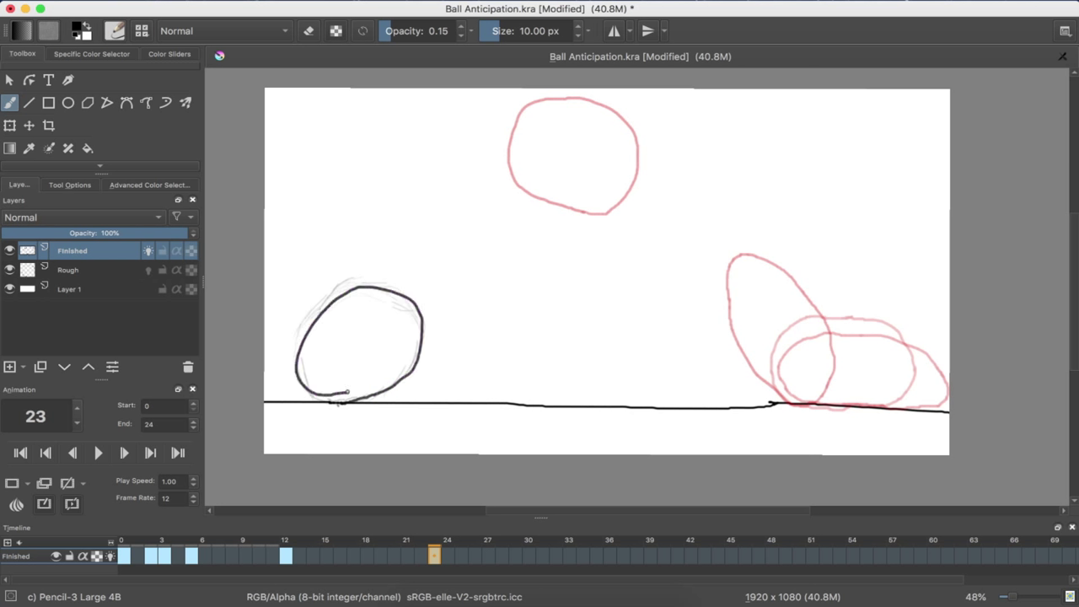
{"action": "key", "text": "ctrl+z"}
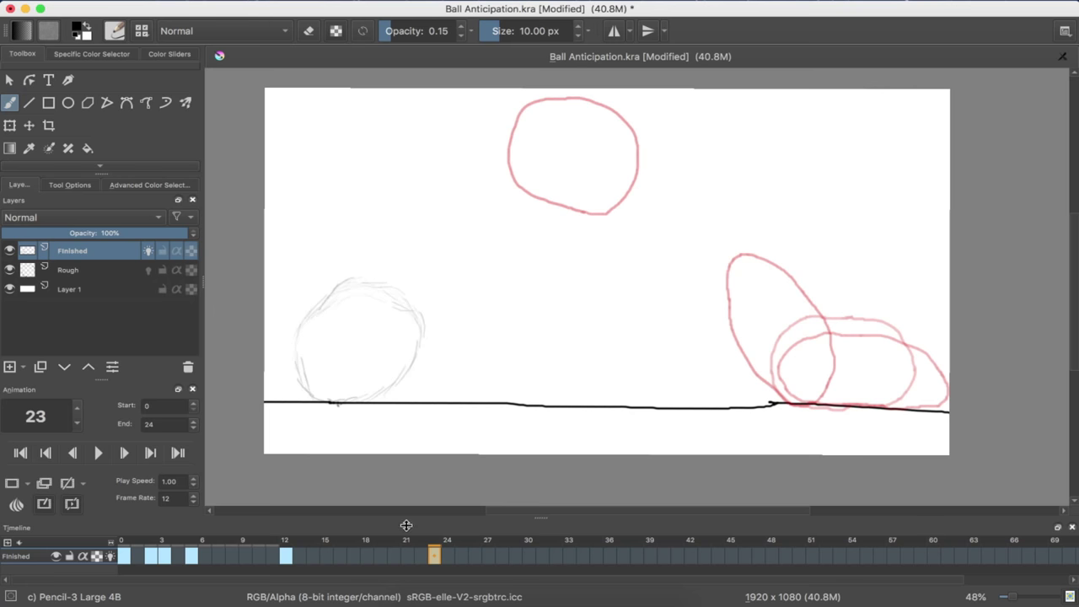
- Select the Pencil-3 Large 4B brush preset
{"action": "left_click", "coordinate": [190, 27]}
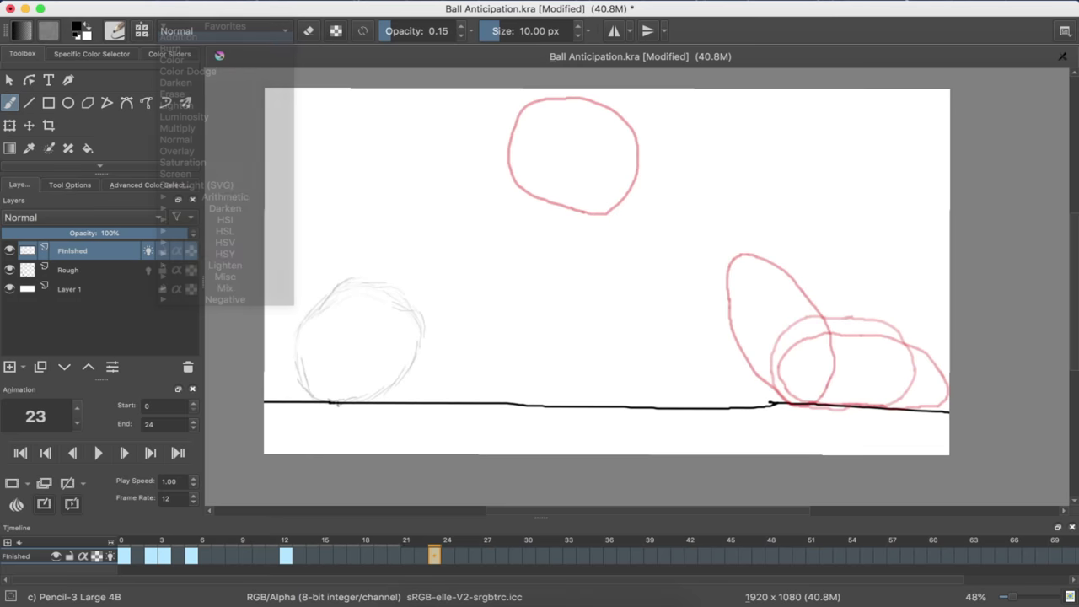
{"action": "left_click", "coordinate": [141, 30]}
{"action": "left_click", "coordinate": [142, 30]}
{"action": "left_click", "coordinate": [141, 34]}
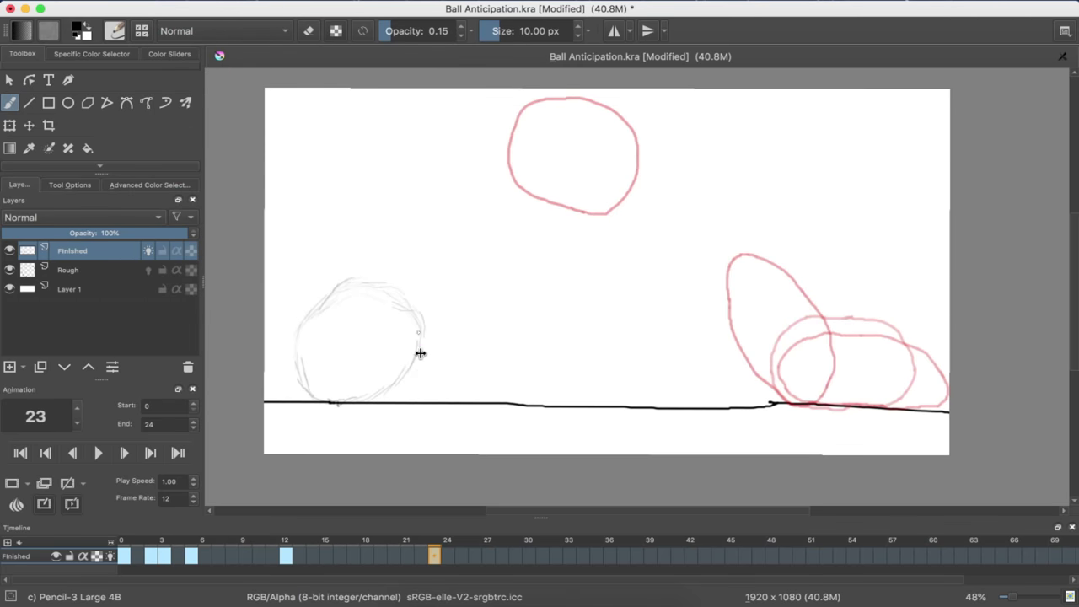
{"action": "left_click", "coordinate": [142, 31]}
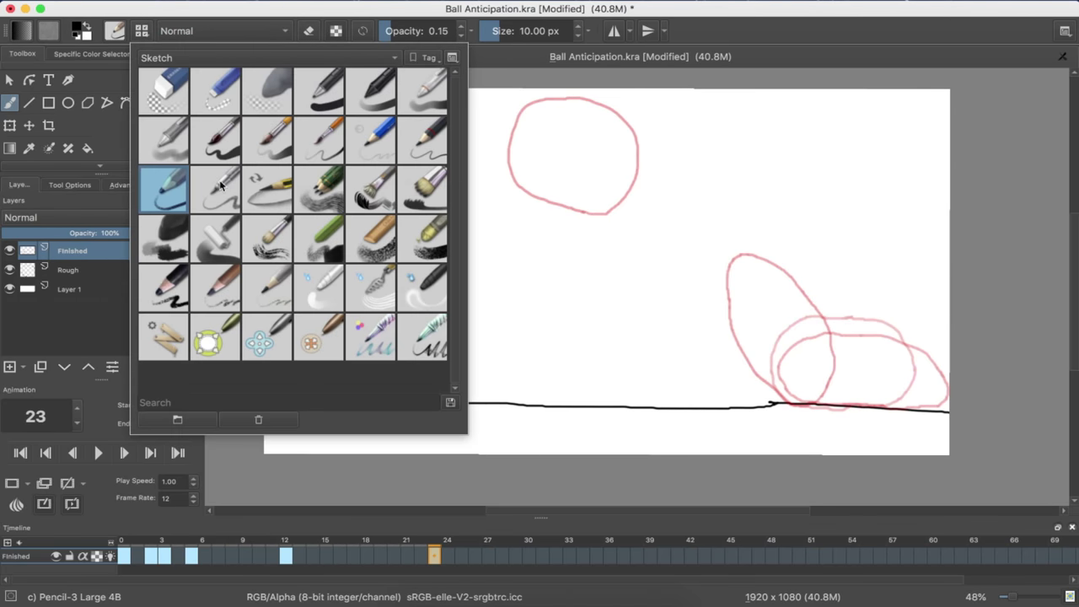
{"action": "left_click", "coordinate": [509, 297]}
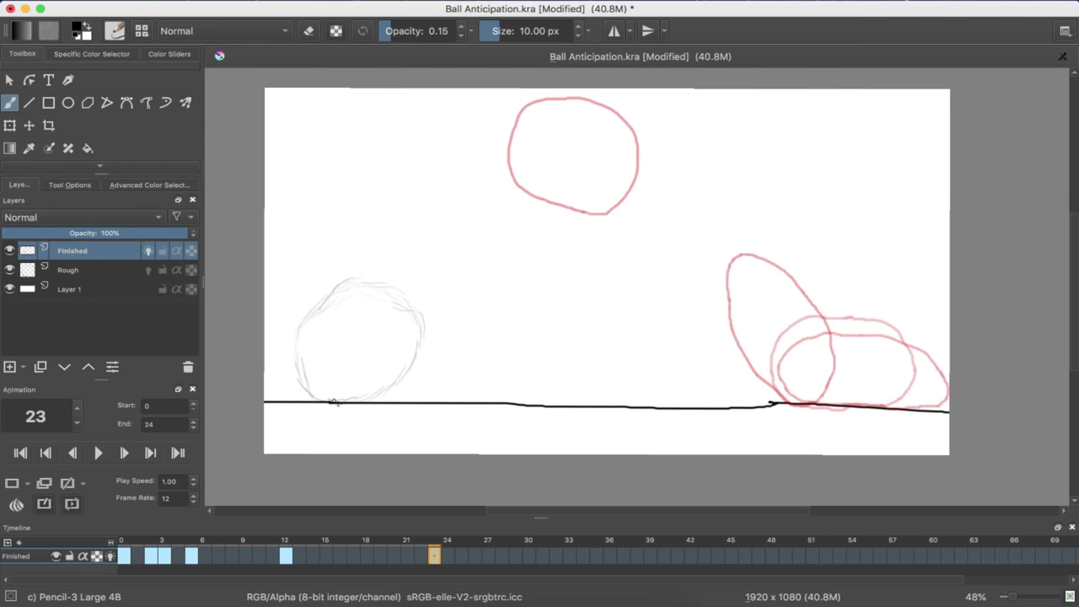
- Ink frame 23's resting ball outline over its grey sketch, redoing the first attempts
{"action": "mouse_move", "coordinate": [337, 401]}
{"action": "left_mouse_down"}
{"action": "mouse_move", "coordinate": [376, 391]}
{"action": "mouse_move", "coordinate": [342, 402]}
{"action": "mouse_move", "coordinate": [410, 372]}
{"action": "mouse_move", "coordinate": [420, 337]}
{"action": "mouse_move", "coordinate": [410, 301]}
{"action": "mouse_move", "coordinate": [361, 282]}
{"action": "mouse_move", "coordinate": [316, 297]}
{"action": "mouse_move", "coordinate": [306, 319]}
{"action": "mouse_move", "coordinate": [298, 356]}
{"action": "mouse_move", "coordinate": [340, 403]}
{"action": "left_mouse_up"}
{"action": "key", "text": "ctrl+z"}
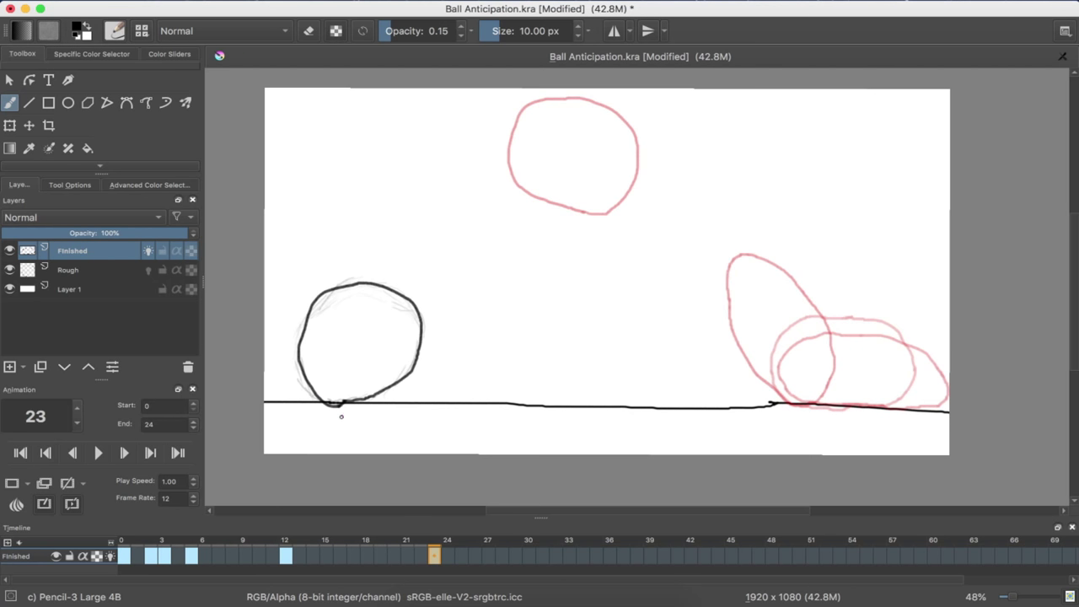
{"action": "key", "text": "ctrl+z"}
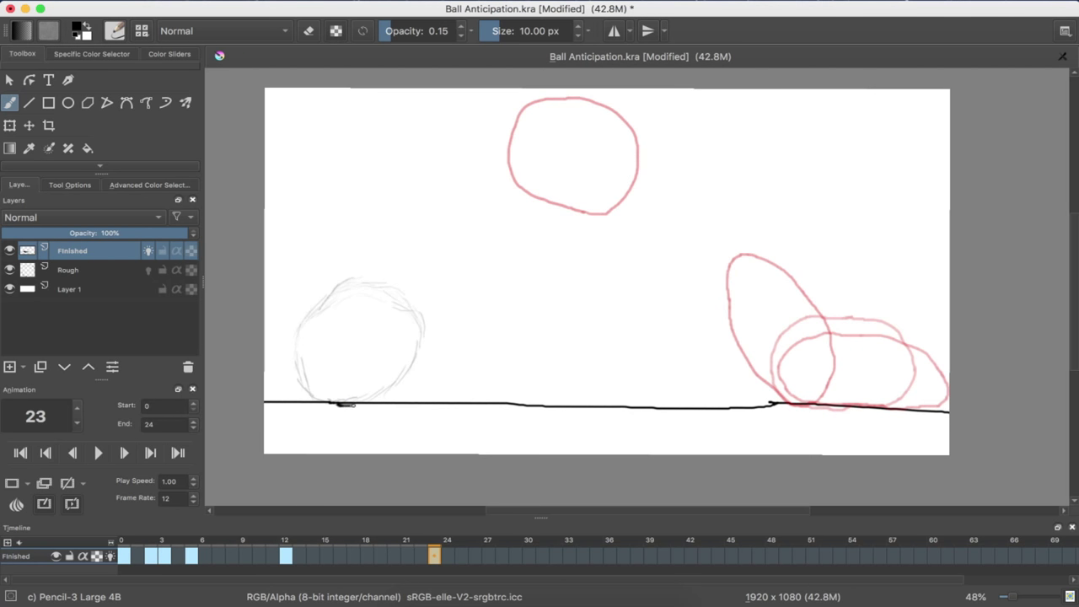
{"action": "key", "text": "ctrl+z"}
{"action": "mouse_move", "coordinate": [338, 401]}
{"action": "left_mouse_down"}
{"action": "mouse_move", "coordinate": [403, 374]}
{"action": "mouse_move", "coordinate": [417, 338]}
{"action": "mouse_move", "coordinate": [410, 303]}
{"action": "mouse_move", "coordinate": [374, 288]}
{"action": "left_mouse_up"}
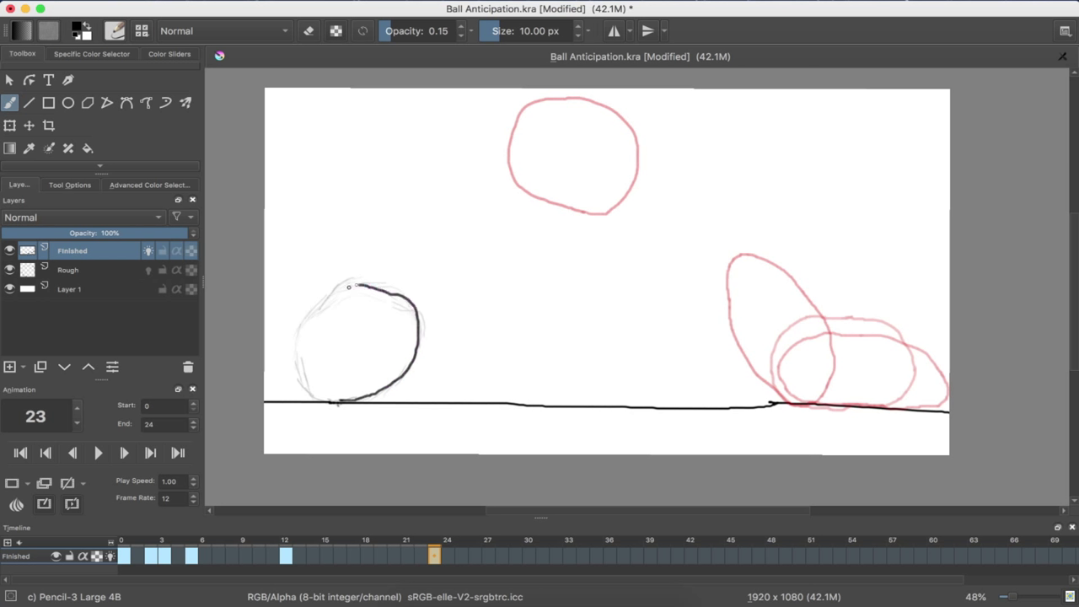
{"action": "mouse_move", "coordinate": [349, 286]}
{"action": "left_mouse_down"}
{"action": "mouse_move", "coordinate": [299, 337]}
{"action": "mouse_move", "coordinate": [304, 377]}
{"action": "mouse_move", "coordinate": [333, 402]}
{"action": "left_mouse_up"}
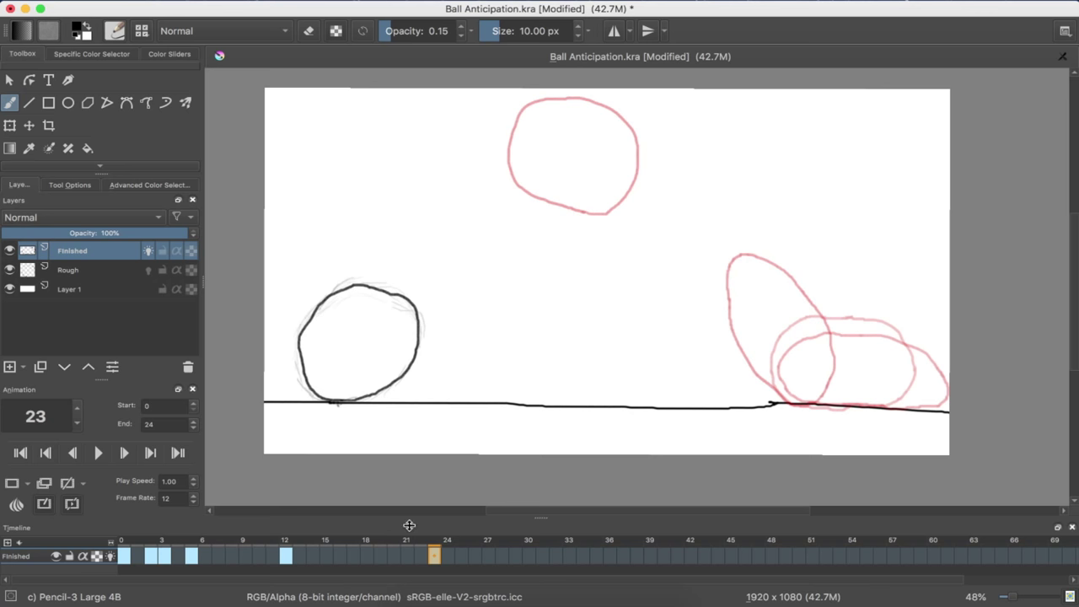
{"action": "left_click", "coordinate": [379, 556]}
- Step back to frame 10 and ink the airborne ball's outline over its sketch
{"action": "key", "text": "Left"}
{"action": "key", "text": "Left"}
{"action": "key", "text": "Left"}
{"action": "key", "text": "Left"}
{"action": "key", "text": "Left"}
{"action": "key", "text": "Left"}
{"action": "key", "text": "Left"}
{"action": "key", "text": "Left"}
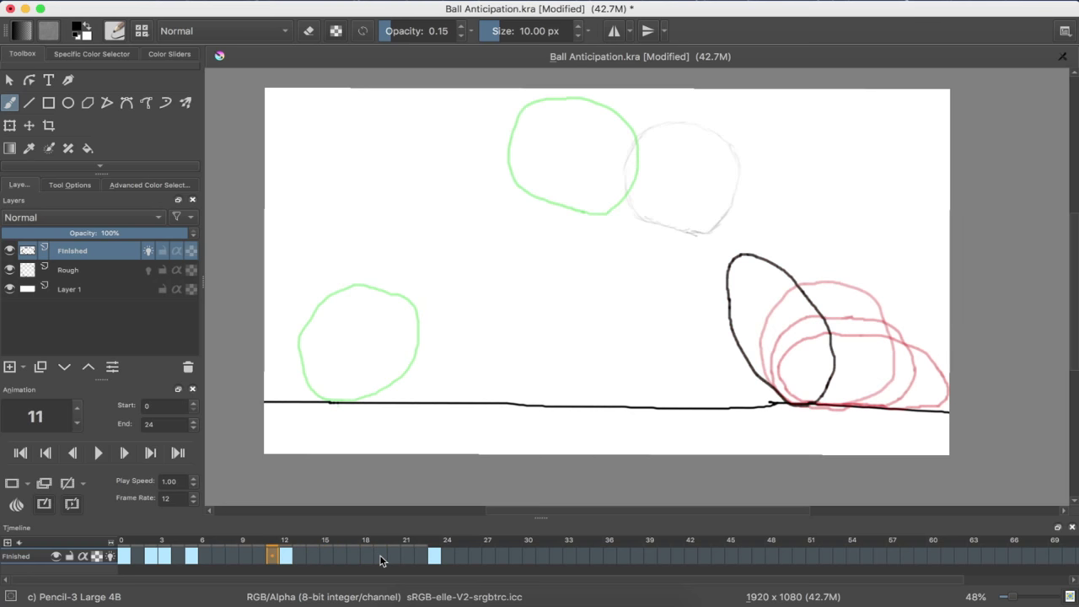
{"action": "key", "text": "Left"}
{"action": "key", "text": "Left"}
{"action": "key", "text": "Left"}
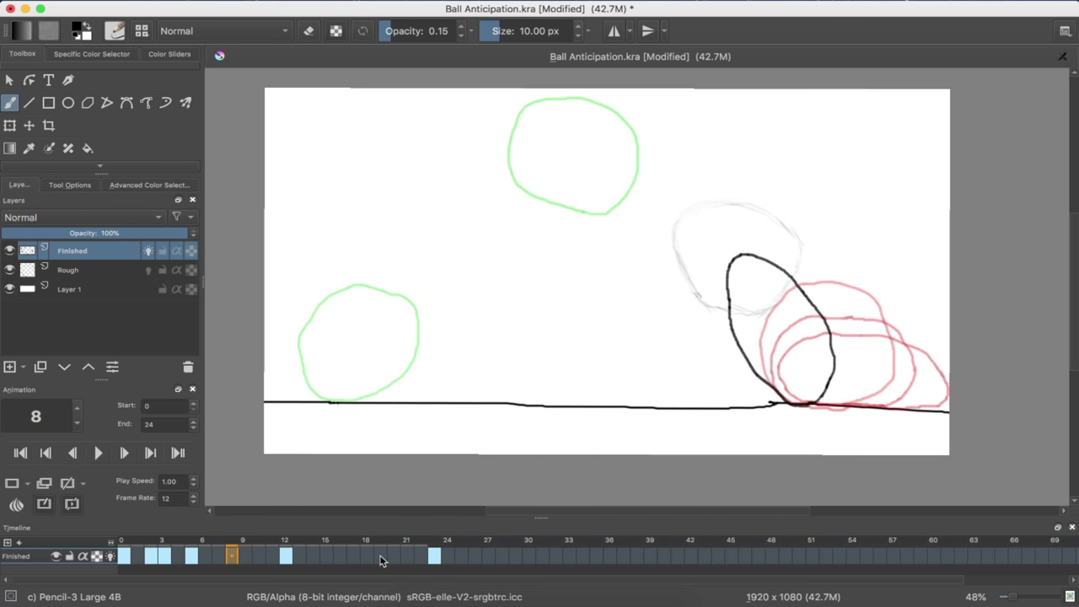
{"action": "key", "text": "Right"}
{"action": "key", "text": "Right"}
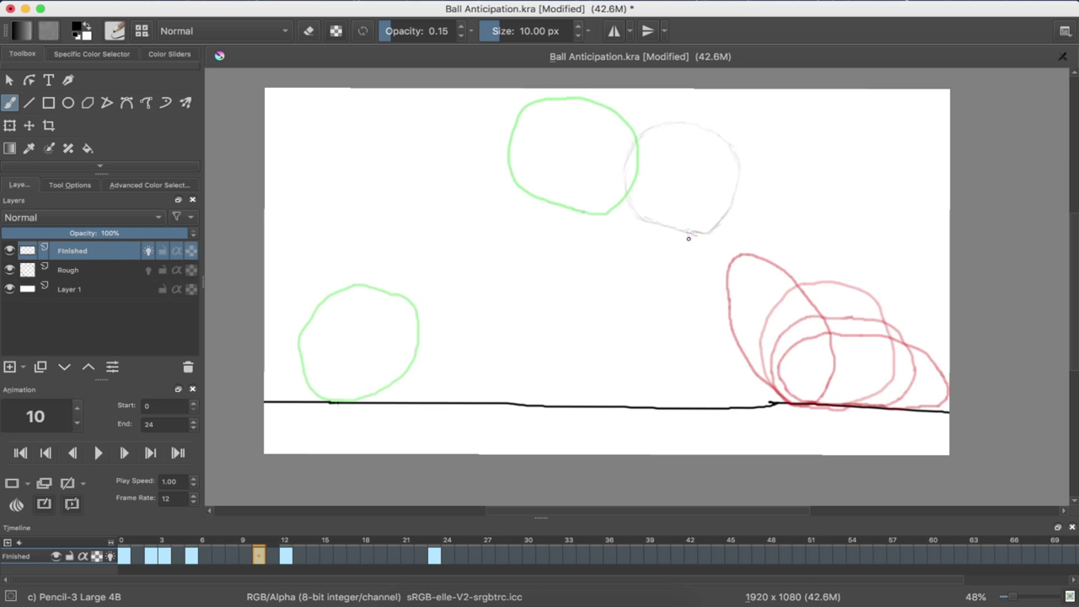
{"action": "mouse_move", "coordinate": [692, 235]}
{"action": "left_mouse_down"}
{"action": "mouse_move", "coordinate": [732, 193]}
{"action": "mouse_move", "coordinate": [733, 145]}
{"action": "mouse_move", "coordinate": [714, 123]}
{"action": "mouse_move", "coordinate": [668, 112]}
{"action": "mouse_move", "coordinate": [635, 130]}
{"action": "mouse_move", "coordinate": [628, 180]}
{"action": "mouse_move", "coordinate": [644, 216]}
{"action": "mouse_move", "coordinate": [692, 236]}
{"action": "left_mouse_up"}
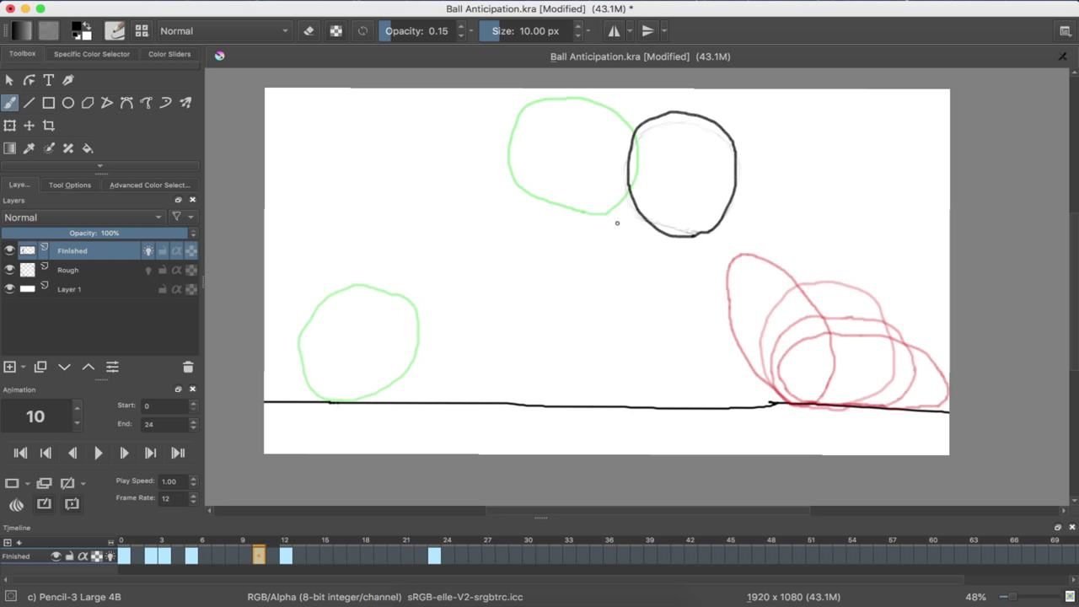
- Redraw frame 10's ball as a slightly stretched, tilted oval, retrying strokes as needed
{"action": "key", "text": "ctrl+z"}
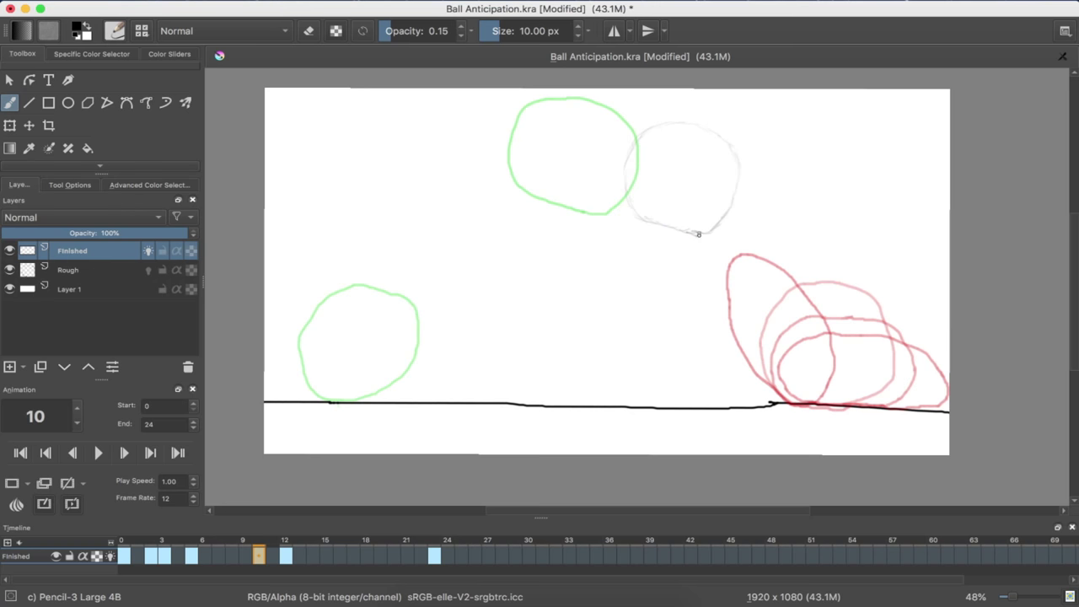
{"action": "mouse_move", "coordinate": [696, 236]}
{"action": "left_mouse_down"}
{"action": "mouse_move", "coordinate": [636, 212]}
{"action": "mouse_move", "coordinate": [611, 180]}
{"action": "mouse_move", "coordinate": [618, 141]}
{"action": "mouse_move", "coordinate": [656, 125]}
{"action": "left_mouse_up"}
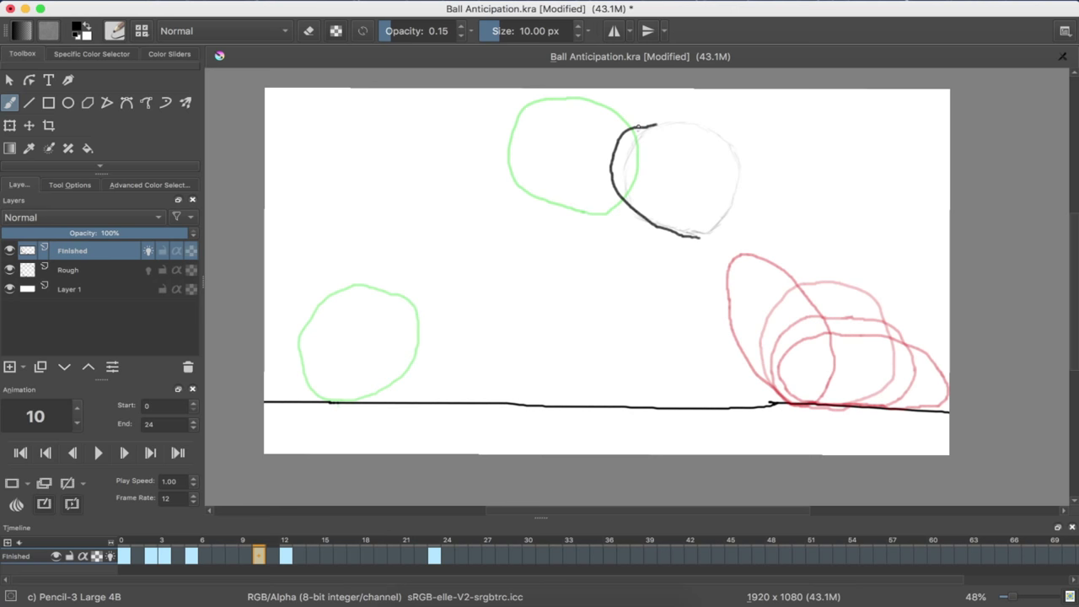
{"action": "mouse_move", "coordinate": [657, 124]}
{"action": "left_mouse_down"}
{"action": "mouse_move", "coordinate": [683, 121]}
{"action": "mouse_move", "coordinate": [719, 136]}
{"action": "mouse_move", "coordinate": [747, 166]}
{"action": "left_mouse_up"}
{"action": "key", "text": "ctrl+z"}
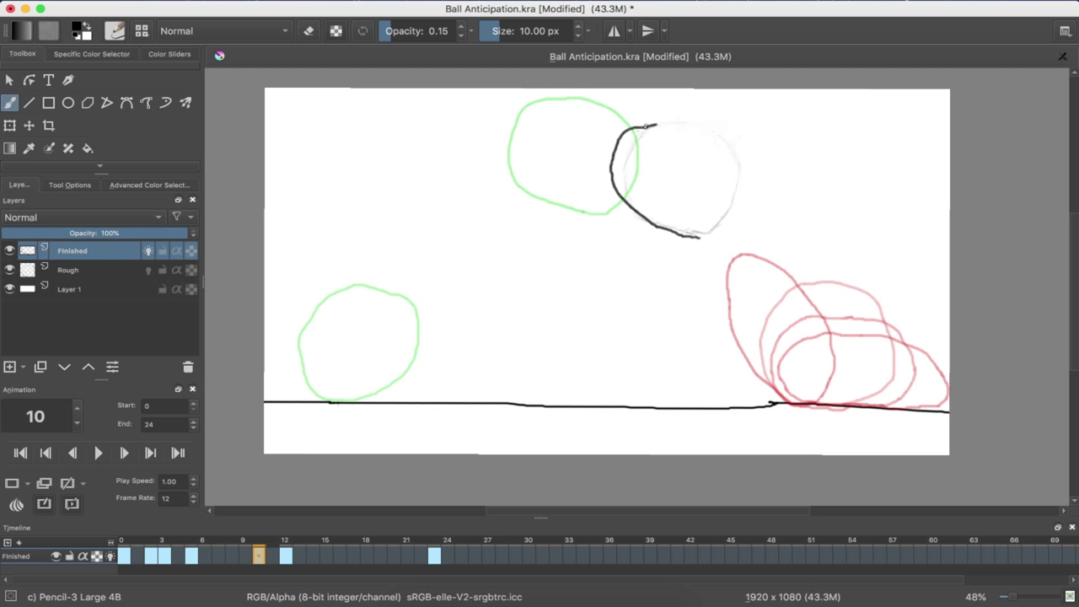
{"action": "mouse_move", "coordinate": [655, 125]}
{"action": "left_mouse_down"}
{"action": "mouse_move", "coordinate": [719, 134]}
{"action": "mouse_move", "coordinate": [745, 175]}
{"action": "mouse_move", "coordinate": [747, 215]}
{"action": "mouse_move", "coordinate": [732, 237]}
{"action": "mouse_move", "coordinate": [721, 246]}
{"action": "mouse_move", "coordinate": [691, 236]}
{"action": "left_mouse_up"}
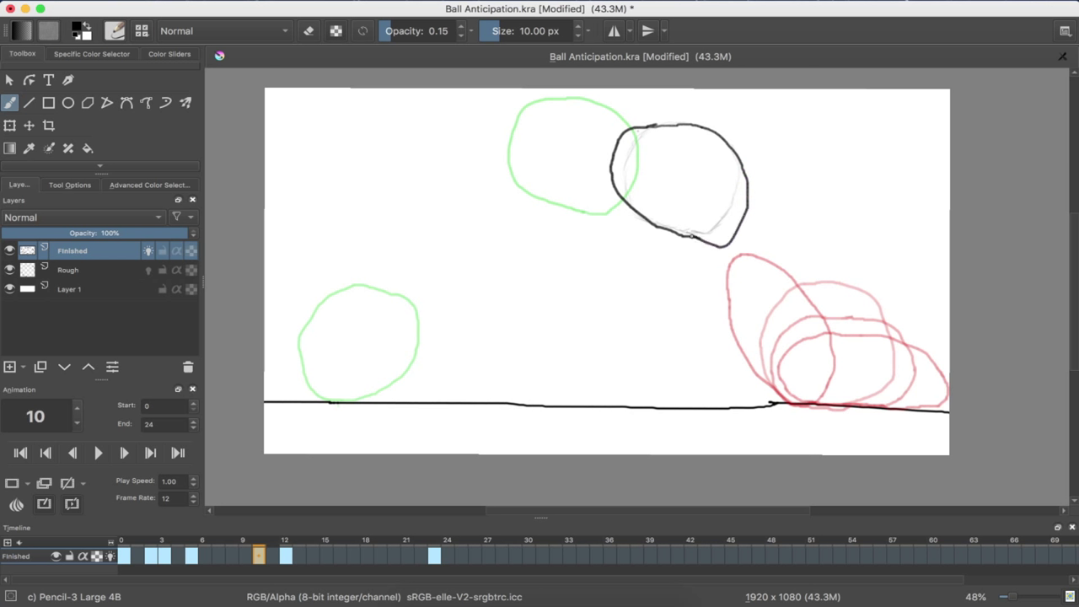
{"action": "key", "text": "super+z"}
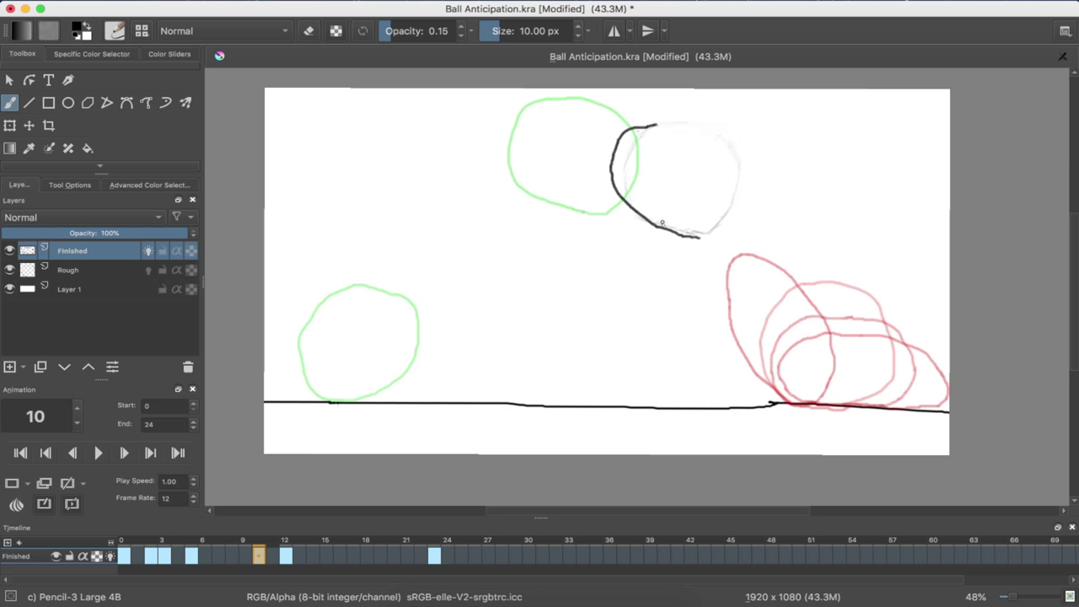
{"action": "key", "text": "super+z"}
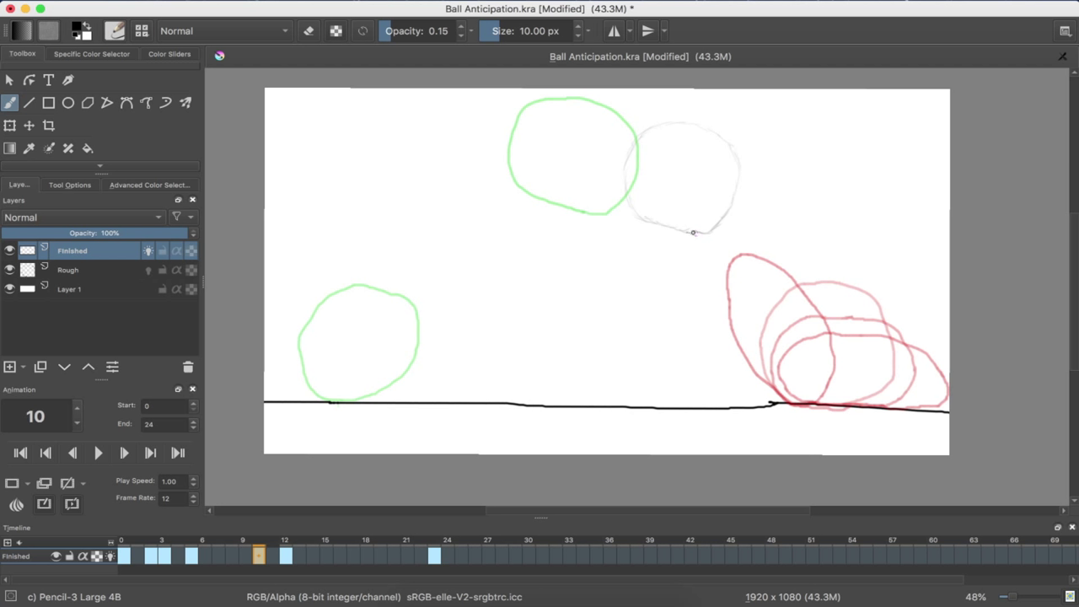
{"action": "mouse_move", "coordinate": [691, 231]}
{"action": "left_mouse_down"}
{"action": "mouse_move", "coordinate": [631, 201]}
{"action": "mouse_move", "coordinate": [620, 164]}
{"action": "mouse_move", "coordinate": [628, 128]}
{"action": "mouse_move", "coordinate": [659, 115]}
{"action": "mouse_move", "coordinate": [714, 136]}
{"action": "mouse_move", "coordinate": [750, 190]}
{"action": "mouse_move", "coordinate": [743, 225]}
{"action": "mouse_move", "coordinate": [699, 231]}
{"action": "left_mouse_up"}
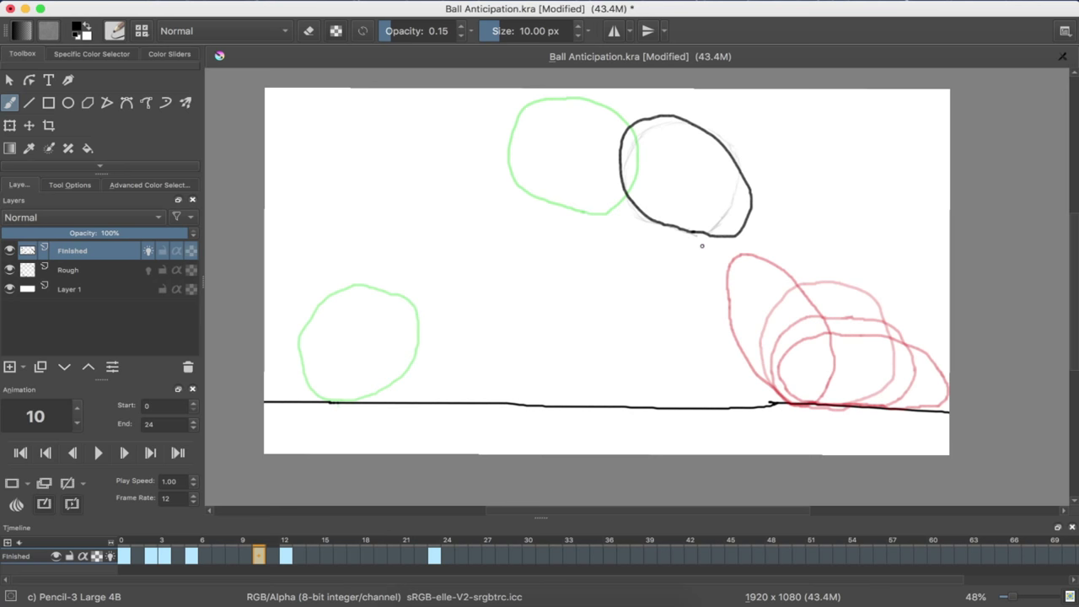
- Step through the frames up to 15 to review the jump's motion
{"action": "key", "text": "Left"}
{"action": "key", "text": "Right"}
{"action": "key", "text": "Right"}
{"action": "key", "text": "Right"}
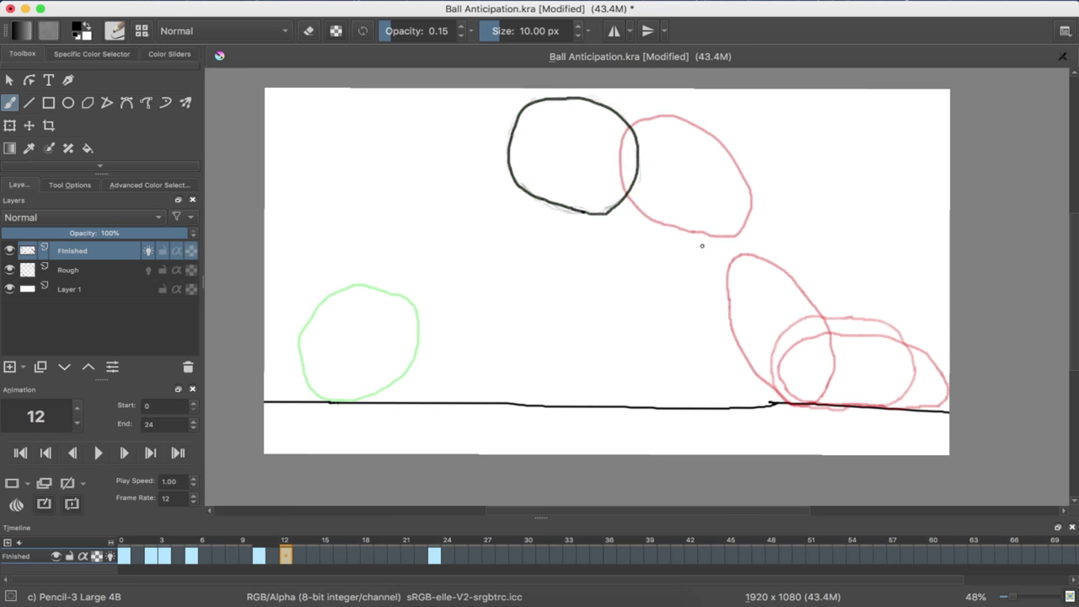
{"action": "key", "text": "Left"}
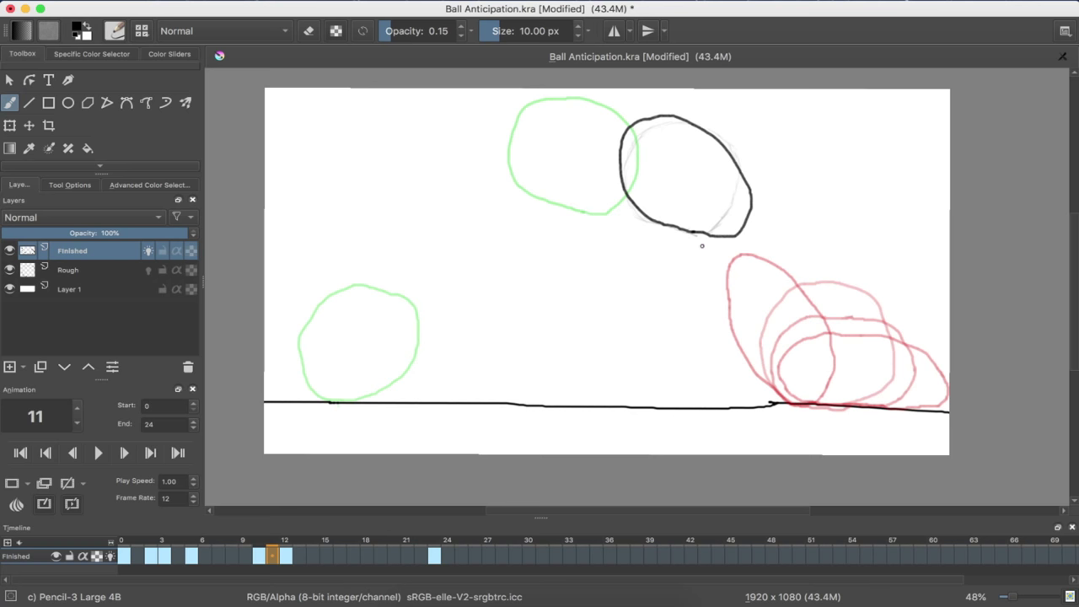
{"action": "key", "text": "Left"}
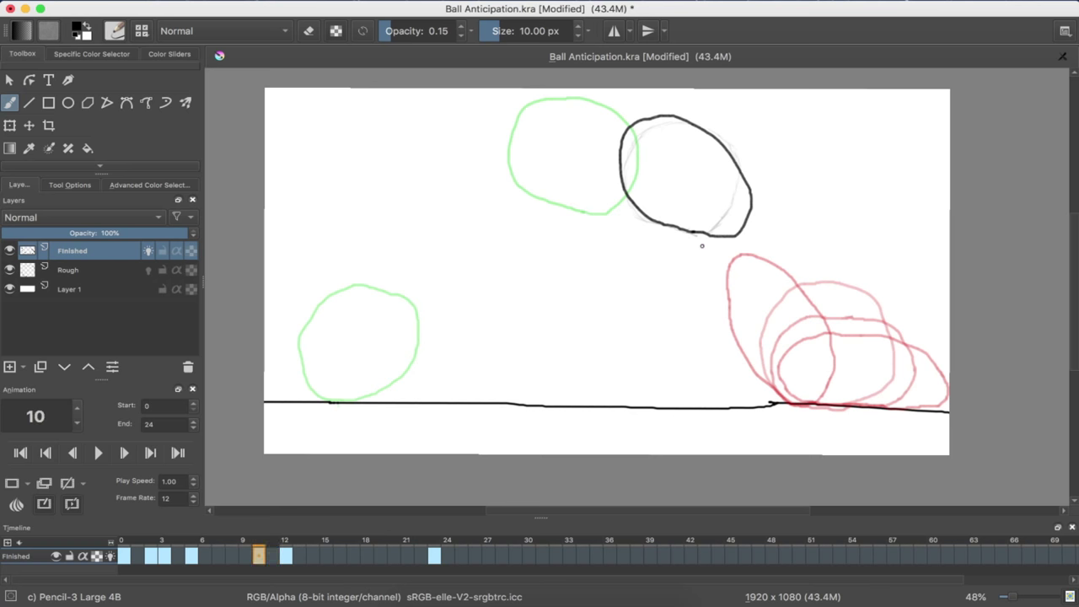
{"action": "key", "text": "Right"}
{"action": "key", "text": "Right"}
{"action": "key", "text": "Right"}
{"action": "key", "text": "Right"}
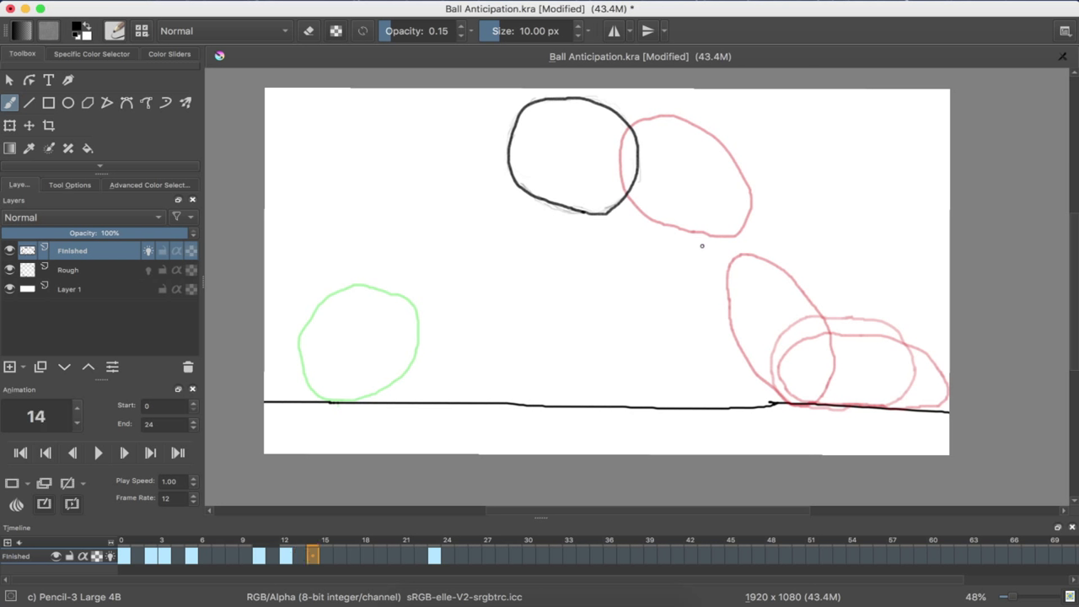
{"action": "key", "text": "Right"}
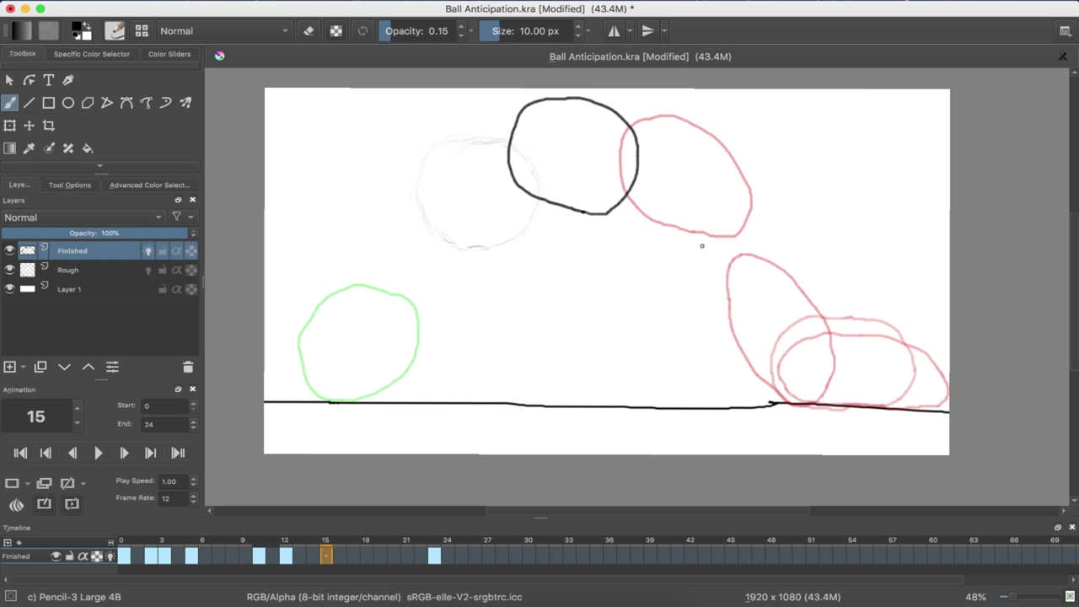
- Compare frames 8–10, then move the airborne ball's keyframe from frame 10 to 9
{"action": "key", "text": "Left"}
{"action": "key", "text": "Left"}
{"action": "key", "text": "Left"}
{"action": "key", "text": "Left"}
{"action": "key", "text": "Left"}
{"action": "key", "text": "Left"}
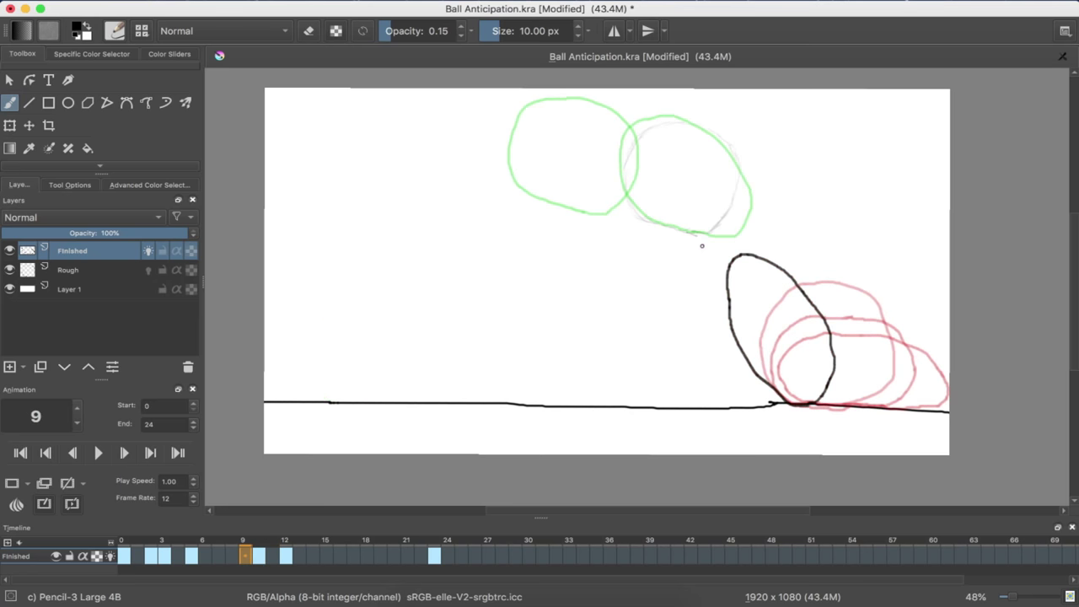
{"action": "key", "text": "Right"}
{"action": "key", "text": "Left"}
{"action": "key", "text": "Left"}
{"action": "key", "text": "Right"}
{"action": "key", "text": "Right"}
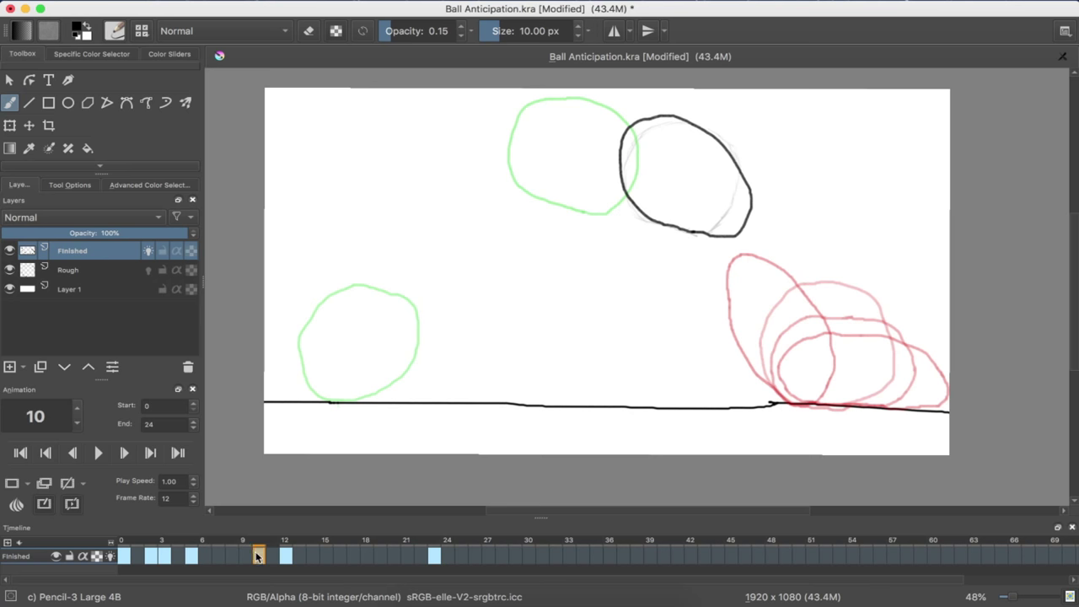
{"action": "left_click_drag", "start_coordinate": [258, 555], "coordinate": [244, 556]}
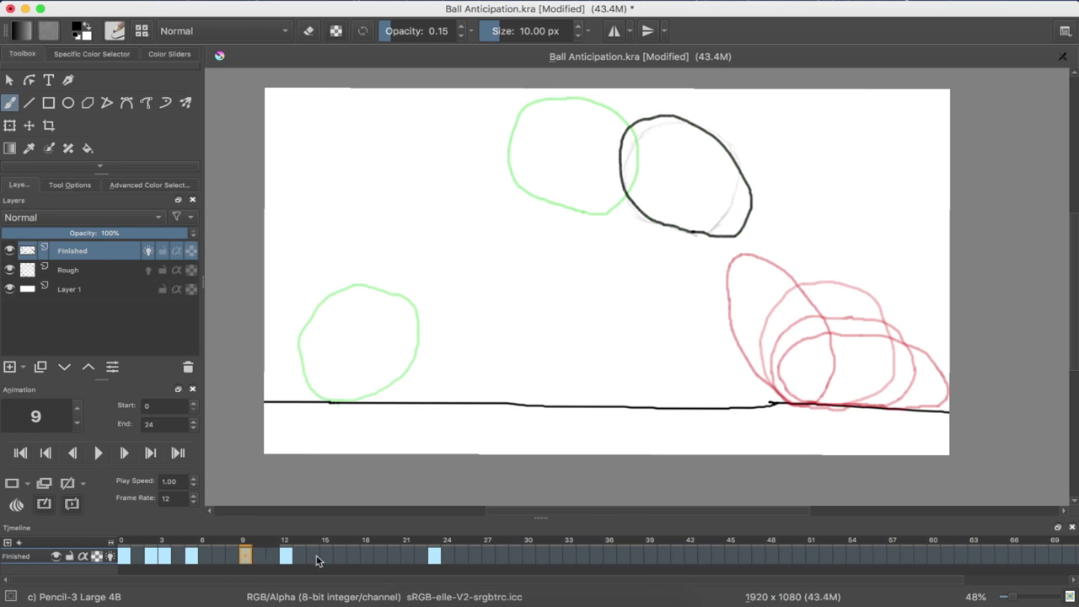
{"action": "left_click", "coordinate": [317, 558]}
{"action": "key", "text": "Right"}
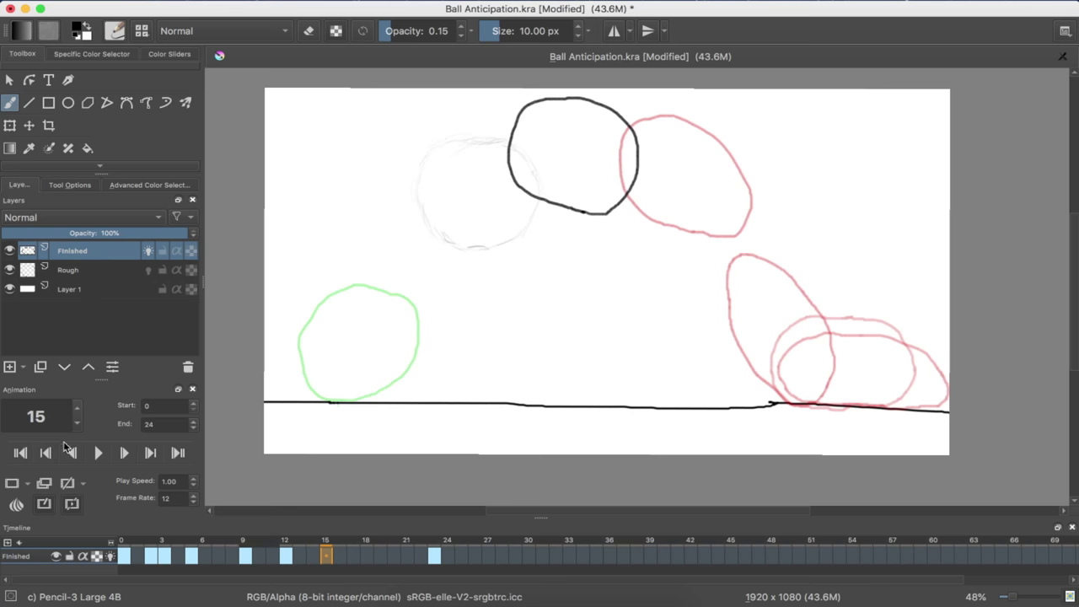
- Add a blank keyframe at frame 15 and ink the descending ball's circle over its sketch
{"action": "left_click", "coordinate": [13, 484]}
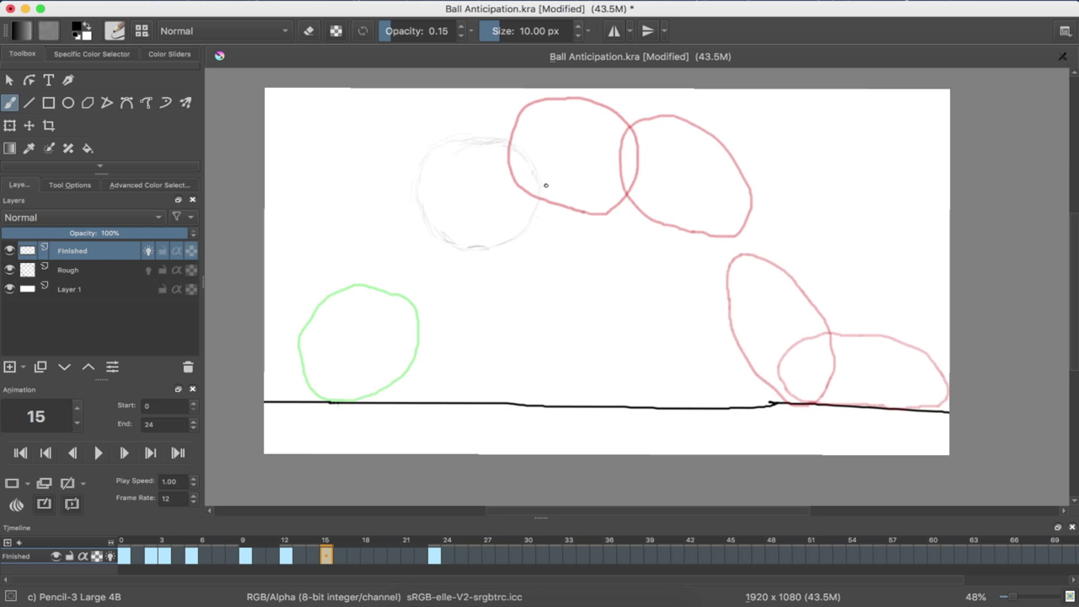
{"action": "mouse_move", "coordinate": [542, 189]}
{"action": "left_mouse_down"}
{"action": "mouse_move", "coordinate": [520, 239]}
{"action": "mouse_move", "coordinate": [485, 257]}
{"action": "mouse_move", "coordinate": [430, 248]}
{"action": "mouse_move", "coordinate": [407, 214]}
{"action": "mouse_move", "coordinate": [414, 159]}
{"action": "mouse_move", "coordinate": [445, 133]}
{"action": "mouse_move", "coordinate": [498, 137]}
{"action": "mouse_move", "coordinate": [541, 192]}
{"action": "left_mouse_up"}
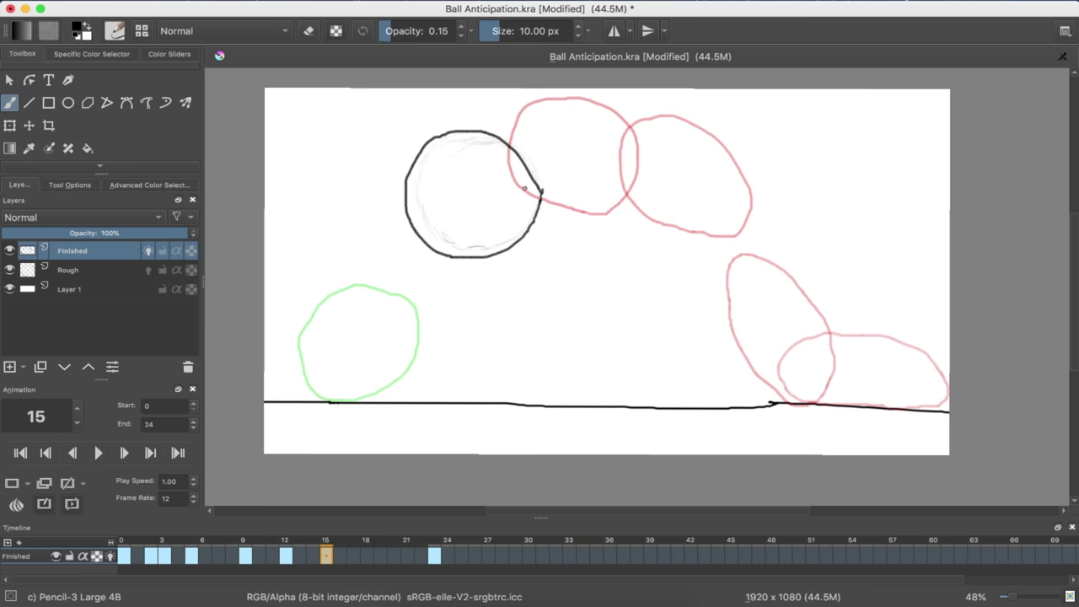
{"action": "key", "text": "ctrl+z"}
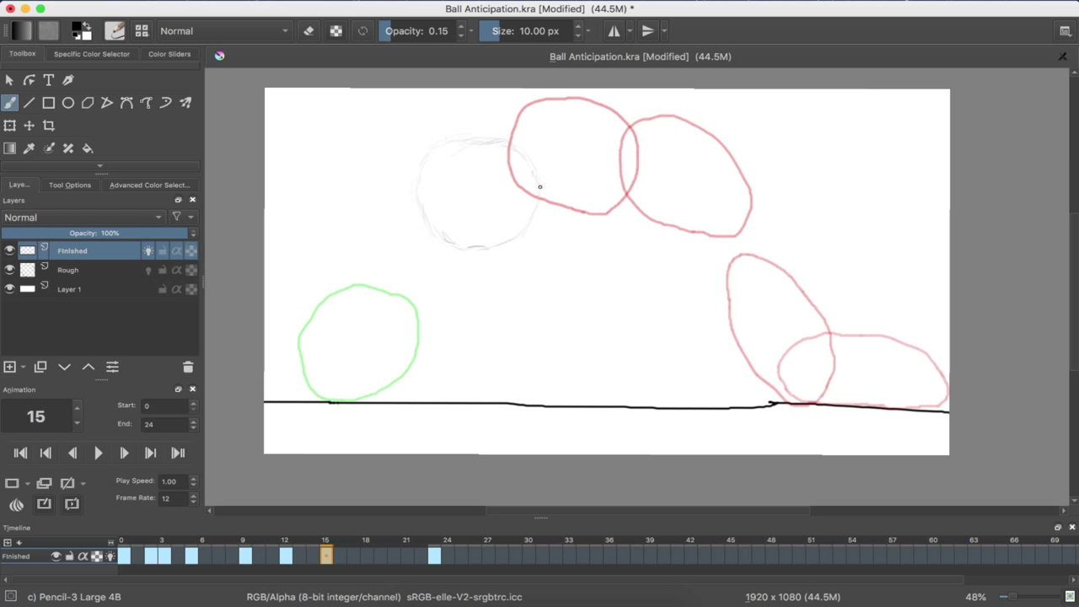
{"action": "mouse_move", "coordinate": [540, 192]}
{"action": "left_mouse_down"}
{"action": "mouse_move", "coordinate": [527, 234]}
{"action": "mouse_move", "coordinate": [490, 254]}
{"action": "mouse_move", "coordinate": [449, 259]}
{"action": "mouse_move", "coordinate": [415, 241]}
{"action": "mouse_move", "coordinate": [400, 203]}
{"action": "mouse_move", "coordinate": [427, 151]}
{"action": "mouse_move", "coordinate": [486, 134]}
{"action": "mouse_move", "coordinate": [537, 180]}
{"action": "left_mouse_up"}
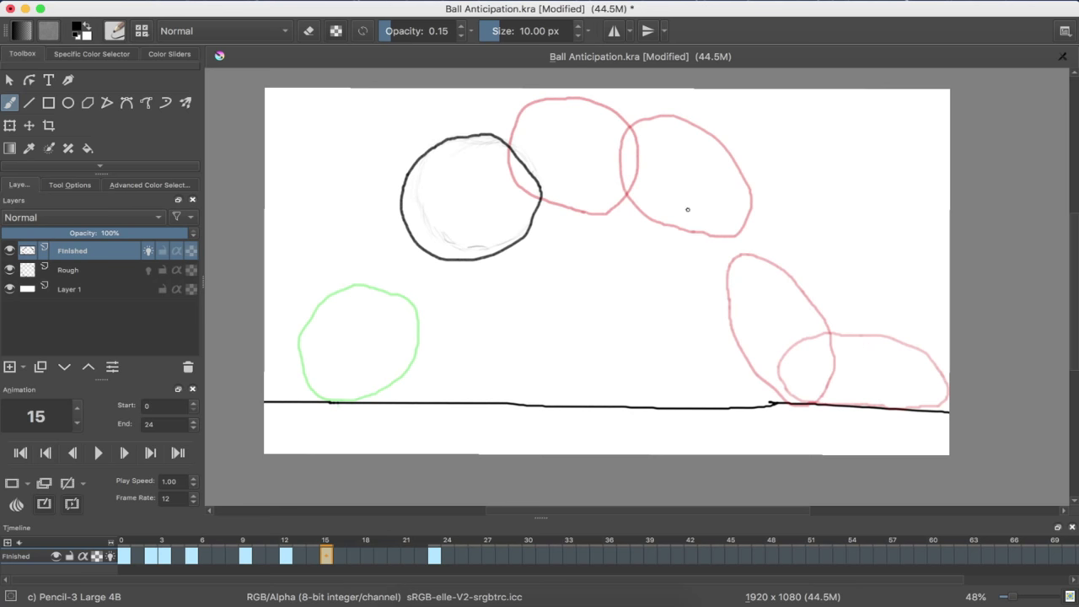
{"action": "key", "text": "Left"}
{"action": "key", "text": "Left"}
{"action": "key", "text": "Left"}
{"action": "key", "text": "Left"}
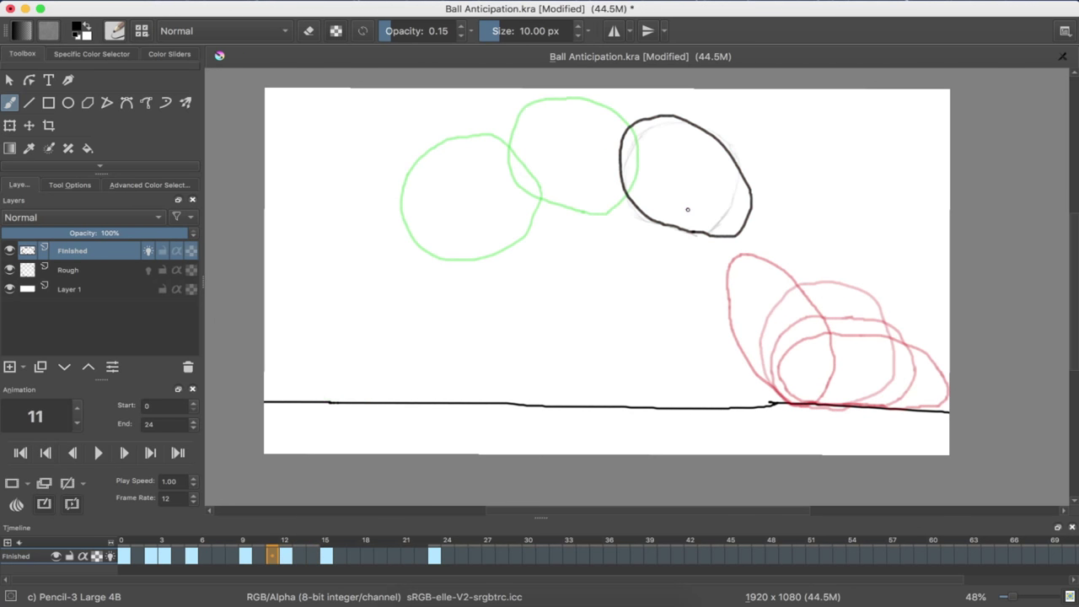
- Check the motion around frame 11 and switch to the Eraser Circle brush preset
{"action": "key", "text": "Right"}
{"action": "key", "text": "Right"}
{"action": "key", "text": "Right"}
{"action": "key", "text": "Left"}
{"action": "key", "text": "Left"}
{"action": "key", "text": "Left"}
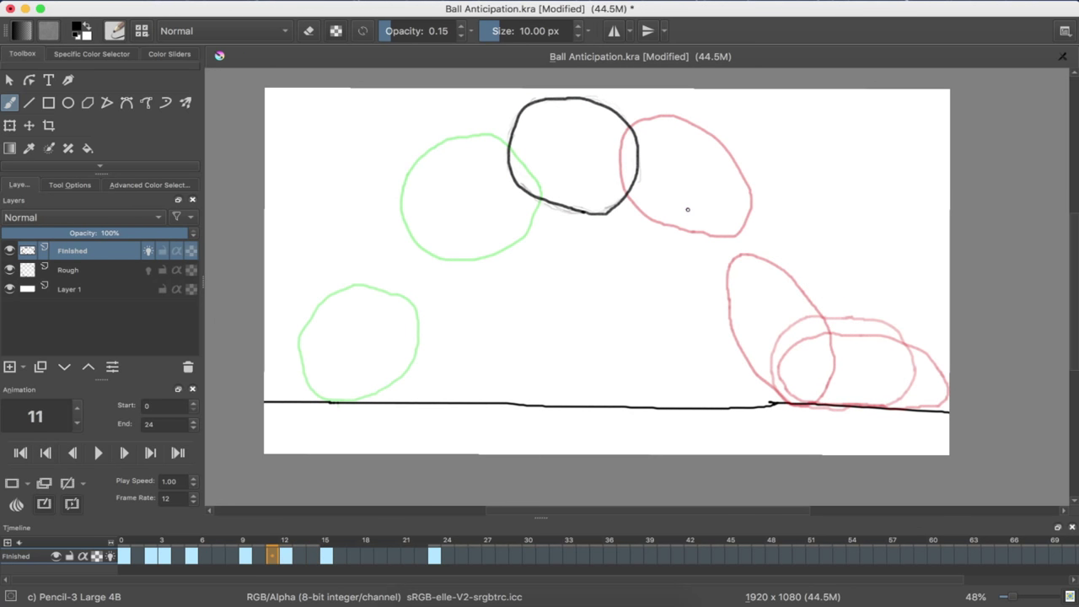
{"action": "key", "text": "Right"}
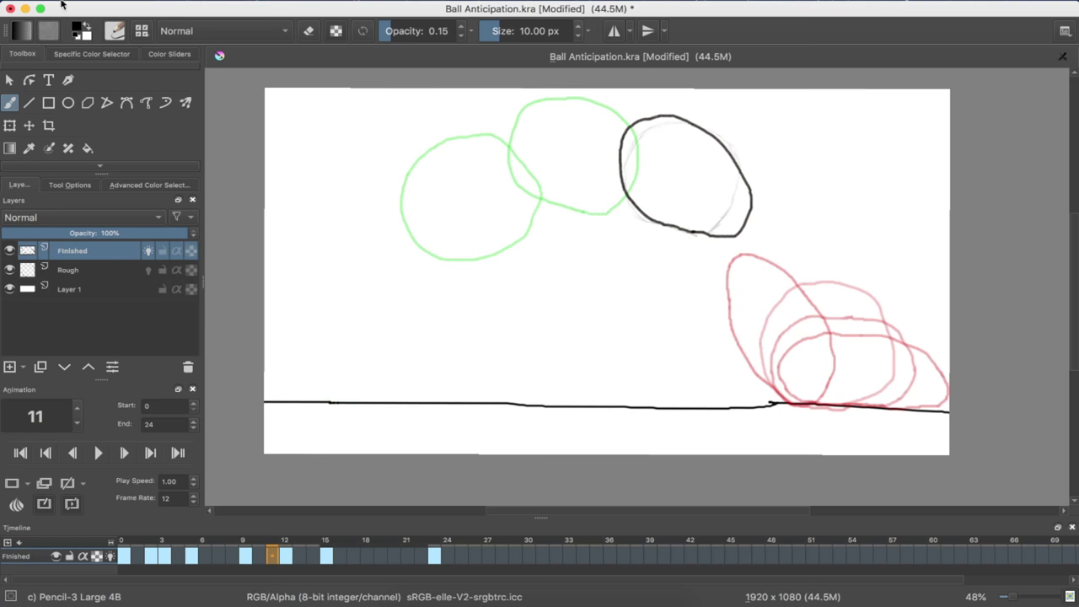
{"action": "left_click", "coordinate": [116, 30]}
{"action": "left_click", "coordinate": [116, 30]}
{"action": "left_click", "coordinate": [142, 32]}
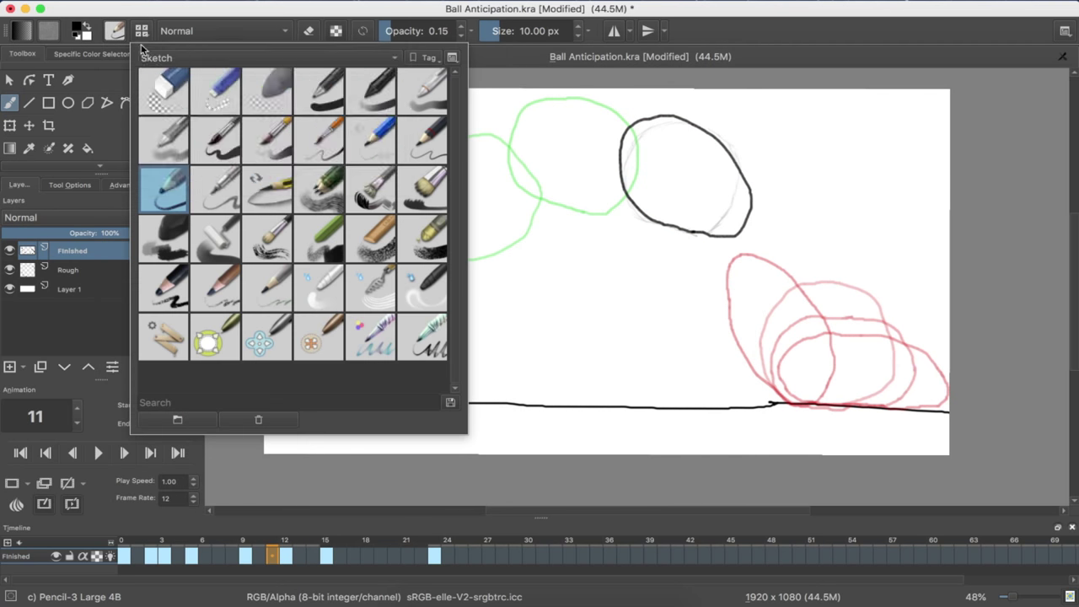
{"action": "left_click", "coordinate": [145, 58]}
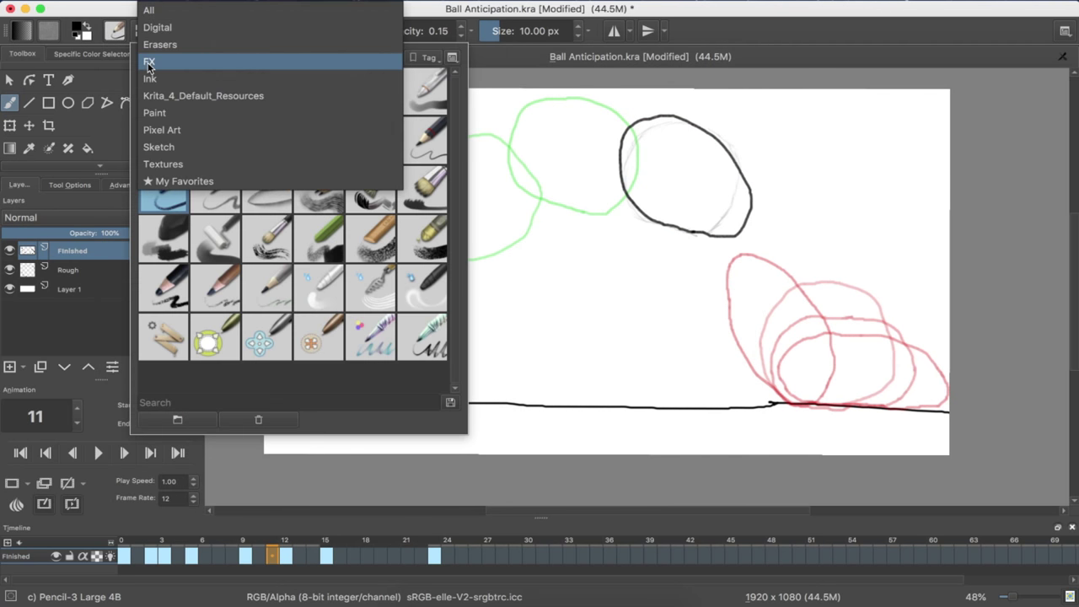
{"action": "left_click", "coordinate": [420, 52]}
{"action": "left_click", "coordinate": [158, 97]}
- Erase the ball's ink outline on frame 11, right side then left side
{"action": "left_click", "coordinate": [785, 168]}
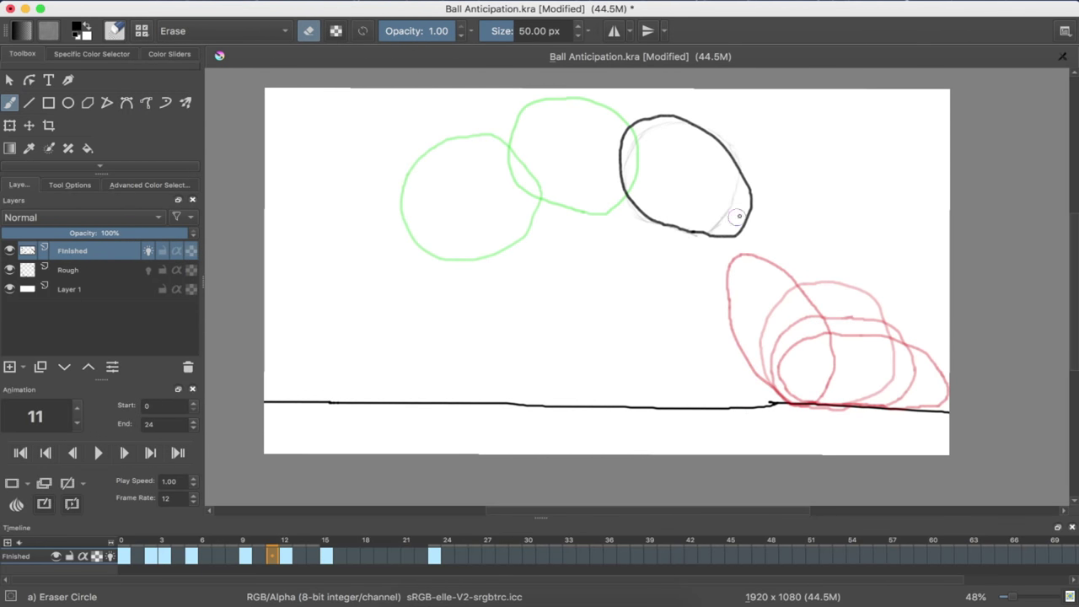
{"action": "mouse_move", "coordinate": [738, 215]}
{"action": "left_mouse_down"}
{"action": "mouse_move", "coordinate": [753, 211]}
{"action": "mouse_move", "coordinate": [758, 188]}
{"action": "mouse_move", "coordinate": [708, 238]}
{"action": "mouse_move", "coordinate": [725, 234]}
{"action": "mouse_move", "coordinate": [697, 241]}
{"action": "mouse_move", "coordinate": [640, 206]}
{"action": "left_mouse_up"}
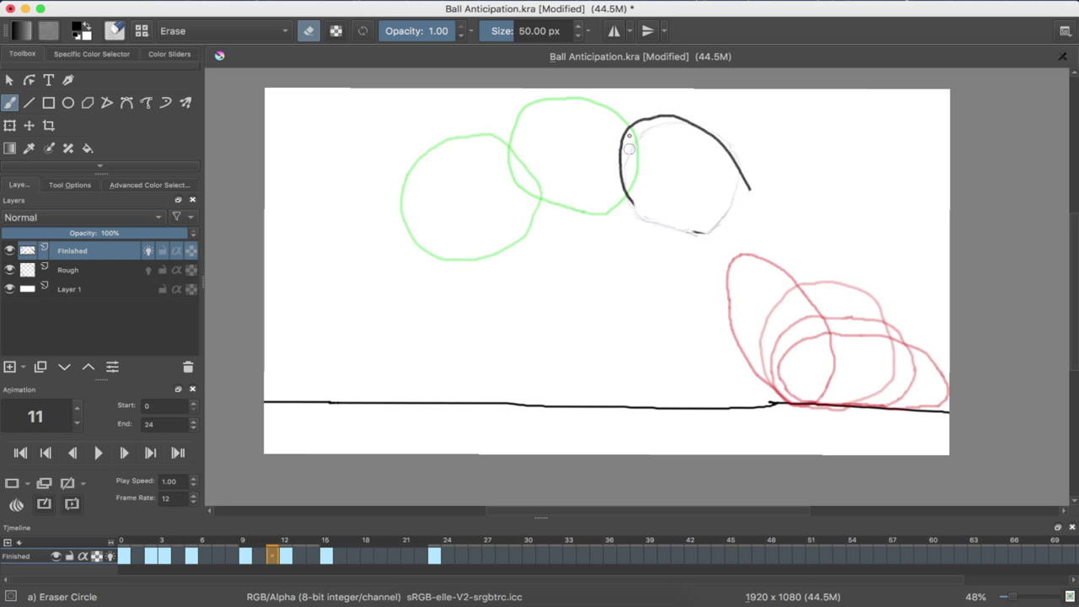
{"action": "mouse_move", "coordinate": [629, 149]}
{"action": "left_mouse_down"}
{"action": "mouse_move", "coordinate": [624, 196]}
{"action": "mouse_move", "coordinate": [652, 222]}
{"action": "mouse_move", "coordinate": [720, 231]}
{"action": "mouse_move", "coordinate": [740, 182]}
{"action": "mouse_move", "coordinate": [748, 202]}
{"action": "mouse_move", "coordinate": [756, 195]}
{"action": "mouse_move", "coordinate": [729, 150]}
{"action": "mouse_move", "coordinate": [666, 128]}
{"action": "mouse_move", "coordinate": [711, 126]}
{"action": "mouse_move", "coordinate": [657, 116]}
{"action": "mouse_move", "coordinate": [674, 113]}
{"action": "mouse_move", "coordinate": [634, 125]}
{"action": "mouse_move", "coordinate": [686, 118]}
{"action": "left_mouse_up"}
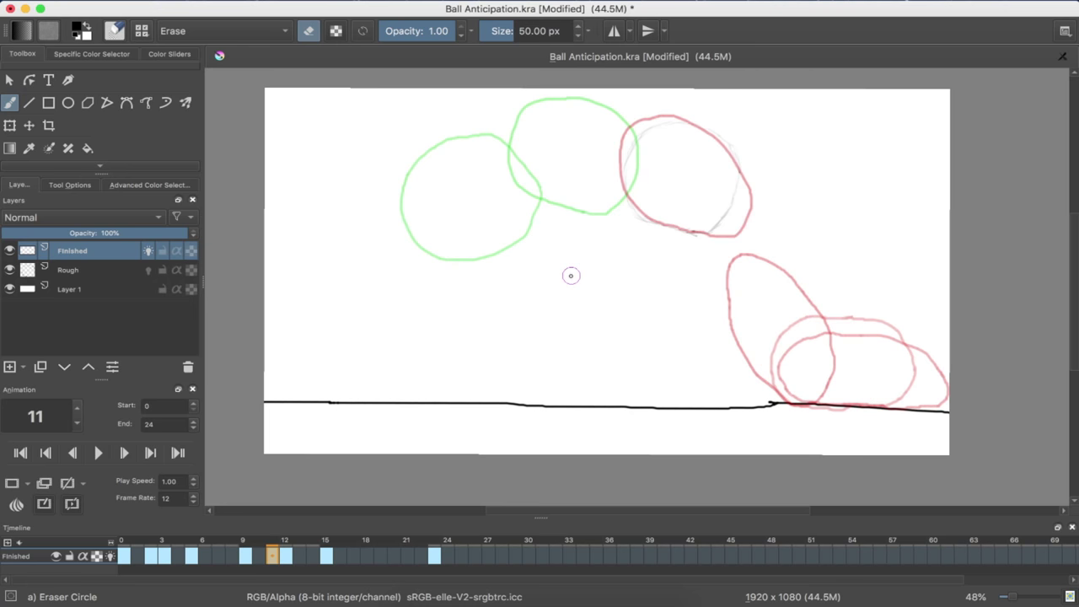
- Flip between frames 9 and 13 to compare the ball's motion
{"action": "key", "text": "Left"}
{"action": "key", "text": "Right"}
{"action": "key", "text": "Left"}
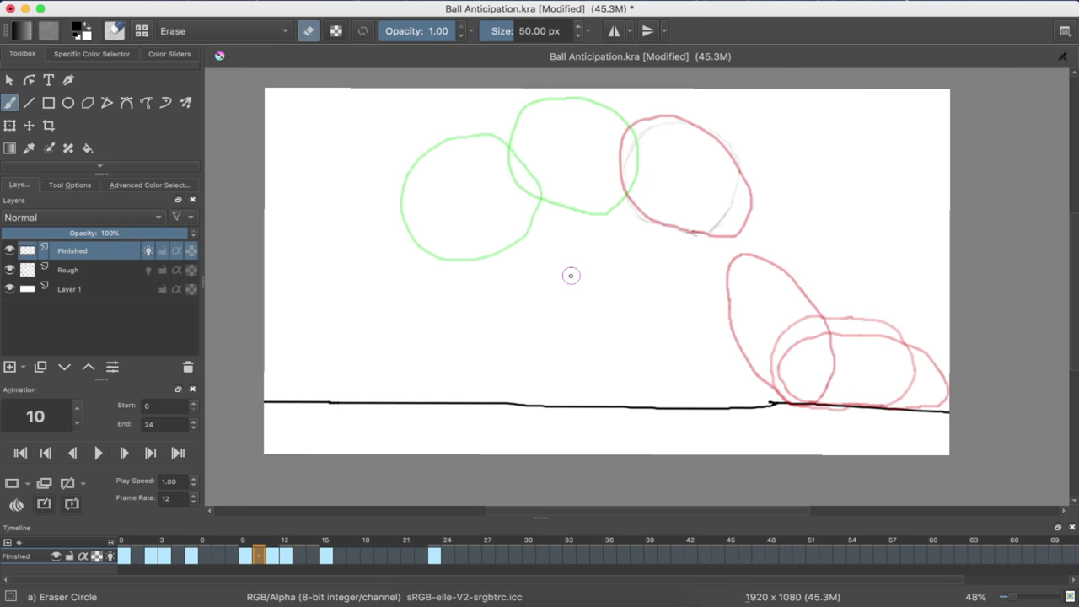
{"action": "key", "text": "Right"}
{"action": "key", "text": "Right"}
{"action": "key", "text": "Right"}
{"action": "key", "text": "Left"}
{"action": "key", "text": "Left"}
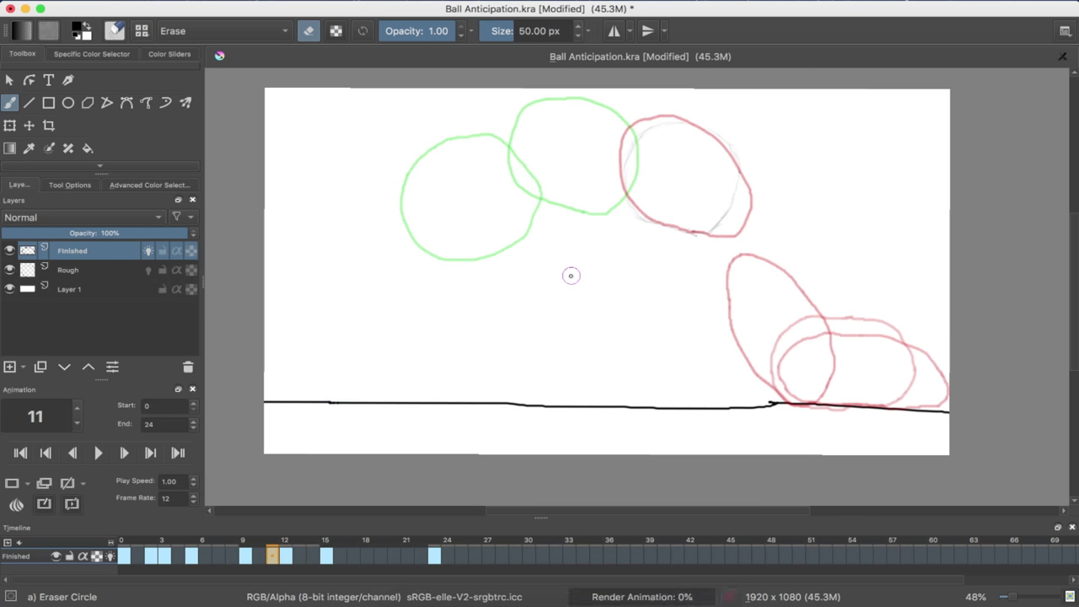
{"action": "key", "text": "Right"}
{"action": "key", "text": "Left"}
{"action": "key", "text": "Left"}
{"action": "key", "text": "Left"}
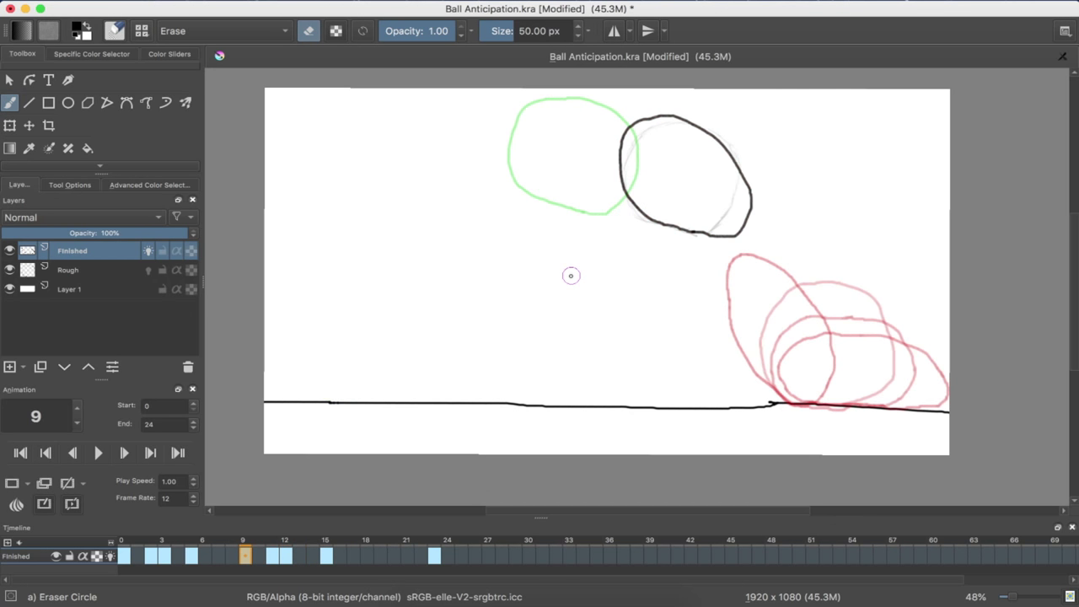
{"action": "key", "text": "Right"}
{"action": "key", "text": "Right"}
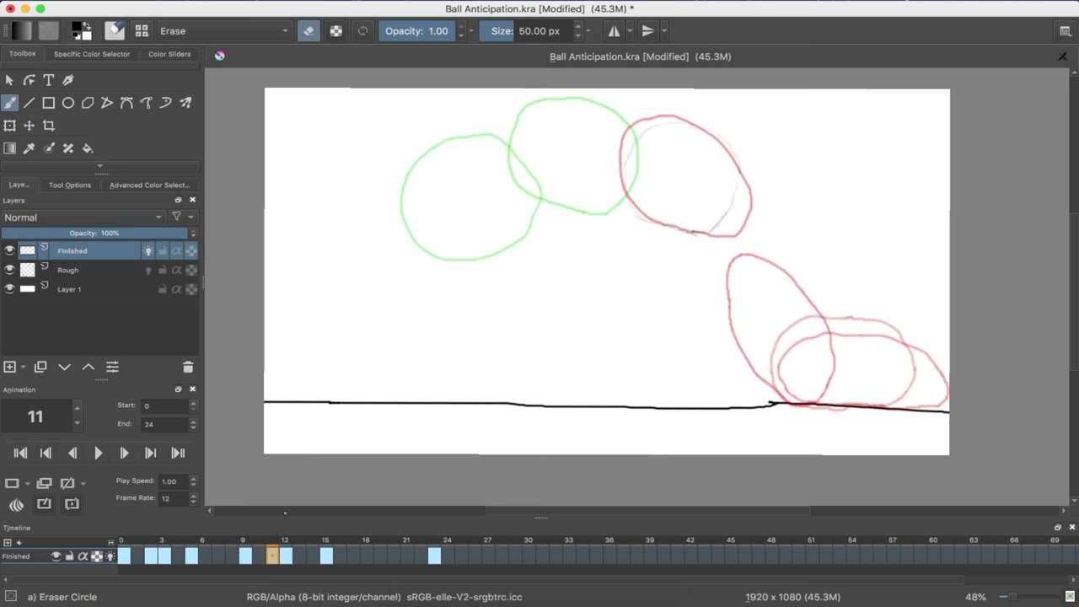
- Return to frame 11 and remove its keyframe with Remove Frame
{"action": "key", "text": "Left"}
{"action": "key", "text": "Left"}
{"action": "key", "text": "Left"}
{"action": "key", "text": "Left"}
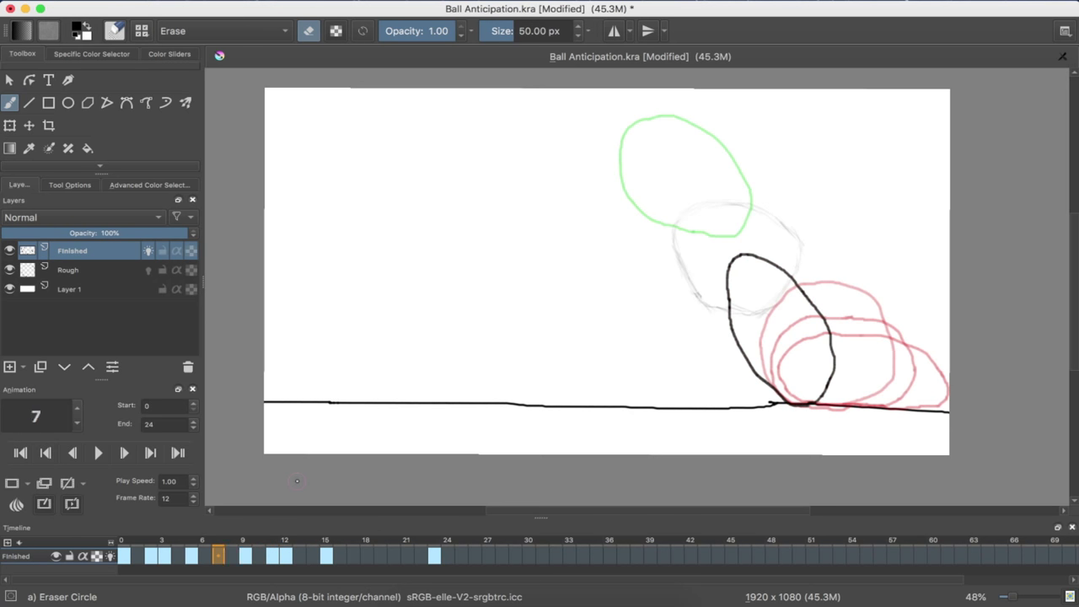
{"action": "key", "text": "Right"}
{"action": "key", "text": "Right"}
{"action": "key", "text": "Right"}
{"action": "key", "text": "Left"}
{"action": "key", "text": "Right"}
{"action": "key", "text": "Right"}
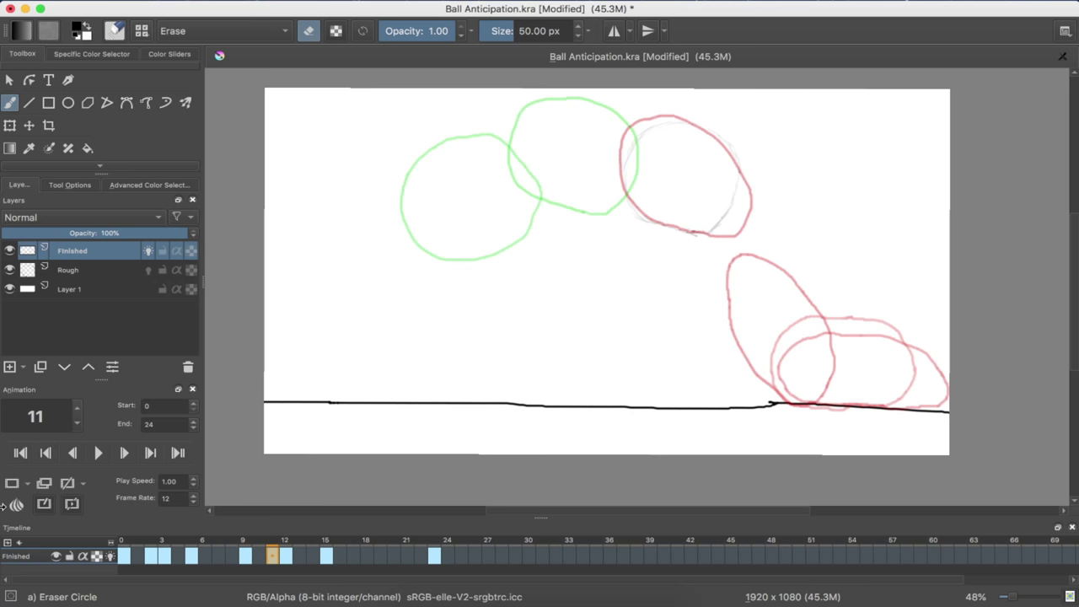
{"action": "right_click", "coordinate": [268, 568]}
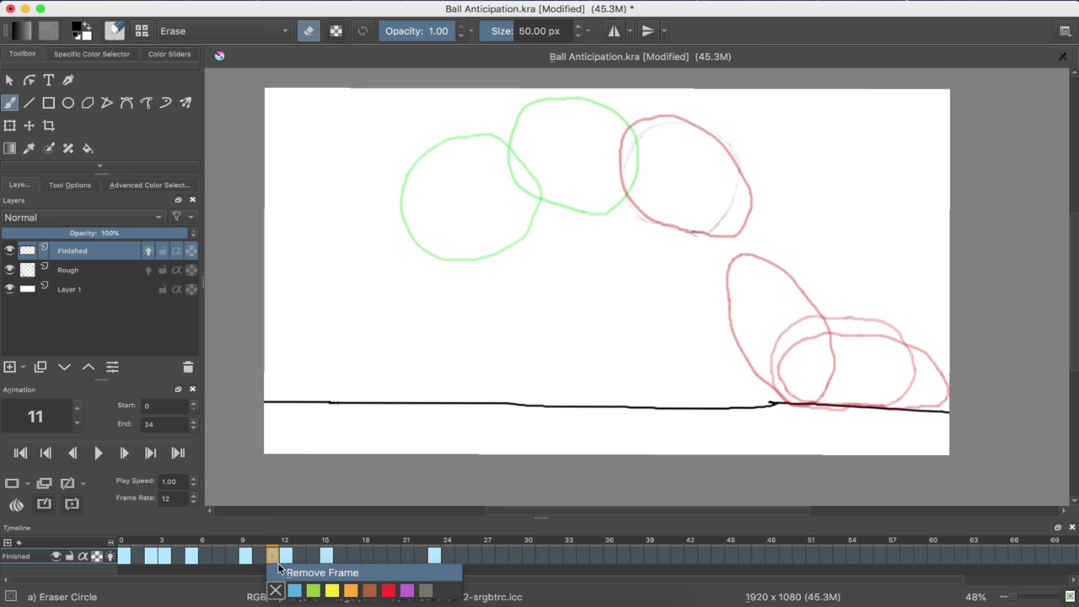
{"action": "left_click", "coordinate": [278, 571]}
- Erase the ink outline of the airborne ball on frame 9
{"action": "left_click", "coordinate": [246, 557]}
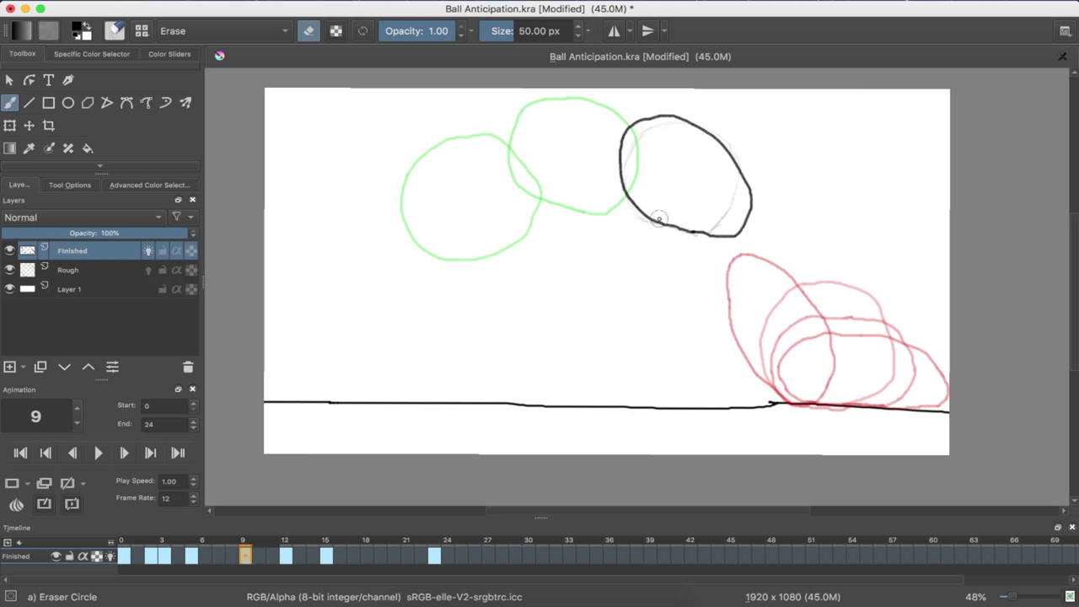
{"action": "mouse_move", "coordinate": [625, 182]}
{"action": "left_mouse_down"}
{"action": "mouse_move", "coordinate": [666, 235]}
{"action": "mouse_move", "coordinate": [687, 242]}
{"action": "mouse_move", "coordinate": [672, 224]}
{"action": "mouse_move", "coordinate": [771, 251]}
{"action": "mouse_move", "coordinate": [728, 227]}
{"action": "mouse_move", "coordinate": [761, 222]}
{"action": "mouse_move", "coordinate": [759, 193]}
{"action": "mouse_move", "coordinate": [750, 228]}
{"action": "mouse_move", "coordinate": [735, 131]}
{"action": "mouse_move", "coordinate": [712, 143]}
{"action": "mouse_move", "coordinate": [727, 152]}
{"action": "mouse_move", "coordinate": [671, 120]}
{"action": "mouse_move", "coordinate": [614, 127]}
{"action": "mouse_move", "coordinate": [616, 165]}
{"action": "mouse_move", "coordinate": [625, 132]}
{"action": "mouse_move", "coordinate": [614, 178]}
{"action": "left_mouse_up"}
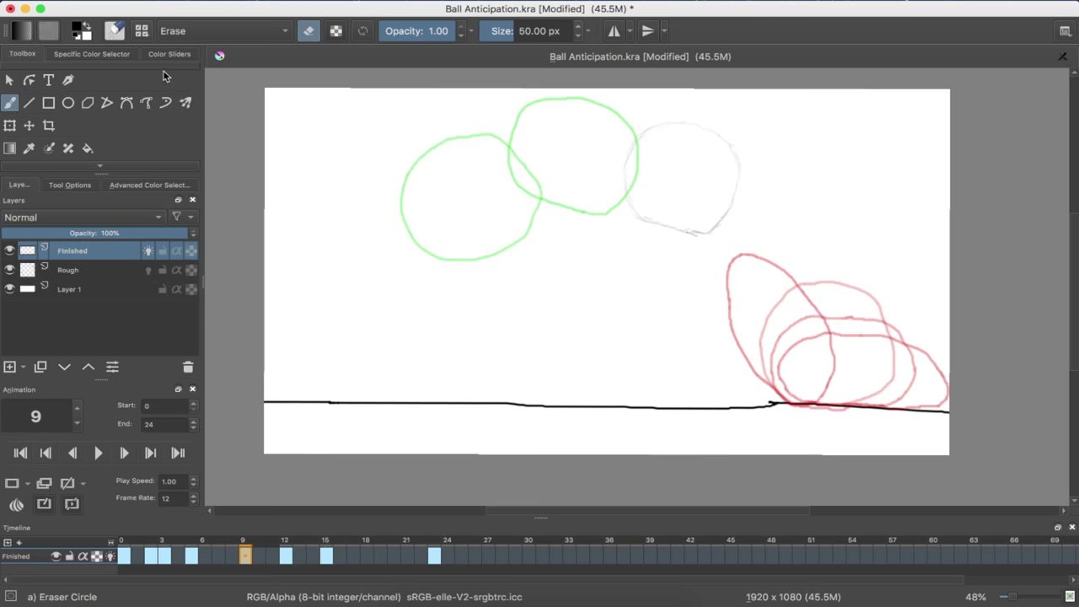
{"action": "left_click", "coordinate": [141, 32]}
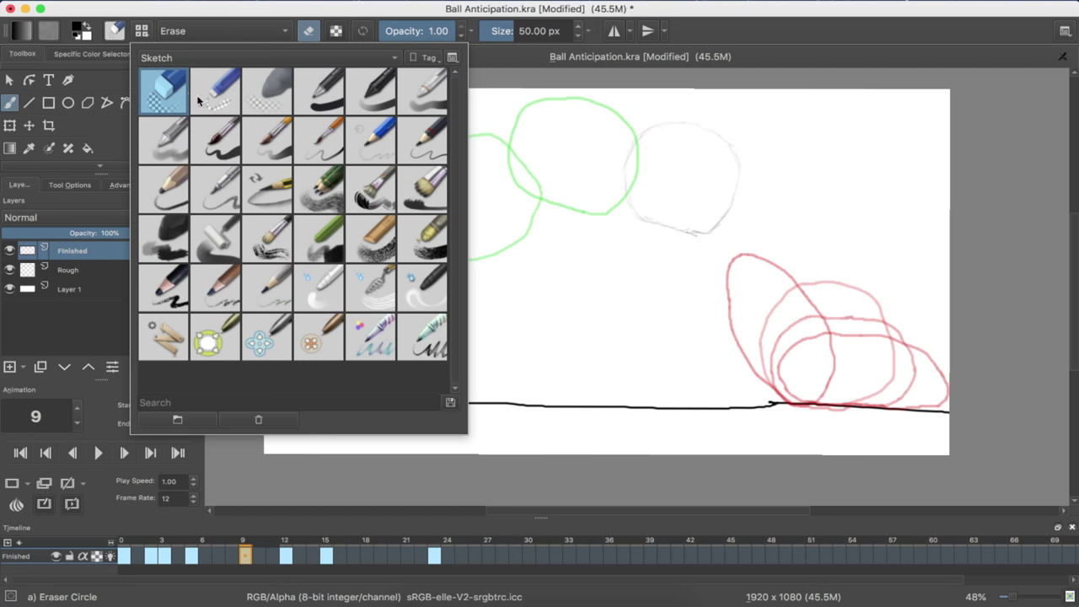
- Switch to the Pencil-3 Large 4B brush and redraw frame 9's ball over its rough circle
{"action": "left_click", "coordinate": [423, 137]}
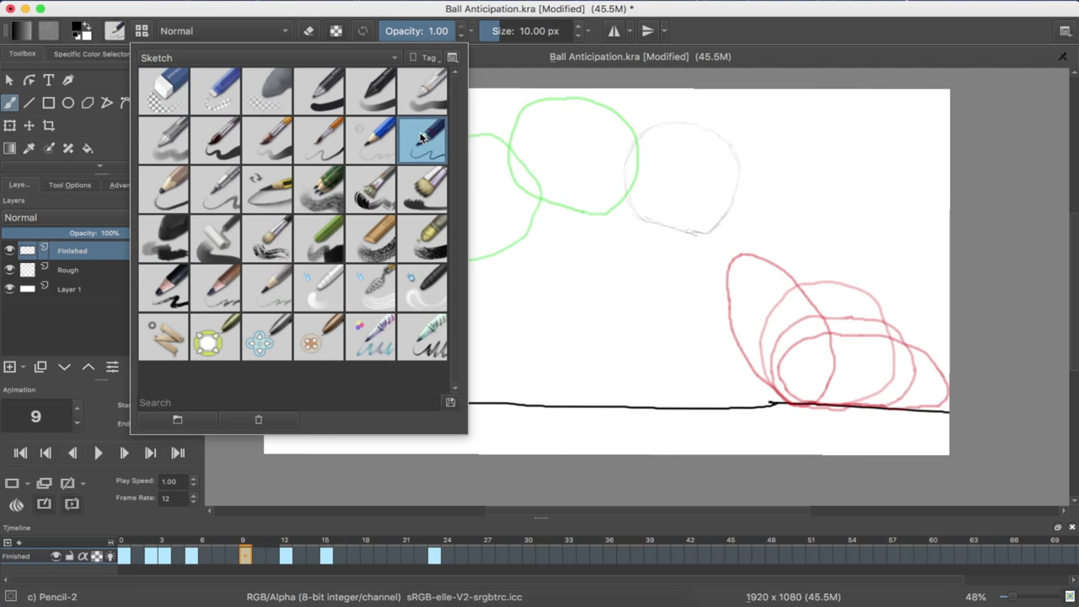
{"action": "left_click", "coordinate": [179, 204]}
{"action": "left_click", "coordinate": [701, 192]}
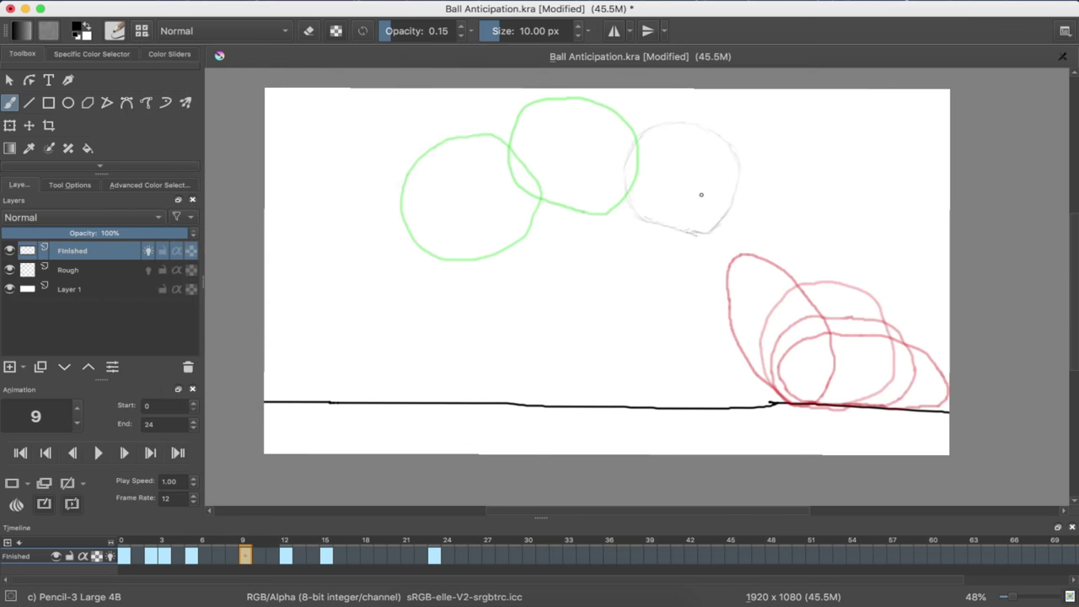
{"action": "left_click", "coordinate": [681, 240]}
{"action": "mouse_move", "coordinate": [617, 199]}
{"action": "left_mouse_down"}
{"action": "mouse_move", "coordinate": [611, 155]}
{"action": "mouse_move", "coordinate": [624, 129]}
{"action": "mouse_move", "coordinate": [667, 112]}
{"action": "mouse_move", "coordinate": [704, 122]}
{"action": "left_mouse_up"}
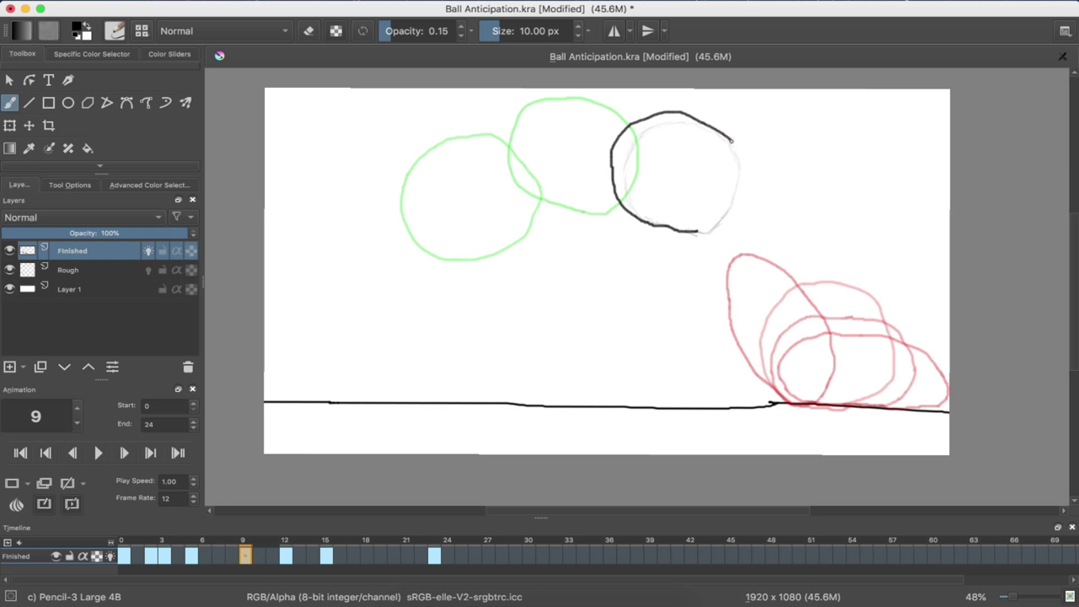
{"action": "left_click_drag", "start_coordinate": [750, 190], "coordinate": [725, 224]}
- On frame 7, pencil a black arched wall up from the ground line on Layer 1, redrawing it once
{"action": "key", "text": "Left"}
{"action": "key", "text": "Left"}
{"action": "key", "text": "Left"}
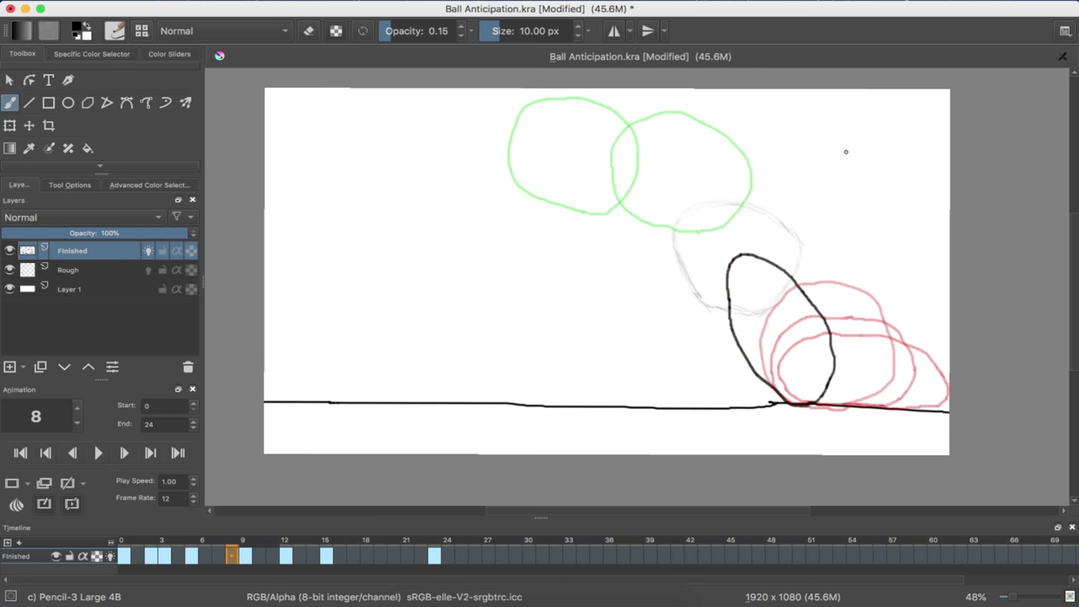
{"action": "key", "text": "Right"}
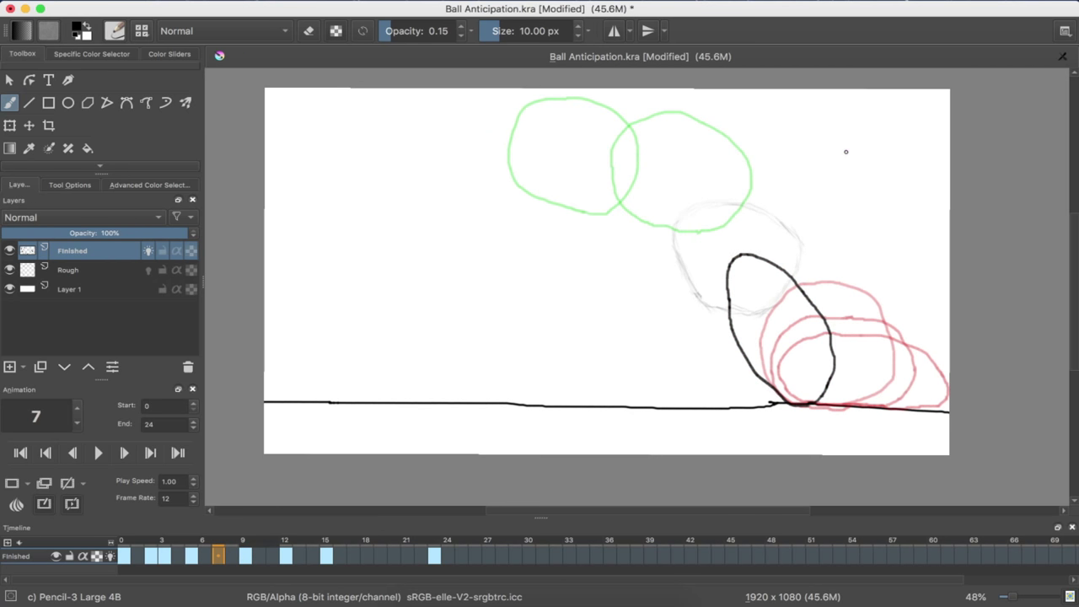
{"action": "key", "text": "Right"}
{"action": "key", "text": "Left"}
{"action": "left_click", "coordinate": [71, 291]}
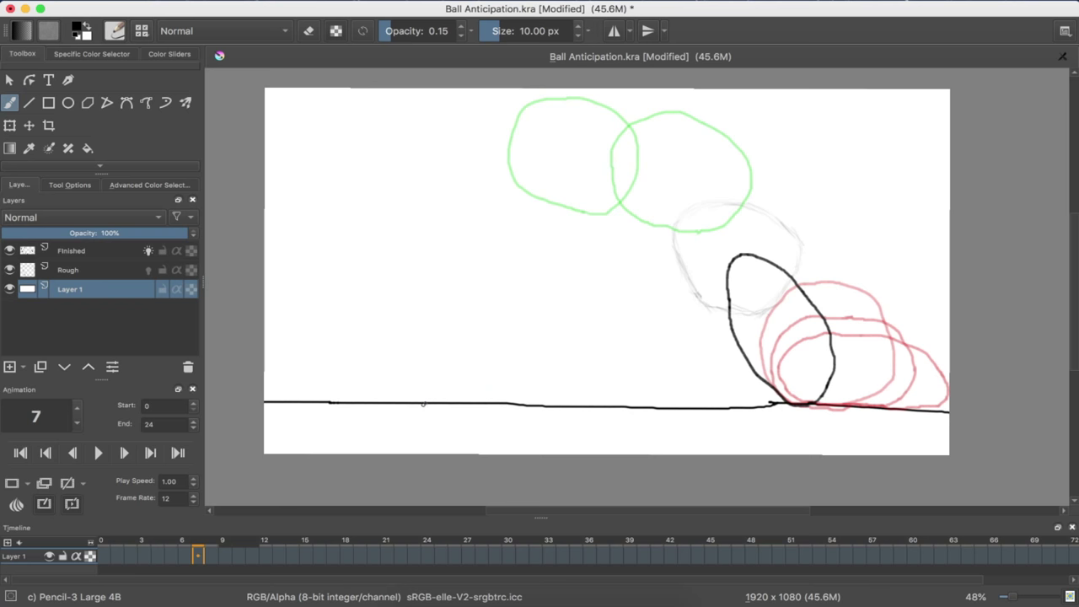
{"action": "mouse_move", "coordinate": [416, 403]}
{"action": "left_mouse_down"}
{"action": "mouse_move", "coordinate": [476, 288]}
{"action": "mouse_move", "coordinate": [515, 228]}
{"action": "mouse_move", "coordinate": [536, 218]}
{"action": "mouse_move", "coordinate": [583, 215]}
{"action": "mouse_move", "coordinate": [616, 231]}
{"action": "mouse_move", "coordinate": [697, 372]}
{"action": "left_mouse_up"}
{"action": "key", "text": "ctrl+z"}
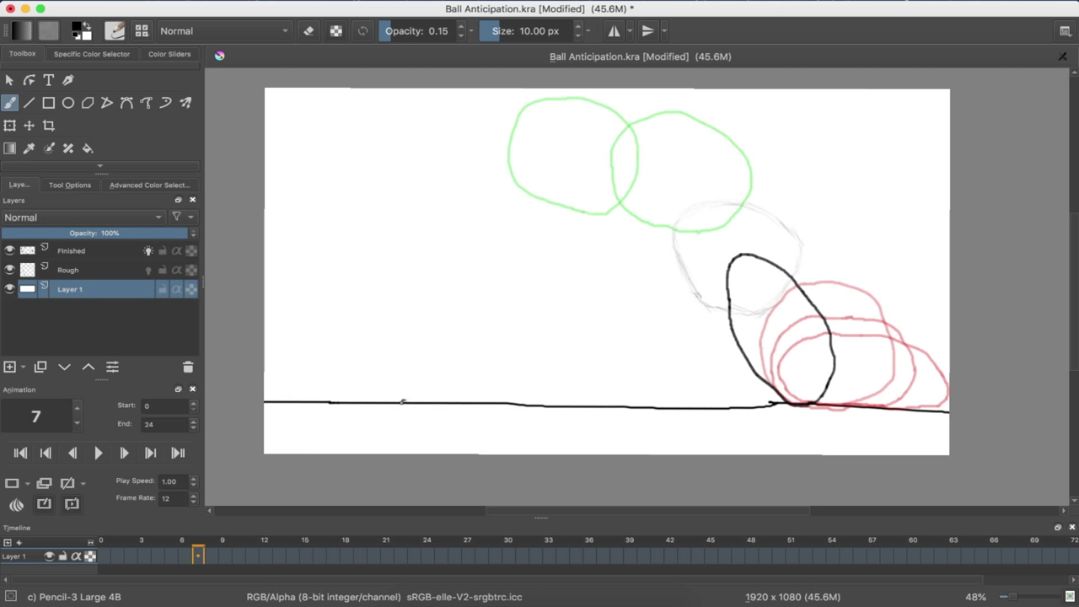
{"action": "mouse_move", "coordinate": [403, 401]}
{"action": "left_mouse_down"}
{"action": "mouse_move", "coordinate": [485, 265]}
{"action": "mouse_move", "coordinate": [516, 237]}
{"action": "mouse_move", "coordinate": [576, 228]}
{"action": "mouse_move", "coordinate": [620, 235]}
{"action": "mouse_move", "coordinate": [650, 263]}
{"action": "mouse_move", "coordinate": [722, 404]}
{"action": "left_mouse_up"}
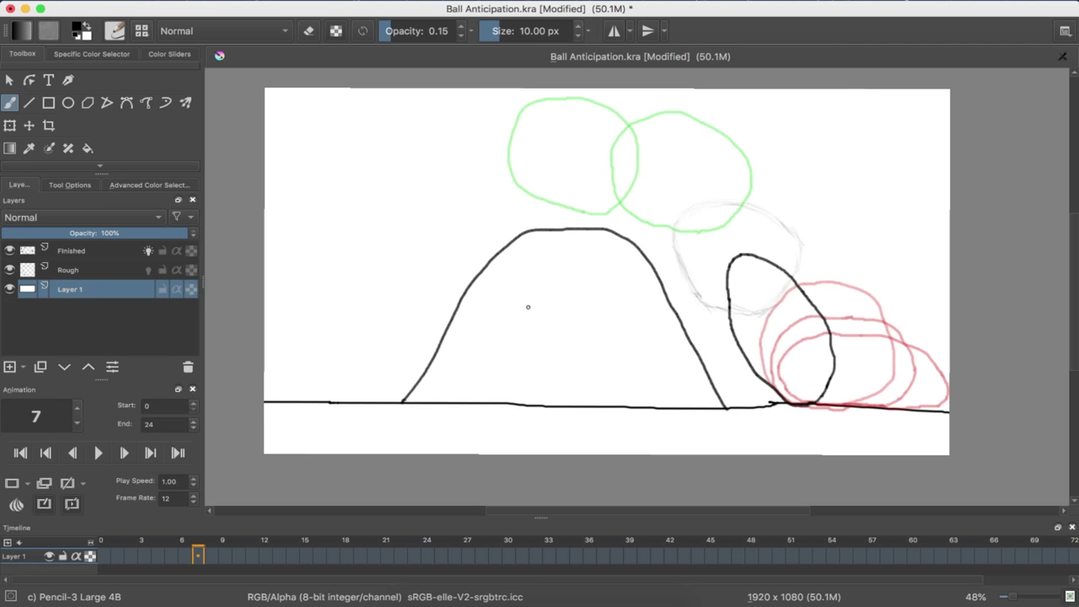
- Try erasing the ground line under the hill with the Eraser Circle preset, then undo it
{"action": "left_click", "coordinate": [118, 32]}
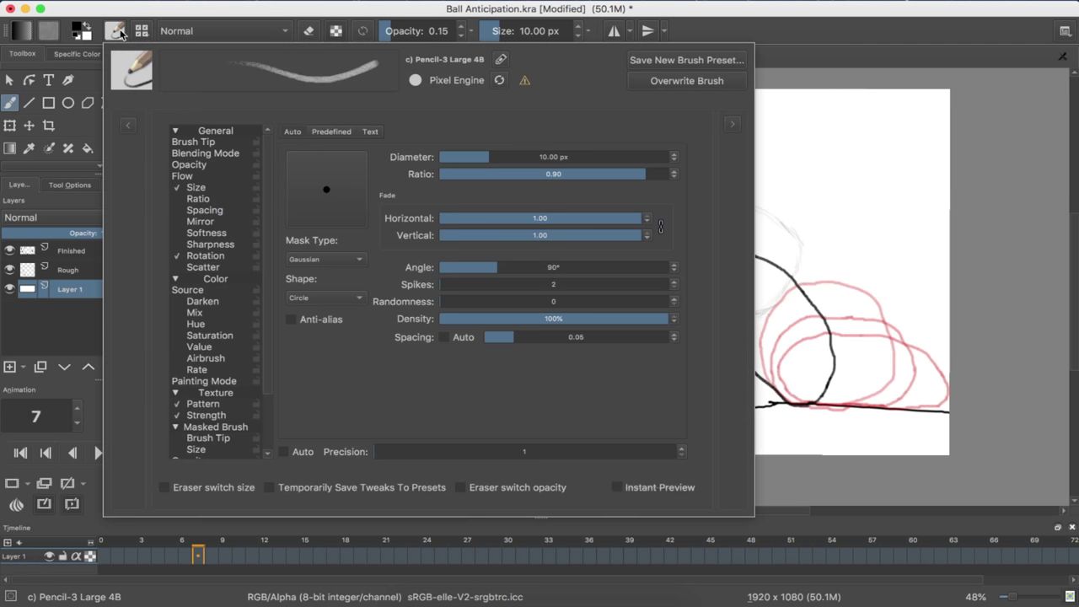
{"action": "left_click", "coordinate": [141, 34]}
{"action": "left_click", "coordinate": [141, 35]}
{"action": "left_click", "coordinate": [171, 89]}
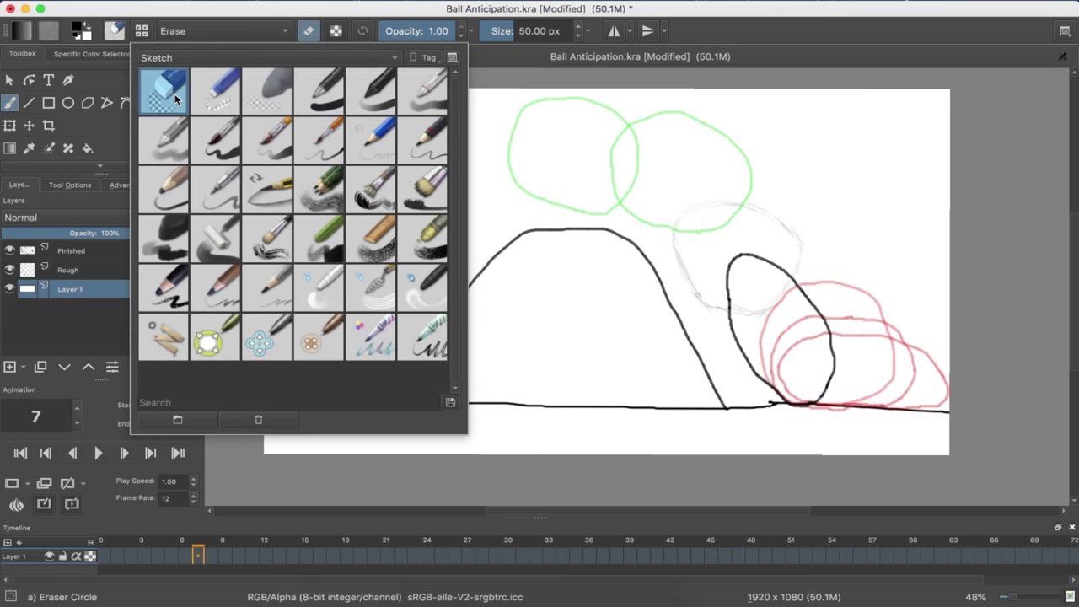
{"action": "left_click", "coordinate": [148, 32]}
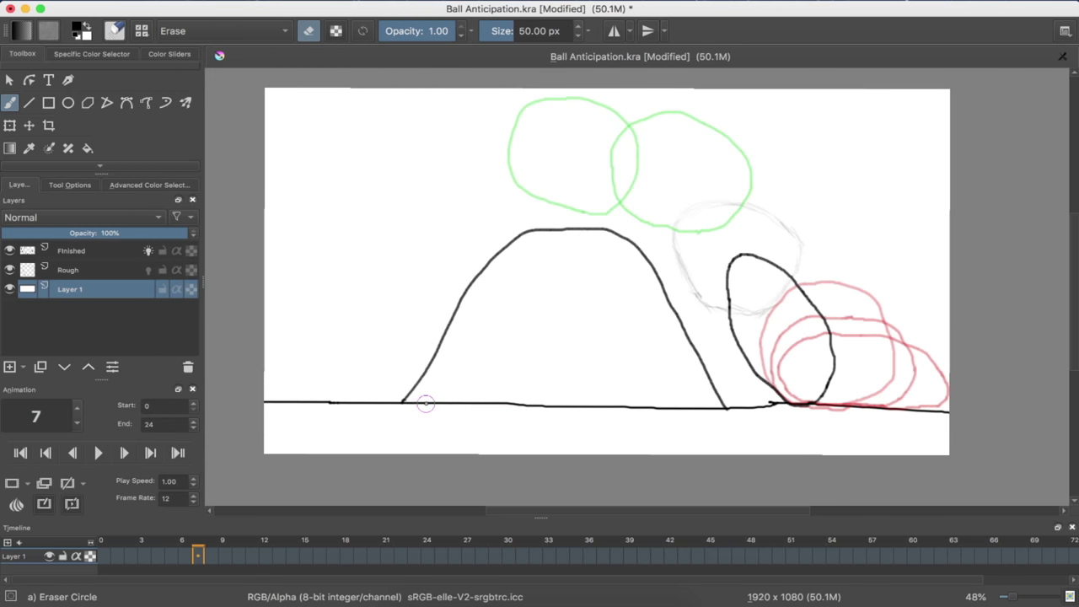
{"action": "left_click_drag", "start_coordinate": [426, 403], "coordinate": [515, 412]}
{"action": "key", "text": "ctrl+z"}
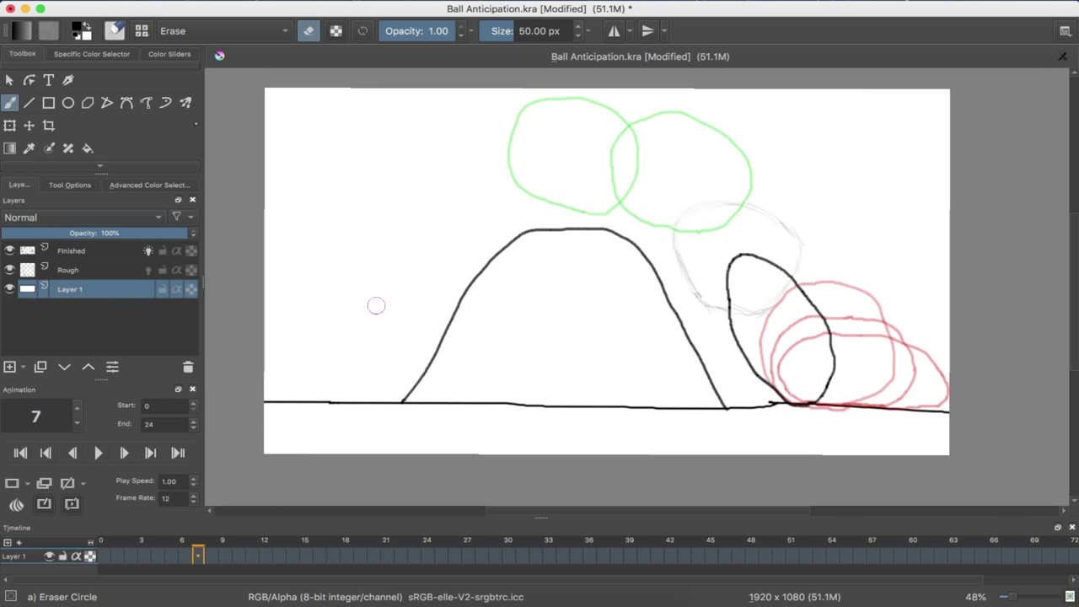
- Paint out the ground line under the hill in white (Lightness 100) with Pencil-6 Quick Shade
{"action": "left_click", "coordinate": [127, 29]}
{"action": "left_click", "coordinate": [127, 29]}
{"action": "left_click", "coordinate": [139, 32]}
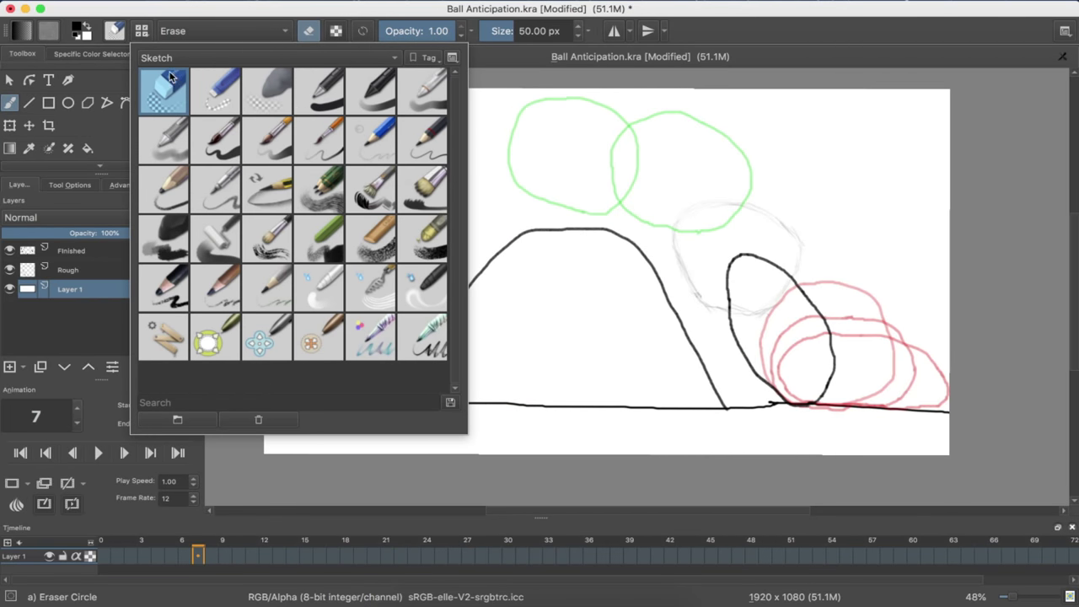
{"action": "left_click", "coordinate": [311, 193]}
{"action": "left_click", "coordinate": [100, 55]}
{"action": "left_click", "coordinate": [99, 56]}
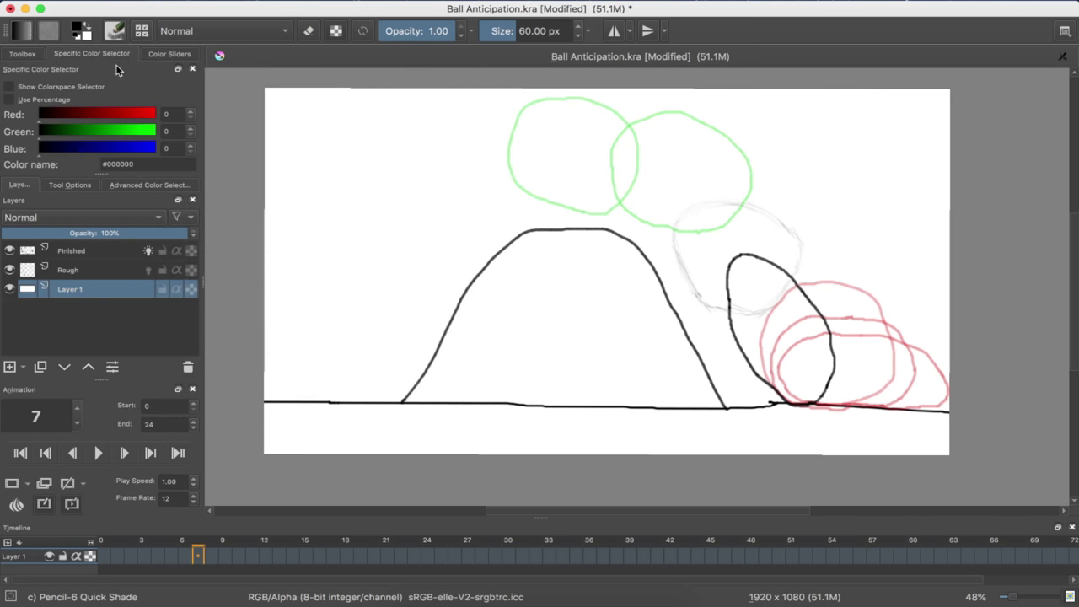
{"action": "left_click", "coordinate": [153, 56]}
{"action": "left_click_drag", "start_coordinate": [66, 133], "coordinate": [148, 128]}
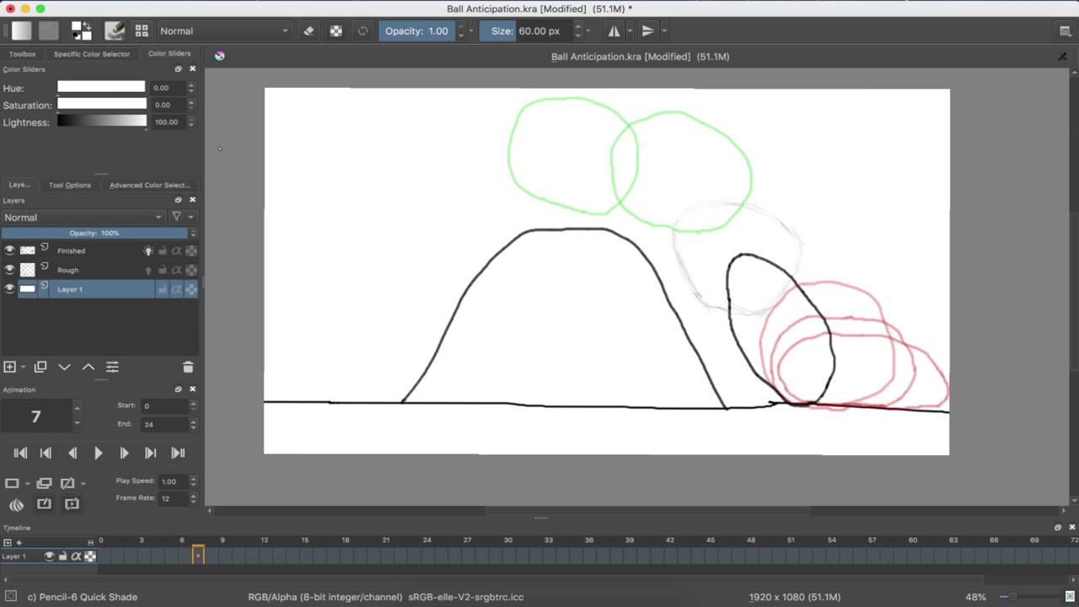
{"action": "mouse_move", "coordinate": [490, 380]}
{"action": "left_mouse_down"}
{"action": "mouse_move", "coordinate": [440, 410]}
{"action": "mouse_move", "coordinate": [634, 416]}
{"action": "mouse_move", "coordinate": [610, 404]}
{"action": "mouse_move", "coordinate": [520, 405]}
{"action": "mouse_move", "coordinate": [643, 414]}
{"action": "mouse_move", "coordinate": [576, 401]}
{"action": "mouse_move", "coordinate": [684, 412]}
{"action": "mouse_move", "coordinate": [408, 402]}
{"action": "mouse_move", "coordinate": [677, 401]}
{"action": "mouse_move", "coordinate": [718, 412]}
{"action": "mouse_move", "coordinate": [618, 405]}
{"action": "mouse_move", "coordinate": [708, 407]}
{"action": "left_mouse_up"}
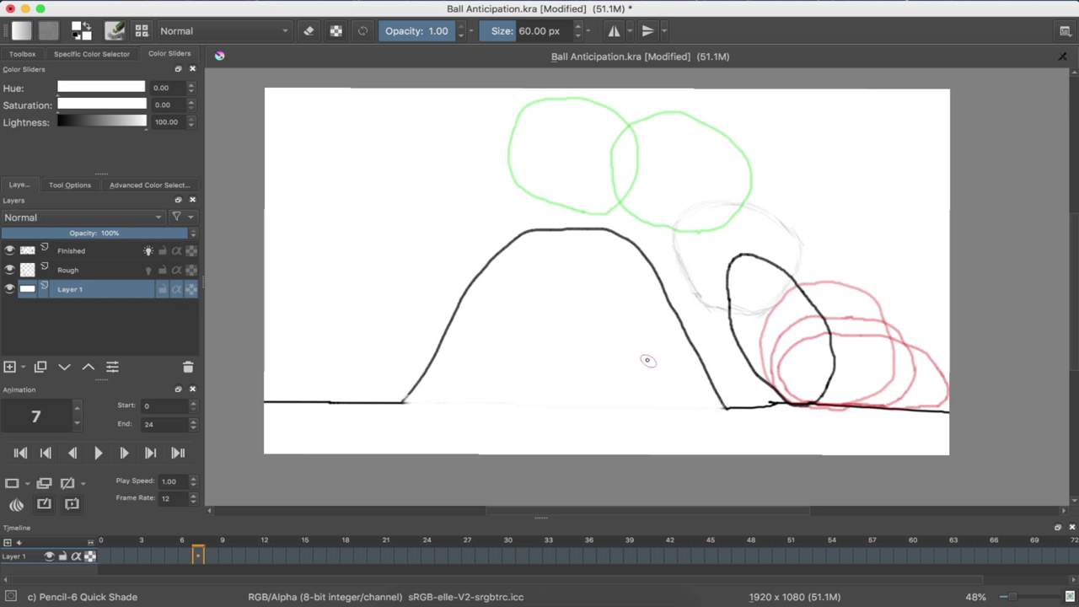
- Reset the paint colour to black and load the Pencil-3 Large 4B preset
{"action": "left_click", "coordinate": [120, 125]}
{"action": "key", "text": "d"}
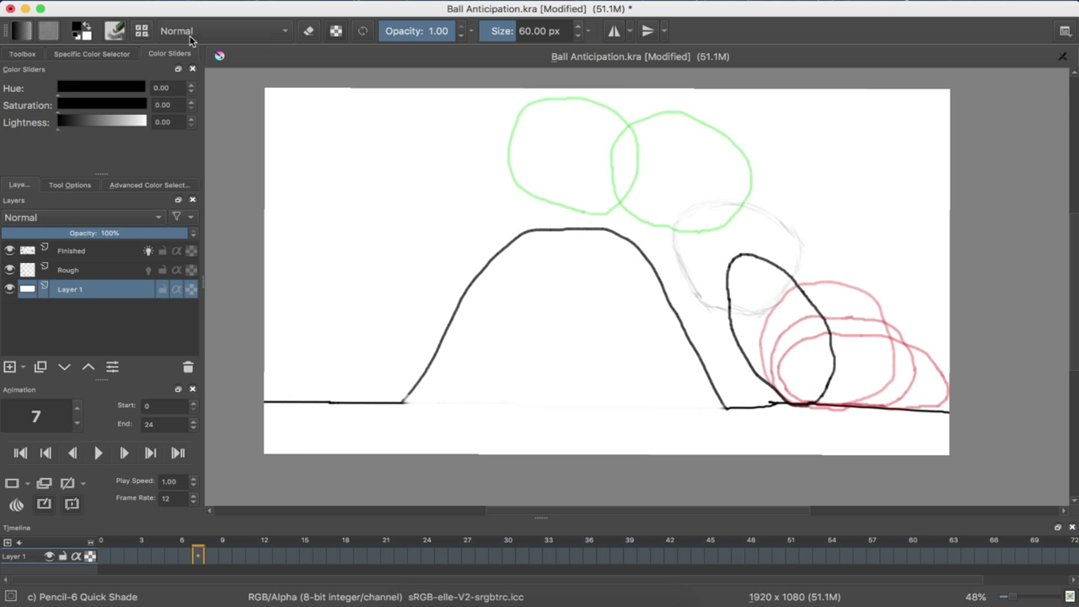
{"action": "left_click", "coordinate": [142, 31]}
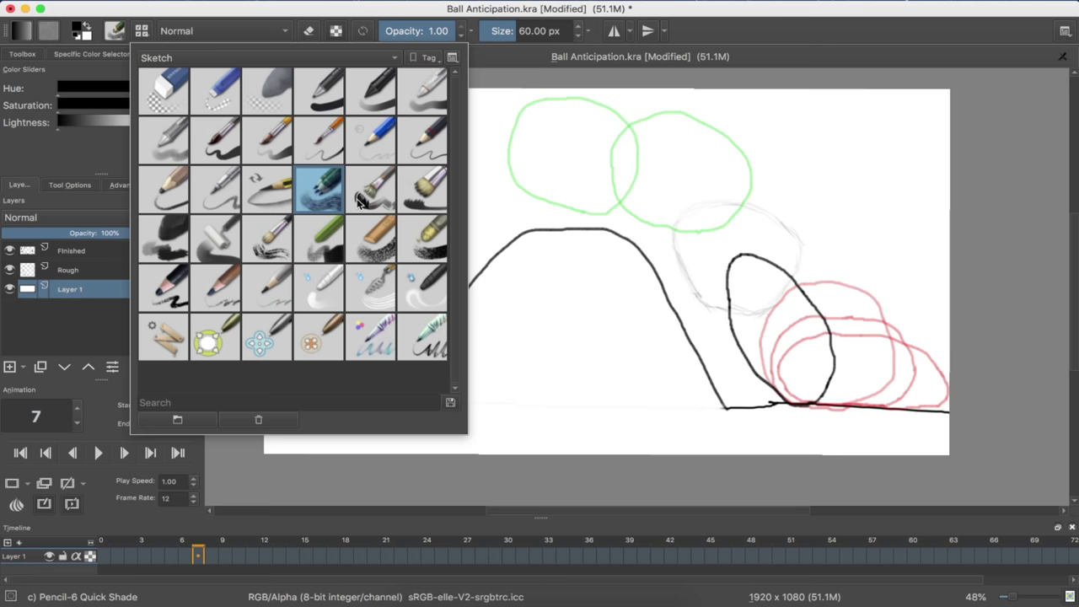
{"action": "left_click", "coordinate": [175, 203]}
{"action": "left_click", "coordinate": [551, 156]}
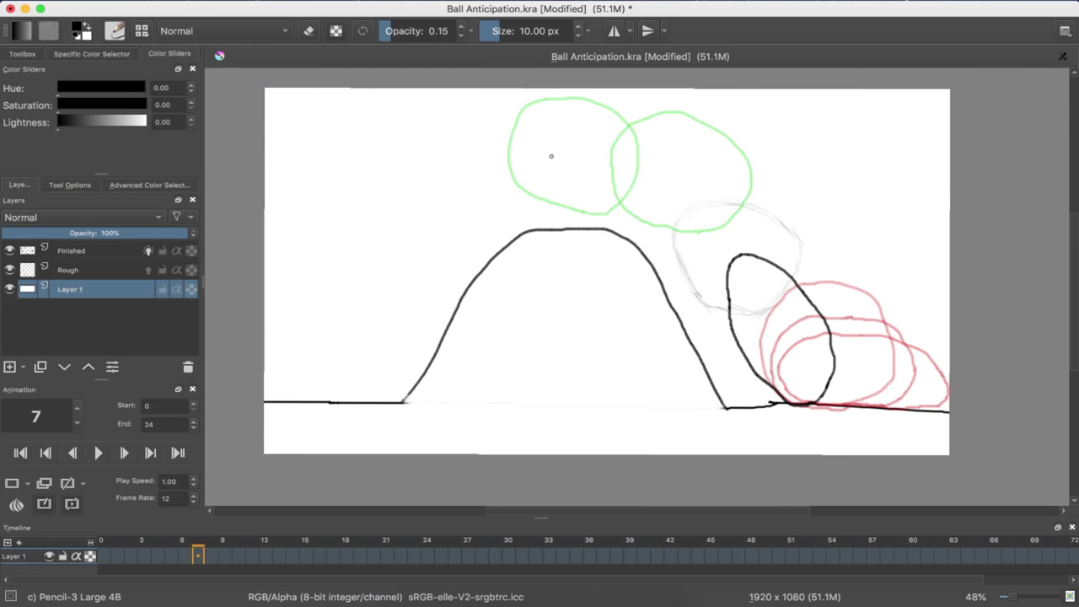
{"action": "left_click", "coordinate": [70, 252]}
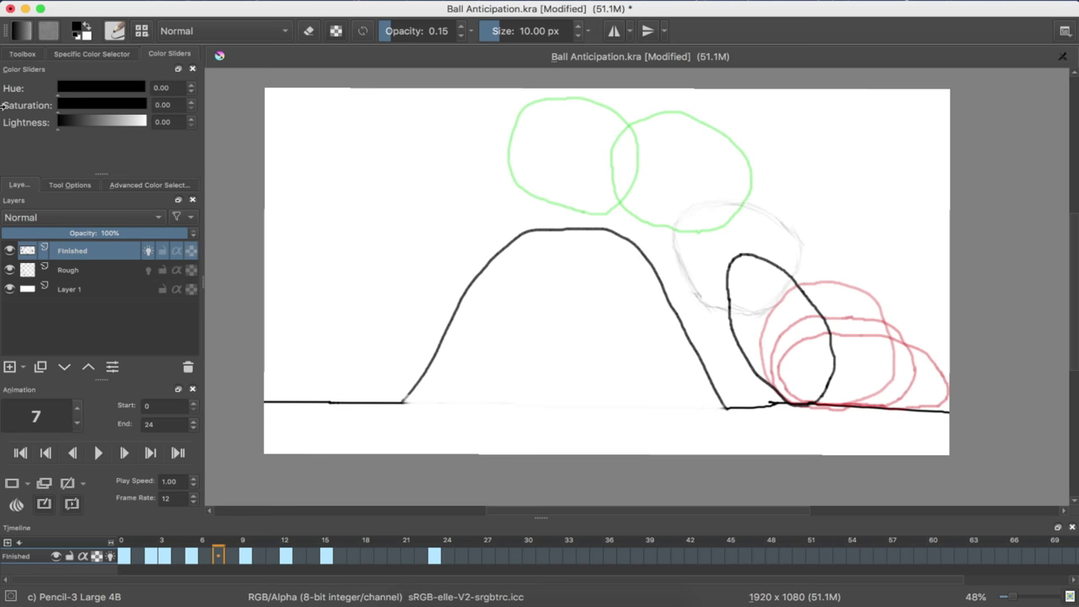
- Turn off the Finished layer's onion skin at frame 0 and play the animation to review it
{"action": "left_click", "coordinate": [17, 57]}
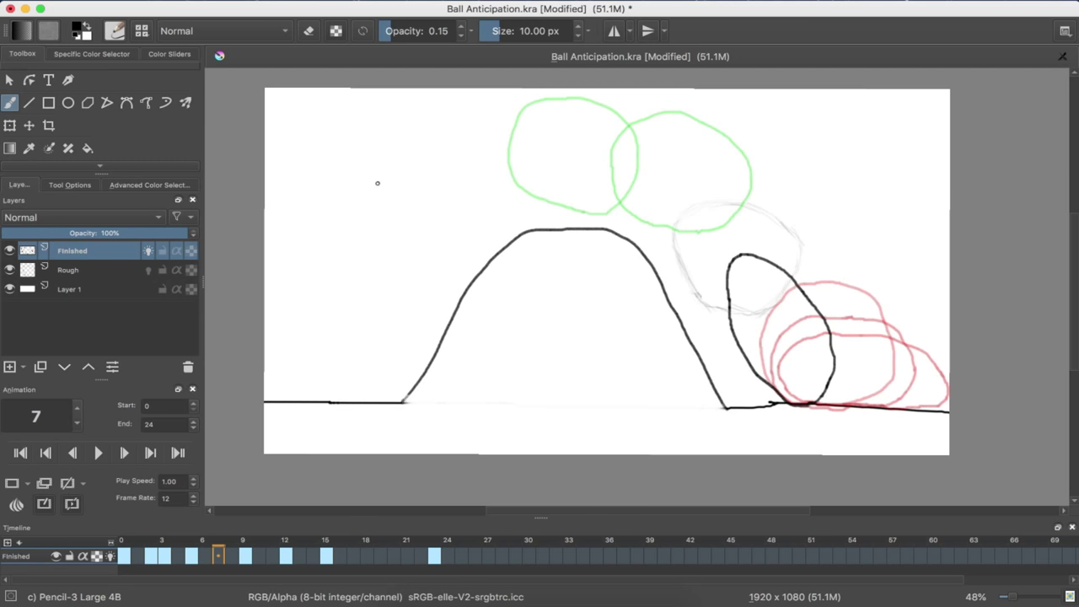
{"action": "left_click", "coordinate": [171, 53]}
{"action": "left_click", "coordinate": [22, 54]}
{"action": "left_click", "coordinate": [166, 56]}
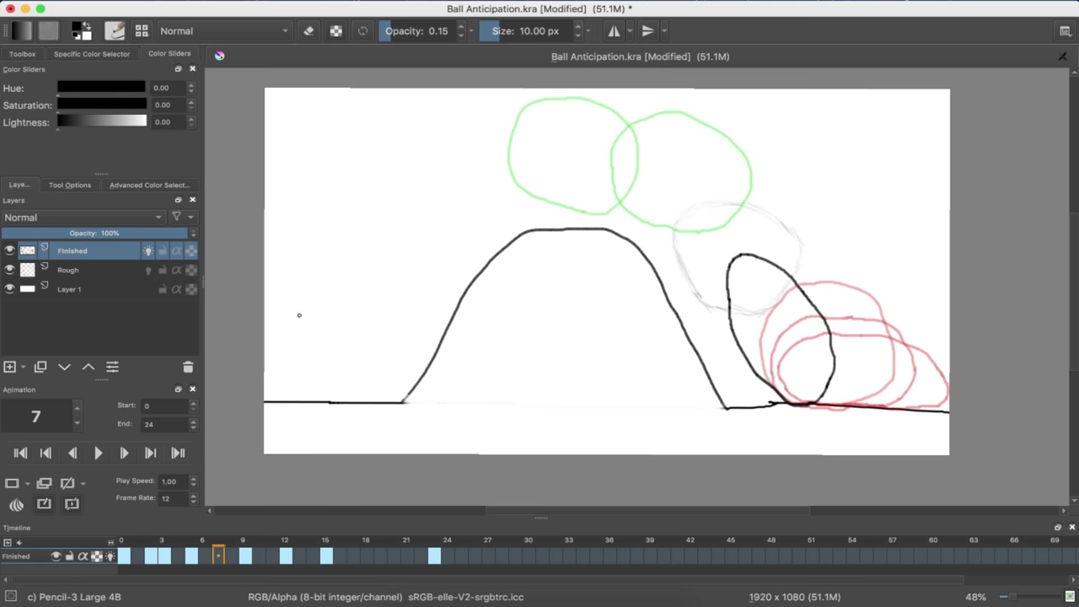
{"action": "key", "text": "Left"}
{"action": "key", "text": "Left"}
{"action": "key", "text": "Left"}
{"action": "key", "text": "Left"}
{"action": "key", "text": "Left"}
{"action": "key", "text": "Left"}
{"action": "key", "text": "Left"}
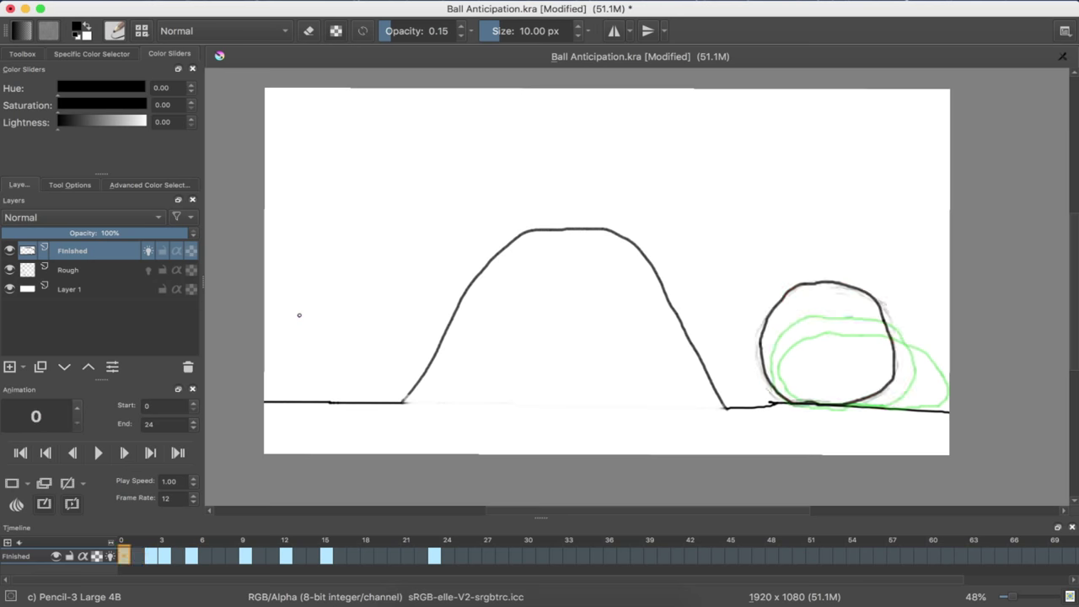
{"action": "left_click", "coordinate": [109, 556]}
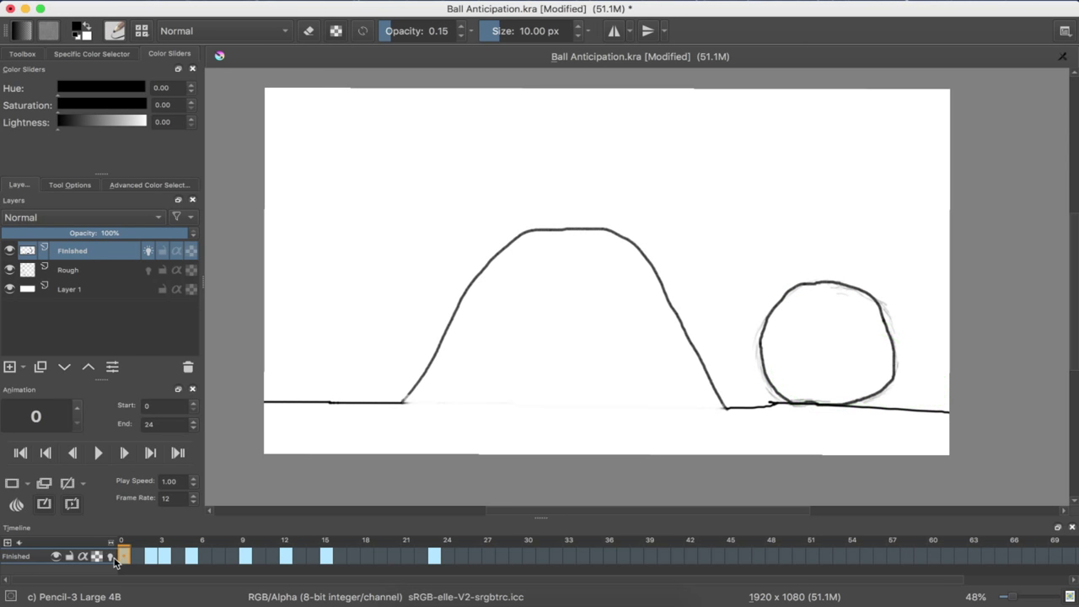
{"action": "left_click", "coordinate": [97, 454]}
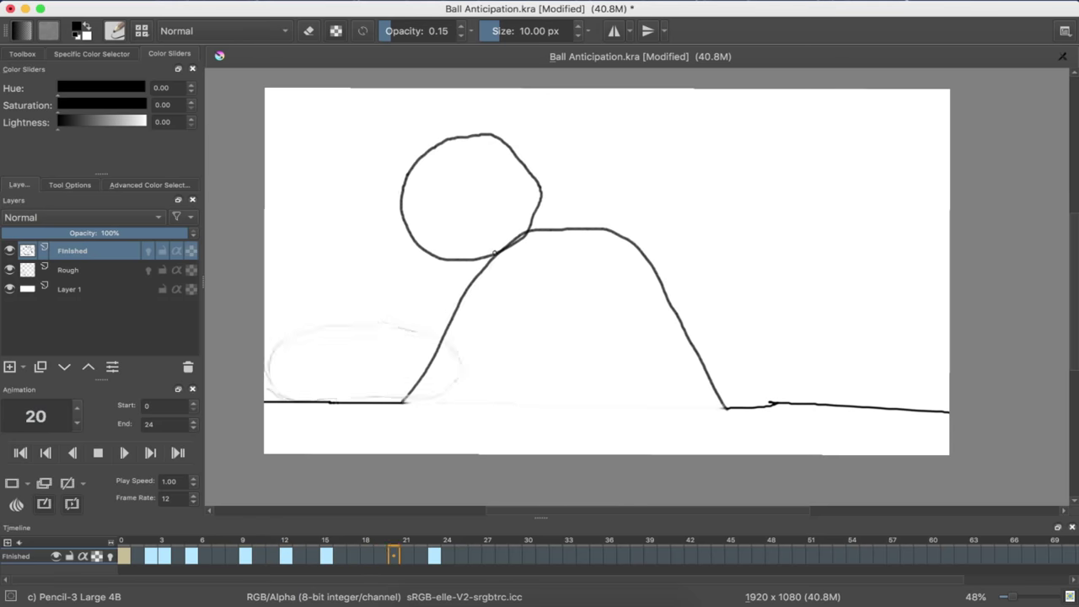
{"action": "left_click", "coordinate": [97, 453]}
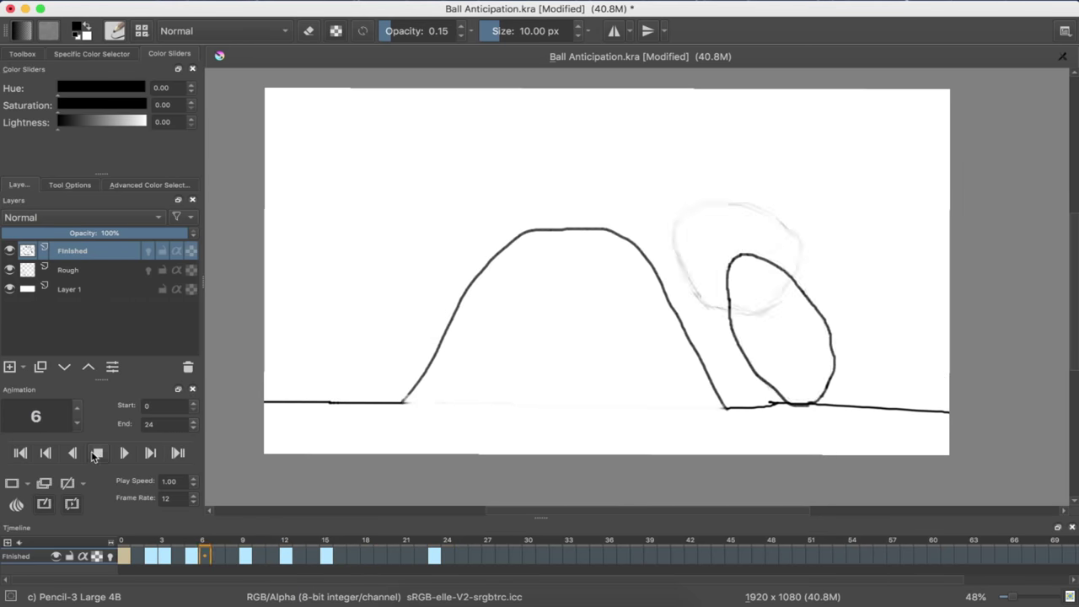
- On Layer 1, white out the hill's left slope and hilltop tip with Pencil-6 Quick Shade
{"action": "left_click", "coordinate": [69, 291]}
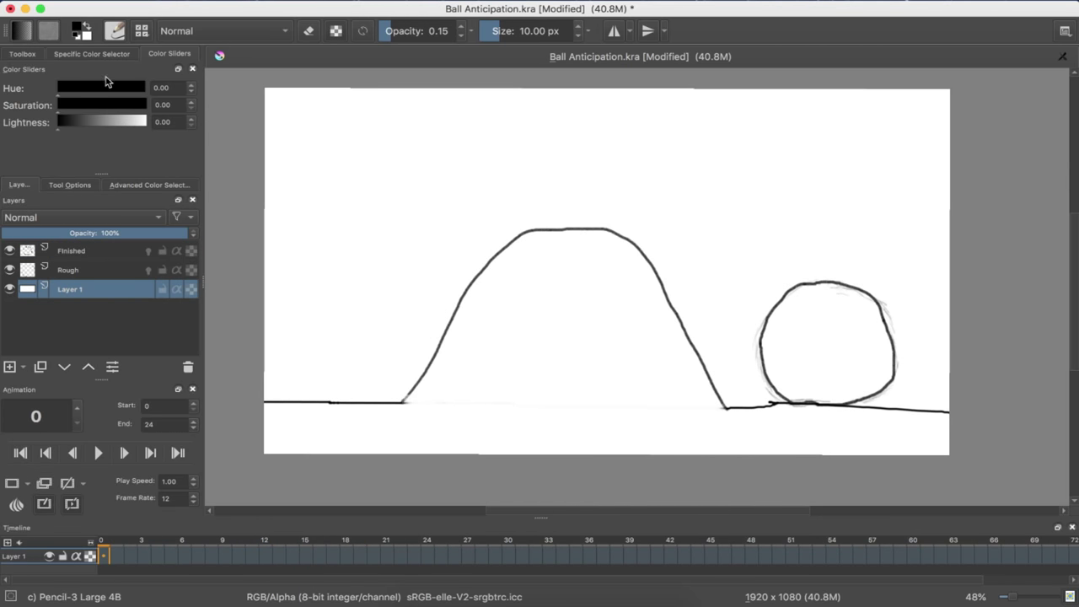
{"action": "key", "text": "x"}
{"action": "left_click", "coordinate": [116, 30]}
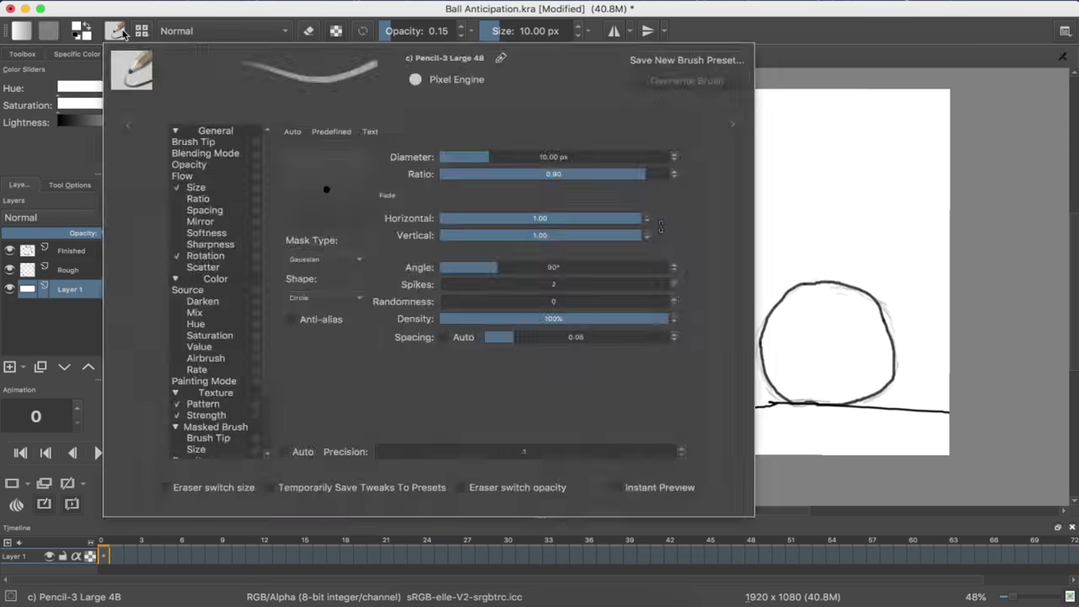
{"action": "left_click", "coordinate": [116, 30]}
{"action": "left_click", "coordinate": [142, 30]}
{"action": "left_click", "coordinate": [317, 207]}
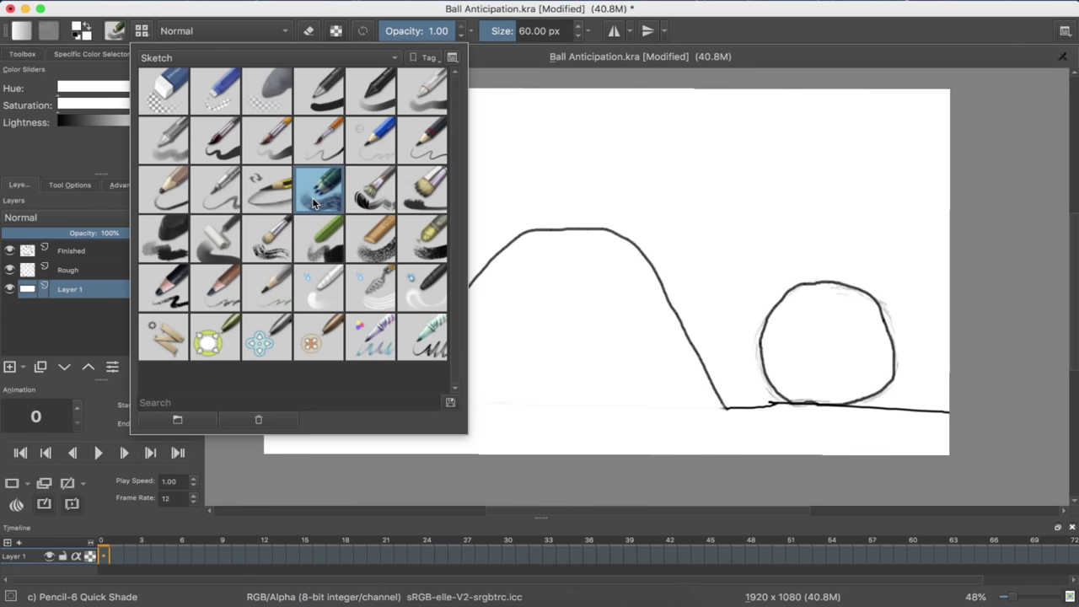
{"action": "left_click", "coordinate": [547, 248]}
{"action": "mouse_move", "coordinate": [528, 238]}
{"action": "left_mouse_down"}
{"action": "mouse_move", "coordinate": [482, 255]}
{"action": "mouse_move", "coordinate": [523, 234]}
{"action": "mouse_move", "coordinate": [490, 253]}
{"action": "mouse_move", "coordinate": [447, 311]}
{"action": "mouse_move", "coordinate": [524, 235]}
{"action": "mouse_move", "coordinate": [463, 303]}
{"action": "mouse_move", "coordinate": [472, 283]}
{"action": "mouse_move", "coordinate": [431, 359]}
{"action": "mouse_move", "coordinate": [446, 315]}
{"action": "mouse_move", "coordinate": [427, 351]}
{"action": "mouse_move", "coordinate": [453, 328]}
{"action": "mouse_move", "coordinate": [403, 392]}
{"action": "left_mouse_up"}
{"action": "key", "text": "super+z"}
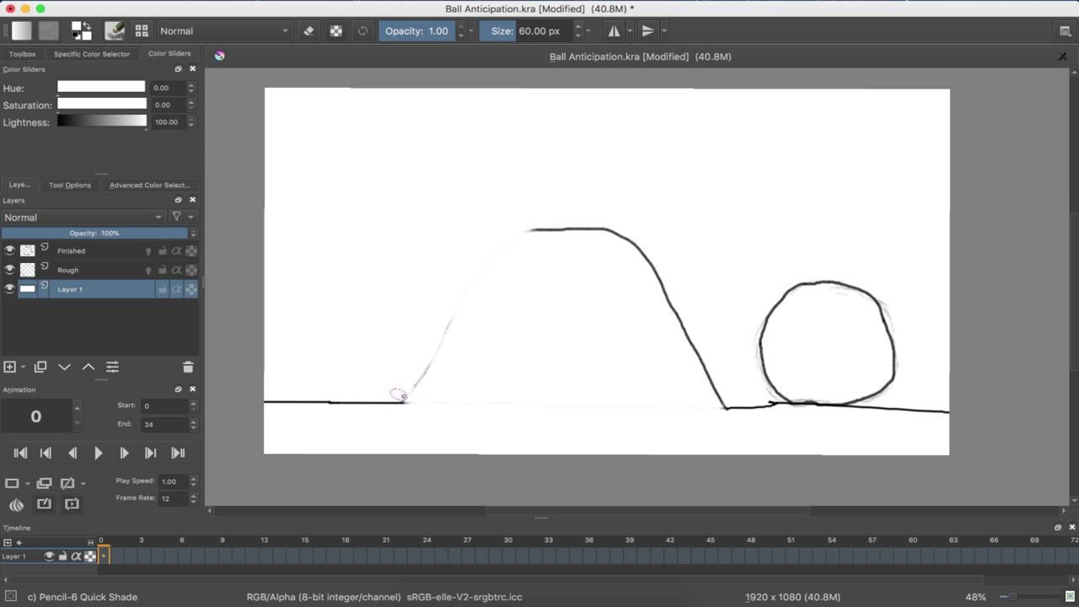
{"action": "mouse_move", "coordinate": [411, 398]}
{"action": "left_mouse_down"}
{"action": "mouse_move", "coordinate": [462, 305]}
{"action": "mouse_move", "coordinate": [416, 382]}
{"action": "left_mouse_up"}
{"action": "left_click_drag", "start_coordinate": [524, 207], "coordinate": [529, 246]}
- Switch to black Pencil-3 Large 4B and redraw the hill's left slope down to the ground
{"action": "left_click", "coordinate": [112, 124]}
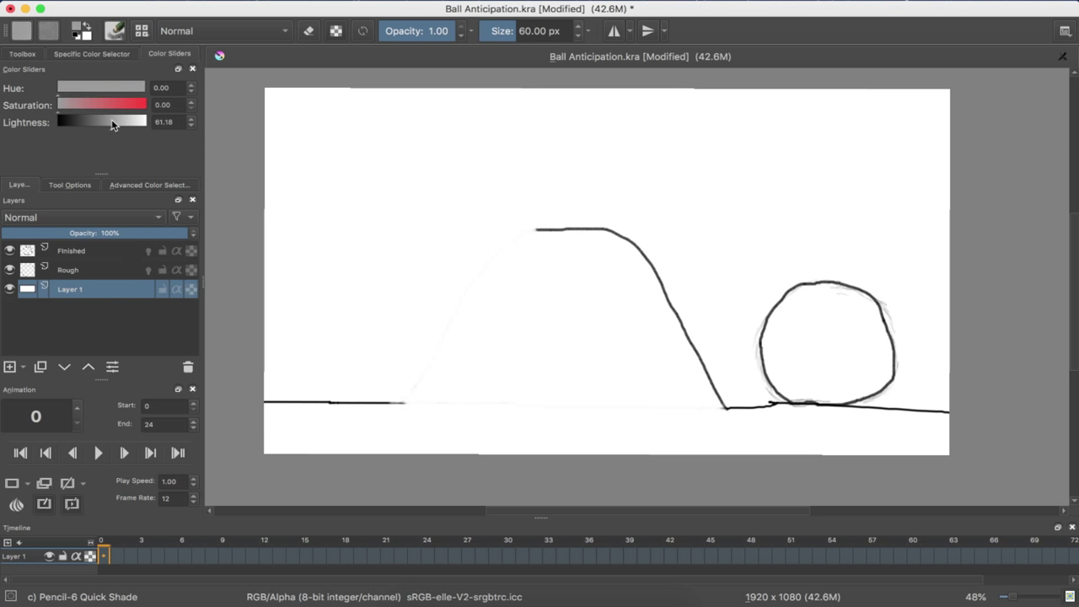
{"action": "left_click_drag", "start_coordinate": [112, 124], "coordinate": [28, 130]}
{"action": "left_click", "coordinate": [113, 32]}
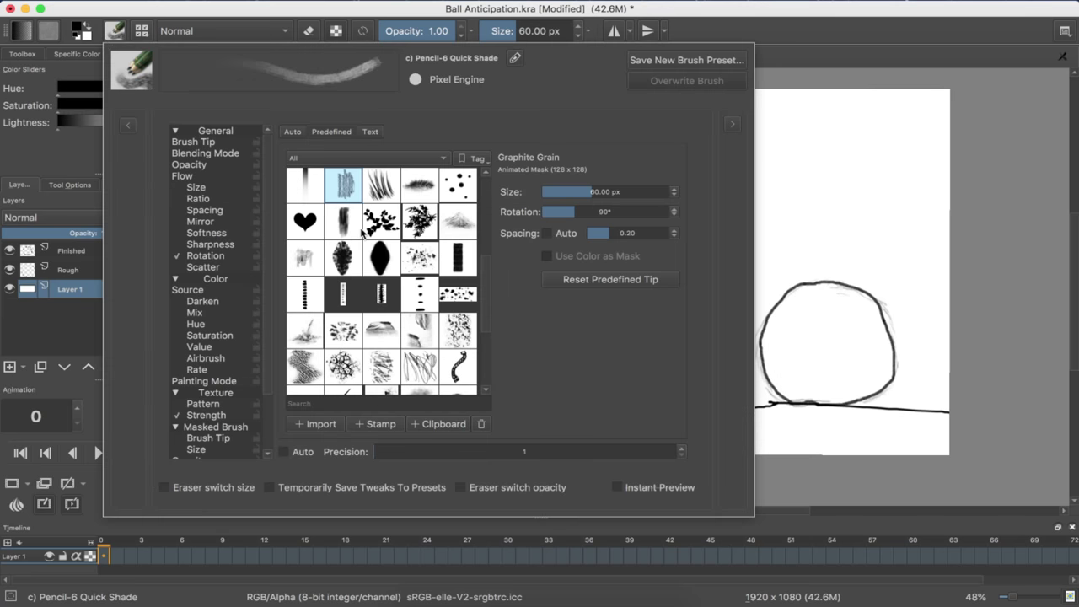
{"action": "left_click", "coordinate": [141, 34]}
{"action": "left_click", "coordinate": [141, 32]}
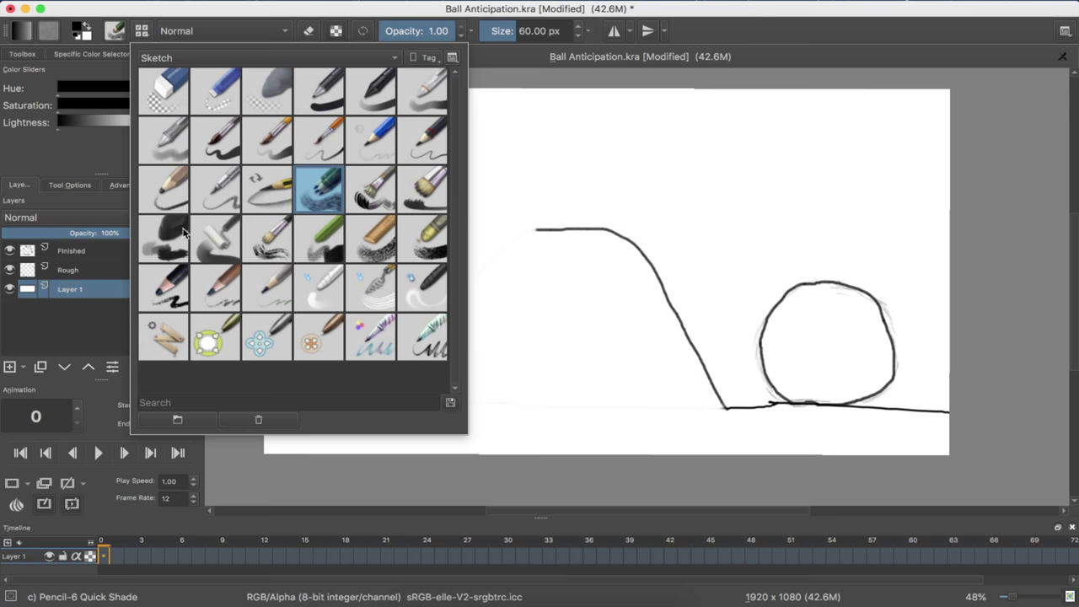
{"action": "left_click", "coordinate": [166, 177]}
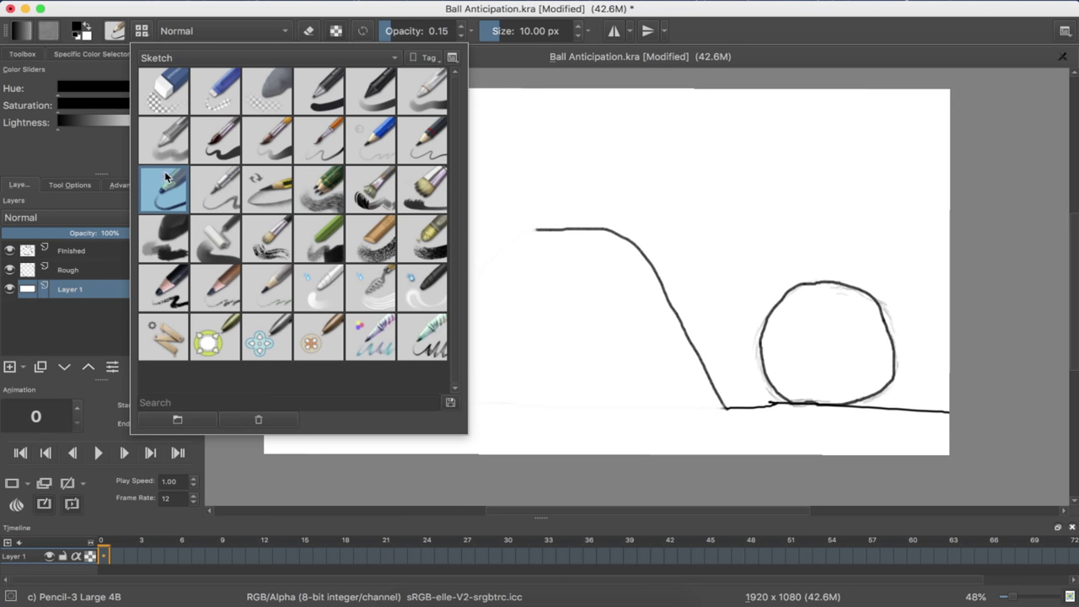
{"action": "left_click", "coordinate": [697, 239]}
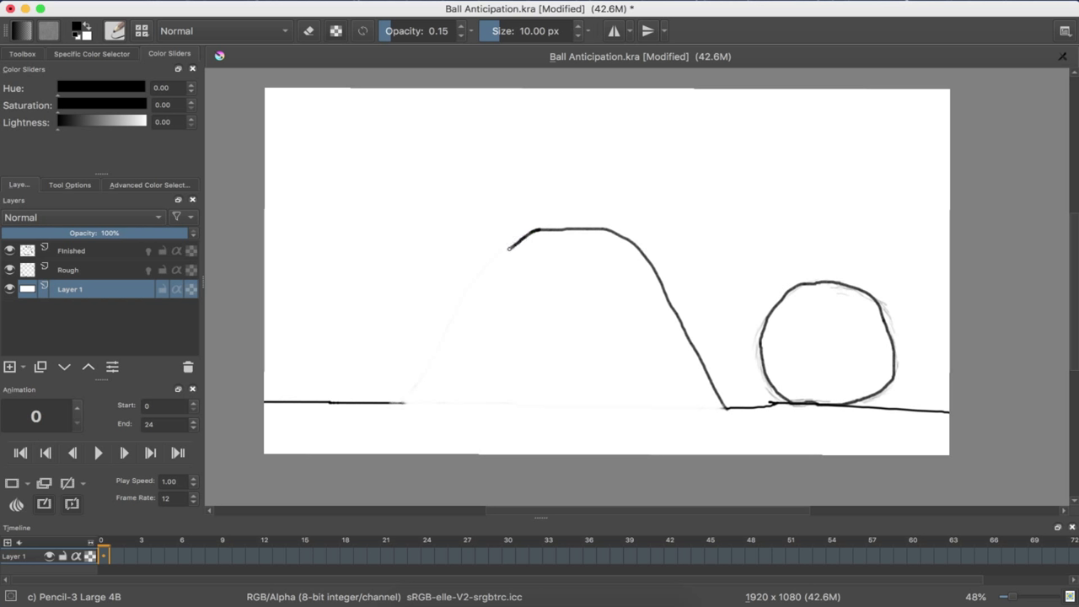
{"action": "left_click_drag", "start_coordinate": [509, 247], "coordinate": [456, 375]}
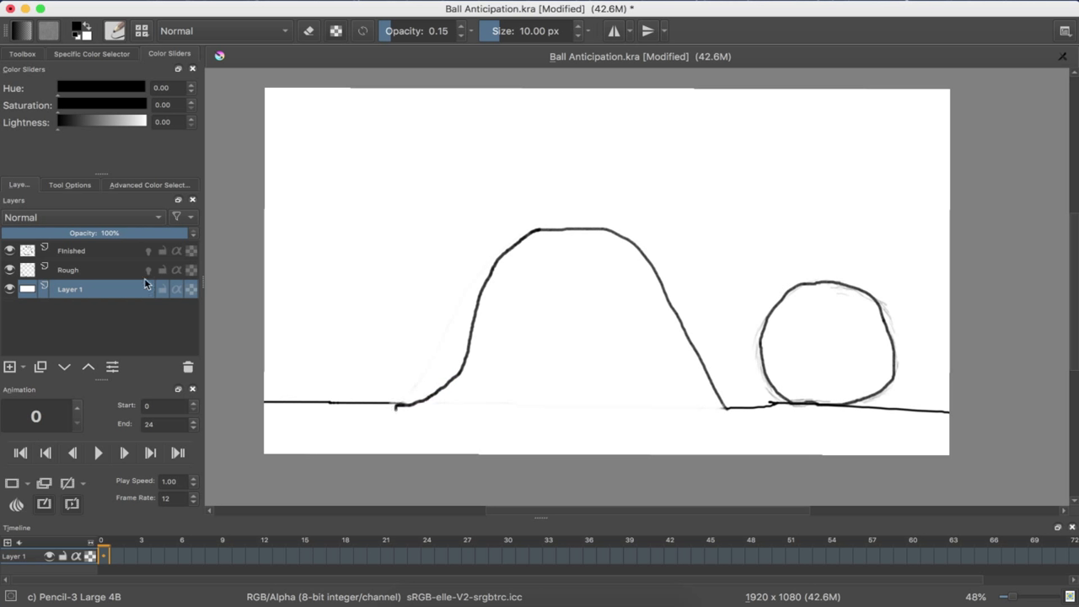
- At frame 15, ink the wall's left side straight down to the ground line on Layer 1
{"action": "left_click", "coordinate": [68, 250]}
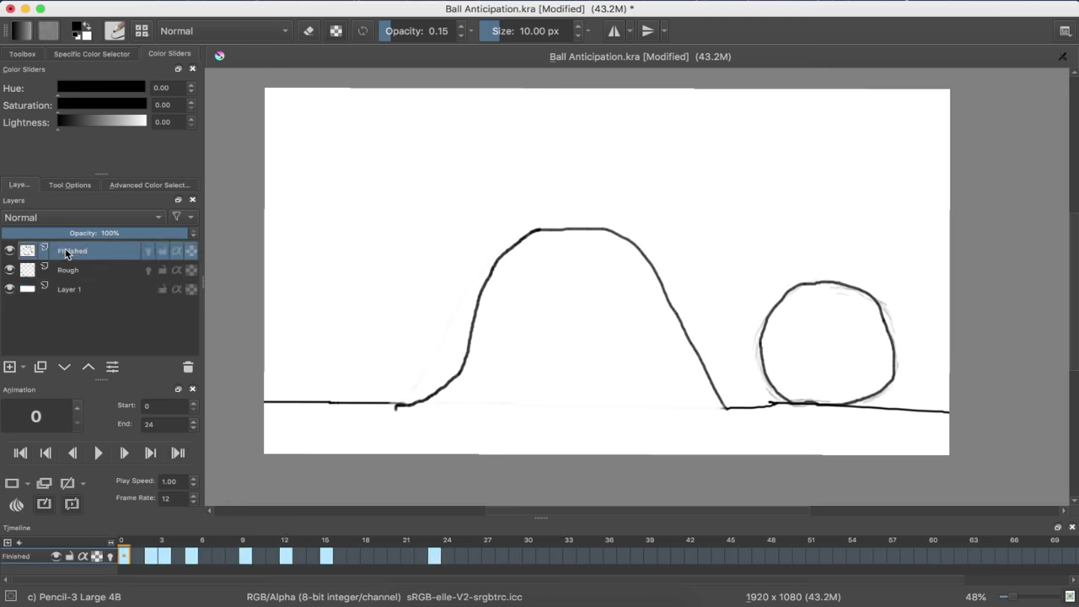
{"action": "left_click", "coordinate": [286, 556]}
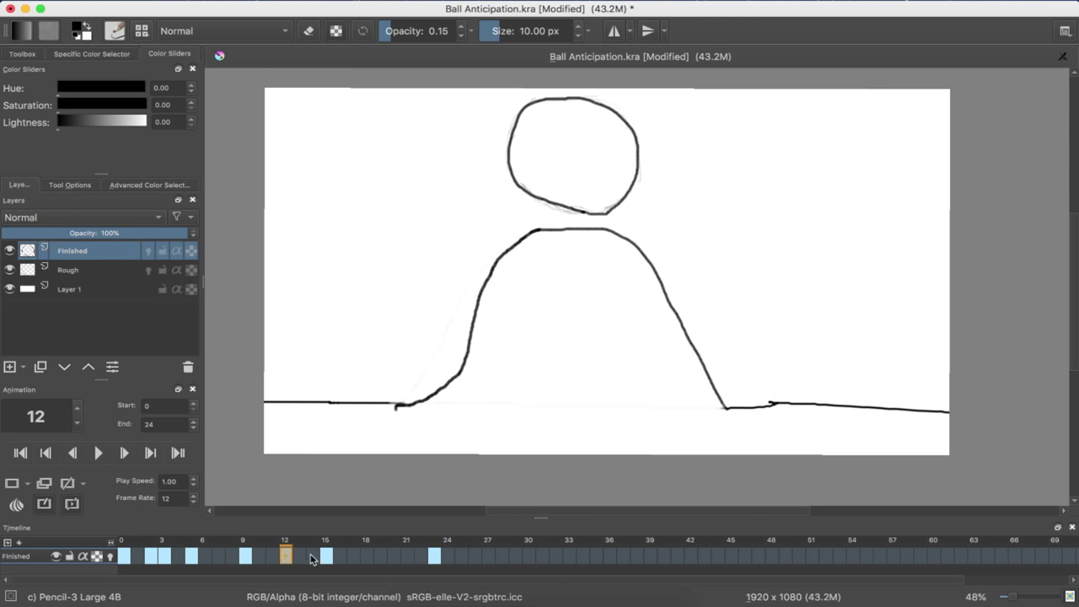
{"action": "left_click", "coordinate": [326, 556]}
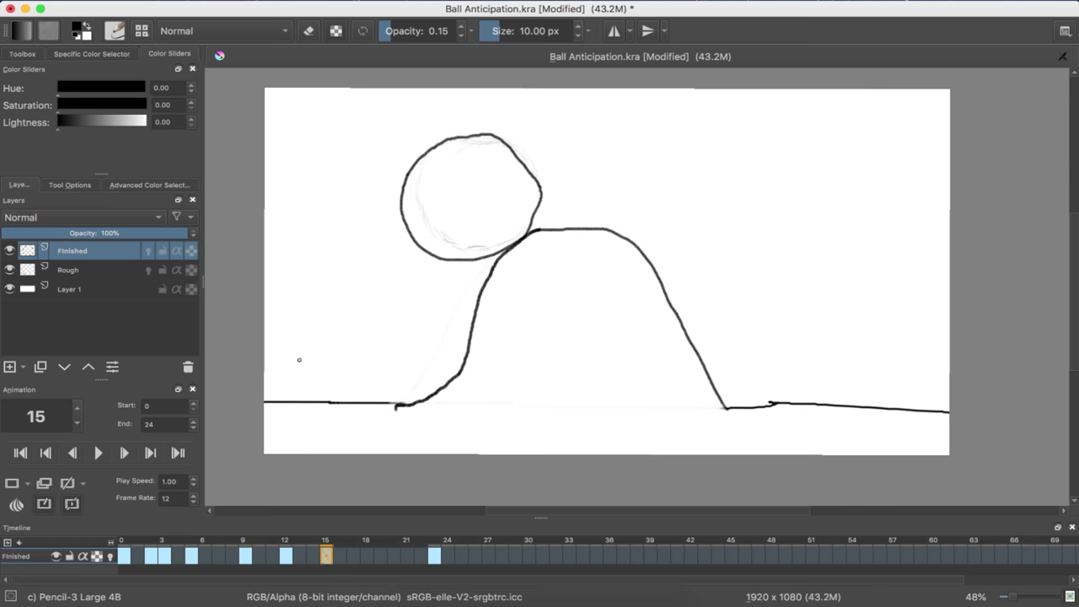
{"action": "left_click", "coordinate": [137, 290]}
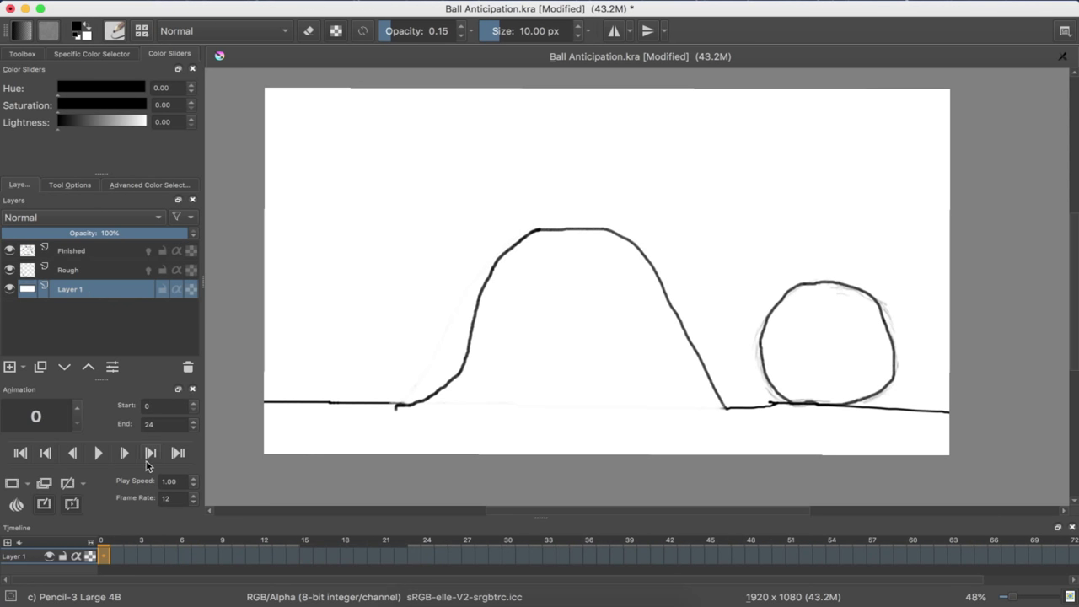
{"action": "key", "text": "ctrl+z"}
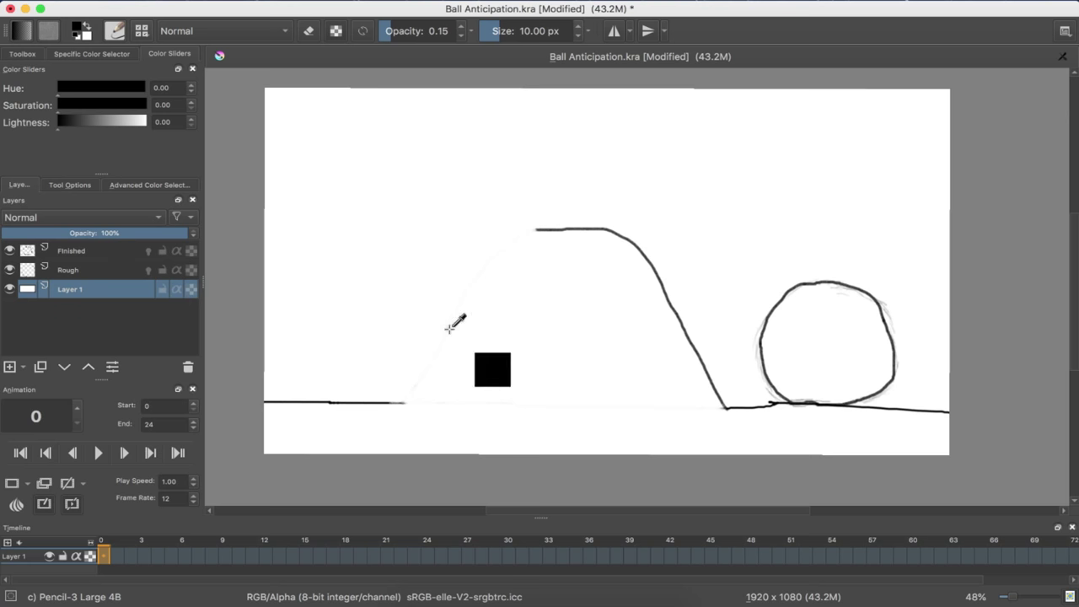
{"action": "left_click", "coordinate": [69, 258]}
{"action": "left_click", "coordinate": [327, 558]}
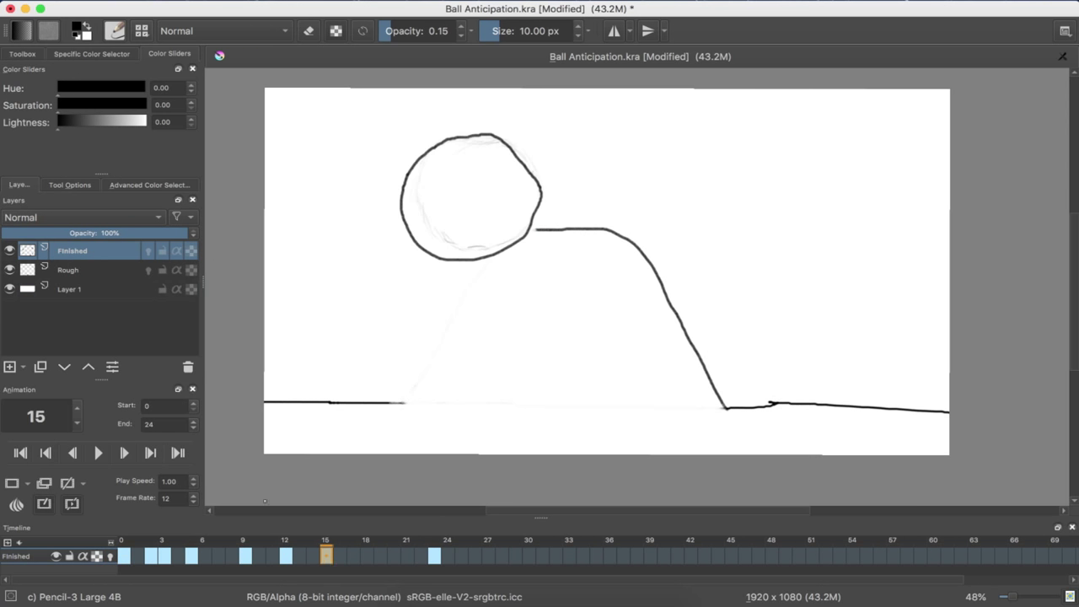
{"action": "left_click", "coordinate": [71, 292]}
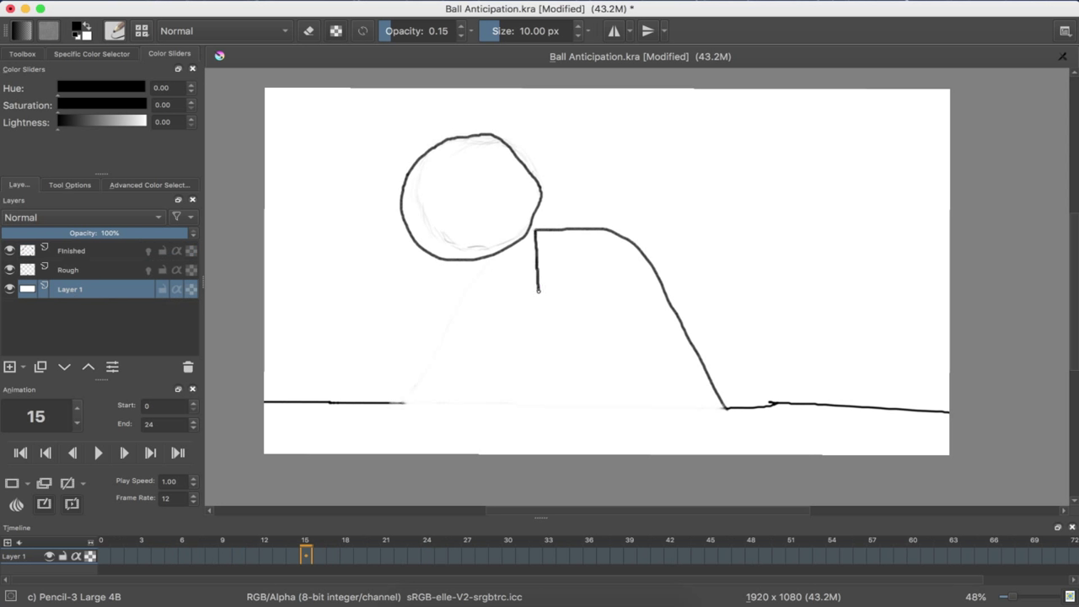
{"action": "mouse_move", "coordinate": [537, 291]}
{"action": "left_mouse_down"}
{"action": "mouse_move", "coordinate": [531, 398]}
{"action": "mouse_move", "coordinate": [430, 402]}
{"action": "left_mouse_up"}
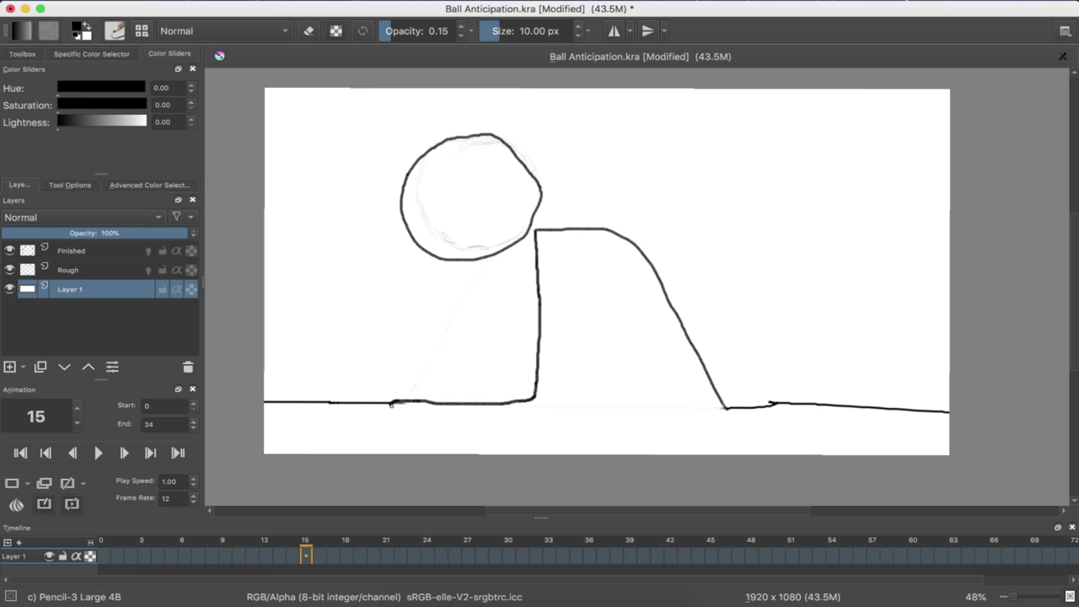
{"action": "left_click", "coordinate": [96, 251]}
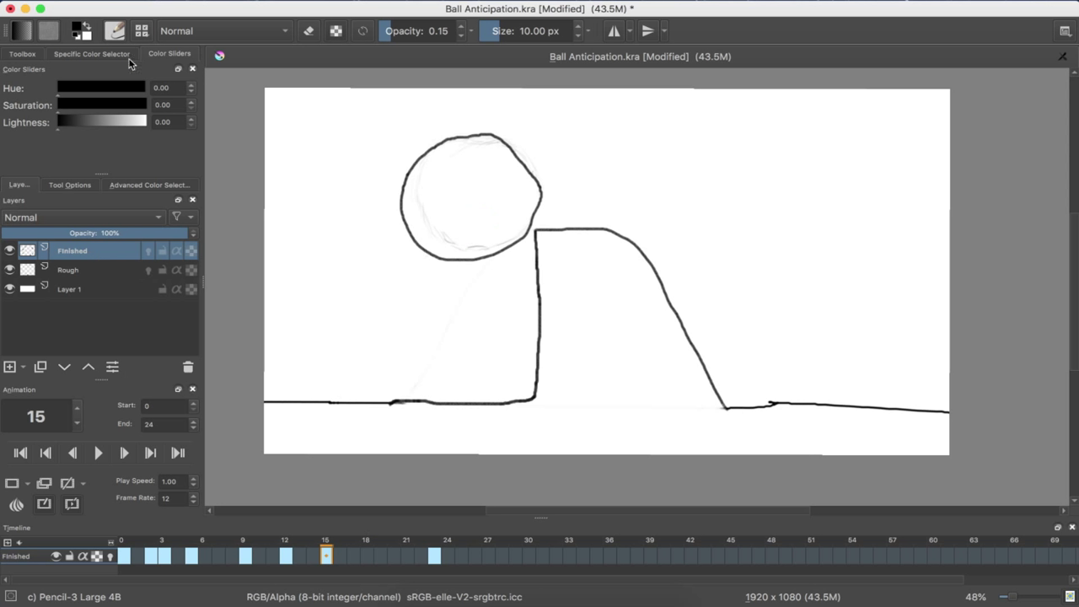
- Step back and forth through frames 6–8 to review the squash timing
{"action": "key", "text": "Left"}
{"action": "key", "text": "Left"}
{"action": "key", "text": "Left"}
{"action": "key", "text": "Left"}
{"action": "key", "text": "Left"}
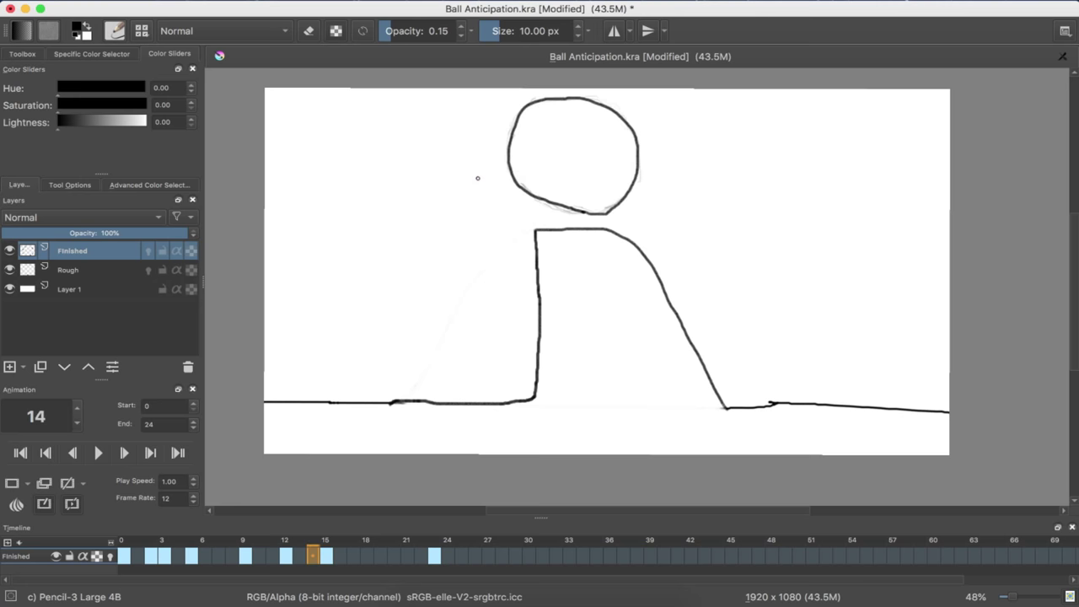
{"action": "key", "text": "Left"}
{"action": "key", "text": "Left"}
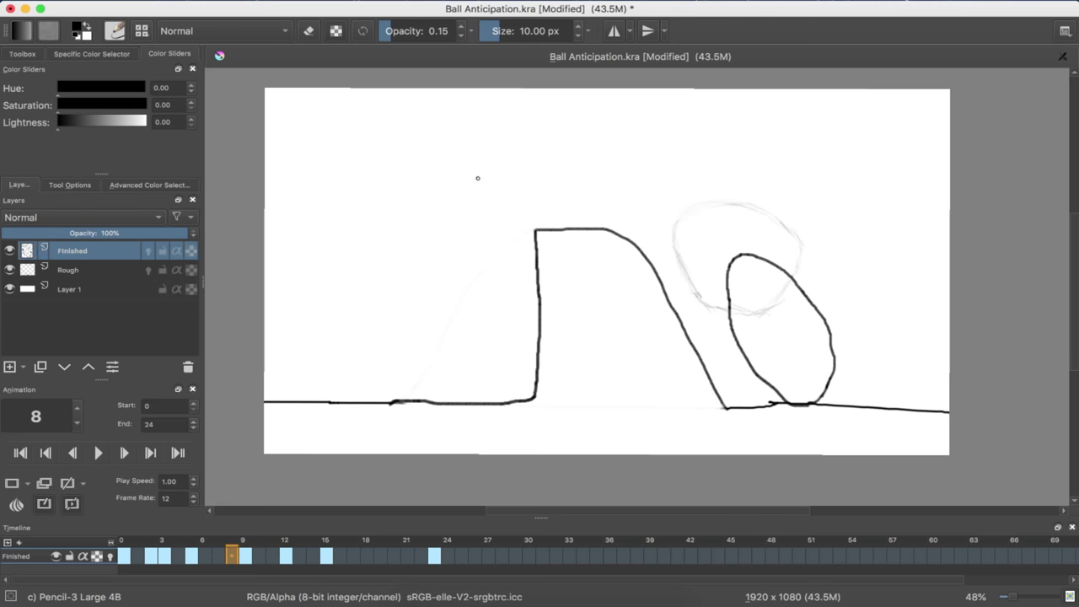
{"action": "key", "text": "Left"}
{"action": "key", "text": "Left"}
{"action": "key", "text": "Right"}
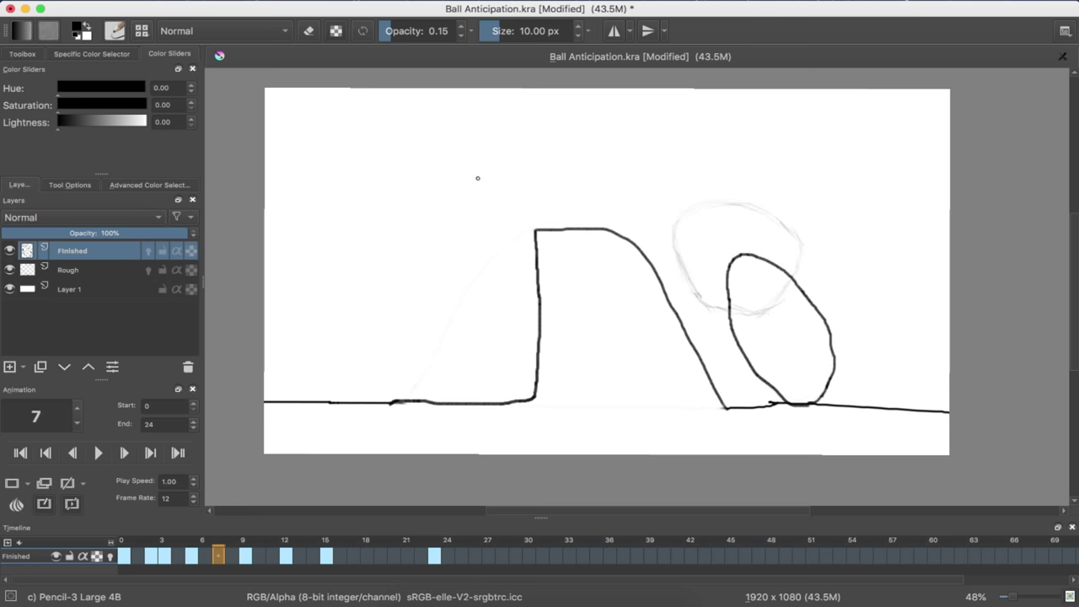
{"action": "key", "text": "Right"}
{"action": "key", "text": "Left"}
- Review frames 16–22, then clear the inked ball from frame 21 of the Finished layer
{"action": "key", "text": "Right"}
{"action": "key", "text": "Right"}
{"action": "key", "text": "Right"}
{"action": "key", "text": "Right"}
{"action": "key", "text": "Right"}
{"action": "key", "text": "Right"}
{"action": "key", "text": "Right"}
{"action": "key", "text": "Right"}
{"action": "key", "text": "Right"}
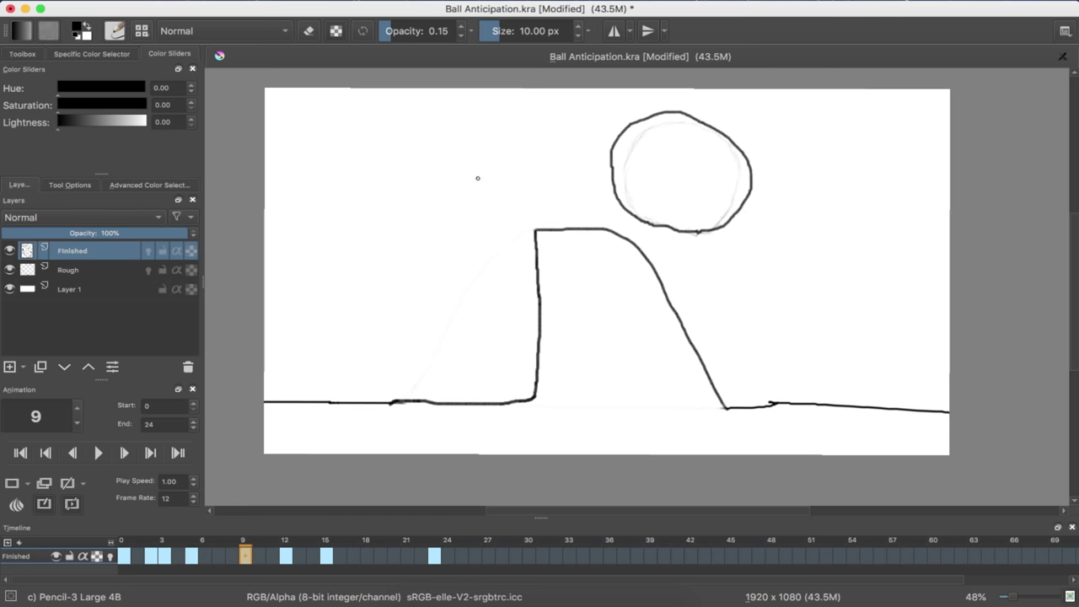
{"action": "key", "text": "Right"}
{"action": "key", "text": "Right"}
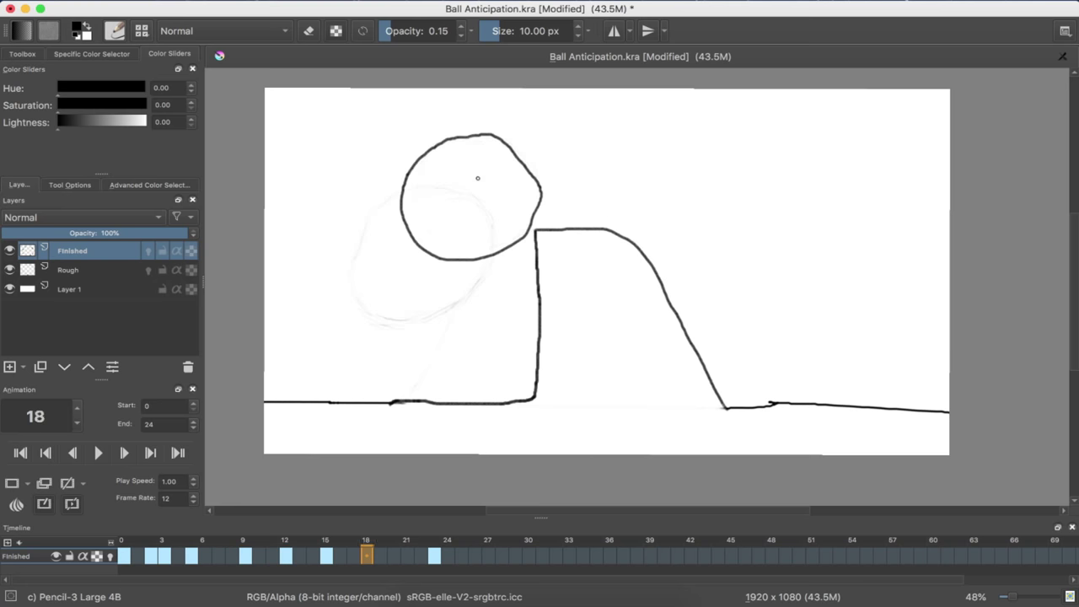
{"action": "key", "text": "Right"}
{"action": "key", "text": "Right"}
{"action": "key", "text": "Right"}
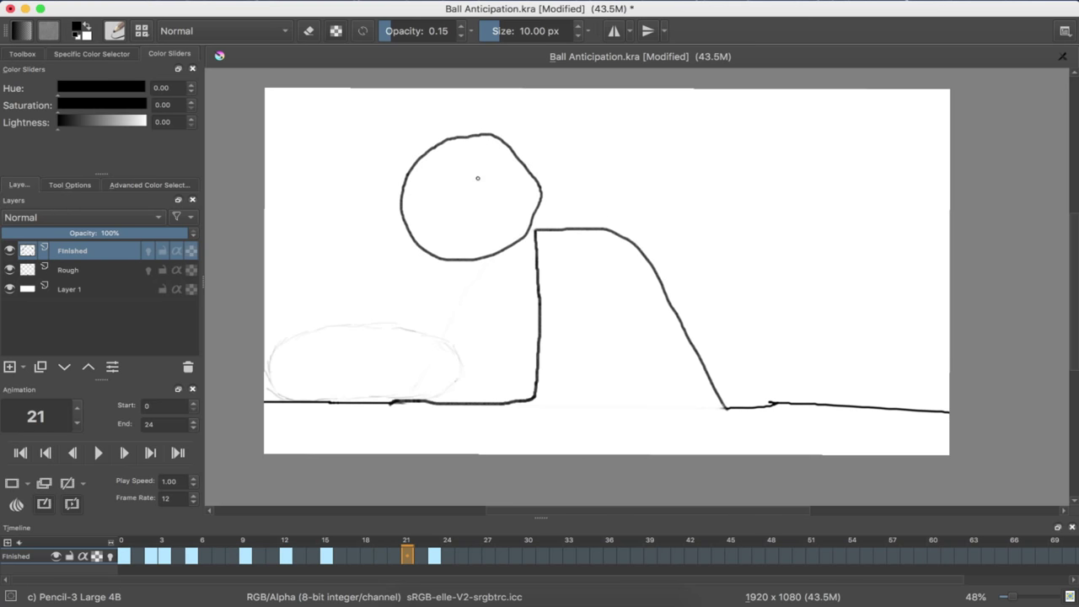
{"action": "key", "text": "Left"}
{"action": "key", "text": "Right"}
{"action": "key", "text": "Left"}
{"action": "key", "text": "Left"}
{"action": "key", "text": "Left"}
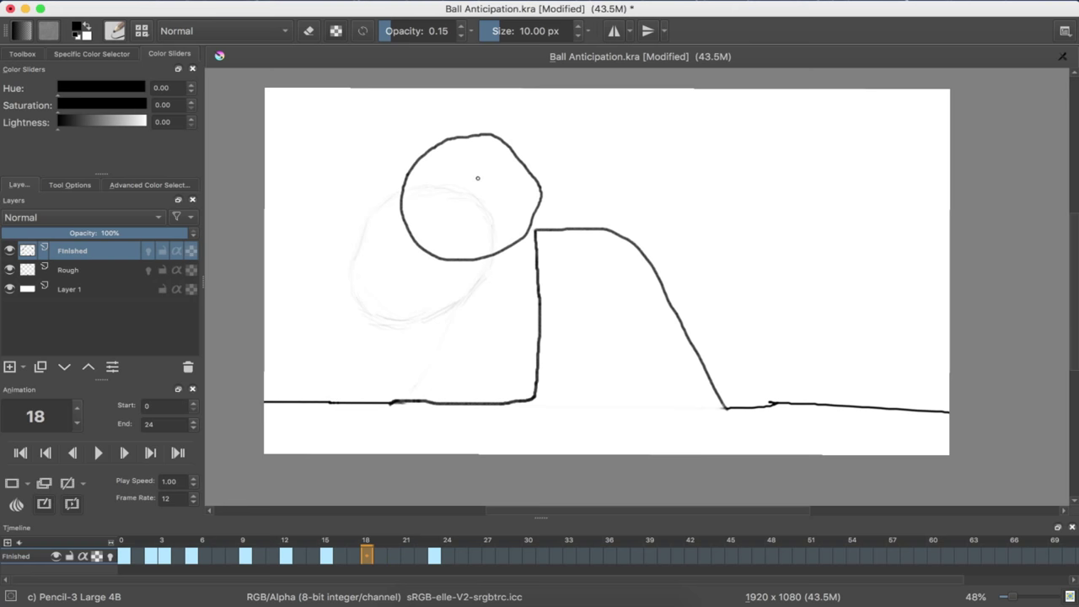
{"action": "key", "text": "Right"}
{"action": "key", "text": "Right"}
{"action": "key", "text": "Right"}
{"action": "key", "text": "Right"}
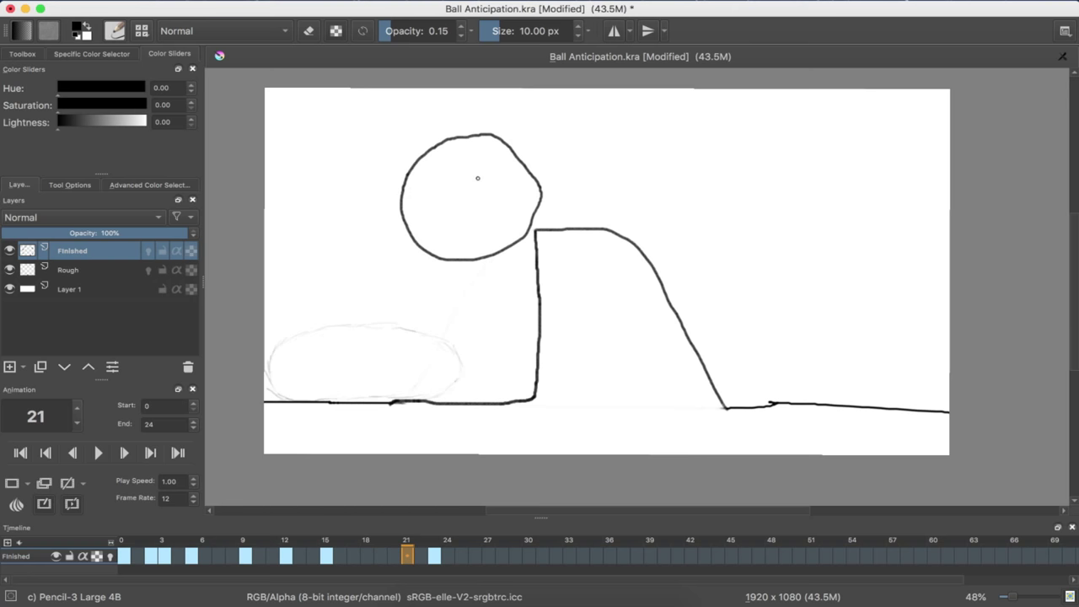
{"action": "key", "text": "Left"}
{"action": "key", "text": "Delete"}
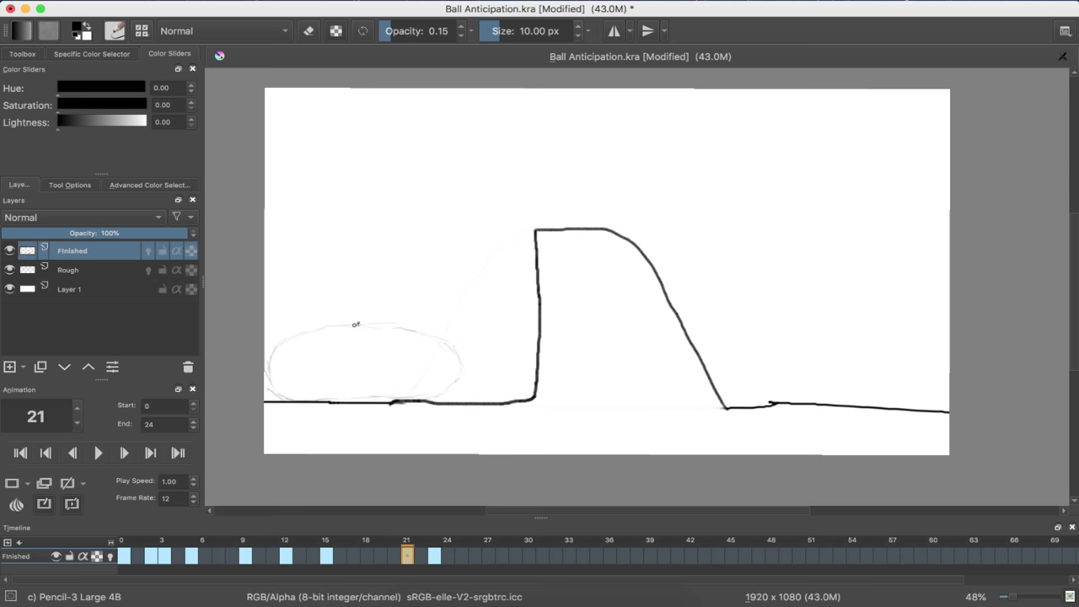
- Trace the flattened ball outline over the frame 21 sketch with Pencil-3 Large 4B, redrawing once
{"action": "mouse_move", "coordinate": [356, 324]}
{"action": "left_mouse_down"}
{"action": "mouse_move", "coordinate": [280, 342]}
{"action": "mouse_move", "coordinate": [268, 362]}
{"action": "mouse_move", "coordinate": [292, 394]}
{"action": "mouse_move", "coordinate": [310, 397]}
{"action": "mouse_move", "coordinate": [422, 395]}
{"action": "mouse_move", "coordinate": [459, 379]}
{"action": "mouse_move", "coordinate": [463, 360]}
{"action": "mouse_move", "coordinate": [439, 338]}
{"action": "mouse_move", "coordinate": [340, 331]}
{"action": "left_mouse_up"}
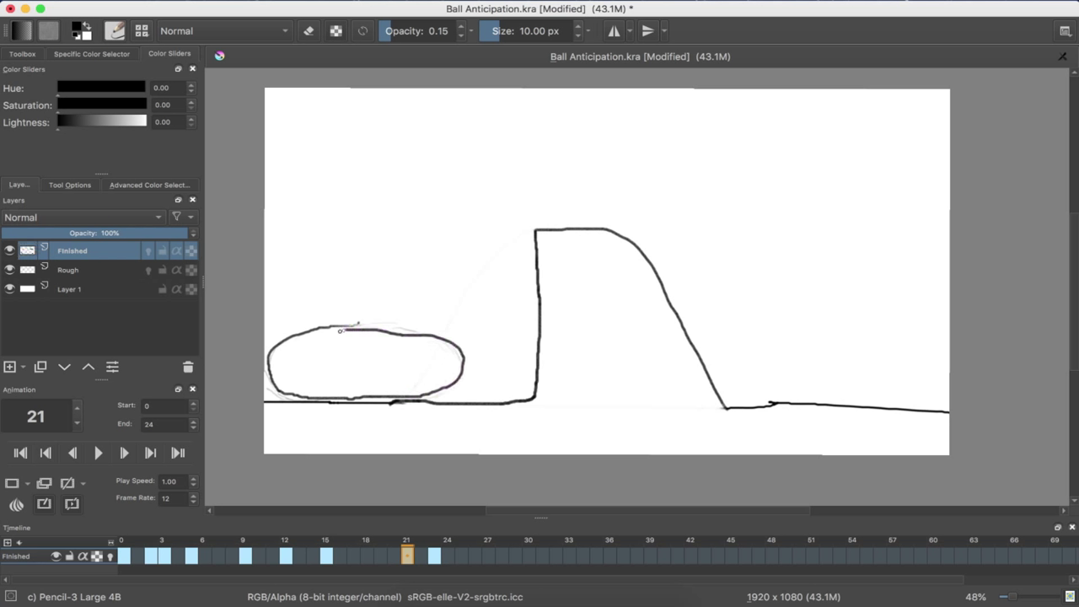
{"action": "key", "text": "ctrl+z"}
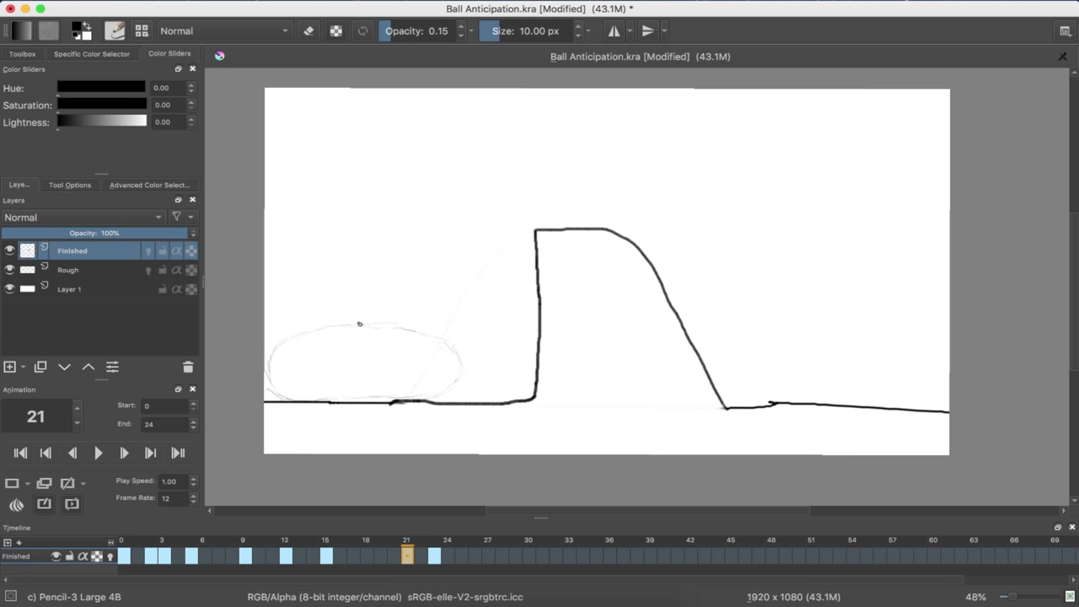
{"action": "mouse_move", "coordinate": [330, 325]}
{"action": "left_mouse_down"}
{"action": "mouse_move", "coordinate": [281, 343]}
{"action": "mouse_move", "coordinate": [267, 377]}
{"action": "mouse_move", "coordinate": [274, 395]}
{"action": "mouse_move", "coordinate": [416, 396]}
{"action": "mouse_move", "coordinate": [451, 384]}
{"action": "mouse_move", "coordinate": [460, 369]}
{"action": "mouse_move", "coordinate": [408, 332]}
{"action": "left_mouse_up"}
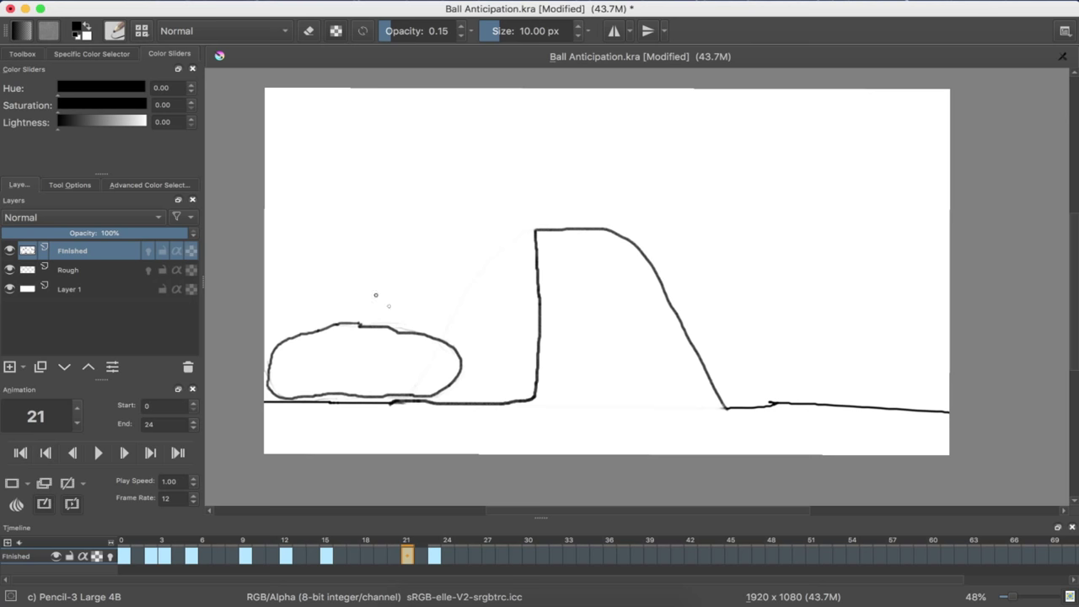
{"action": "left_click", "coordinate": [124, 36]}
- Erase the squashed ball's uneven top and bottom edges with the Eraser Circle preset
{"action": "left_click", "coordinate": [124, 37]}
{"action": "left_click", "coordinate": [142, 31]}
{"action": "left_click", "coordinate": [158, 81]}
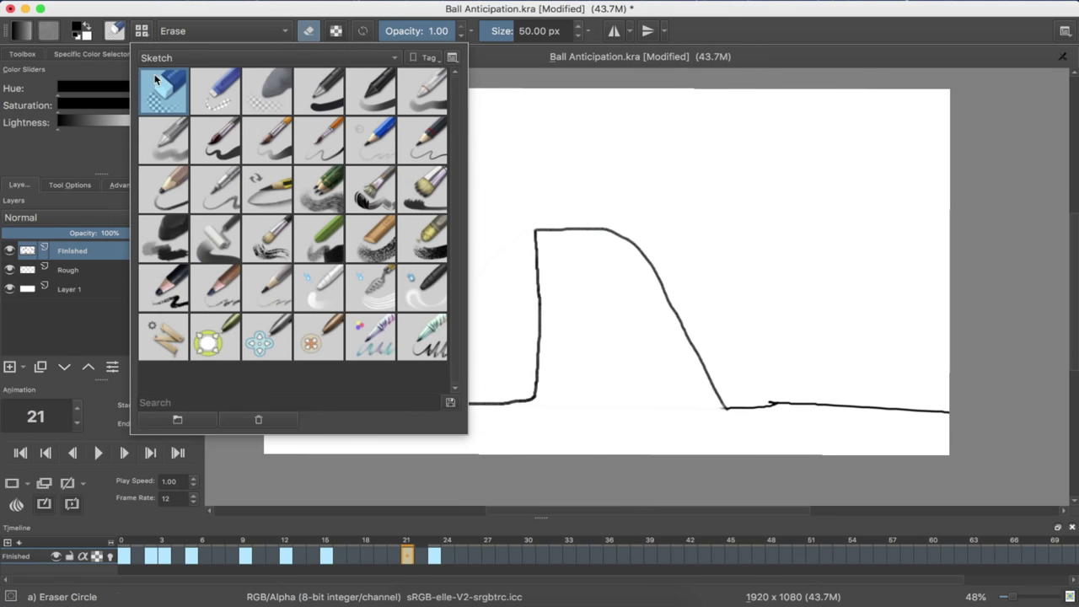
{"action": "left_click", "coordinate": [484, 197]}
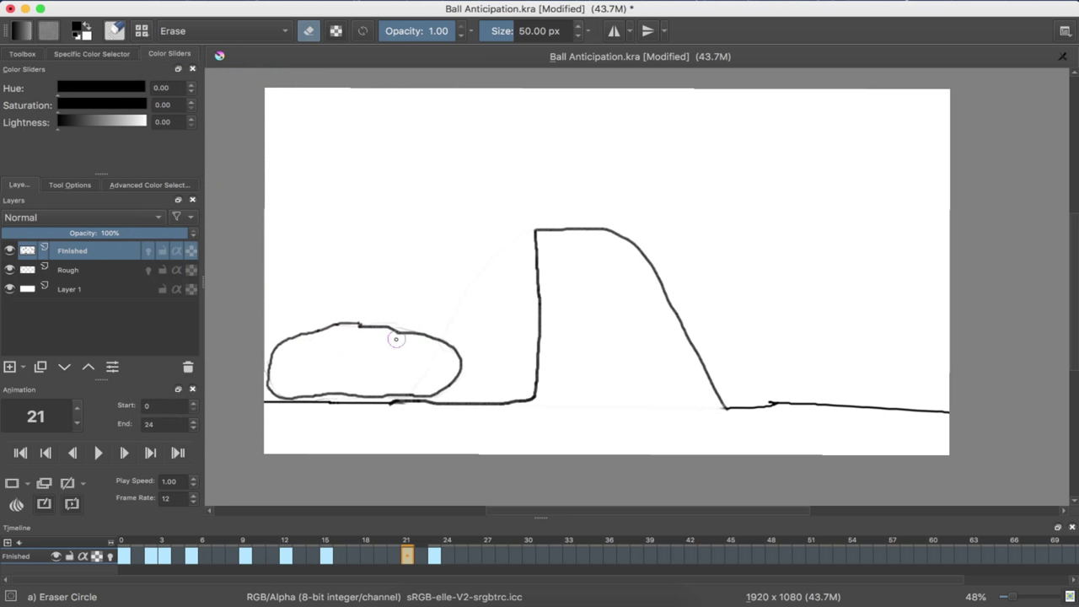
{"action": "mouse_move", "coordinate": [396, 339]}
{"action": "left_mouse_down"}
{"action": "mouse_move", "coordinate": [341, 325]}
{"action": "mouse_move", "coordinate": [423, 338]}
{"action": "mouse_move", "coordinate": [374, 322]}
{"action": "left_mouse_up"}
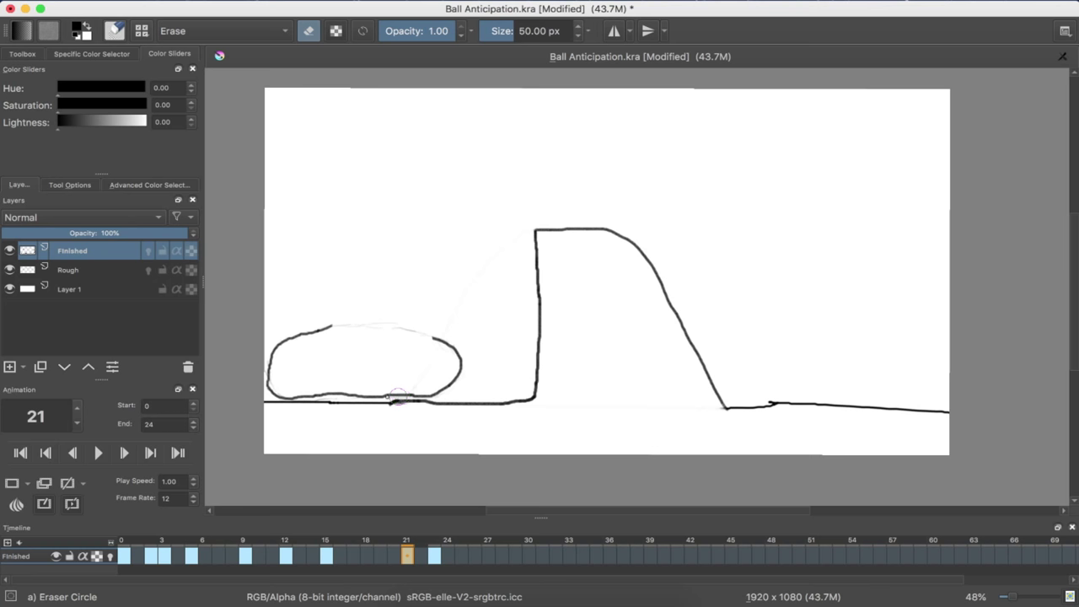
{"action": "mouse_move", "coordinate": [398, 396]}
{"action": "left_mouse_down"}
{"action": "mouse_move", "coordinate": [311, 394]}
{"action": "mouse_move", "coordinate": [401, 407]}
{"action": "left_mouse_up"}
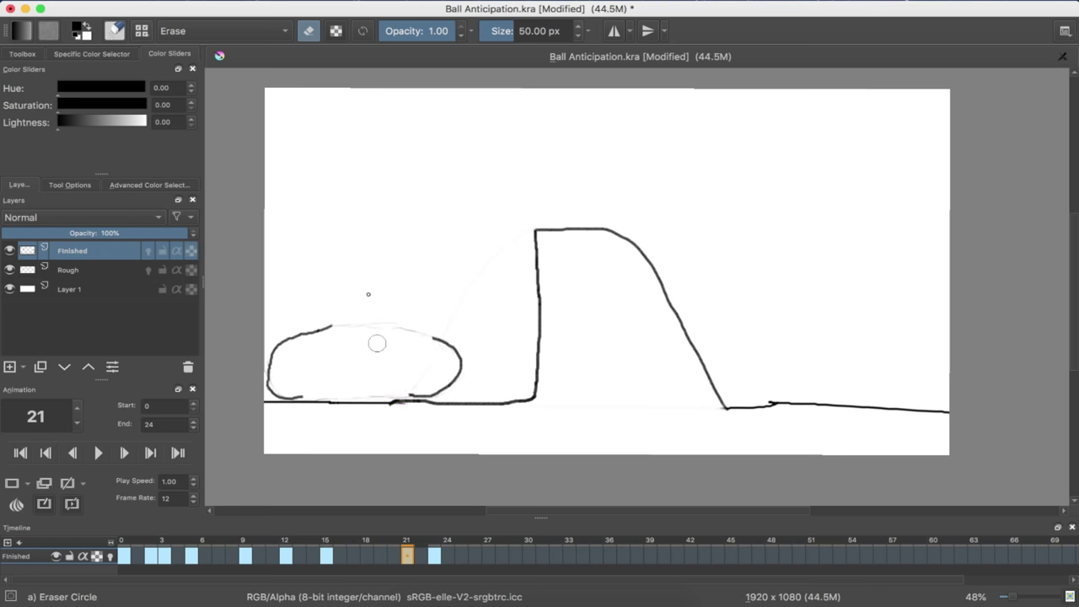
{"action": "left_click", "coordinate": [202, 29]}
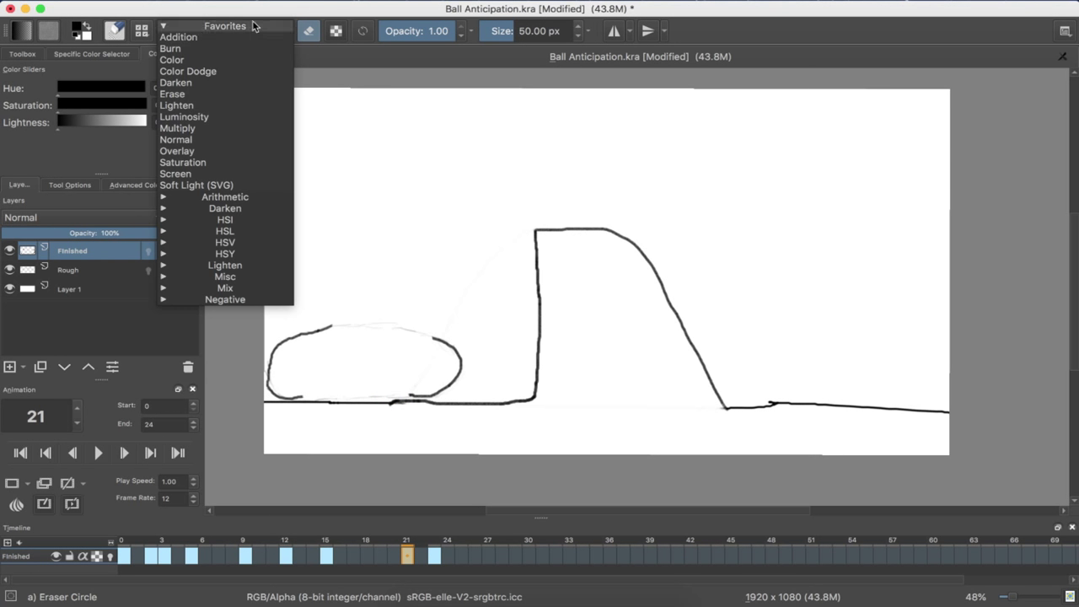
{"action": "left_click", "coordinate": [399, 137]}
- Re-ink the squashed ball's bottom and top edges with Pencil-3 Large 4B
{"action": "left_click", "coordinate": [115, 30]}
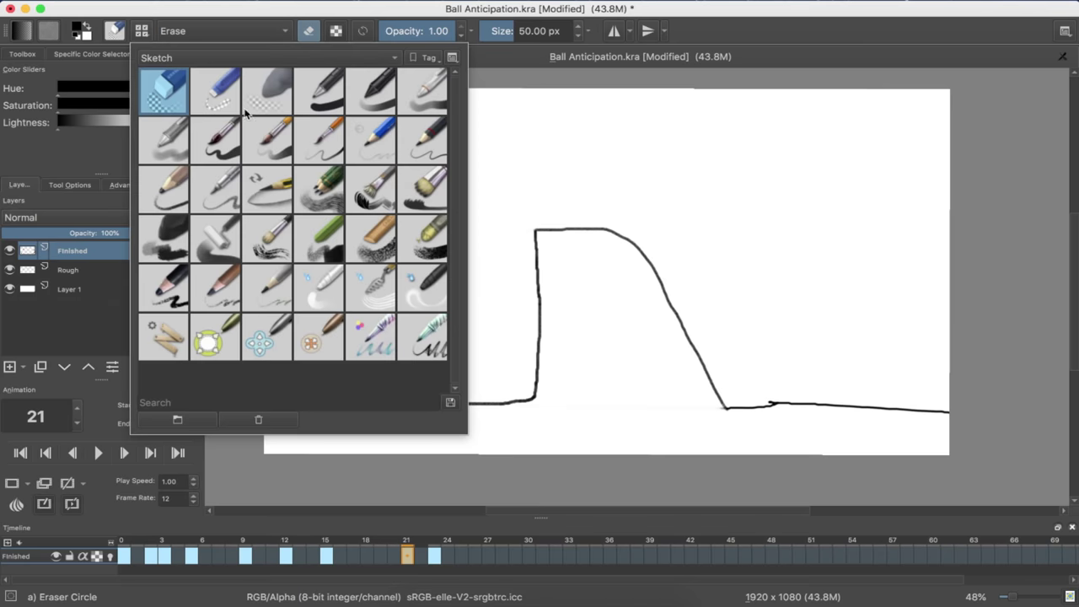
{"action": "left_click", "coordinate": [192, 200]}
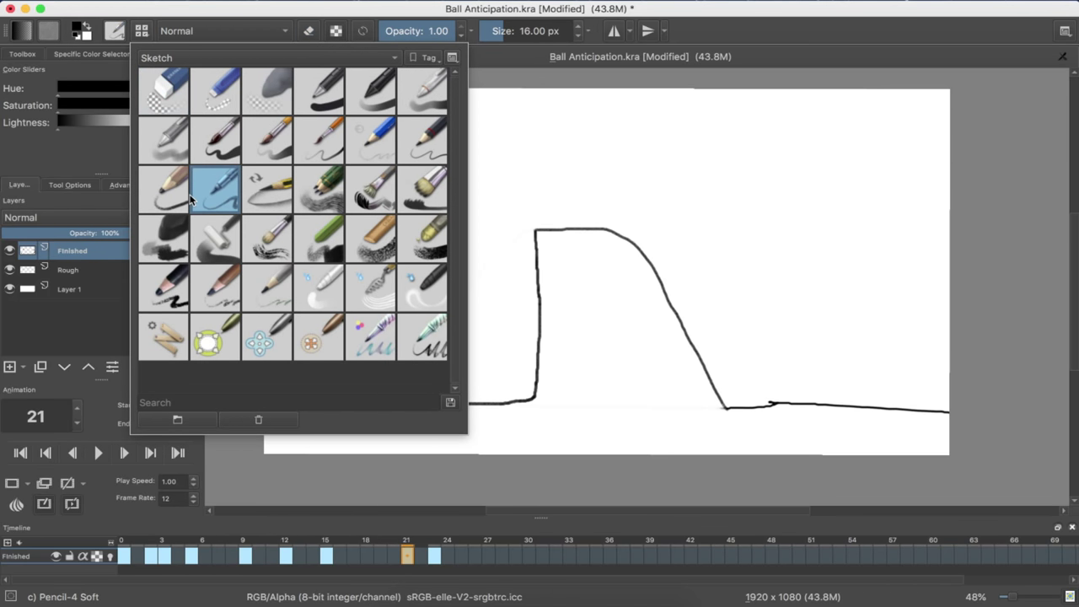
{"action": "left_click", "coordinate": [177, 196]}
{"action": "left_click", "coordinate": [508, 286]}
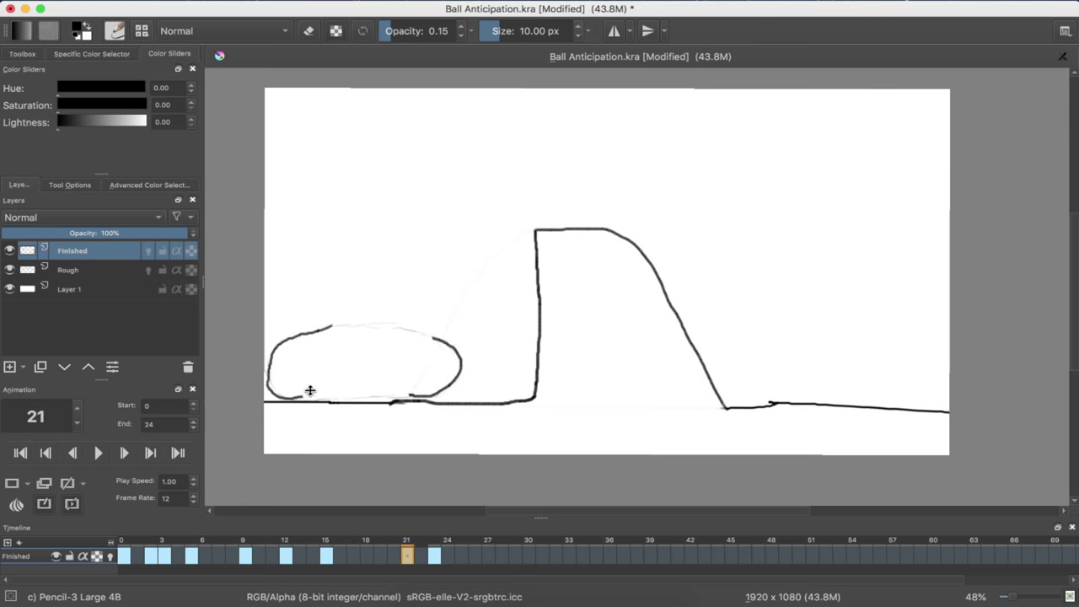
{"action": "left_click", "coordinate": [115, 30]}
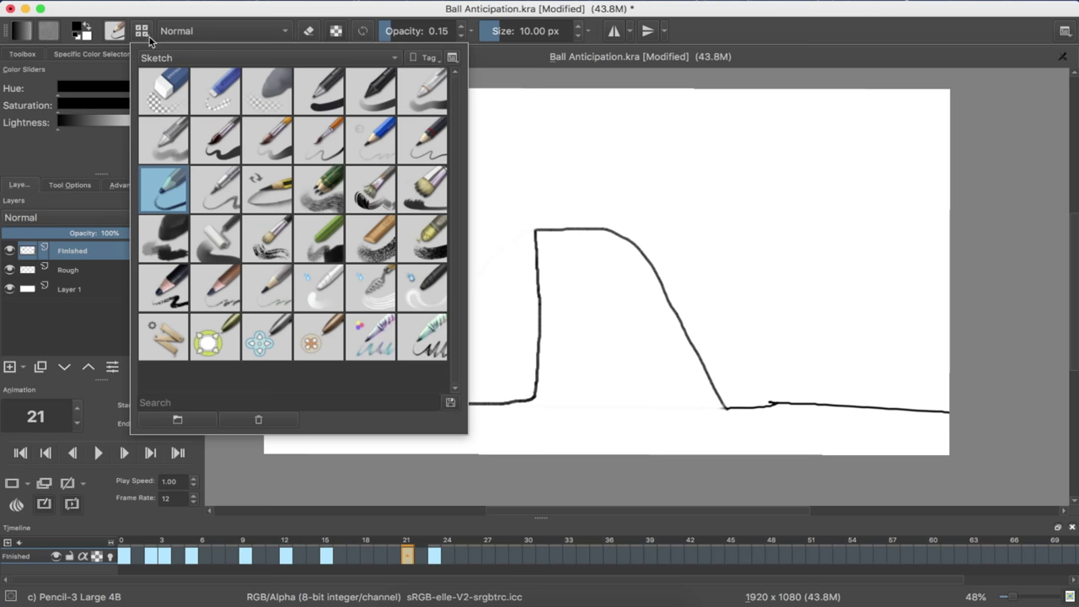
{"action": "left_click", "coordinate": [514, 290]}
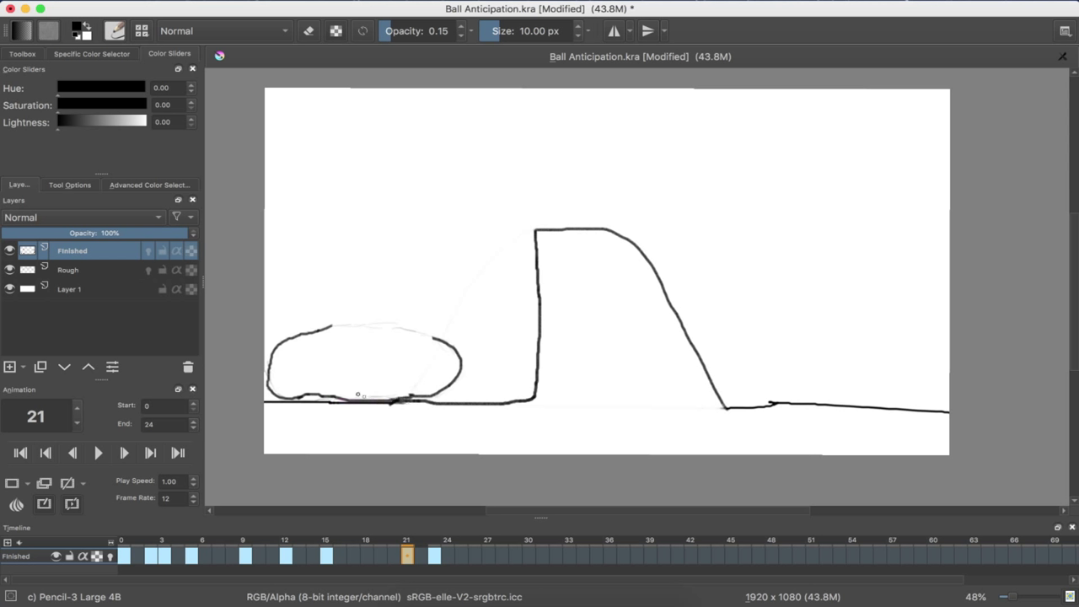
{"action": "key", "text": "ctrl+z"}
{"action": "left_click_drag", "start_coordinate": [339, 396], "coordinate": [357, 396]}
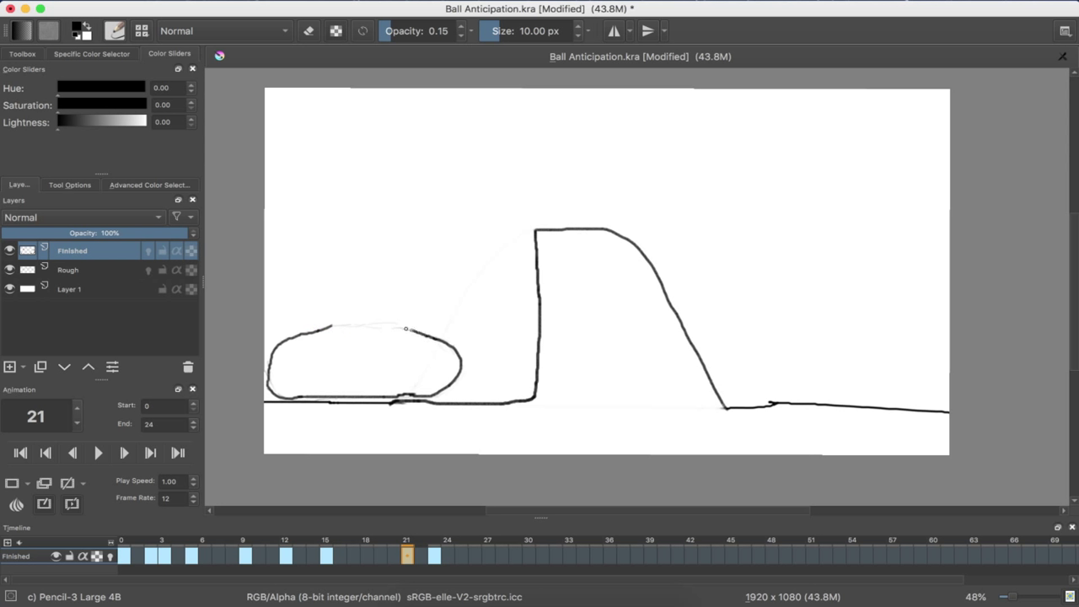
{"action": "left_click_drag", "start_coordinate": [405, 329], "coordinate": [364, 320]}
- Flip through frames 18–23 to check the squash, then turn the Finished layer's onion skin back on
{"action": "key", "text": "Left"}
{"action": "key", "text": "Left"}
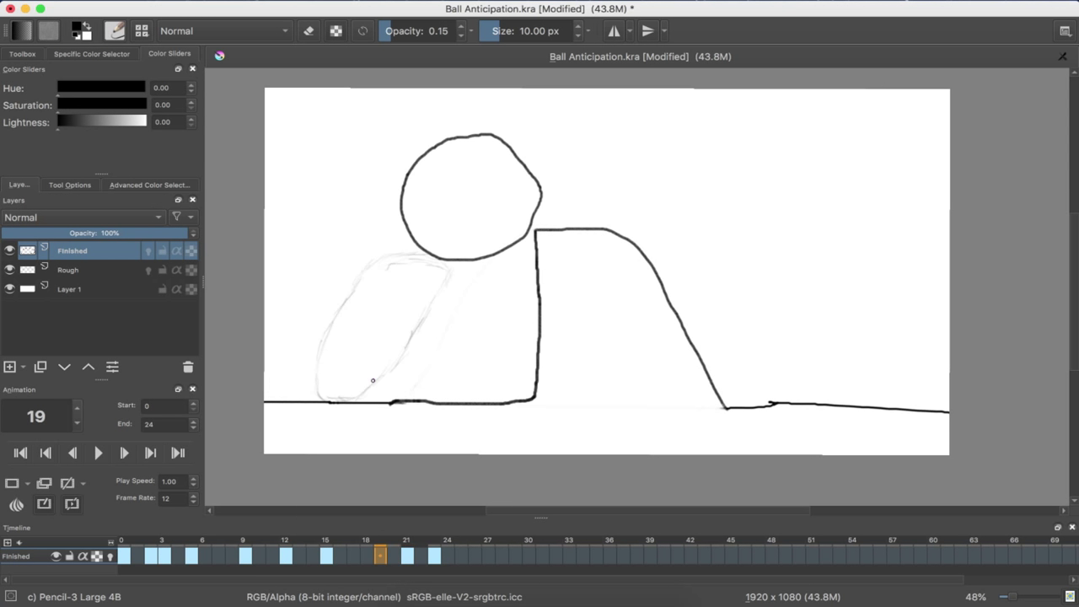
{"action": "key", "text": "Left"}
{"action": "key", "text": "Right"}
{"action": "key", "text": "Right"}
{"action": "key", "text": "Right"}
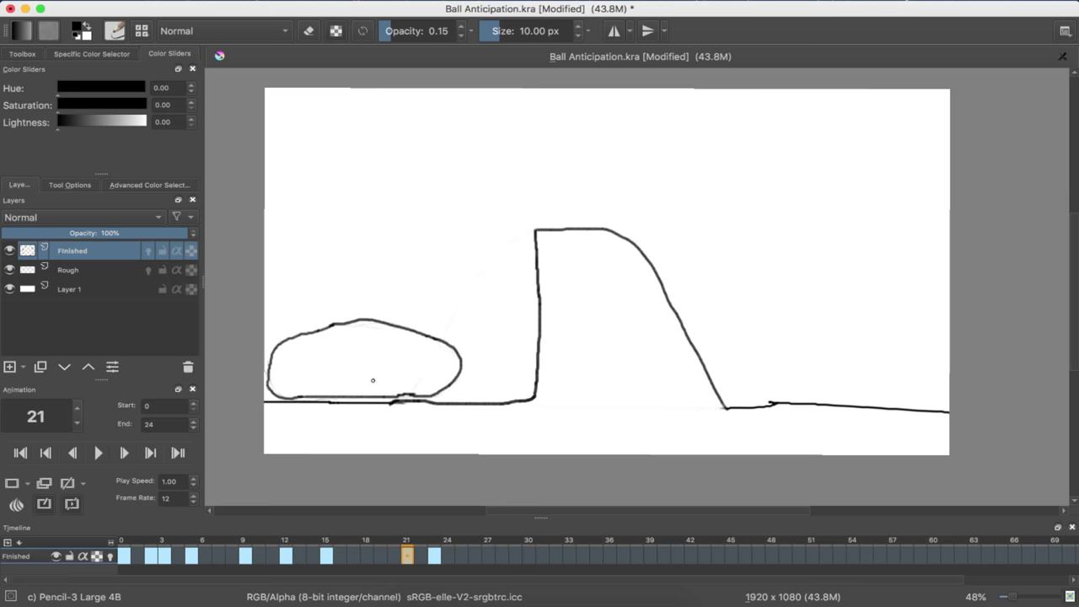
{"action": "key", "text": "Right"}
{"action": "key", "text": "Right"}
{"action": "key", "text": "Left"}
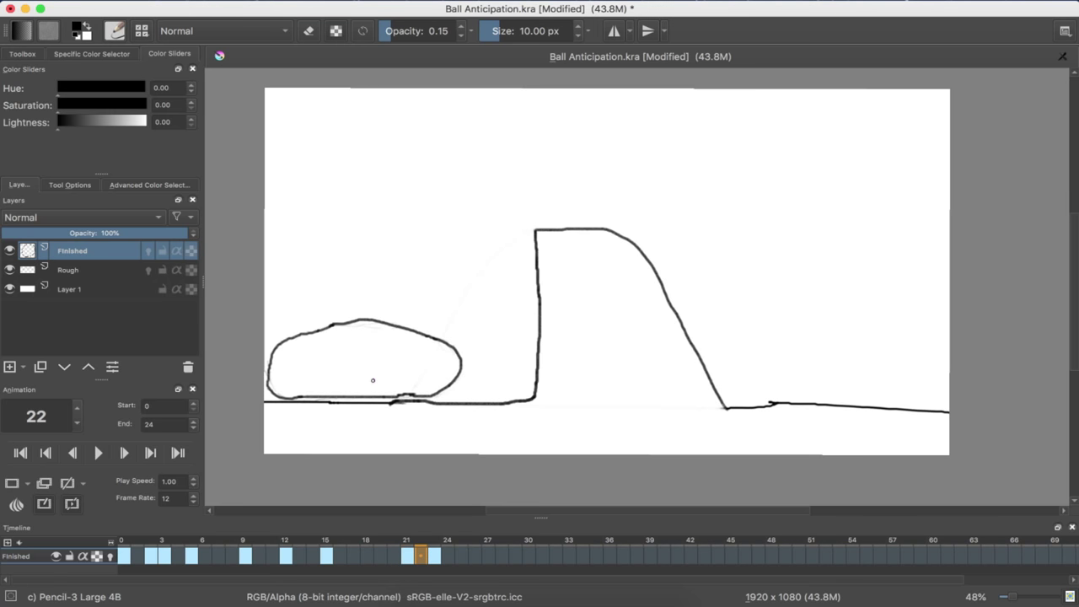
{"action": "key", "text": "Right"}
{"action": "key", "text": "Left"}
{"action": "key", "text": "Right"}
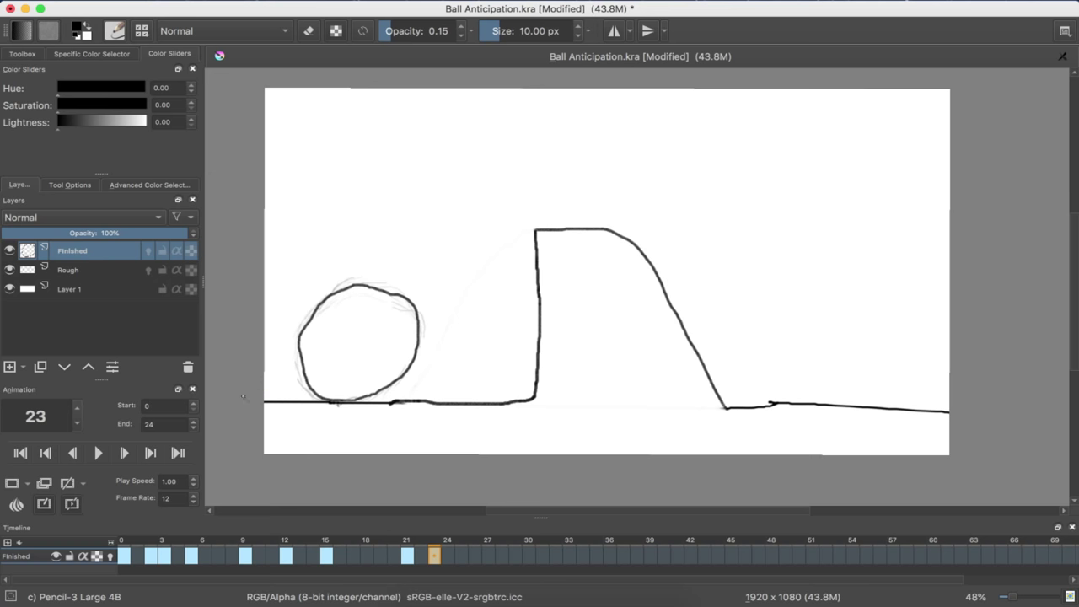
{"action": "left_click", "coordinate": [109, 556]}
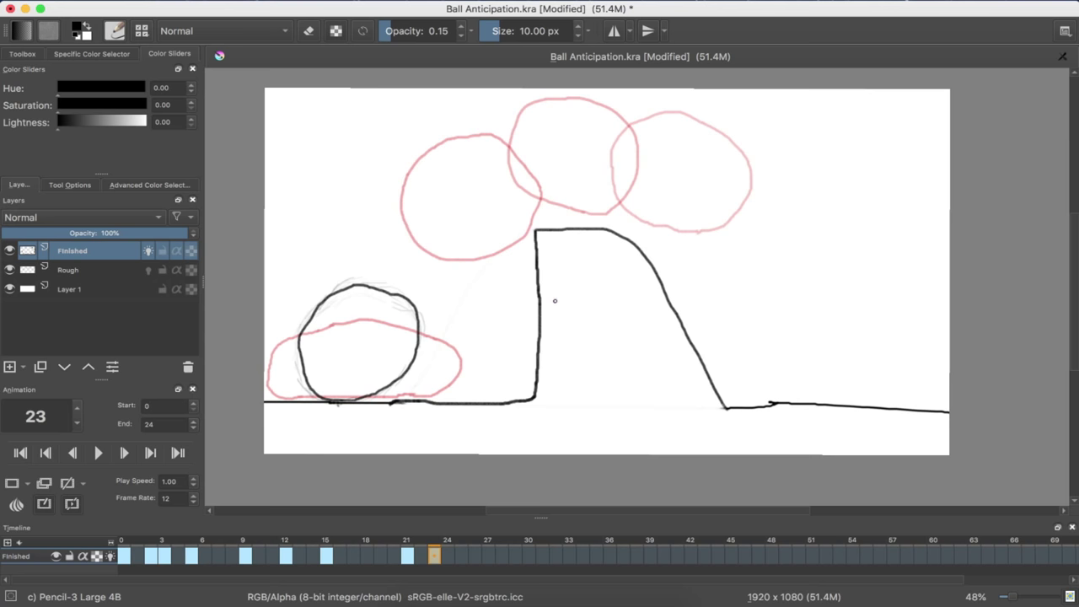
{"action": "left_click", "coordinate": [142, 33]}
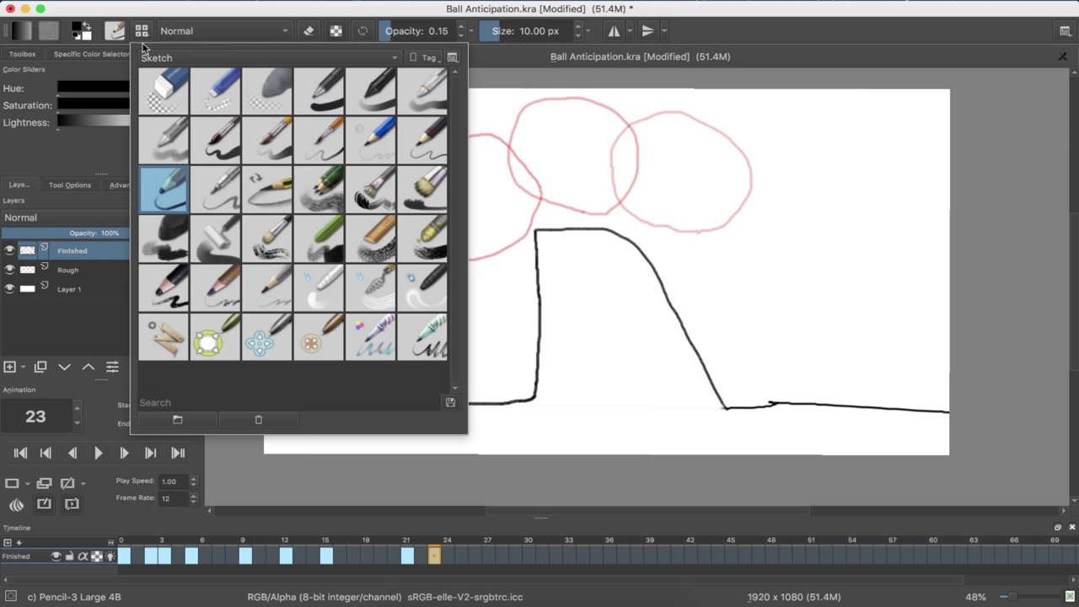
- Erase the old inked ball outline on frame 23 with the Eraser Circle preset
{"action": "left_click", "coordinate": [166, 91]}
{"action": "left_click", "coordinate": [701, 225]}
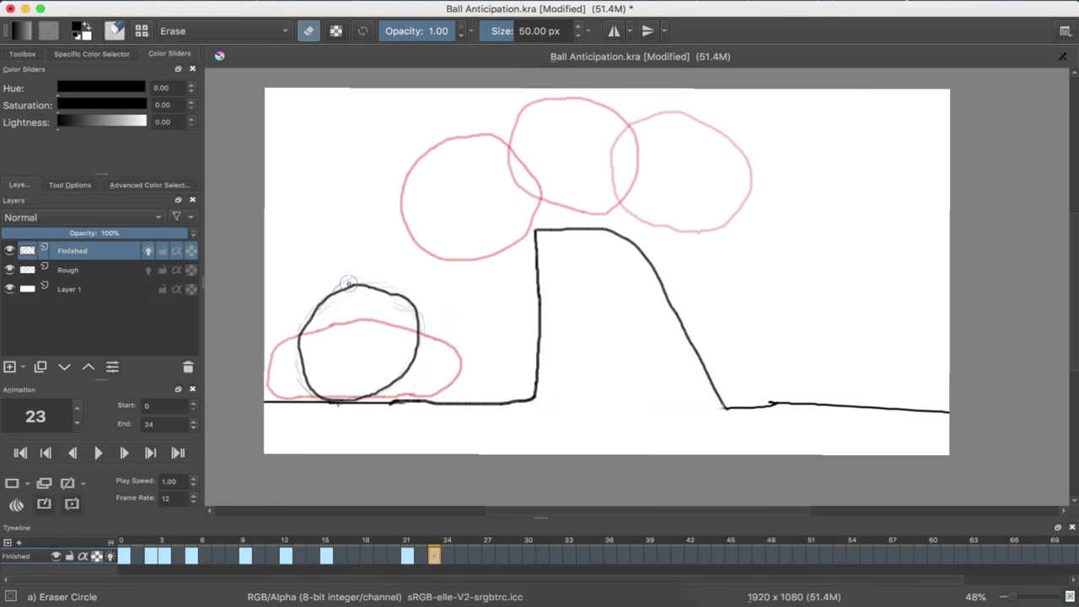
{"action": "mouse_move", "coordinate": [332, 282]}
{"action": "left_mouse_down"}
{"action": "mouse_move", "coordinate": [317, 298]}
{"action": "mouse_move", "coordinate": [330, 284]}
{"action": "mouse_move", "coordinate": [385, 289]}
{"action": "mouse_move", "coordinate": [409, 308]}
{"action": "left_mouse_up"}
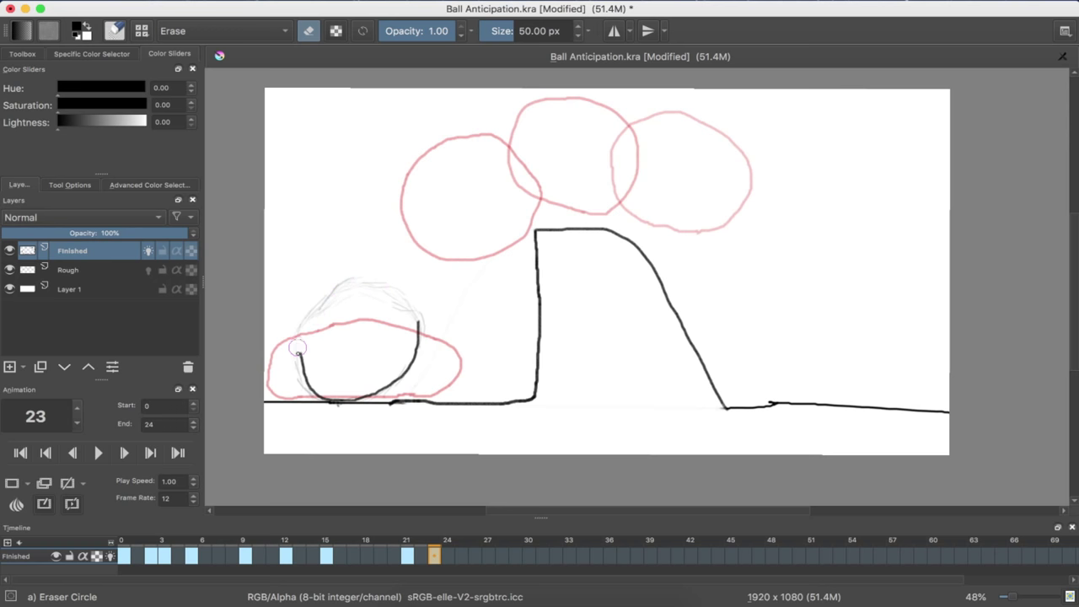
{"action": "mouse_move", "coordinate": [297, 348]}
{"action": "left_mouse_down"}
{"action": "mouse_move", "coordinate": [306, 373]}
{"action": "mouse_move", "coordinate": [321, 366]}
{"action": "left_mouse_up"}
{"action": "left_click_drag", "start_coordinate": [424, 358], "coordinate": [402, 383]}
- Redraw the round ball outline on the ground line with Pencil-3 Large 4B
{"action": "left_click", "coordinate": [142, 30]}
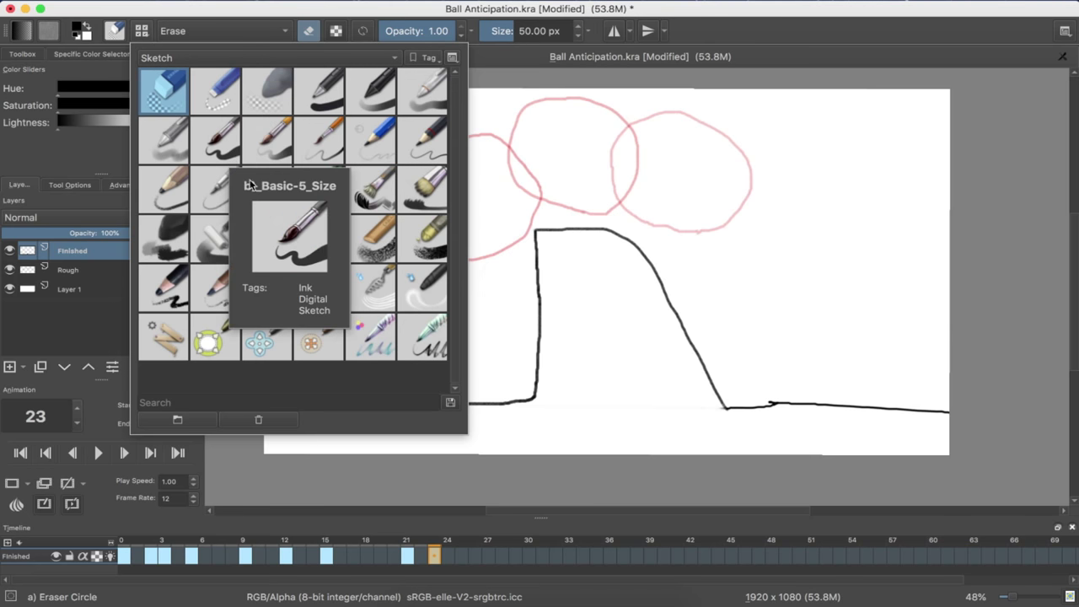
{"action": "left_click", "coordinate": [167, 198]}
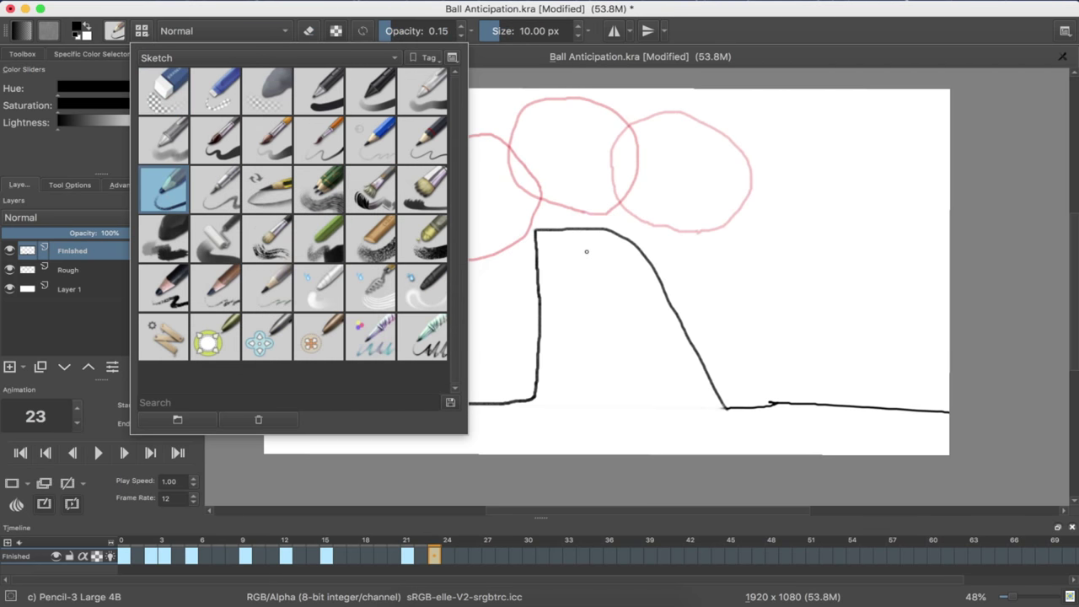
{"action": "left_click", "coordinate": [395, 339]}
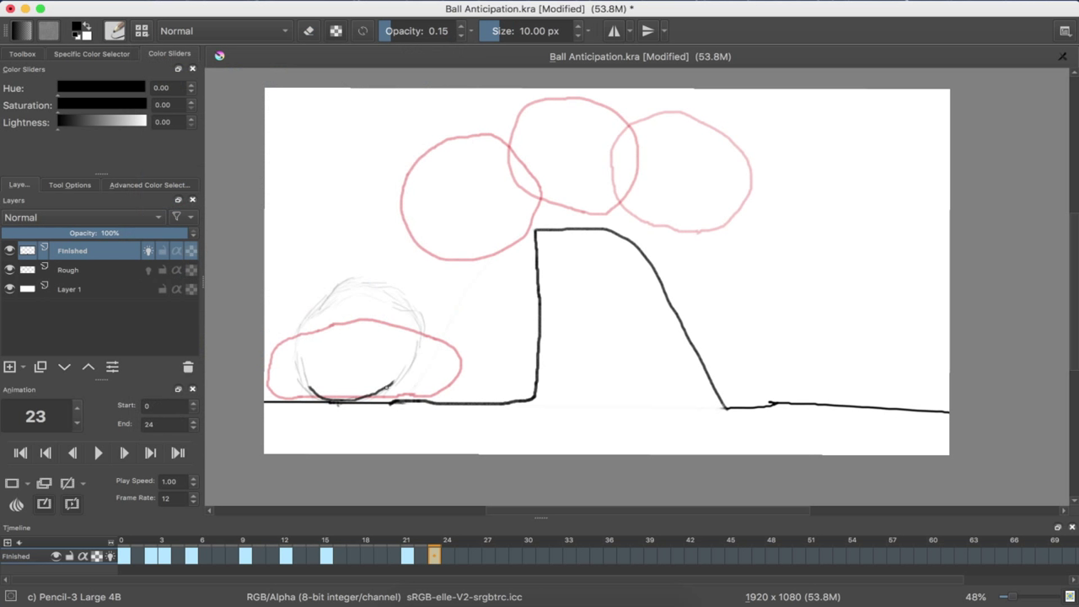
{"action": "mouse_move", "coordinate": [392, 385]}
{"action": "left_mouse_down"}
{"action": "mouse_move", "coordinate": [425, 346]}
{"action": "mouse_move", "coordinate": [425, 308]}
{"action": "mouse_move", "coordinate": [392, 278]}
{"action": "mouse_move", "coordinate": [318, 294]}
{"action": "mouse_move", "coordinate": [294, 357]}
{"action": "left_mouse_up"}
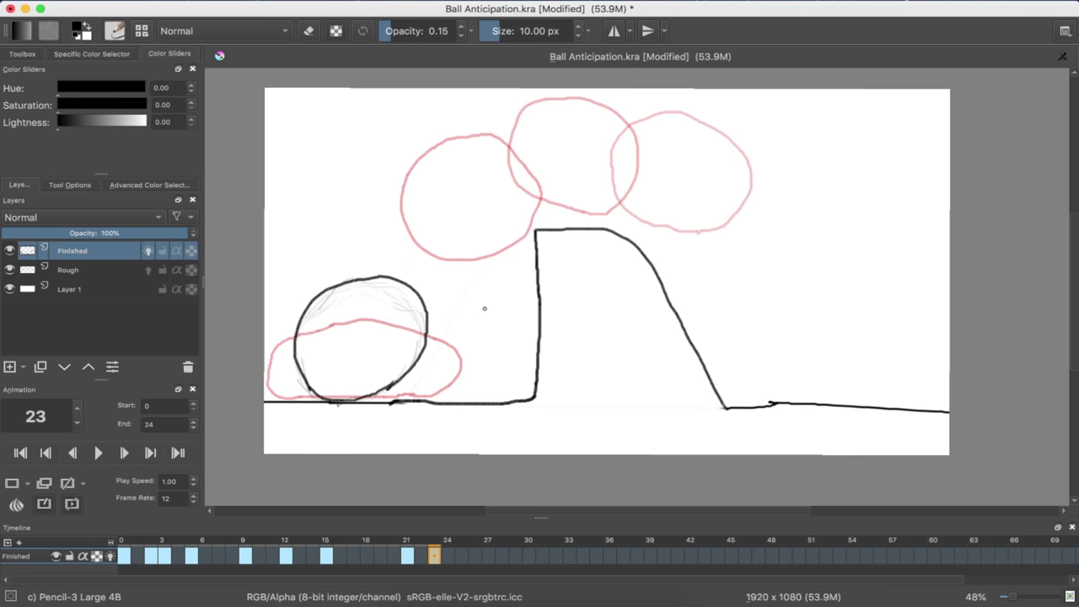
{"action": "key", "text": "Left"}
{"action": "key", "text": "Left"}
{"action": "key", "text": "Left"}
{"action": "key", "text": "Left"}
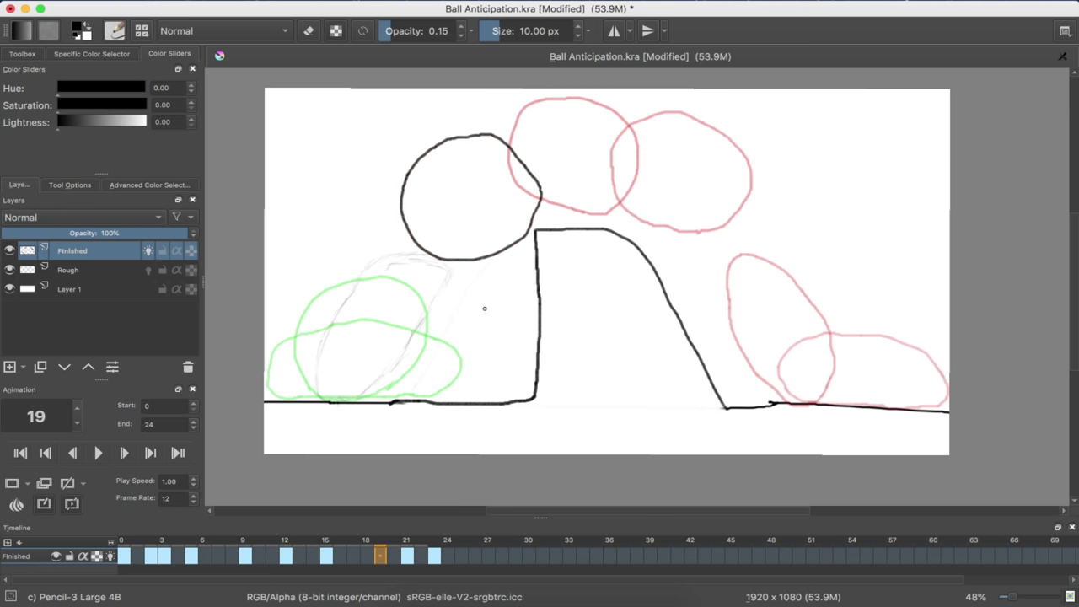
{"action": "key", "text": "Right"}
{"action": "key", "text": "Right"}
{"action": "key", "text": "Right"}
{"action": "key", "text": "Right"}
{"action": "key", "text": "Right"}
{"action": "key", "text": "Left"}
{"action": "key", "text": "Left"}
{"action": "key", "text": "Left"}
{"action": "key", "text": "Left"}
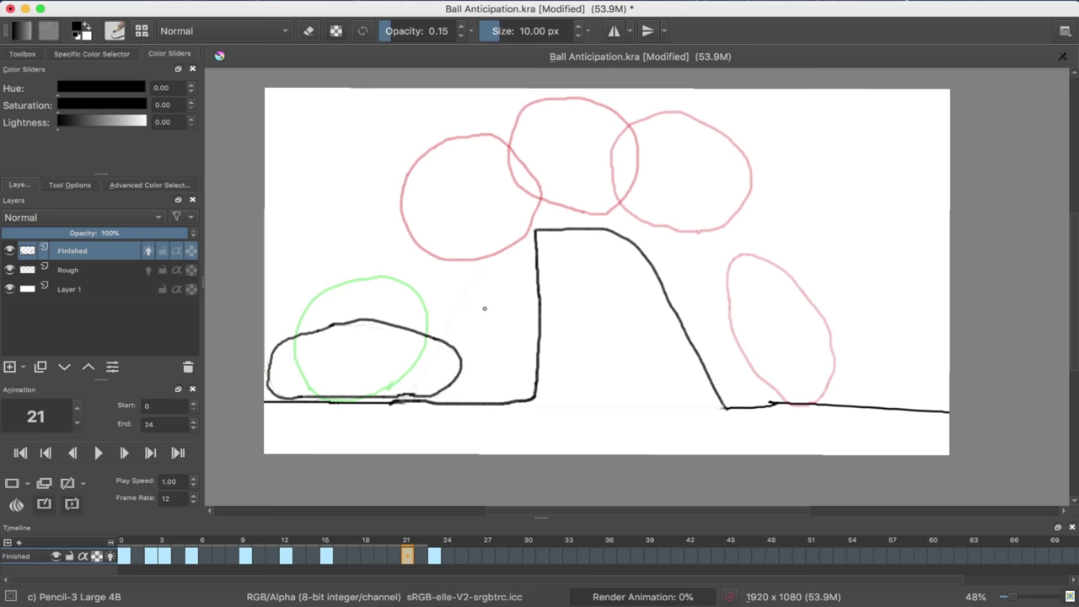
{"action": "key", "text": "Left"}
{"action": "key", "text": "Left"}
{"action": "key", "text": "Left"}
{"action": "key", "text": "Left"}
{"action": "key", "text": "Left"}
{"action": "key", "text": "Left"}
{"action": "key", "text": "Left"}
{"action": "key", "text": "Left"}
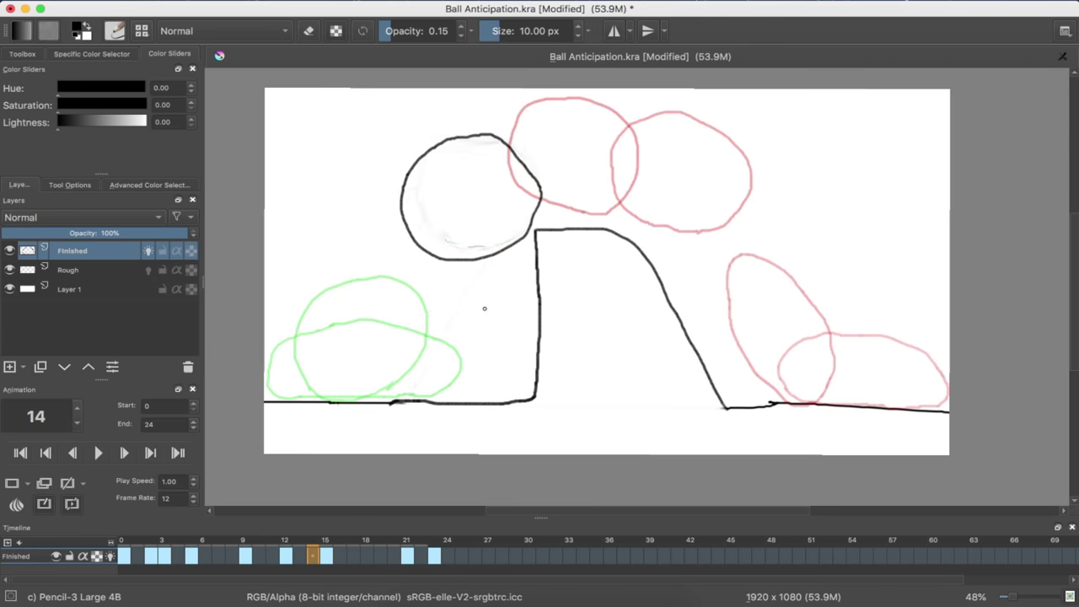
{"action": "key", "text": "Left"}
{"action": "key", "text": "Left"}
{"action": "key", "text": "Left"}
{"action": "key", "text": "Left"}
{"action": "key", "text": "Left"}
{"action": "key", "text": "Left"}
{"action": "key", "text": "Left"}
{"action": "key", "text": "Left"}
{"action": "key", "text": "Left"}
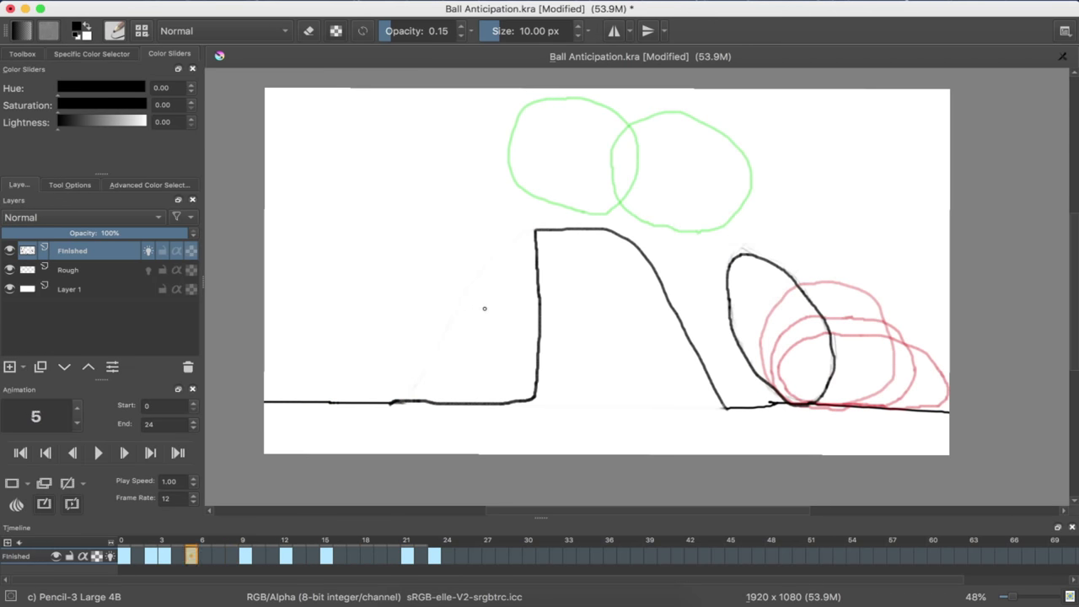
{"action": "key", "text": "Right"}
{"action": "key", "text": "Right"}
{"action": "key", "text": "Right"}
{"action": "key", "text": "Right"}
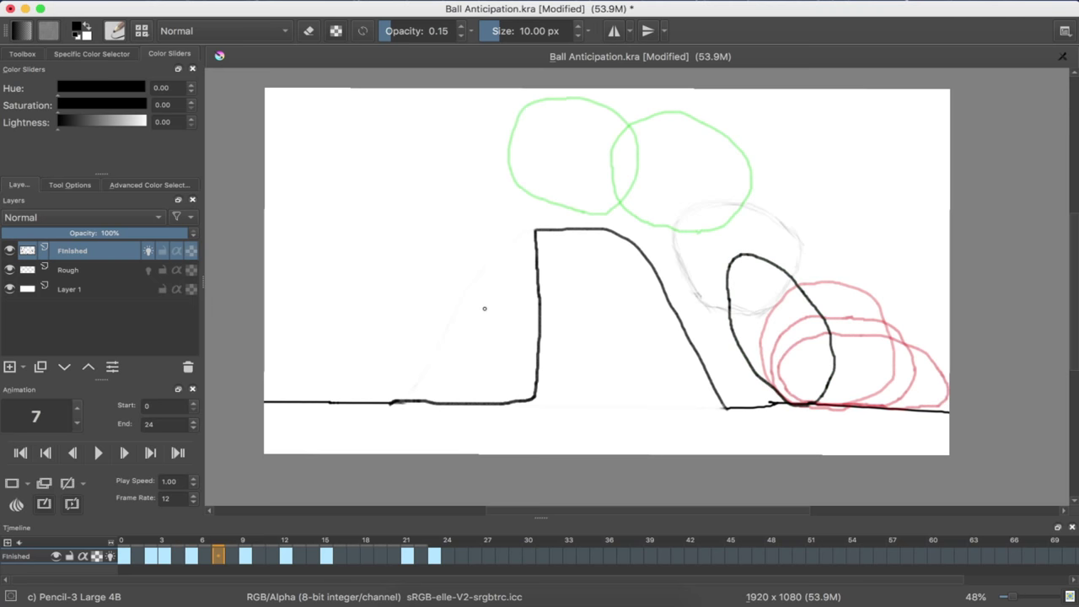
{"action": "key", "text": "Right"}
{"action": "key", "text": "Right"}
{"action": "key", "text": "Right"}
{"action": "key", "text": "Right"}
{"action": "key", "text": "Right"}
{"action": "key", "text": "Right"}
{"action": "key", "text": "Right"}
{"action": "key", "text": "Right"}
{"action": "key", "text": "Right"}
{"action": "key", "text": "Right"}
{"action": "key", "text": "Right"}
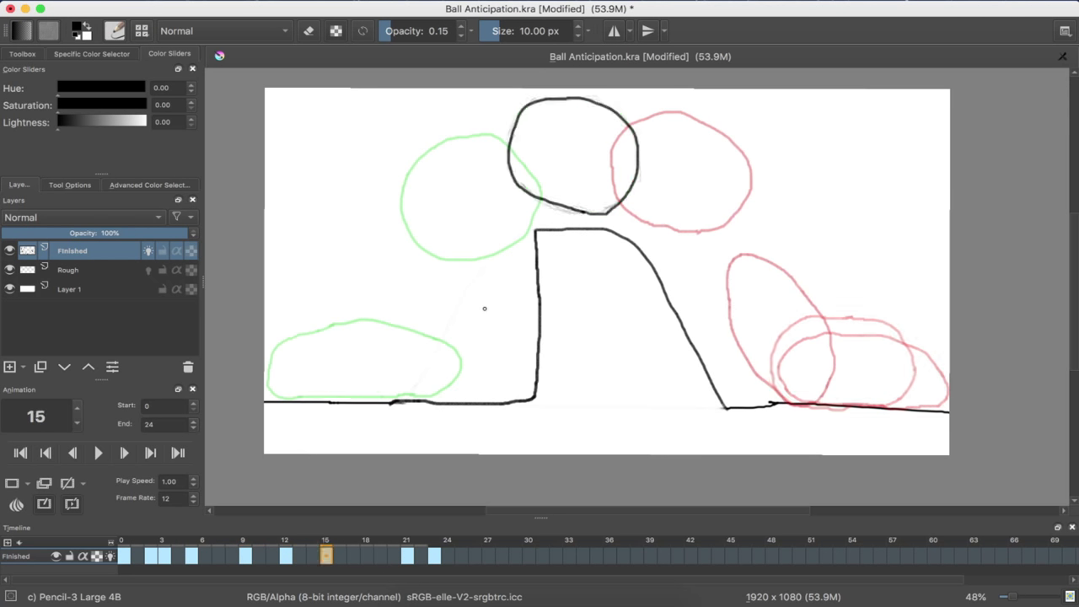
{"action": "key", "text": "Right"}
{"action": "key", "text": "Right"}
{"action": "key", "text": "Left"}
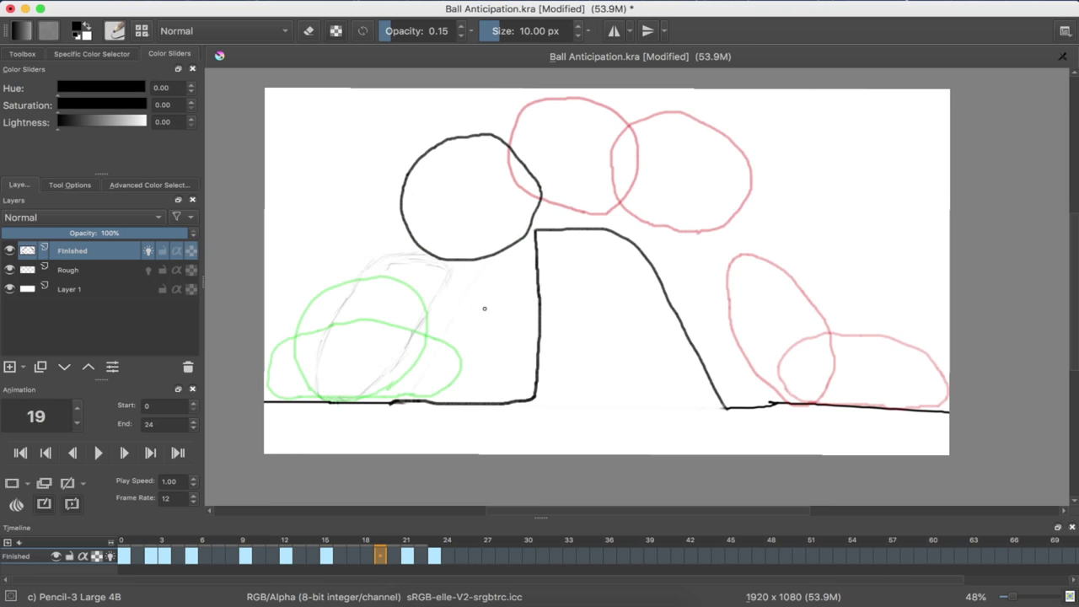
{"action": "key", "text": "Left"}
{"action": "key", "text": "Left"}
{"action": "key", "text": "Left"}
{"action": "key", "text": "Left"}
{"action": "key", "text": "Left"}
{"action": "key", "text": "Left"}
{"action": "key", "text": "Left"}
{"action": "key", "text": "Left"}
{"action": "key", "text": "Left"}
{"action": "key", "text": "Left"}
{"action": "key", "text": "Left"}
{"action": "key", "text": "Left"}
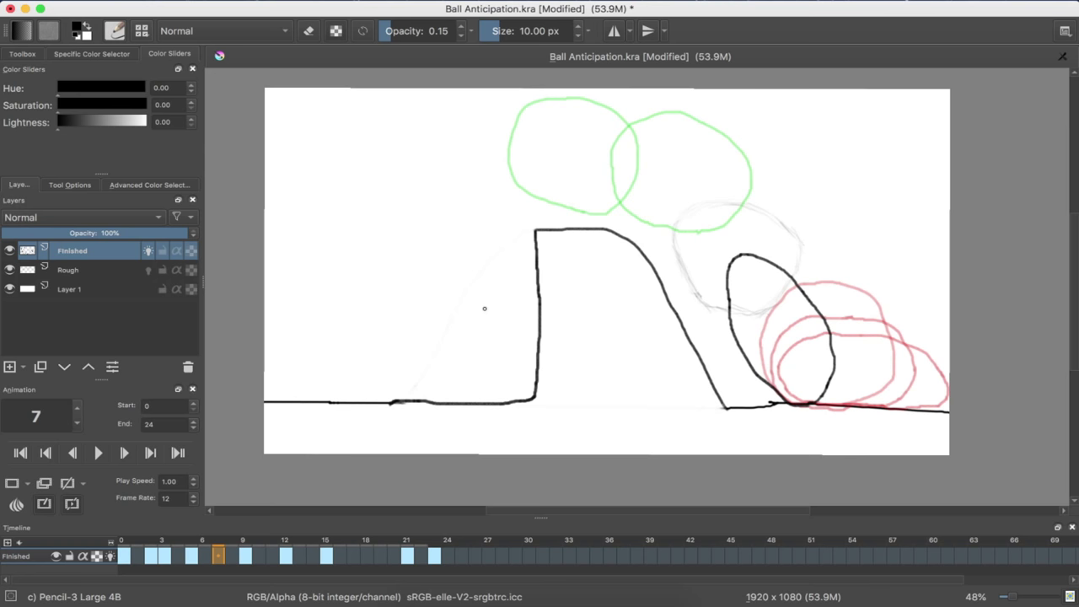
- Add a new layer, then remove it with Cut Layer to return to the Finished layer
{"action": "left_click", "coordinate": [9, 368]}
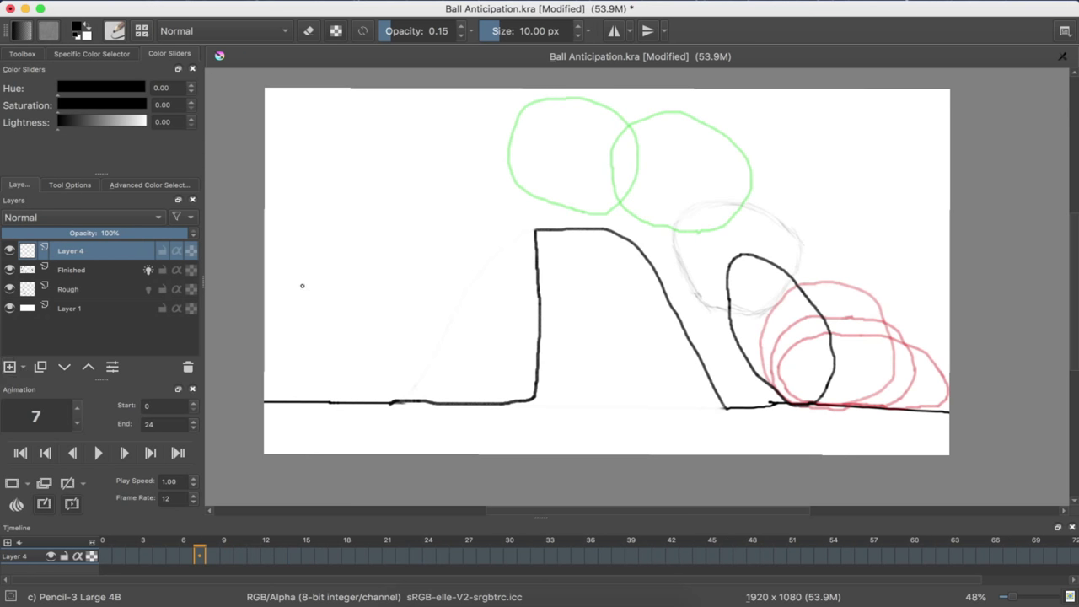
{"action": "right_click", "coordinate": [93, 248]}
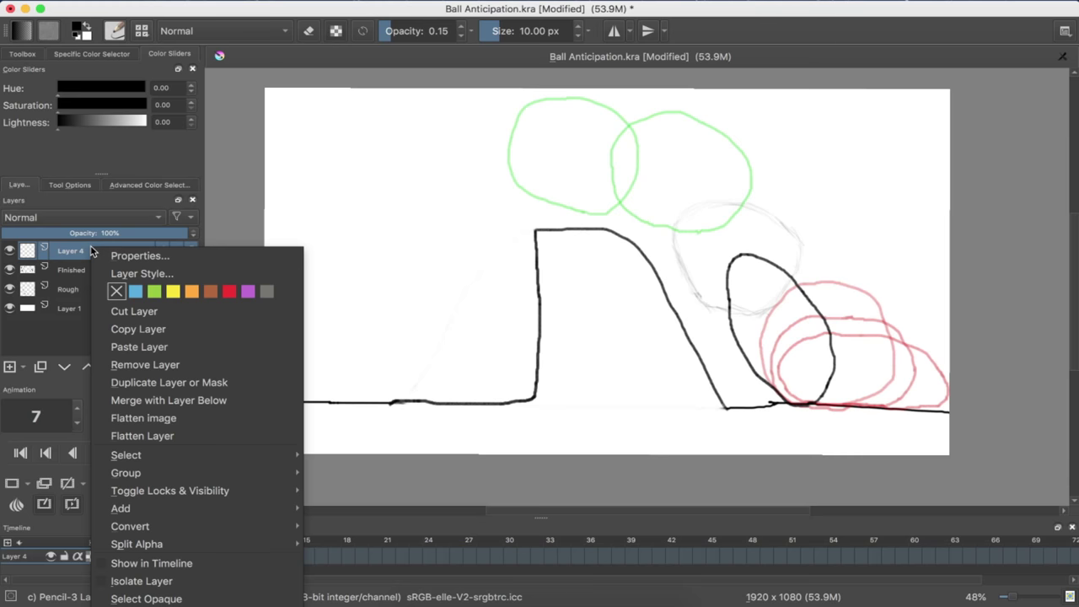
{"action": "left_click", "coordinate": [120, 312]}
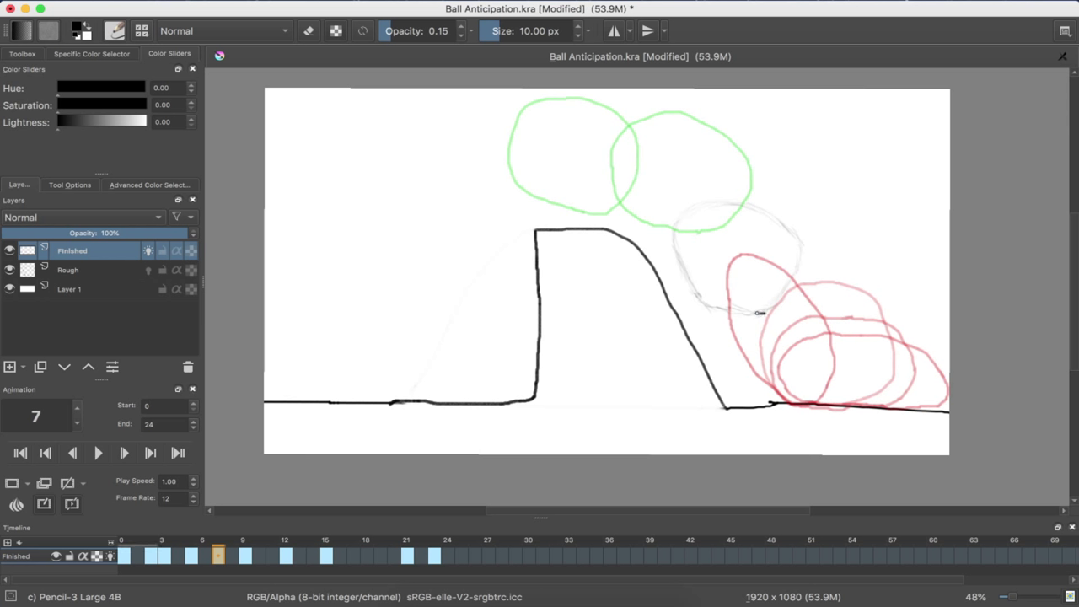
- Ink a tilted stretched ball over the rough on frame 7, then compare it with neighbouring frames
{"action": "mouse_move", "coordinate": [710, 302]}
{"action": "left_mouse_down"}
{"action": "mouse_move", "coordinate": [674, 241]}
{"action": "mouse_move", "coordinate": [675, 195]}
{"action": "mouse_move", "coordinate": [695, 180]}
{"action": "mouse_move", "coordinate": [736, 186]}
{"action": "mouse_move", "coordinate": [790, 240]}
{"action": "mouse_move", "coordinate": [793, 282]}
{"action": "mouse_move", "coordinate": [766, 313]}
{"action": "left_mouse_up"}
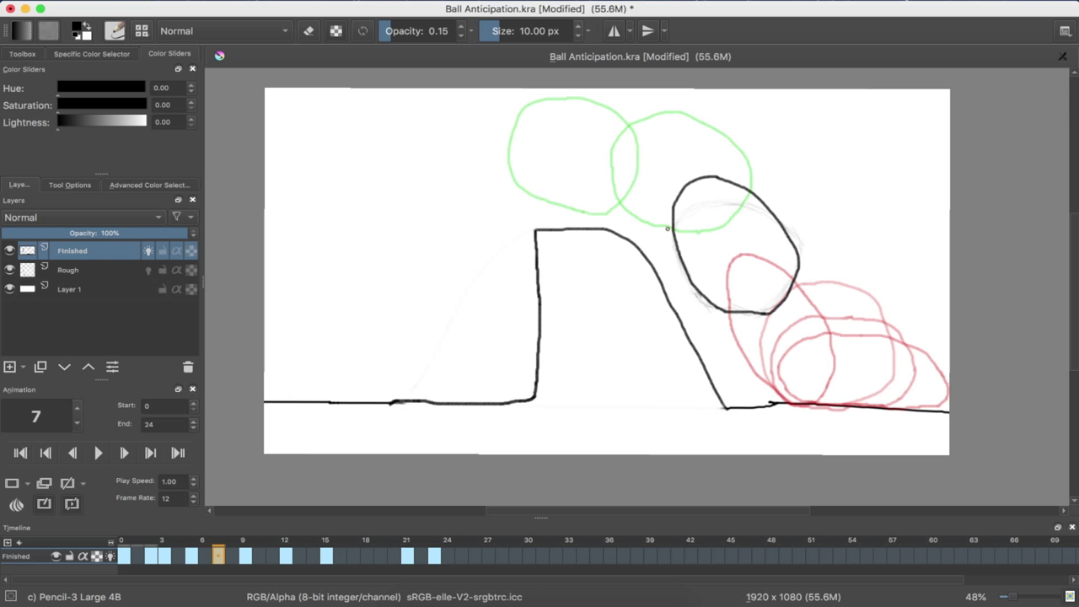
{"action": "key", "text": "Right"}
{"action": "key", "text": "Left"}
{"action": "key", "text": "Left"}
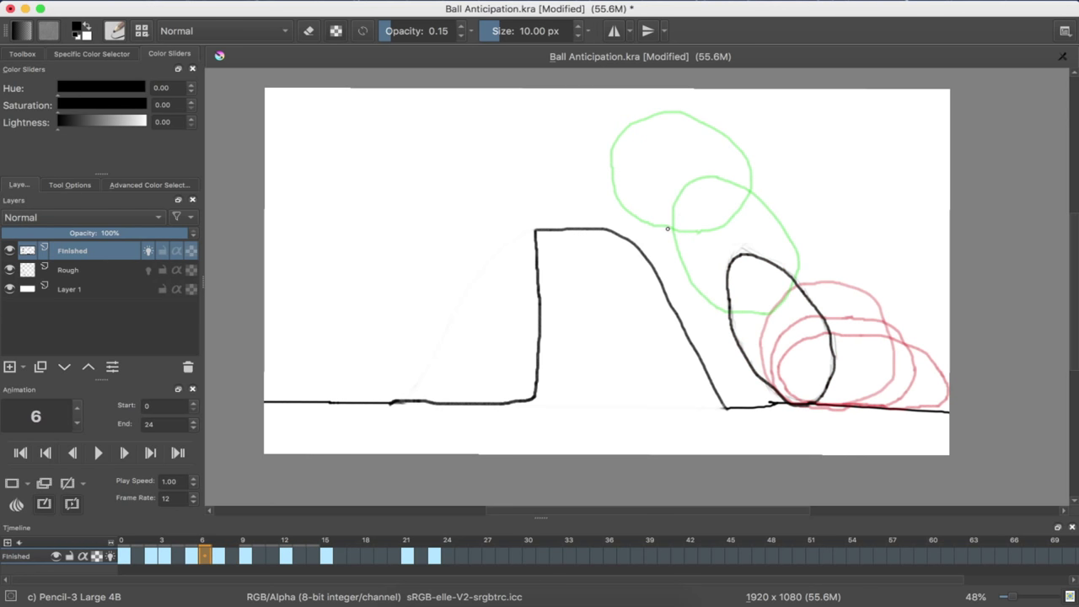
{"action": "key", "text": "Right"}
{"action": "key", "text": "Right"}
{"action": "key", "text": "Right"}
{"action": "key", "text": "Right"}
{"action": "key", "text": "Right"}
{"action": "key", "text": "Right"}
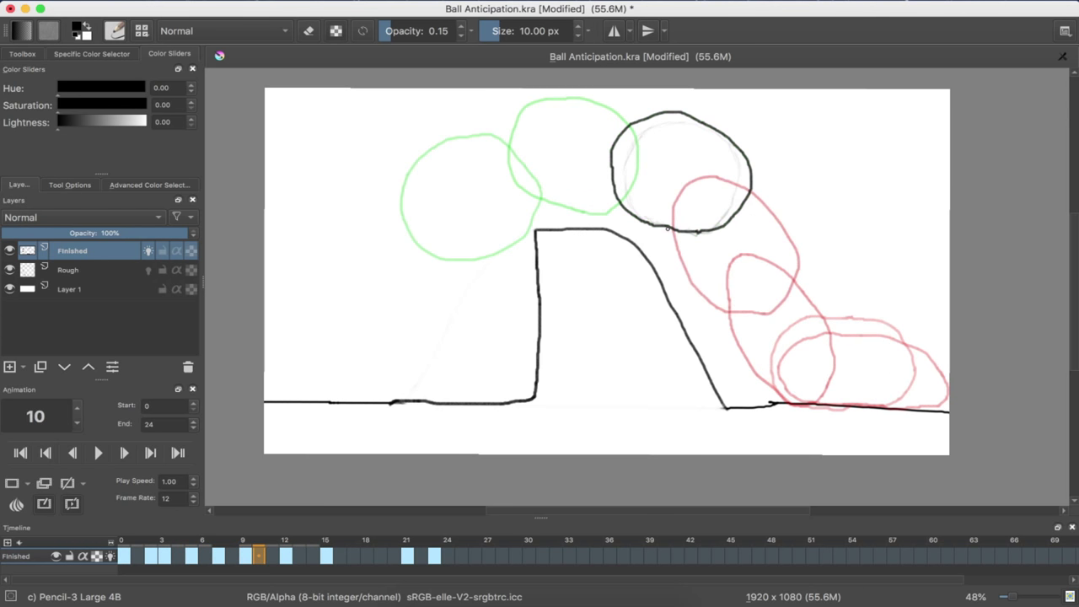
{"action": "key", "text": "Right"}
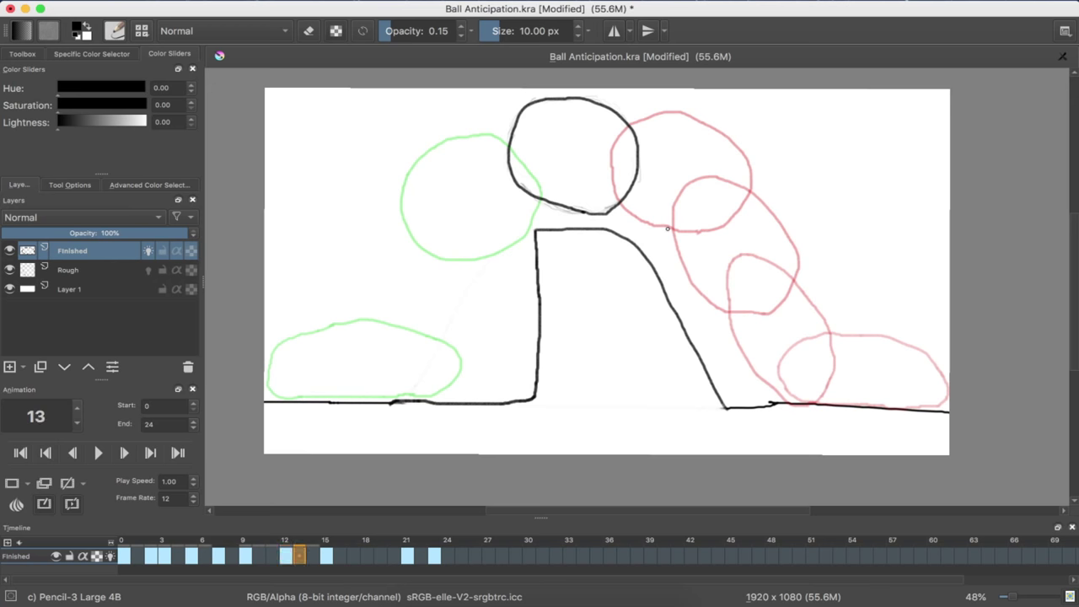
{"action": "key", "text": "Left"}
{"action": "key", "text": "Left"}
{"action": "key", "text": "Left"}
{"action": "key", "text": "Right"}
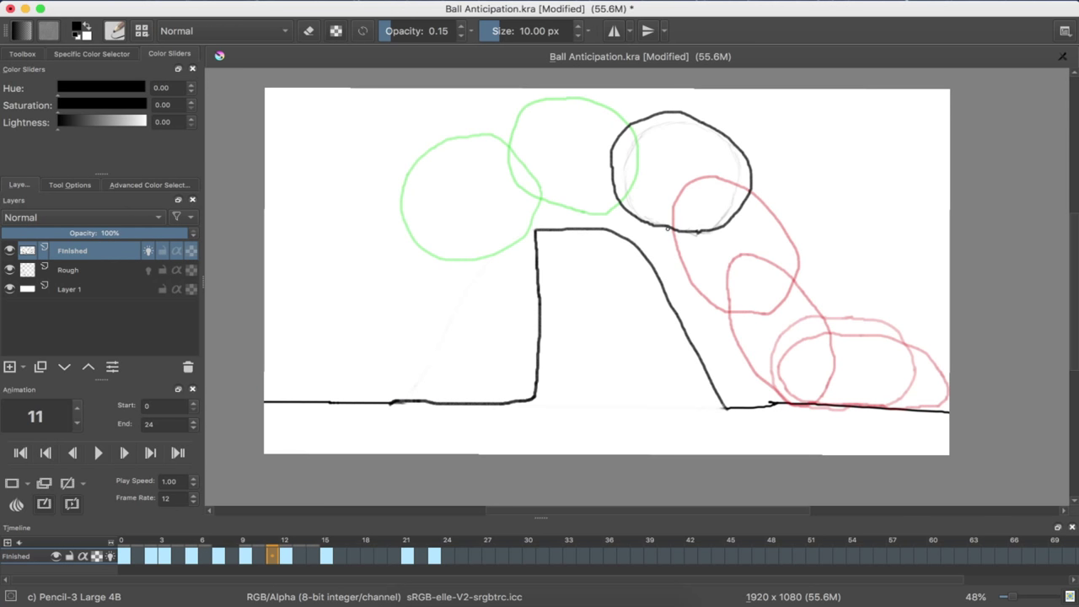
- Check the descending ball on frames 9, 10, 15 and 14
{"action": "left_click", "coordinate": [245, 556]}
{"action": "left_click", "coordinate": [259, 556]}
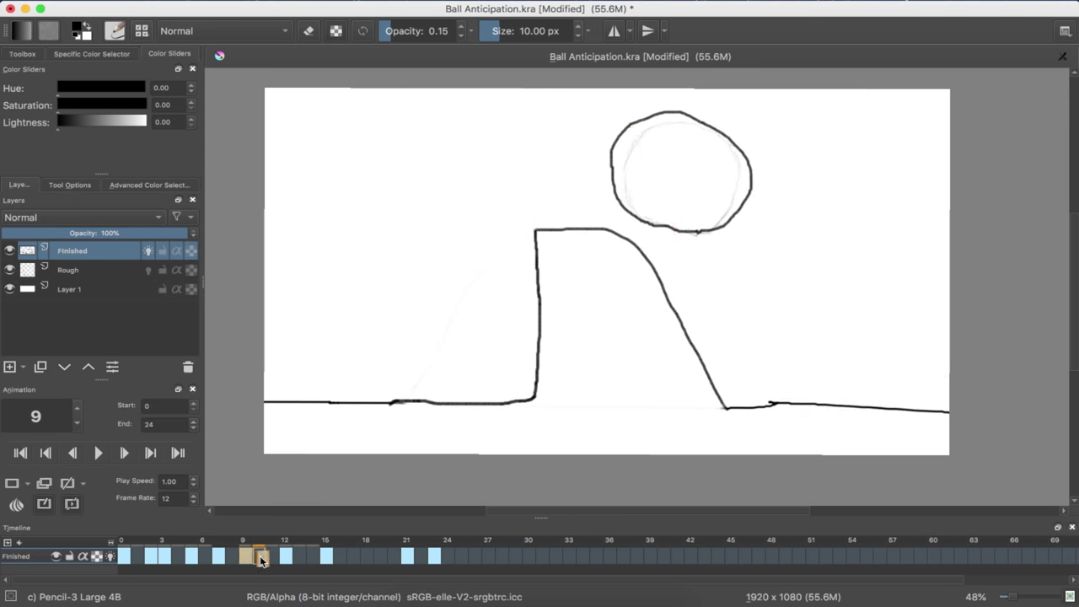
{"action": "left_click", "coordinate": [326, 556]}
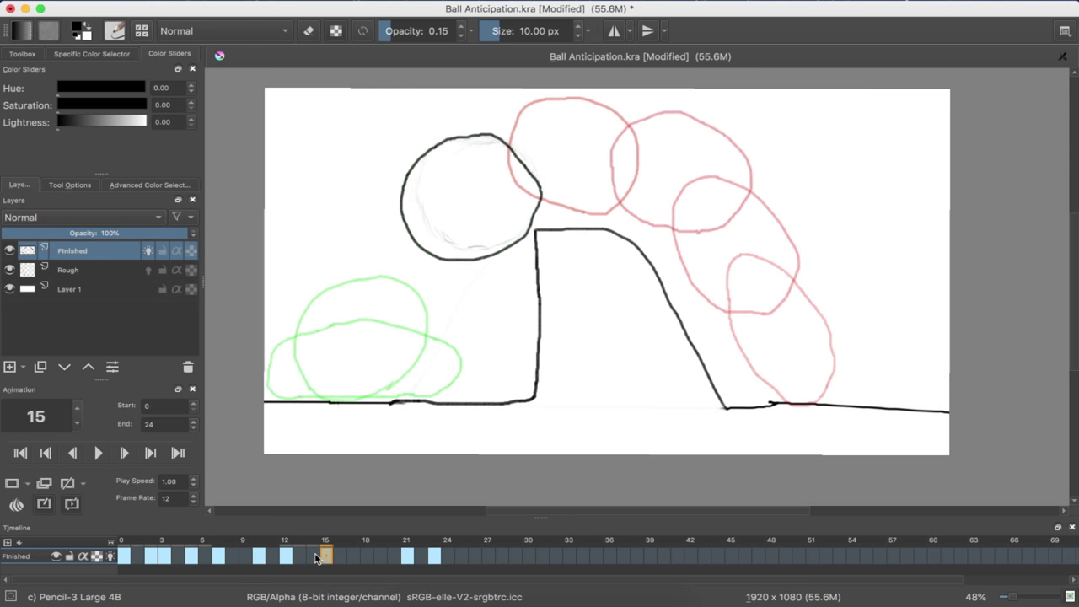
{"action": "left_click", "coordinate": [312, 557]}
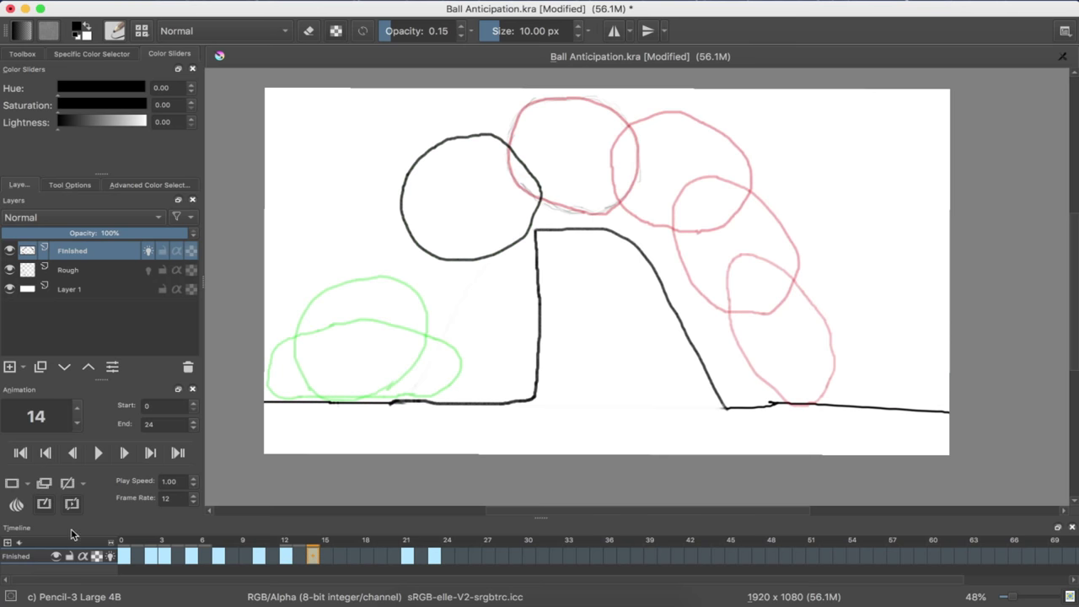
- Turn off onion skins and play the animation from frame 0
{"action": "left_click", "coordinate": [110, 557]}
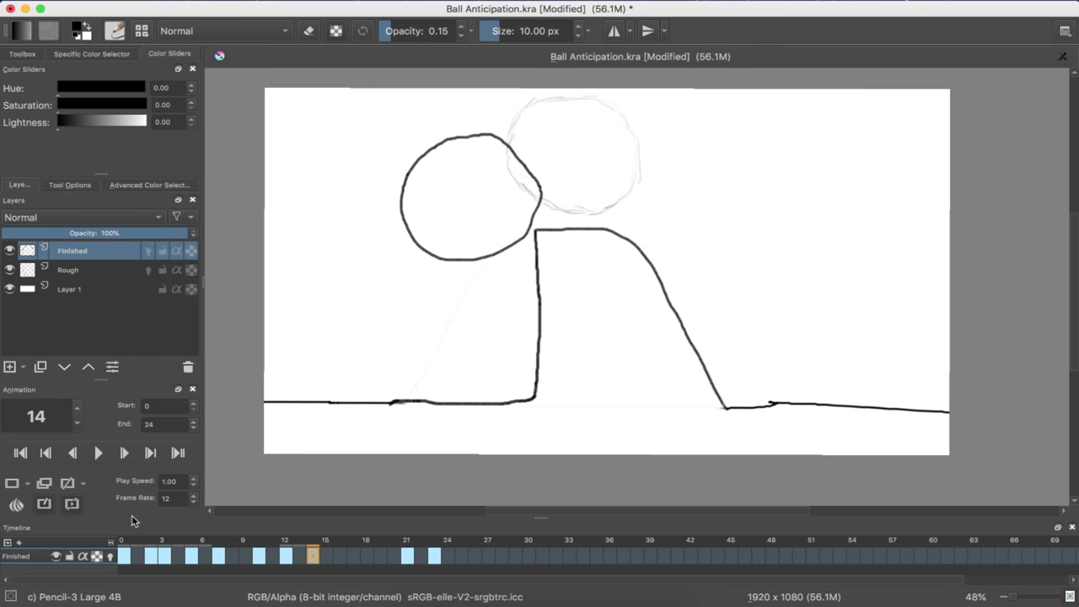
{"action": "left_click", "coordinate": [124, 557]}
{"action": "left_click", "coordinate": [98, 453]}
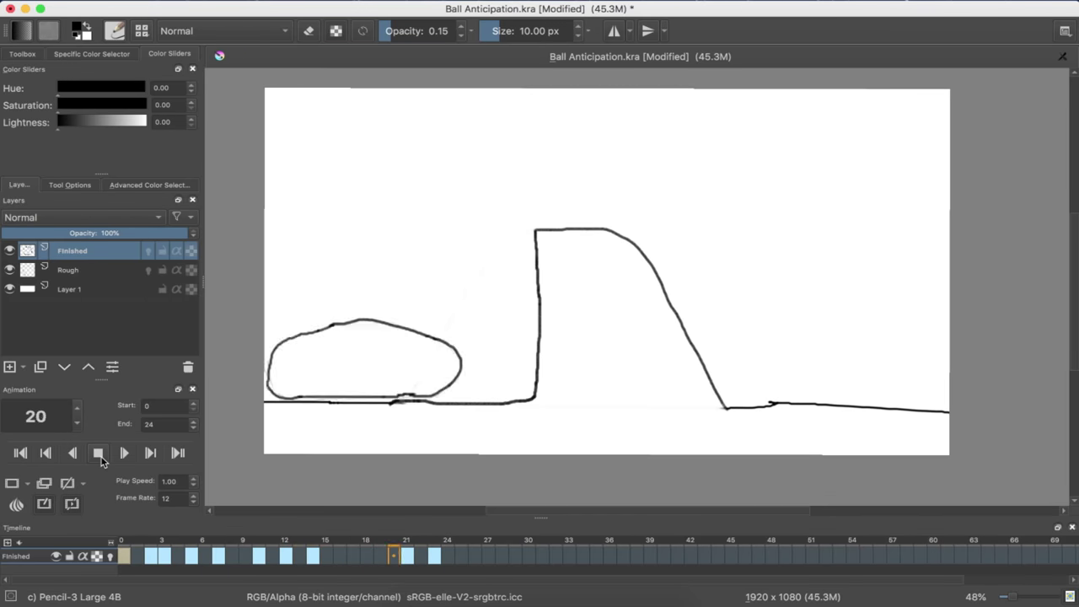
{"action": "left_click", "coordinate": [99, 455]}
{"action": "left_click", "coordinate": [353, 557]}
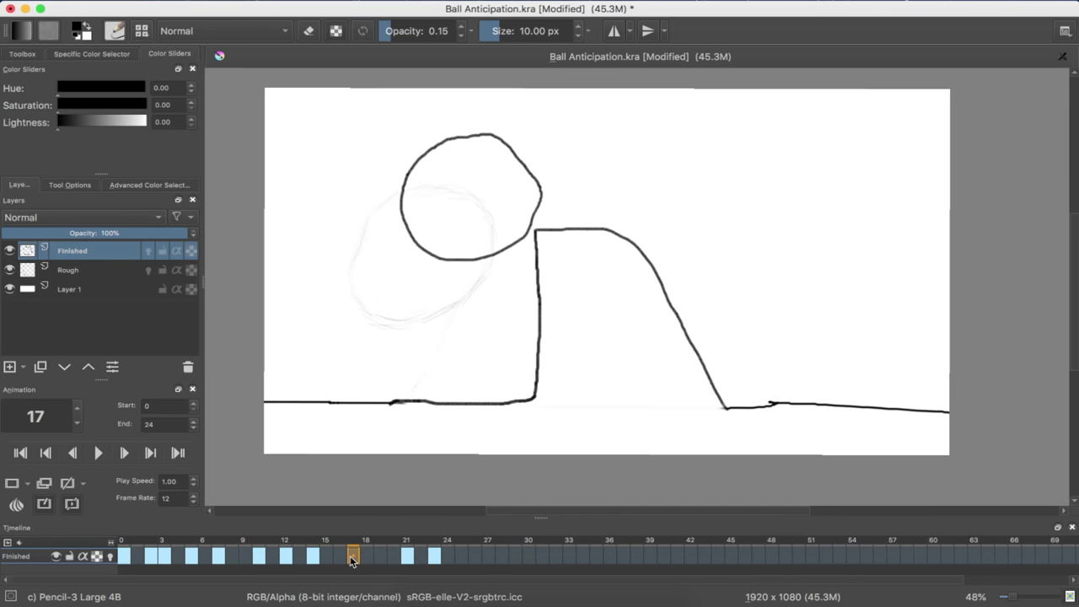
{"action": "key", "text": "Right"}
{"action": "key", "text": "Right"}
{"action": "key", "text": "Right"}
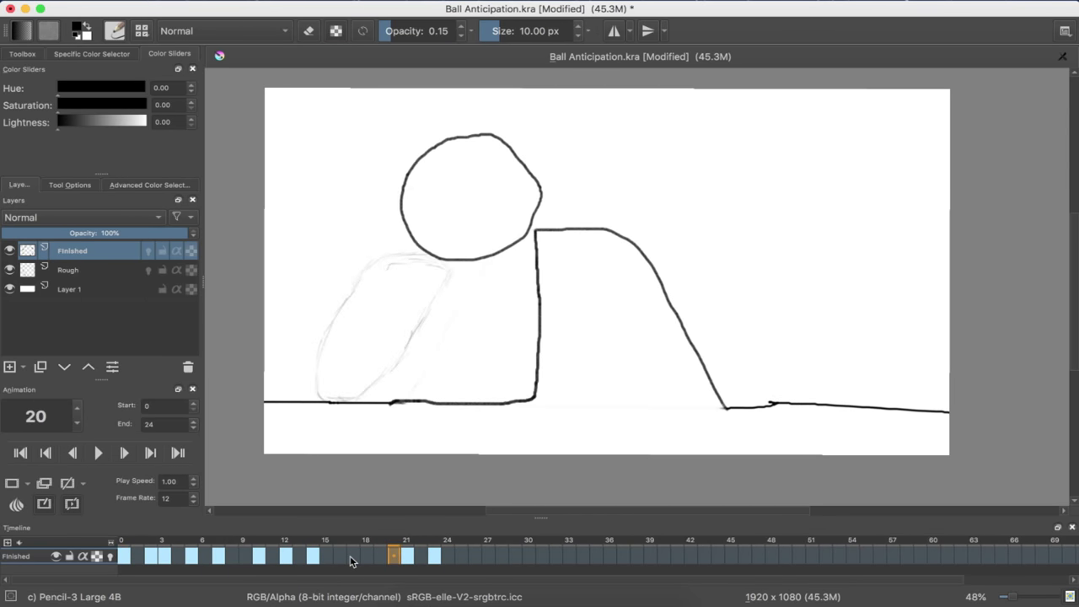
{"action": "key", "text": "Left"}
{"action": "key", "text": "Left"}
{"action": "key", "text": "Right"}
{"action": "key", "text": "Delete"}
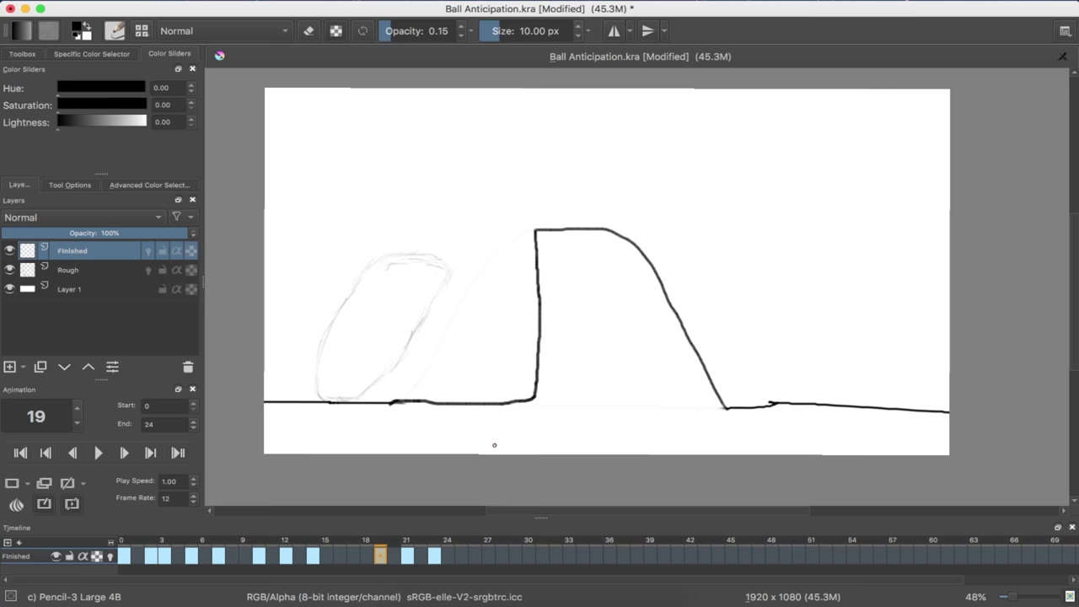
{"action": "key", "text": "Left"}
{"action": "key", "text": "Left"}
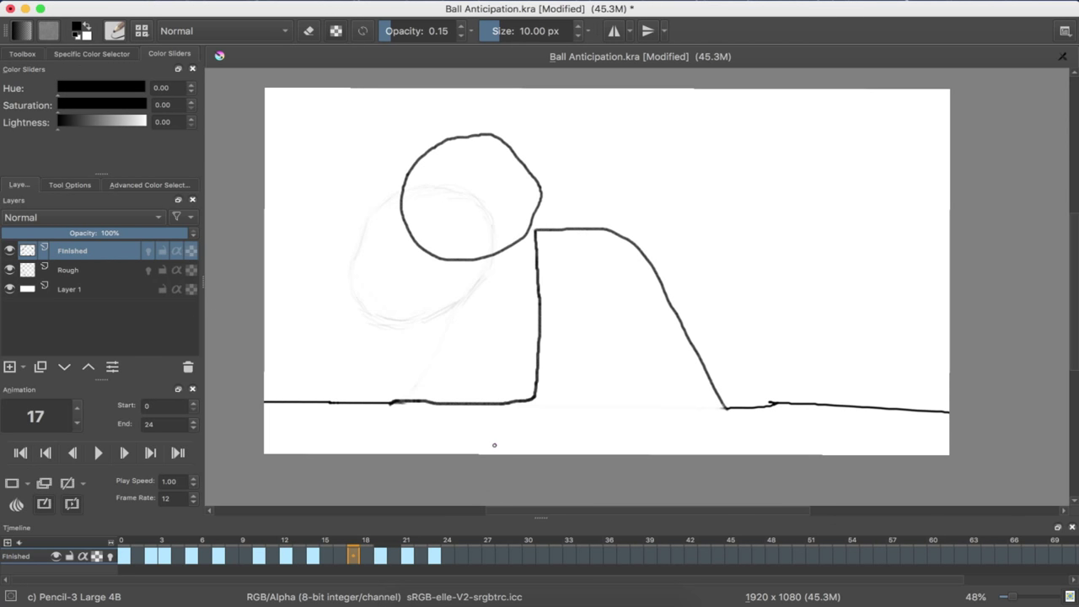
{"action": "key", "text": "Left"}
{"action": "key", "text": "Right"}
{"action": "left_click", "coordinate": [9, 498]}
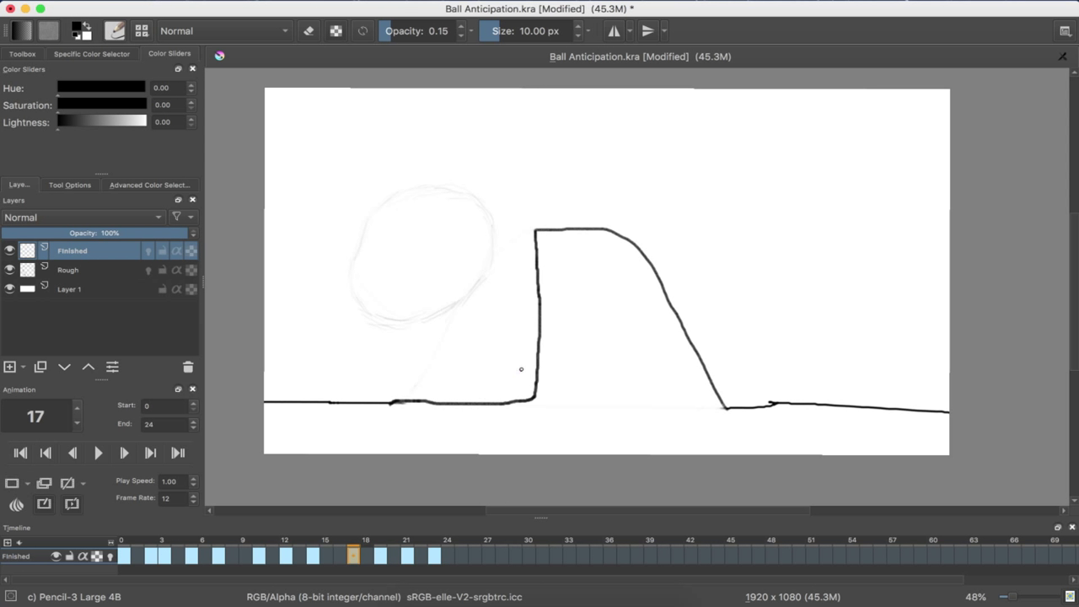
{"action": "key", "text": "Left"}
{"action": "key", "text": "Left"}
{"action": "key", "text": "Right"}
{"action": "key", "text": "Right"}
{"action": "key", "text": "Right"}
{"action": "key", "text": "Right"}
{"action": "key", "text": "Right"}
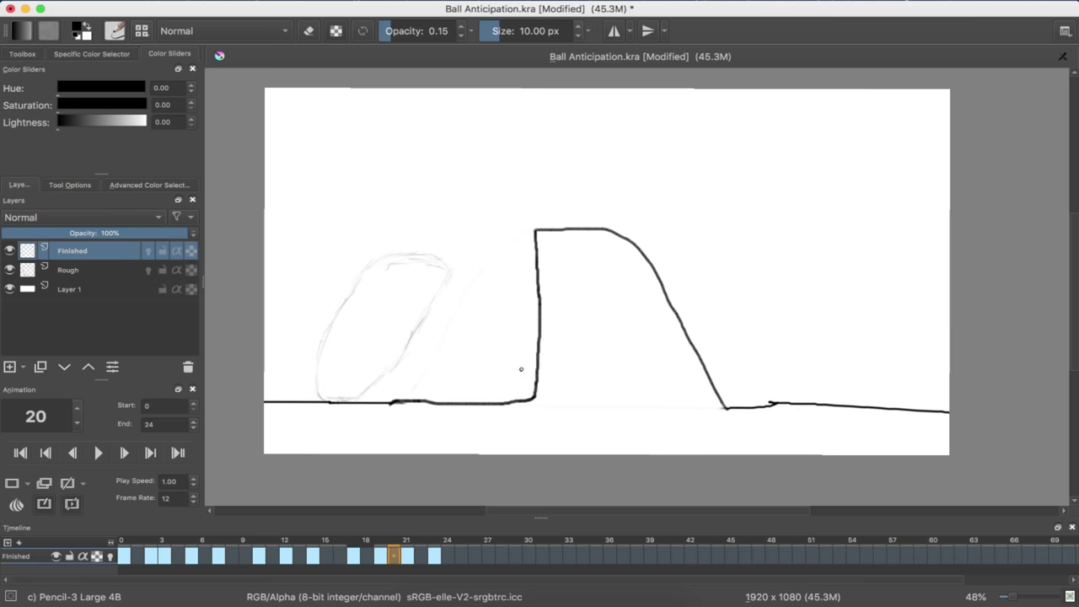
{"action": "key", "text": "Left"}
{"action": "key", "text": "Left"}
{"action": "key", "text": "Left"}
{"action": "key", "text": "Left"}
{"action": "key", "text": "Right"}
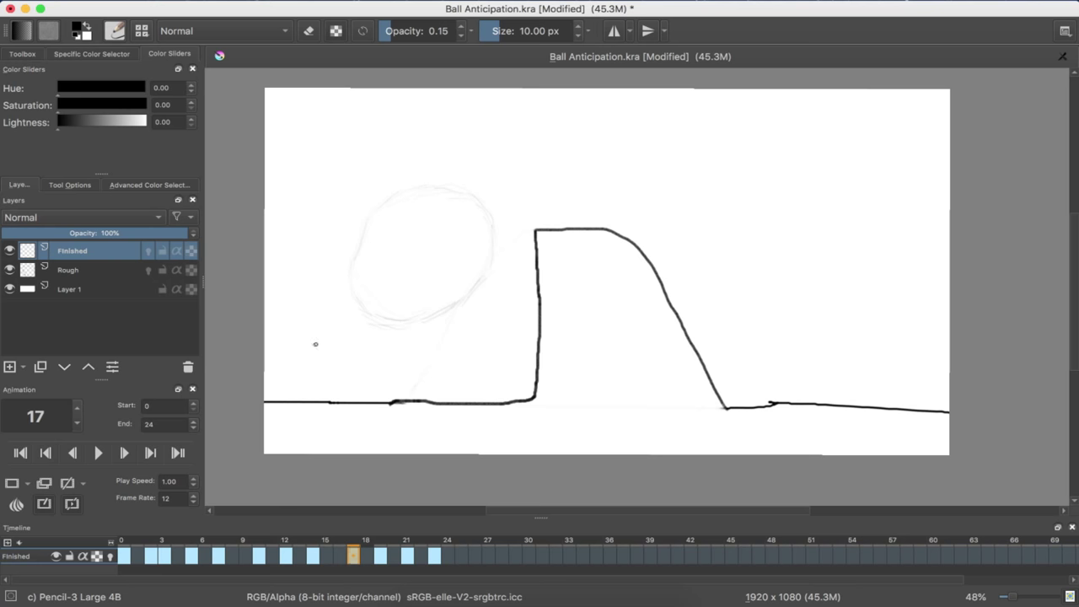
{"action": "left_click", "coordinate": [109, 557]}
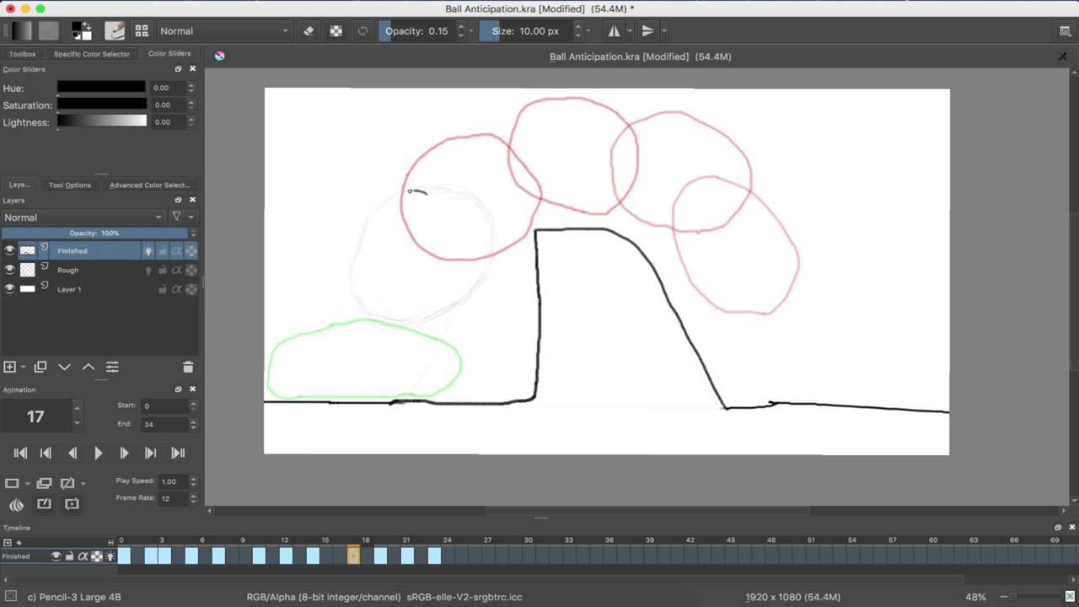
- Ink a closed circle over the rough ball on frame 17, left of the wall
{"action": "left_click_drag", "start_coordinate": [379, 212], "coordinate": [367, 226]}
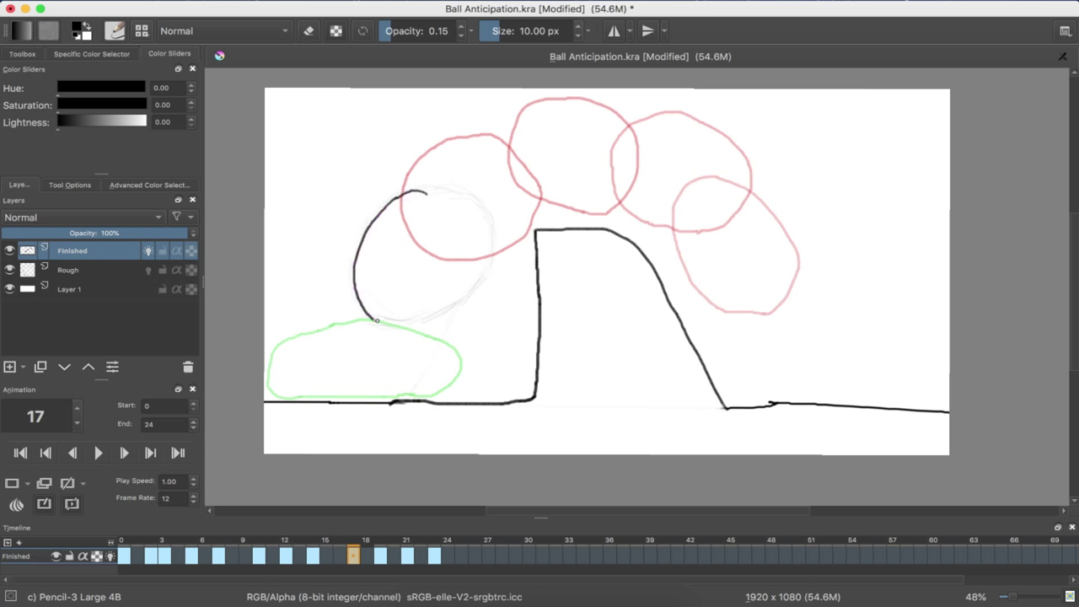
{"action": "left_click_drag", "start_coordinate": [377, 320], "coordinate": [439, 317]}
{"action": "mouse_move", "coordinate": [493, 236]}
{"action": "left_mouse_down"}
{"action": "mouse_move", "coordinate": [484, 208]}
{"action": "mouse_move", "coordinate": [446, 194]}
{"action": "left_mouse_up"}
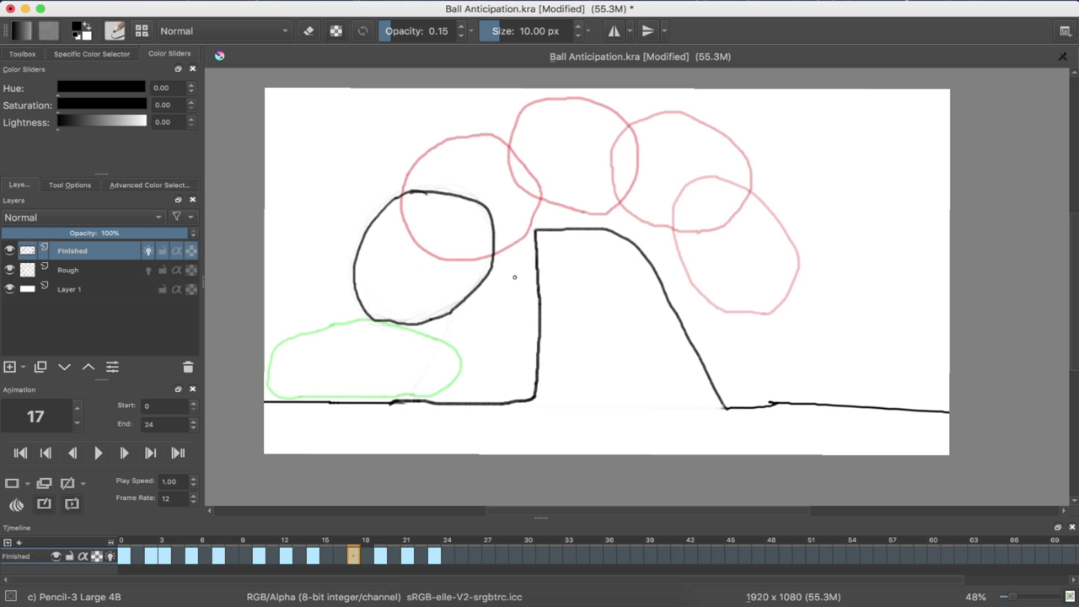
- Move to frame 19 and begin inking its stretched ball
{"action": "key", "text": "Left"}
{"action": "key", "text": "Right"}
{"action": "key", "text": "Right"}
{"action": "key", "text": "Right"}
{"action": "key", "text": "Right"}
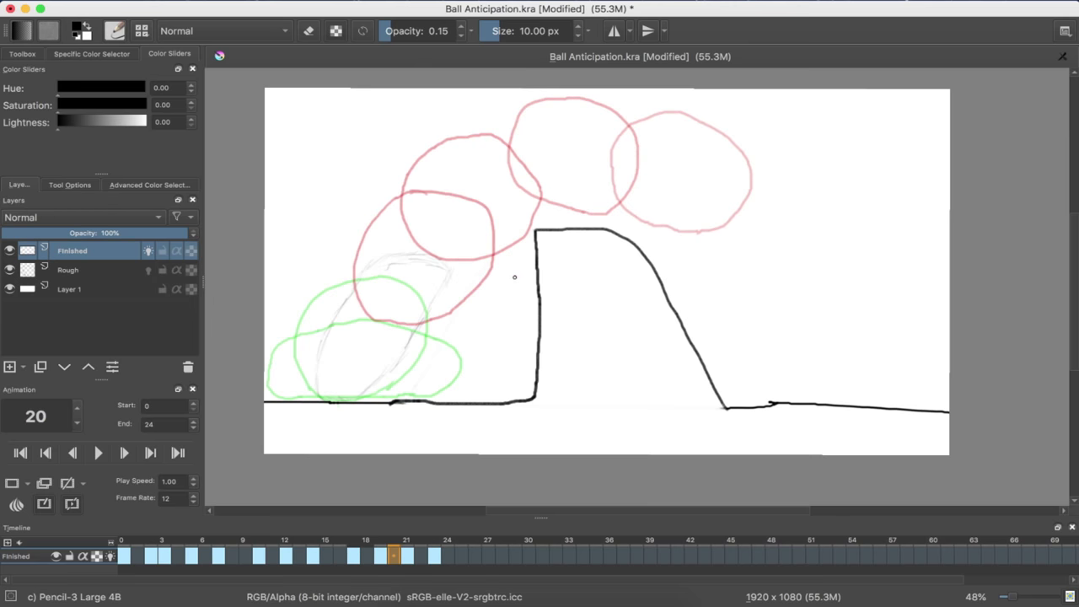
{"action": "key", "text": "Right"}
{"action": "key", "text": "Left"}
{"action": "key", "text": "Left"}
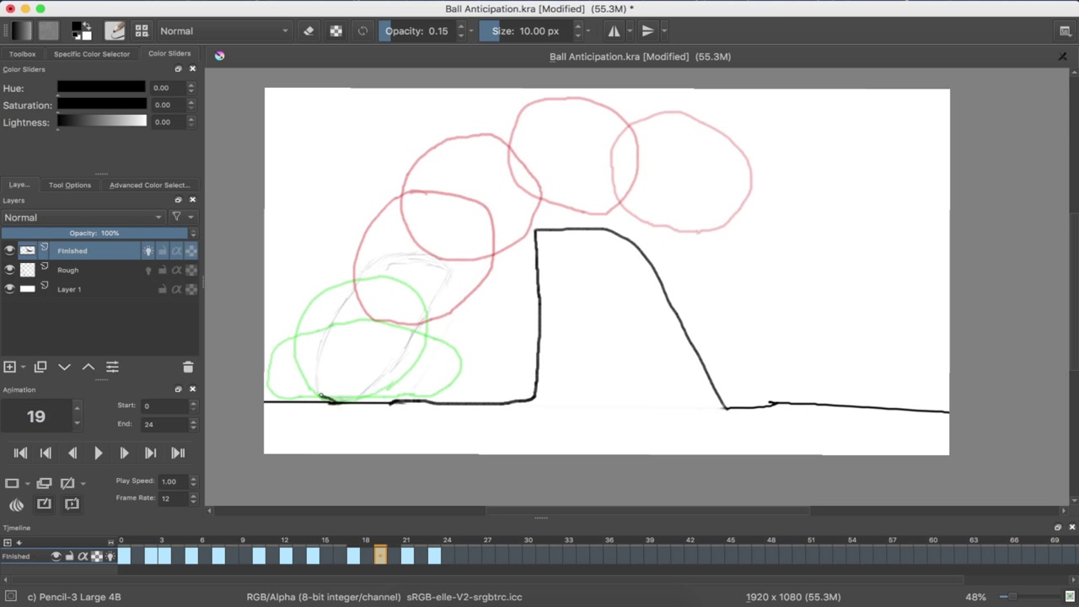
{"action": "left_click_drag", "start_coordinate": [320, 396], "coordinate": [316, 383]}
- Ink a closed tilted oval on frame 19, undoing failed strokes, then hide the Finished onion skins
{"action": "left_click_drag", "start_coordinate": [325, 341], "coordinate": [337, 310]}
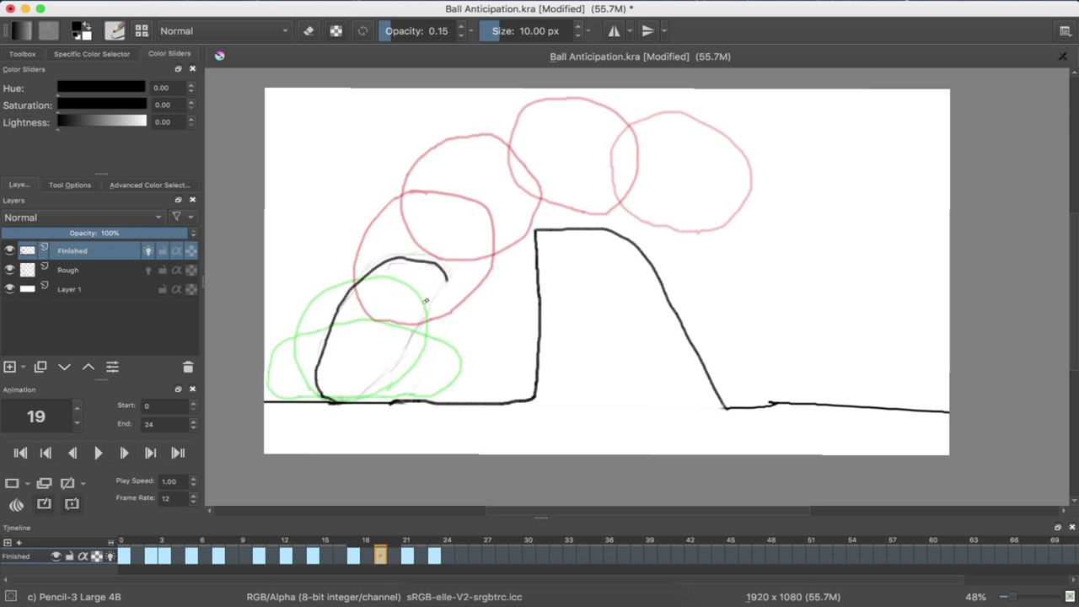
{"action": "key", "text": "ctrl+z"}
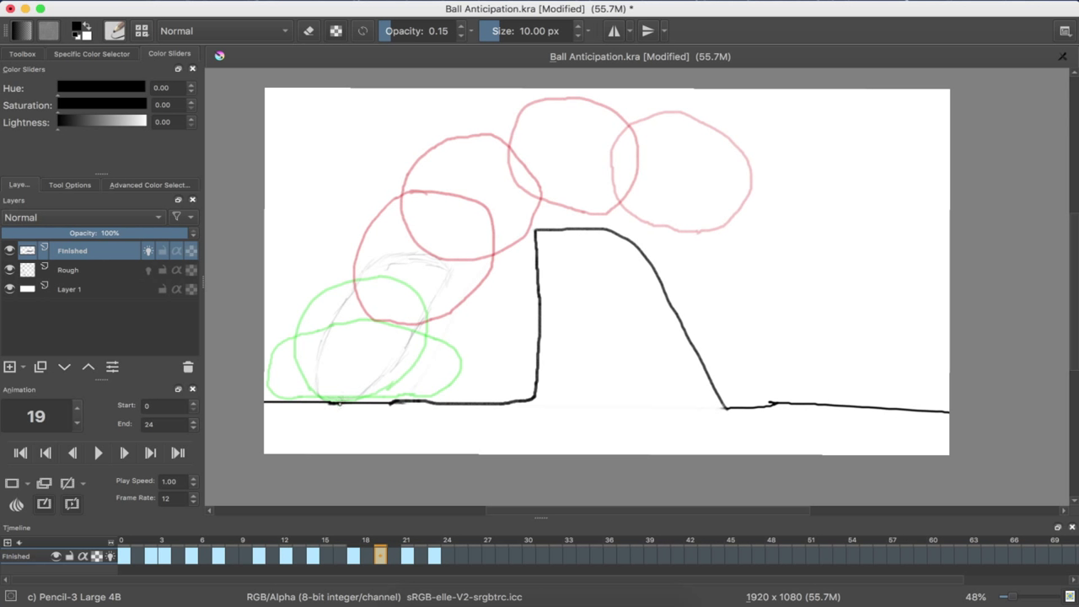
{"action": "left_click_drag", "start_coordinate": [385, 371], "coordinate": [400, 348]}
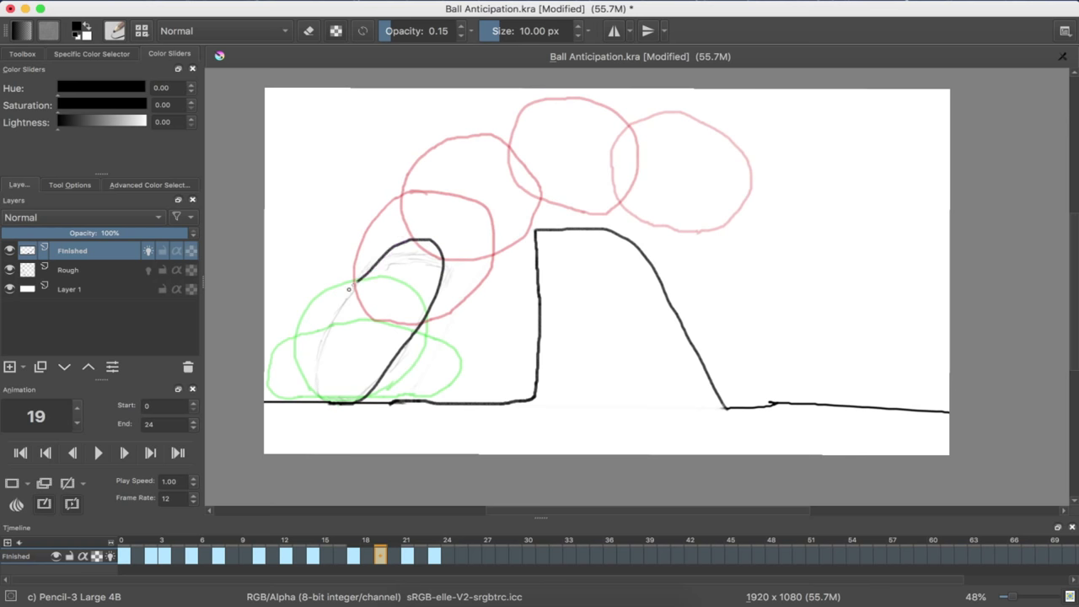
{"action": "left_click_drag", "start_coordinate": [348, 289], "coordinate": [332, 308]}
{"action": "left_click_drag", "start_coordinate": [322, 345], "coordinate": [326, 381]}
{"action": "key", "text": "ctrl+z"}
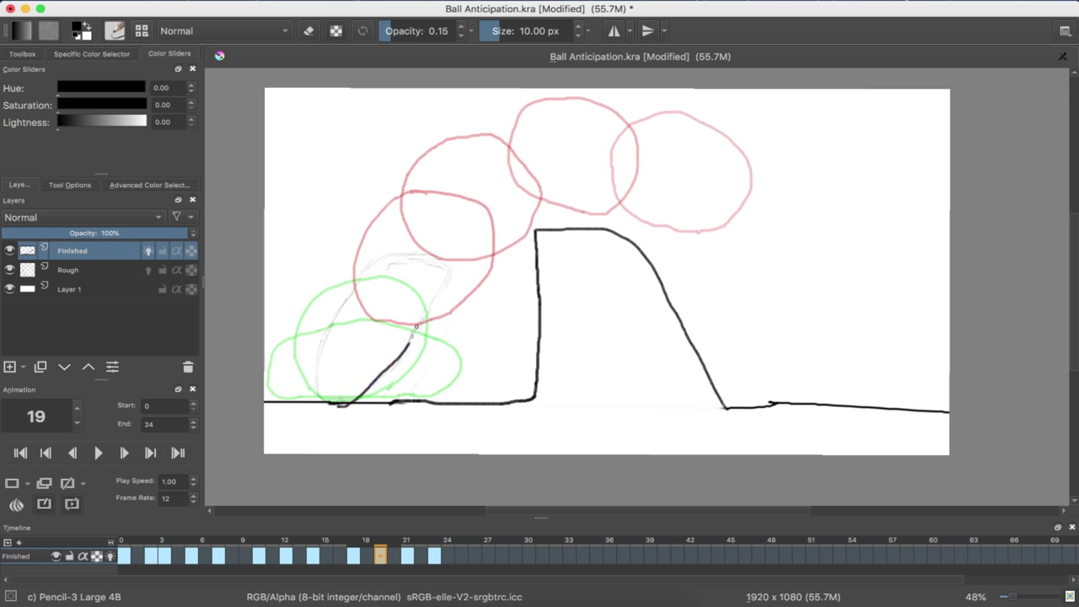
{"action": "mouse_move", "coordinate": [416, 326]}
{"action": "left_mouse_down"}
{"action": "mouse_move", "coordinate": [431, 263]}
{"action": "mouse_move", "coordinate": [400, 253]}
{"action": "mouse_move", "coordinate": [369, 263]}
{"action": "mouse_move", "coordinate": [333, 299]}
{"action": "mouse_move", "coordinate": [320, 340]}
{"action": "left_mouse_up"}
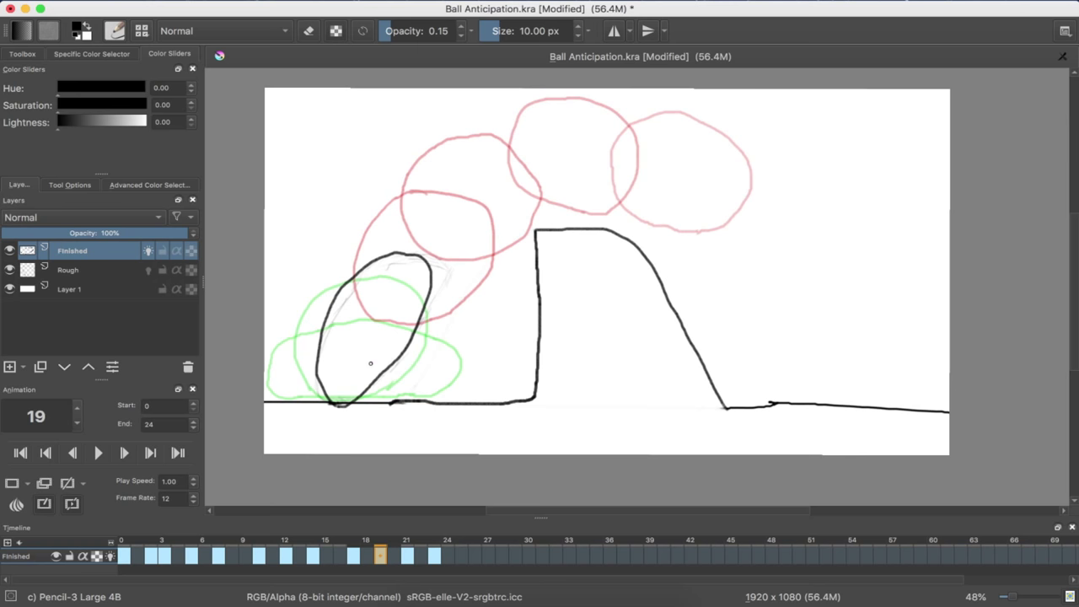
{"action": "left_click", "coordinate": [112, 557]}
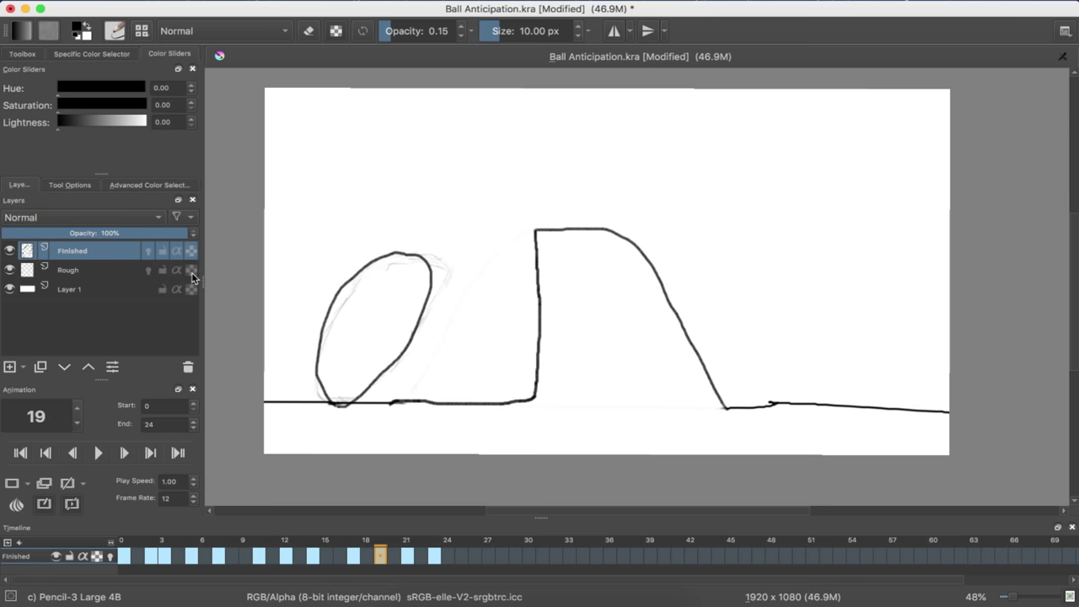
{"action": "left_click", "coordinate": [149, 271]}
- Turn off the Rough layer's onion skins, hide the Rough layer and jump to frame 0
{"action": "left_click", "coordinate": [148, 272]}
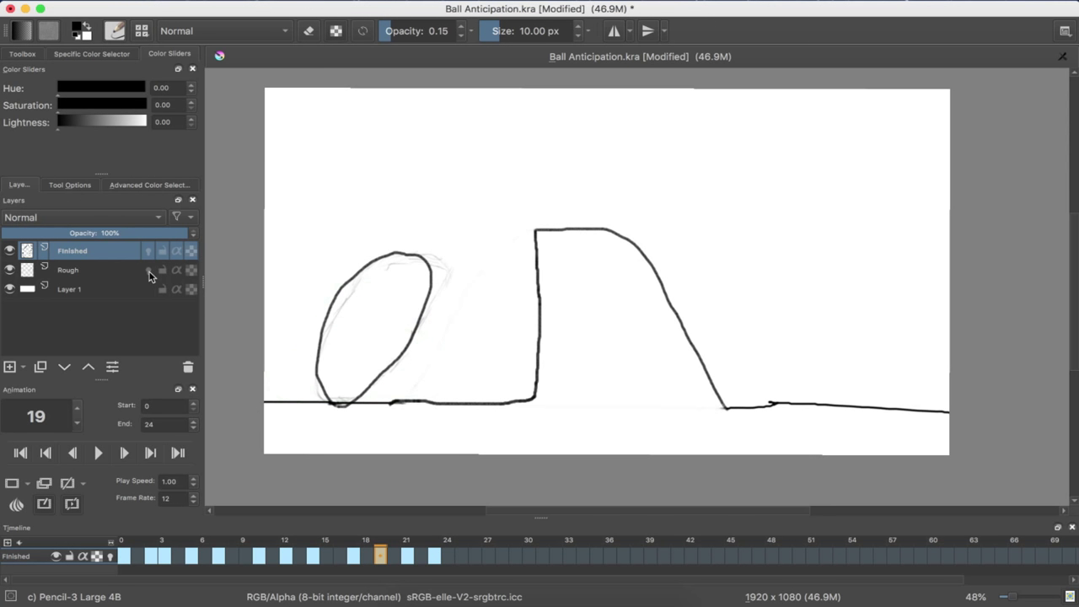
{"action": "left_click", "coordinate": [8, 271]}
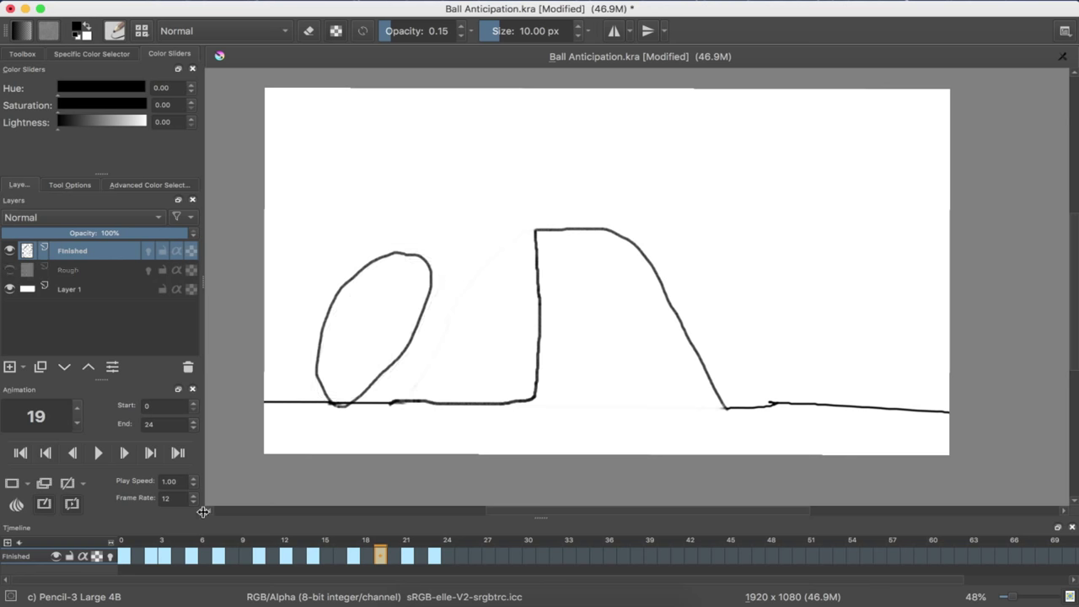
{"action": "left_click", "coordinate": [124, 555]}
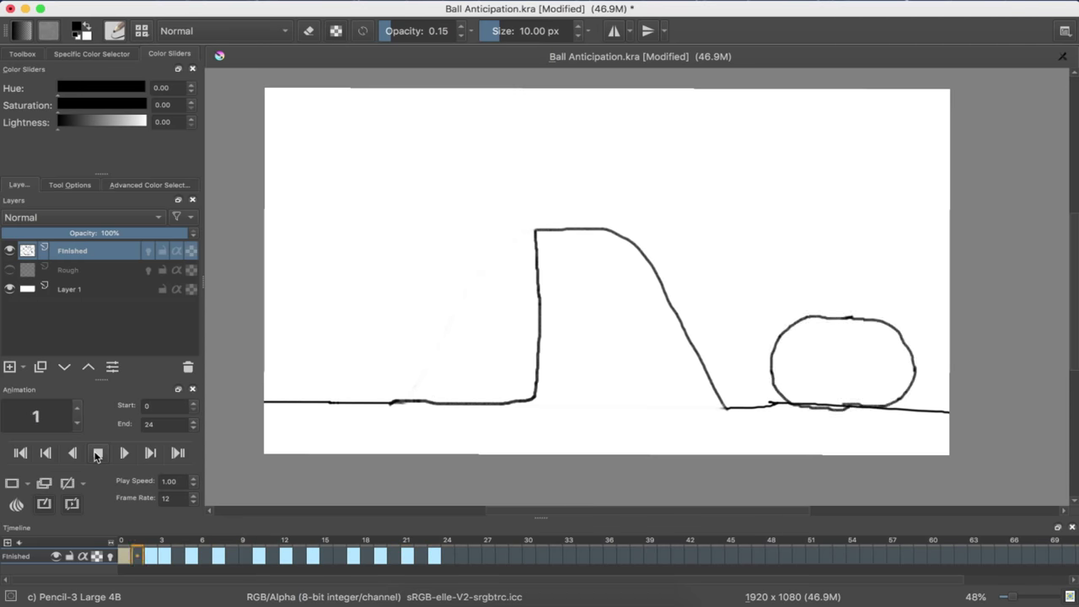
- Stop playback, review frames 19–21, then play from frame 16 to check the motion
{"action": "left_click", "coordinate": [97, 453]}
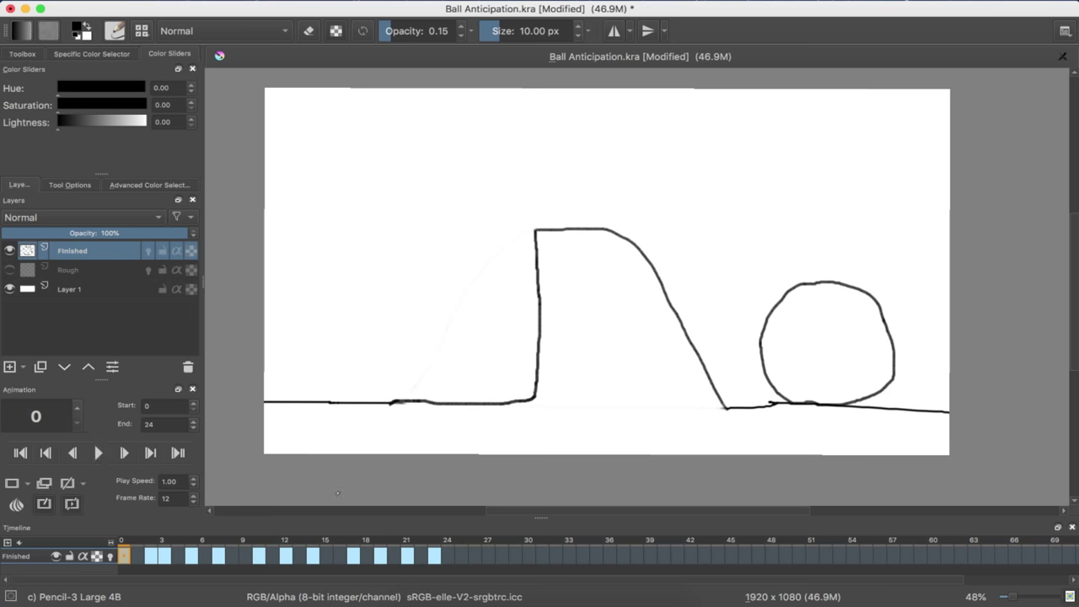
{"action": "left_click", "coordinate": [378, 563]}
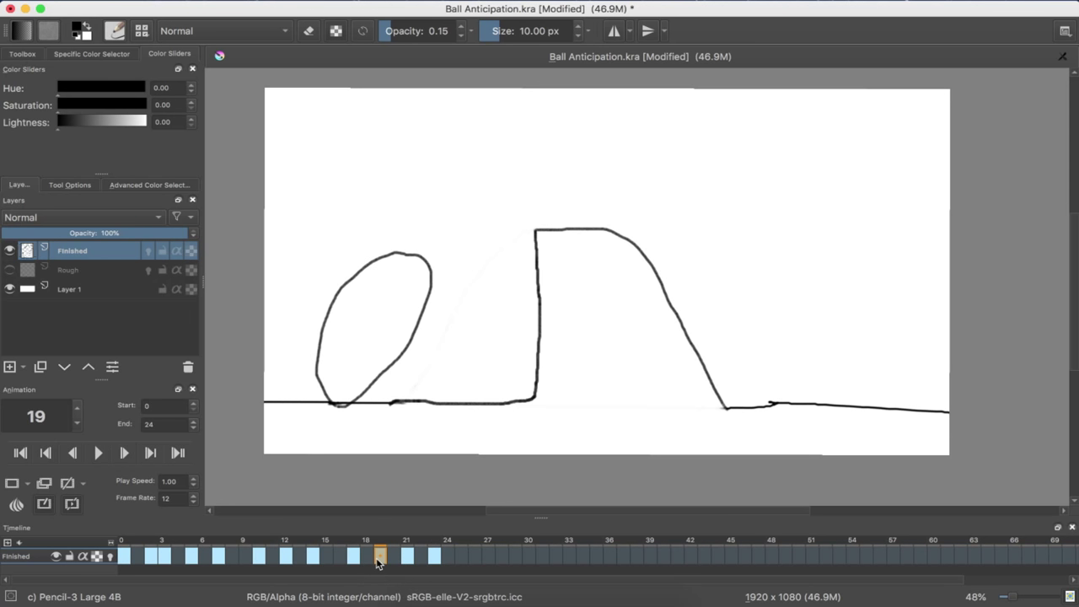
{"action": "key", "text": "Right"}
{"action": "key", "text": "Right"}
{"action": "key", "text": "Left"}
{"action": "left_click", "coordinate": [378, 563]}
{"action": "left_click", "coordinate": [396, 565]}
{"action": "left_click", "coordinate": [339, 556]}
{"action": "left_click", "coordinate": [103, 455]}
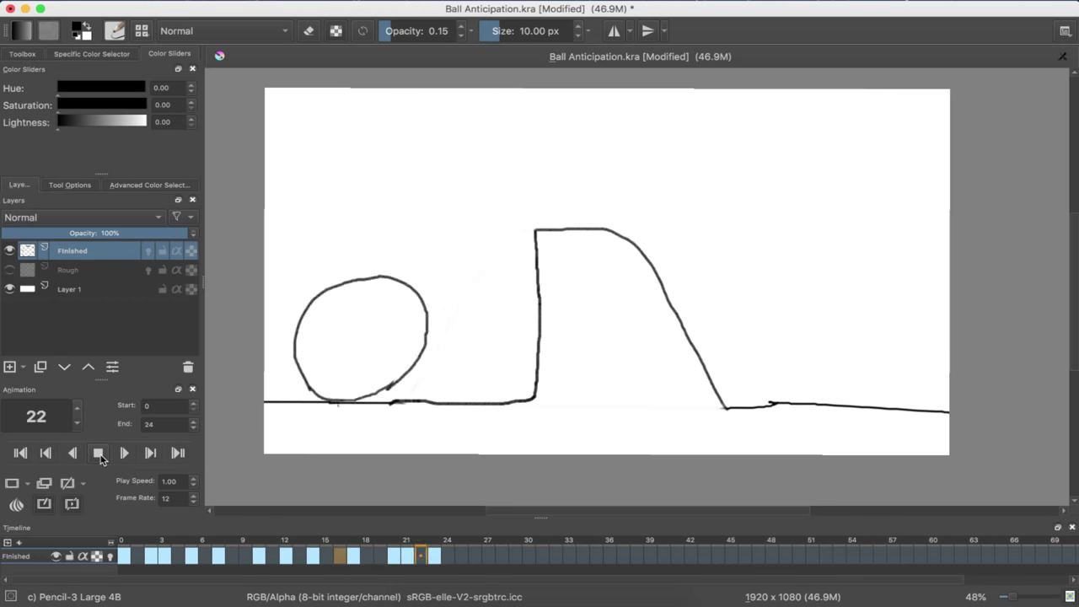
{"action": "left_click", "coordinate": [98, 454]}
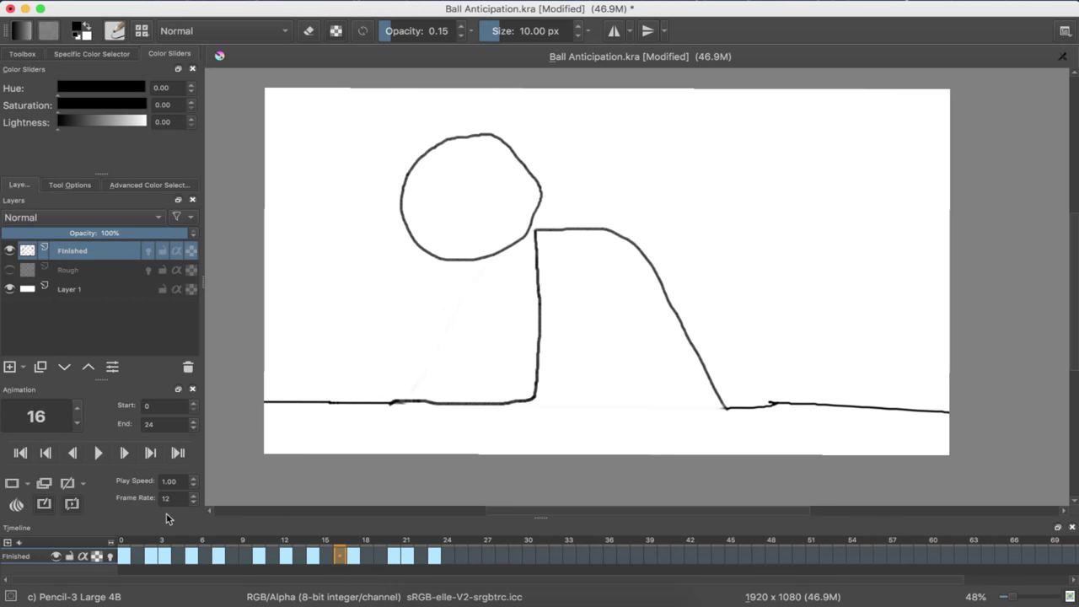
- Set the frame rate to 24 and preview the playback
{"action": "left_click", "coordinate": [169, 498]}
{"action": "left_click", "coordinate": [93, 458]}
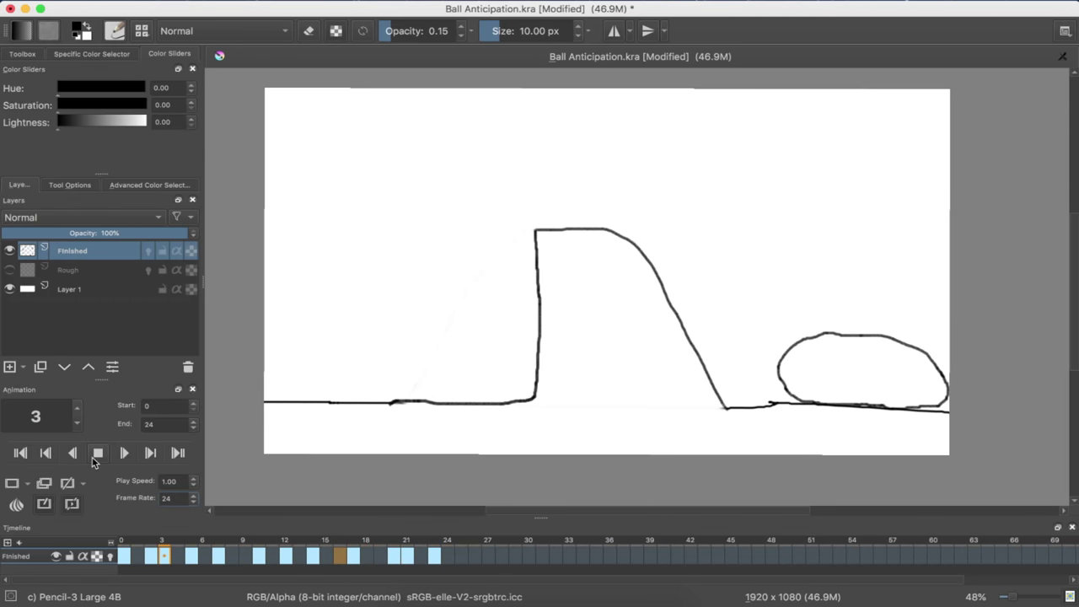
{"action": "left_click", "coordinate": [94, 458]}
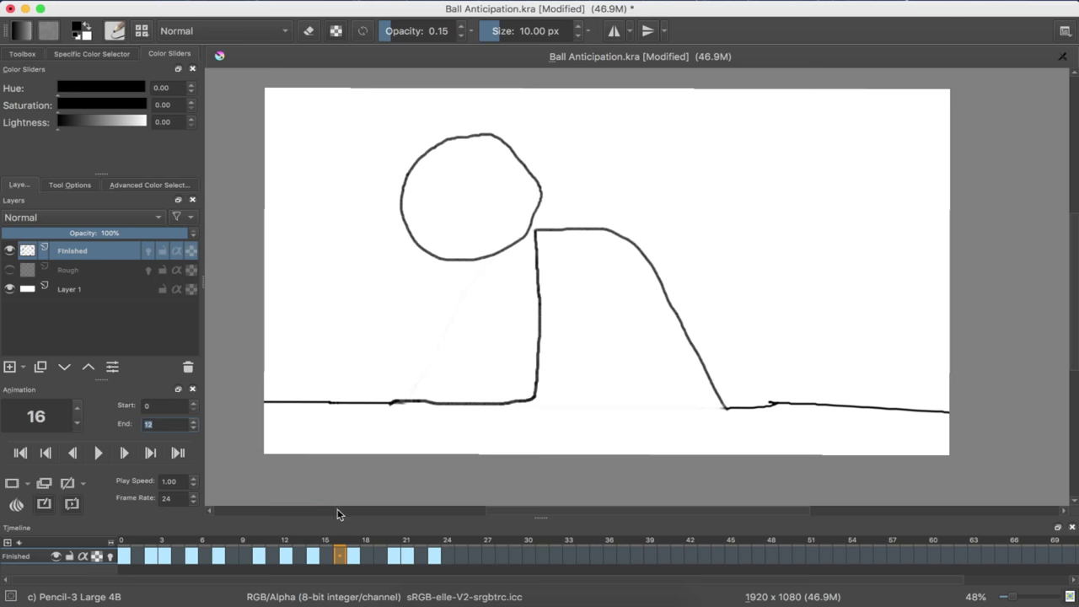
- Compare frames 18–21, then play and stop the animation from frame 15
{"action": "left_click", "coordinate": [390, 556]}
{"action": "left_click", "coordinate": [377, 560]}
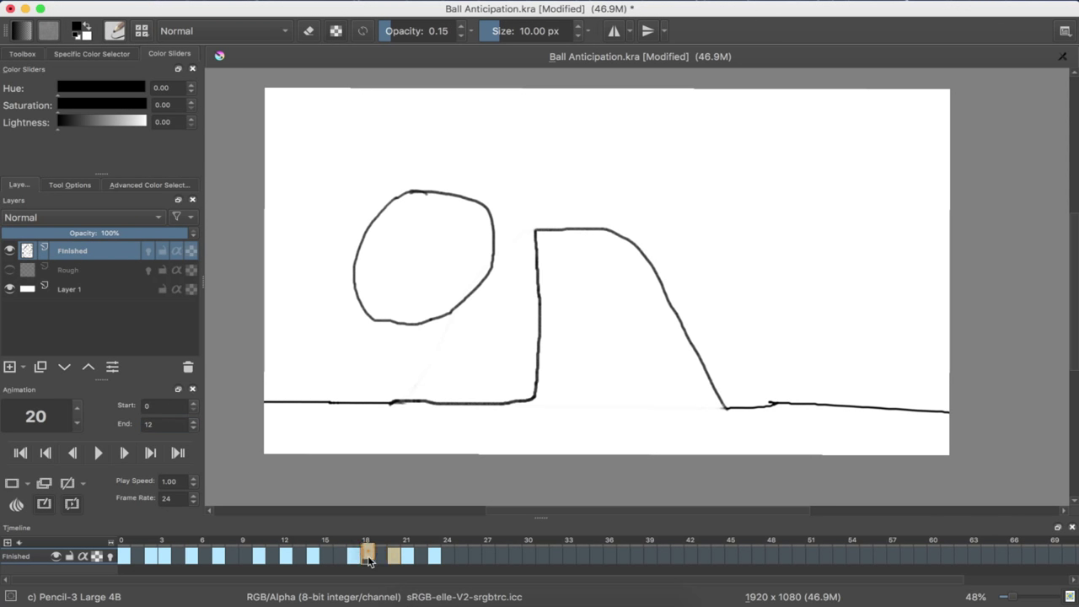
{"action": "left_click", "coordinate": [391, 560]}
{"action": "left_click", "coordinate": [401, 560]}
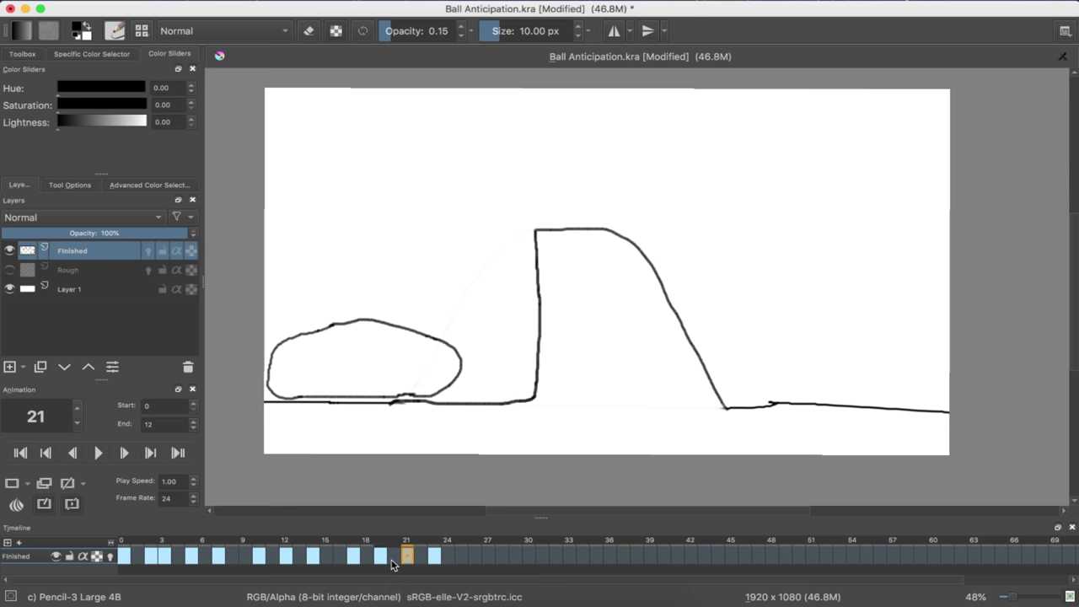
{"action": "left_click", "coordinate": [366, 560]}
{"action": "left_click", "coordinate": [393, 560]}
{"action": "left_click", "coordinate": [396, 560]}
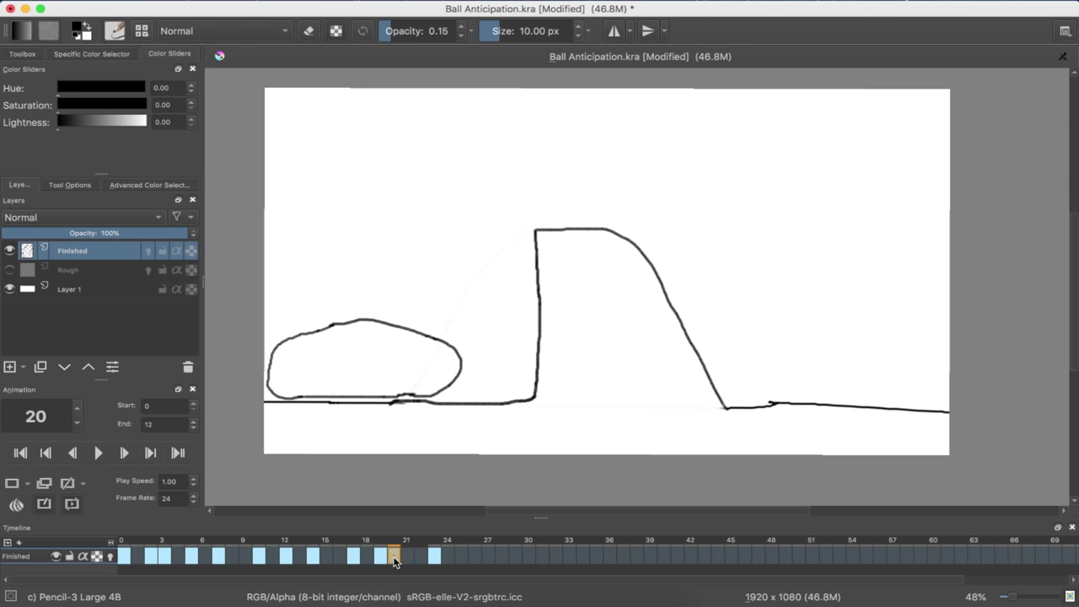
{"action": "left_click", "coordinate": [368, 560]}
{"action": "left_click", "coordinate": [326, 556]}
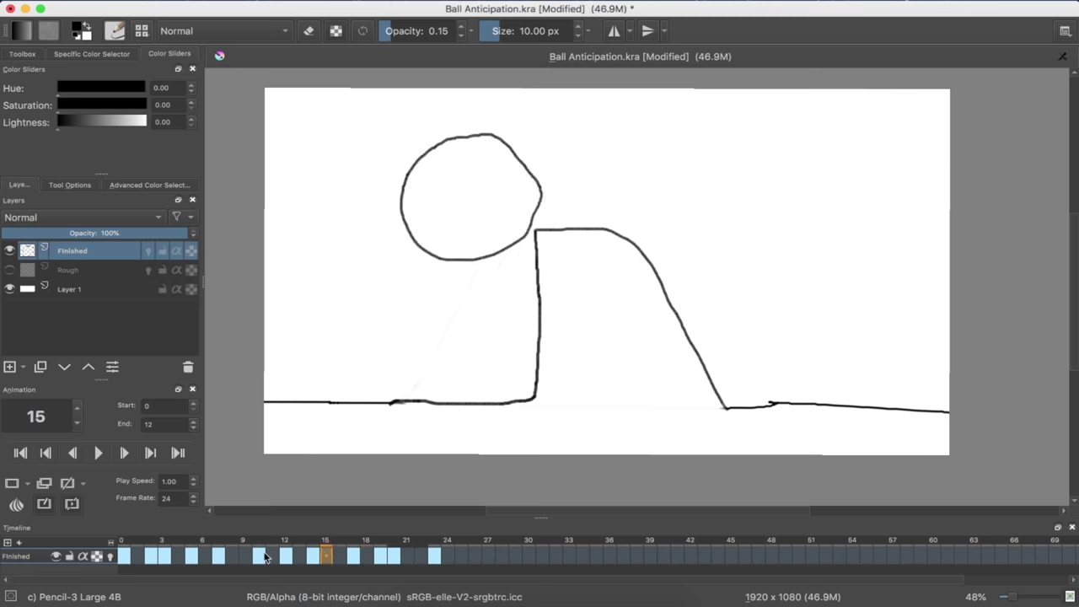
{"action": "left_click", "coordinate": [99, 453]}
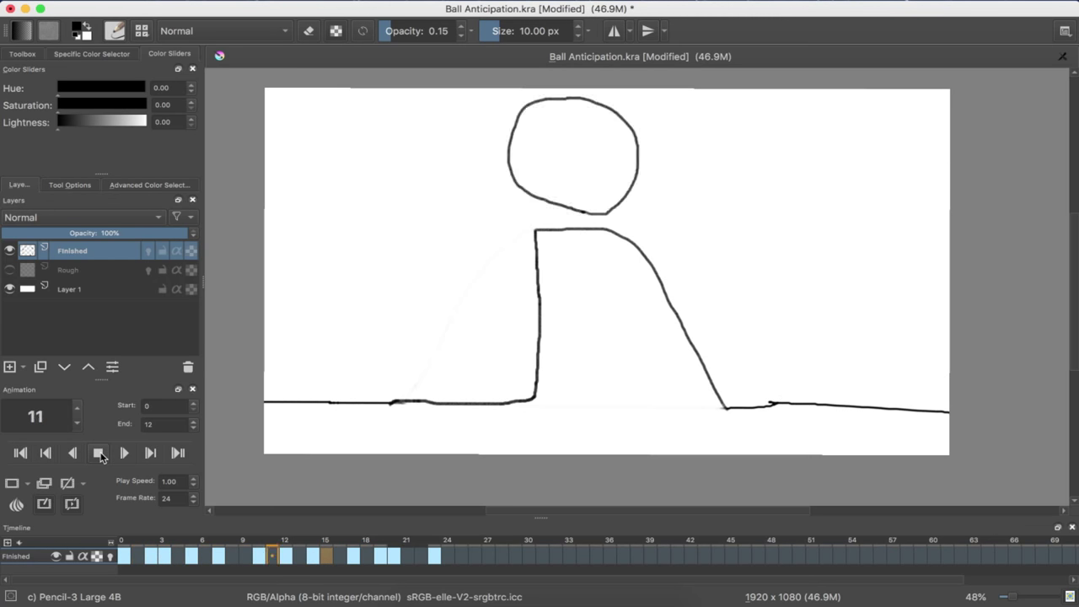
{"action": "left_click", "coordinate": [98, 452]}
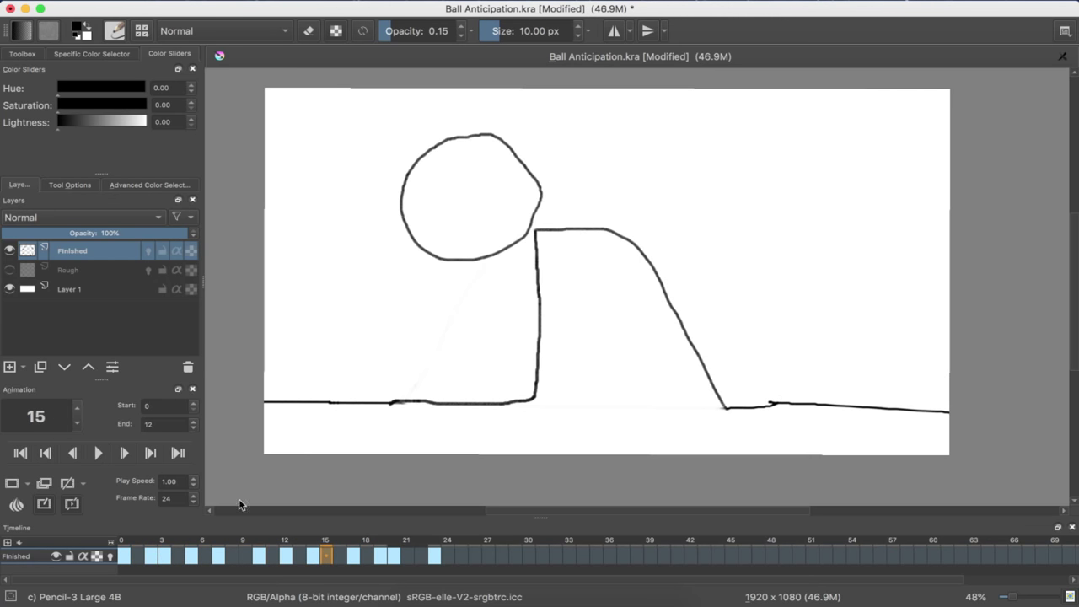
- Set the animation end frame to 24 and the frame rate to 12
{"action": "left_click", "coordinate": [462, 556]}
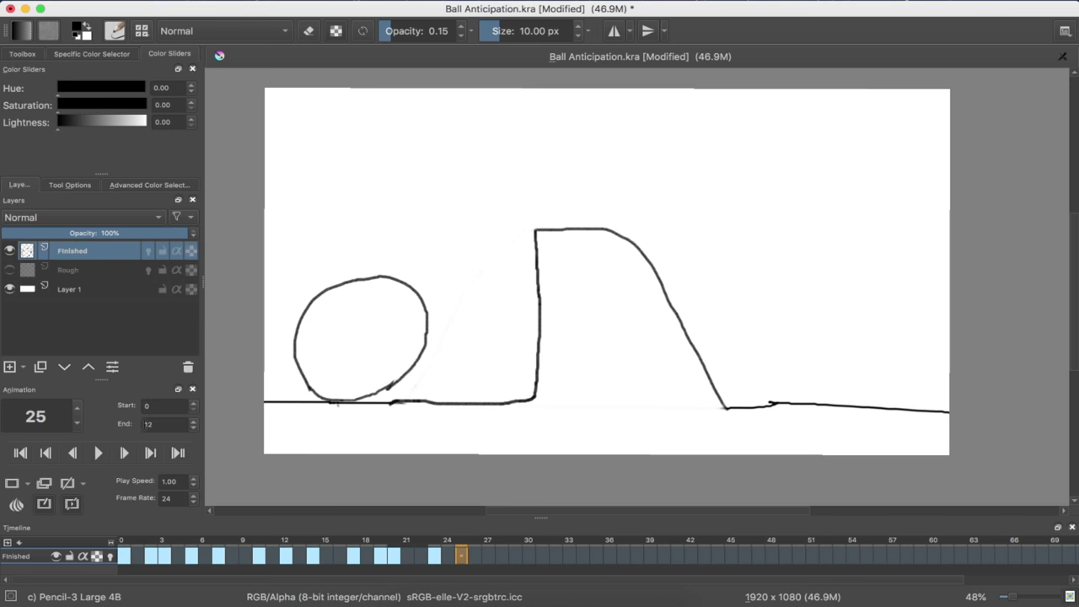
{"action": "left_click", "coordinate": [148, 426]}
{"action": "type", "text": "15"}
{"action": "left_click", "coordinate": [166, 498]}
{"action": "type", "text": "12"}
{"action": "left_click", "coordinate": [137, 555]}
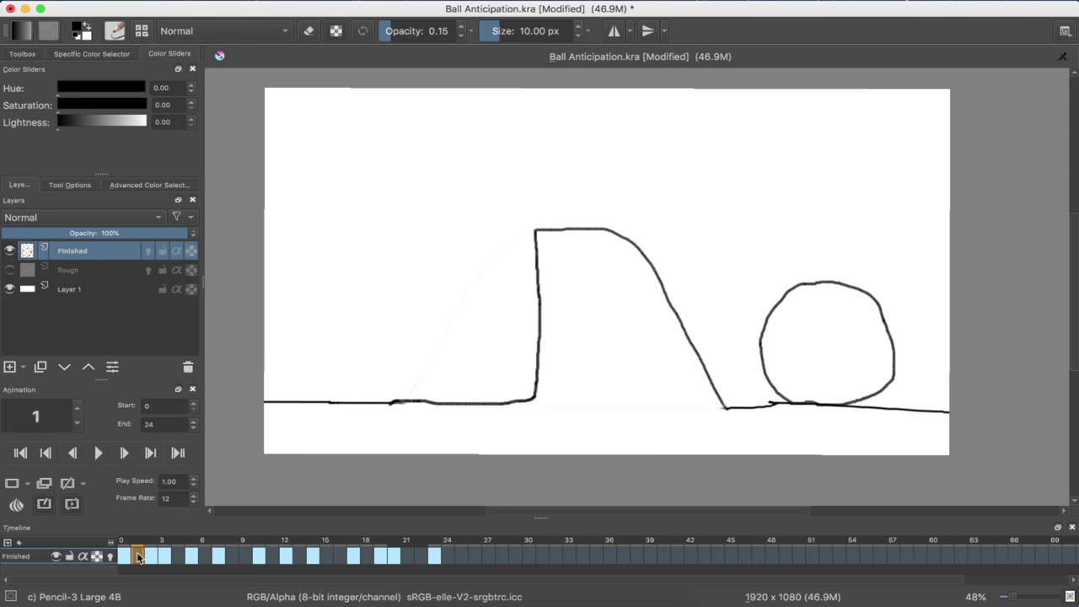
- Play the retimed animation, then step through the leap and landing squash frames
{"action": "left_click", "coordinate": [97, 454]}
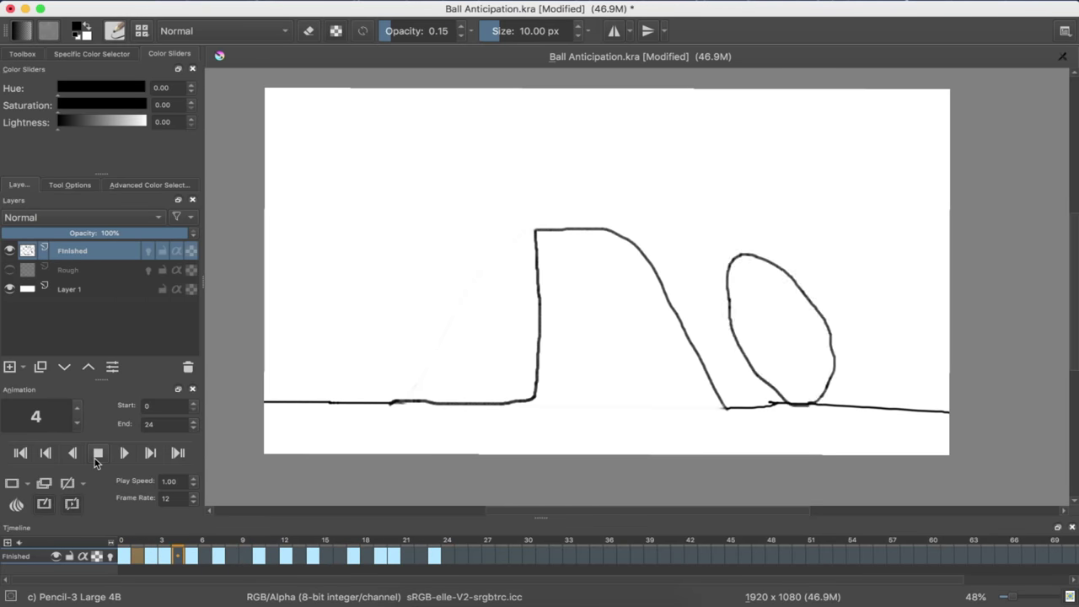
{"action": "left_click", "coordinate": [96, 457]}
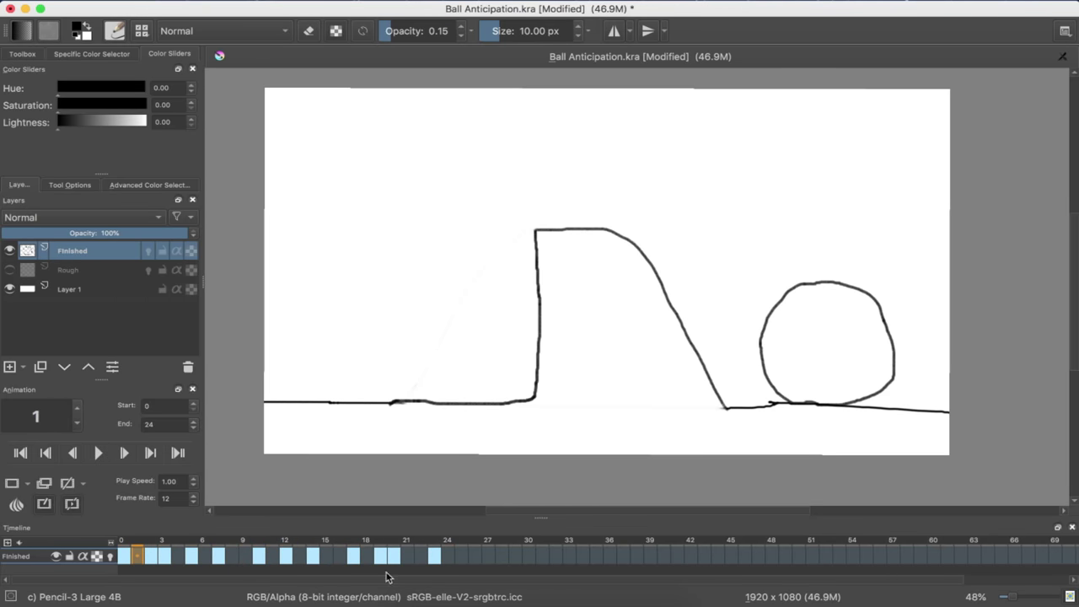
{"action": "left_click_drag", "start_coordinate": [393, 560], "coordinate": [412, 562]}
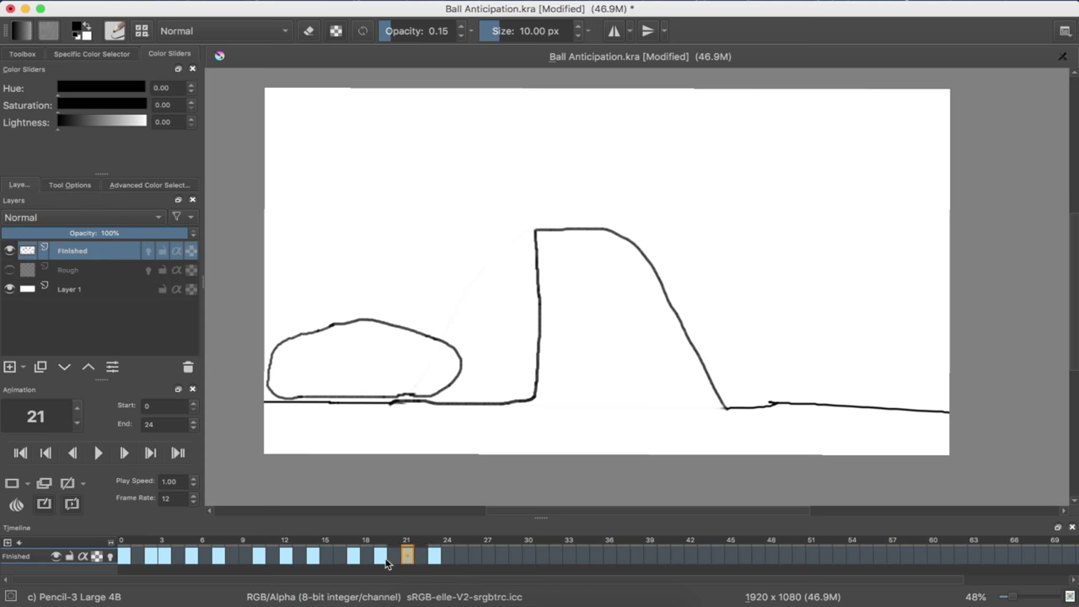
{"action": "left_click", "coordinate": [377, 559]}
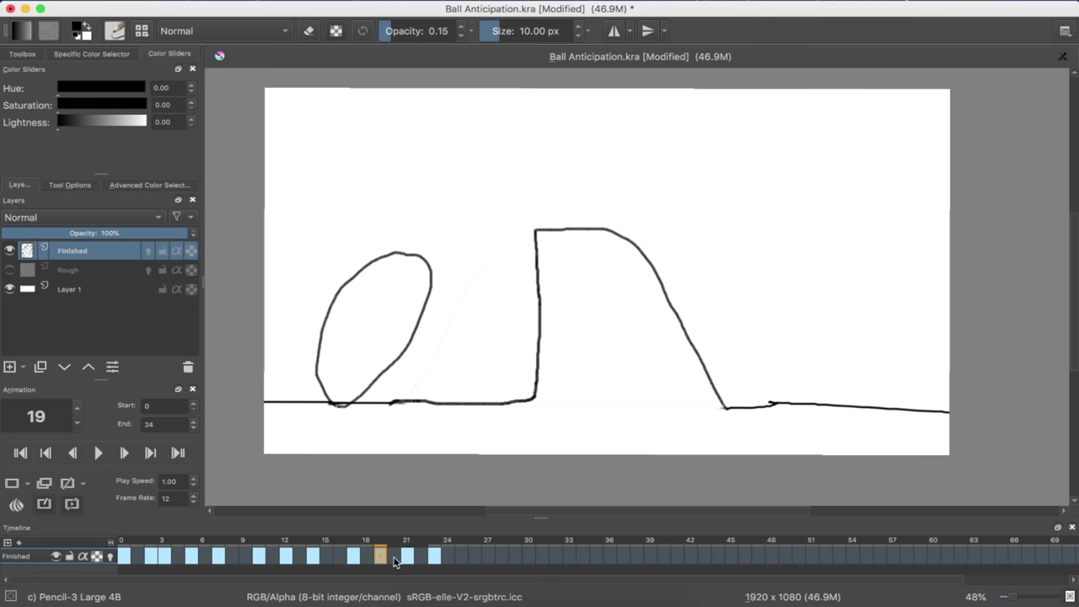
{"action": "key", "text": "Right"}
{"action": "key", "text": "Right"}
{"action": "key", "text": "Right"}
{"action": "key", "text": "Left"}
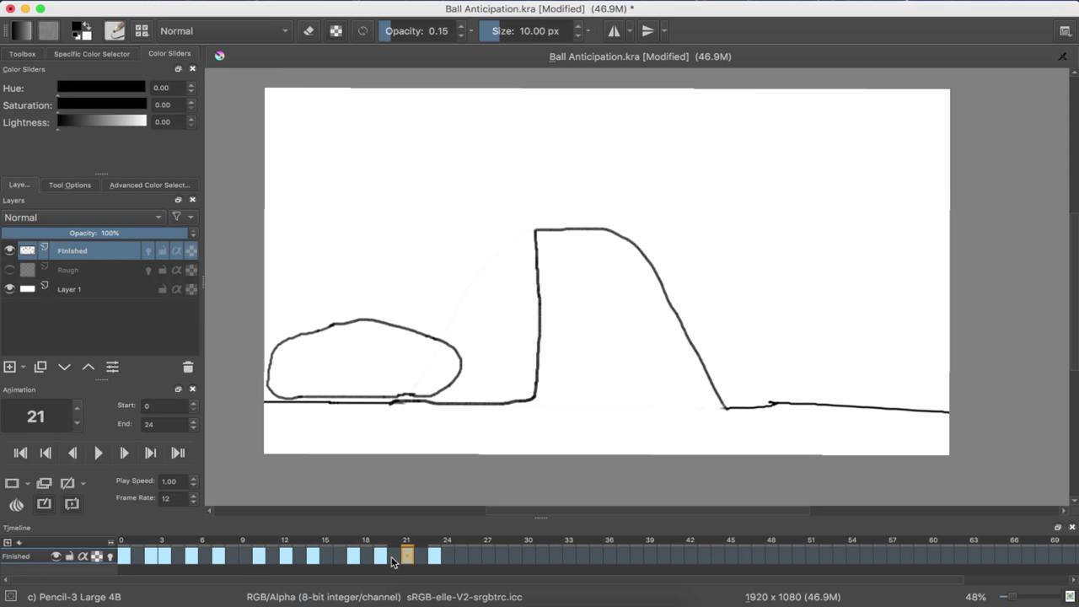
{"action": "key", "text": "Left"}
{"action": "key", "text": "Left"}
{"action": "key", "text": "Left"}
{"action": "key", "text": "Left"}
{"action": "key", "text": "Left"}
{"action": "key", "text": "Left"}
{"action": "key", "text": "Left"}
{"action": "key", "text": "Left"}
{"action": "key", "text": "Left"}
{"action": "key", "text": "Left"}
{"action": "key", "text": "Left"}
{"action": "key", "text": "Left"}
{"action": "key", "text": "Left"}
{"action": "key", "text": "Left"}
{"action": "key", "text": "Left"}
{"action": "key", "text": "Left"}
{"action": "key", "text": "Left"}
{"action": "key", "text": "Left"}
{"action": "key", "text": "Left"}
{"action": "key", "text": "Left"}
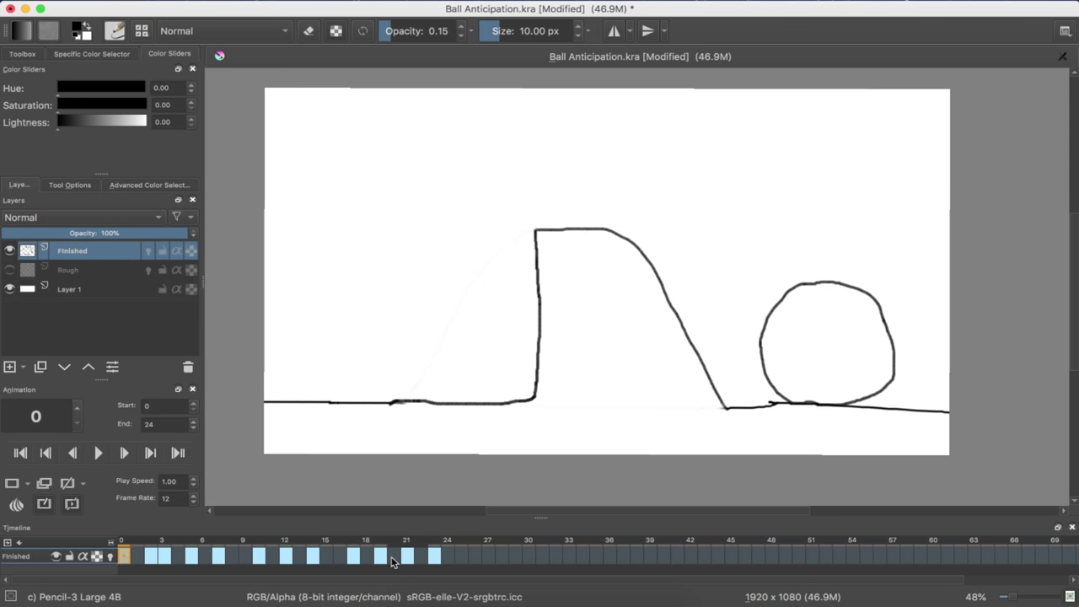
{"action": "key", "text": "Right"}
{"action": "key", "text": "Right"}
{"action": "key", "text": "Right"}
{"action": "key", "text": "Right"}
{"action": "key", "text": "Right"}
{"action": "key", "text": "Right"}
{"action": "key", "text": "Right"}
{"action": "key", "text": "Right"}
{"action": "key", "text": "Right"}
{"action": "key", "text": "Right"}
{"action": "key", "text": "Right"}
{"action": "key", "text": "Right"}
{"action": "key", "text": "Right"}
{"action": "key", "text": "Right"}
{"action": "key", "text": "Right"}
{"action": "key", "text": "Right"}
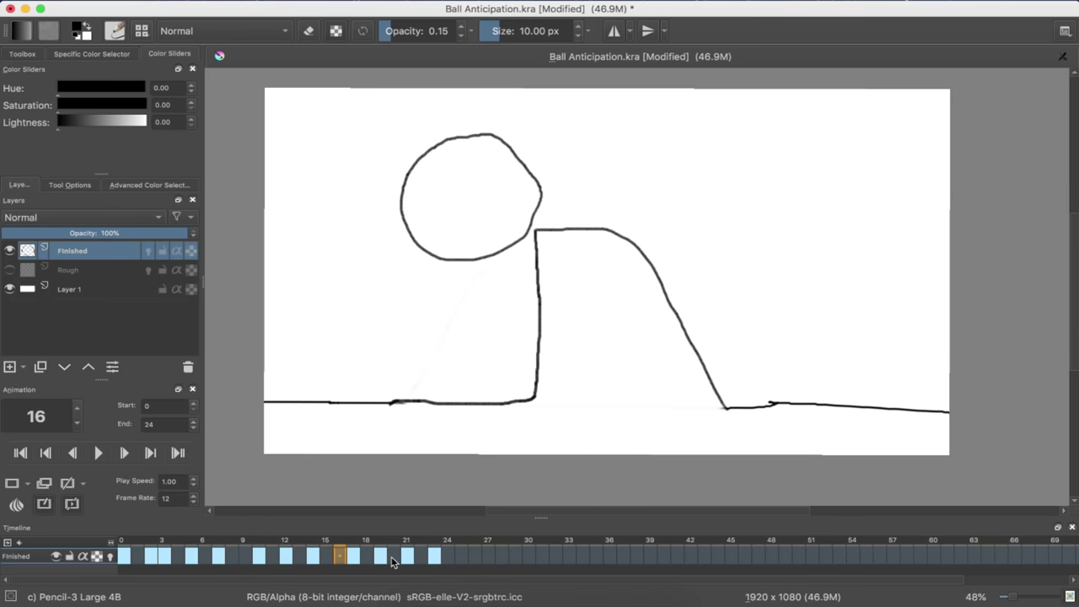
{"action": "key", "text": "Right"}
{"action": "key", "text": "Right"}
{"action": "key", "text": "Right"}
{"action": "key", "text": "Right"}
{"action": "key", "text": "Right"}
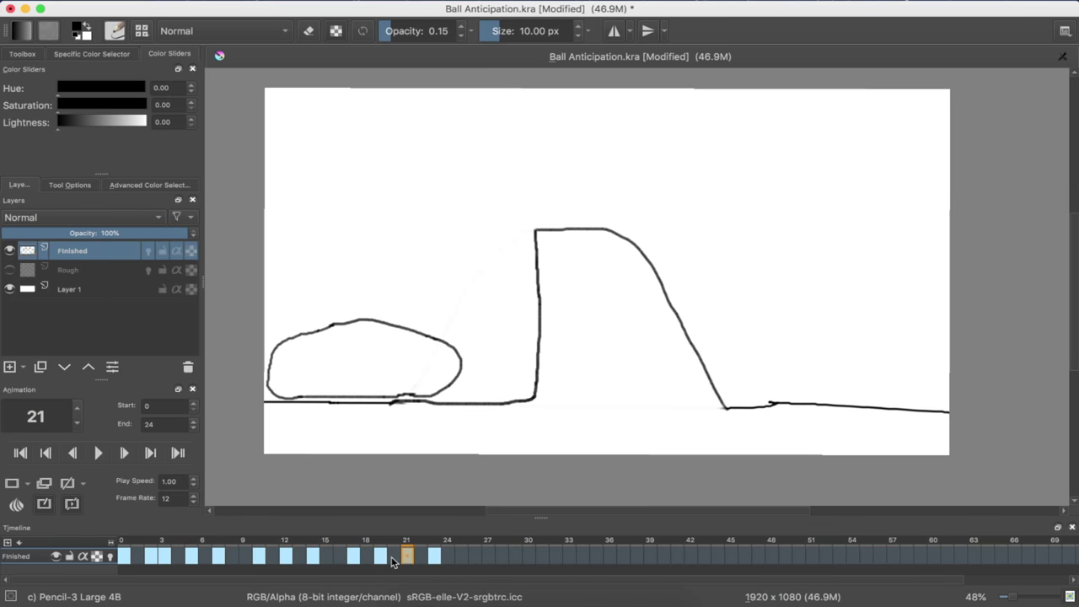
{"action": "key", "text": "Right"}
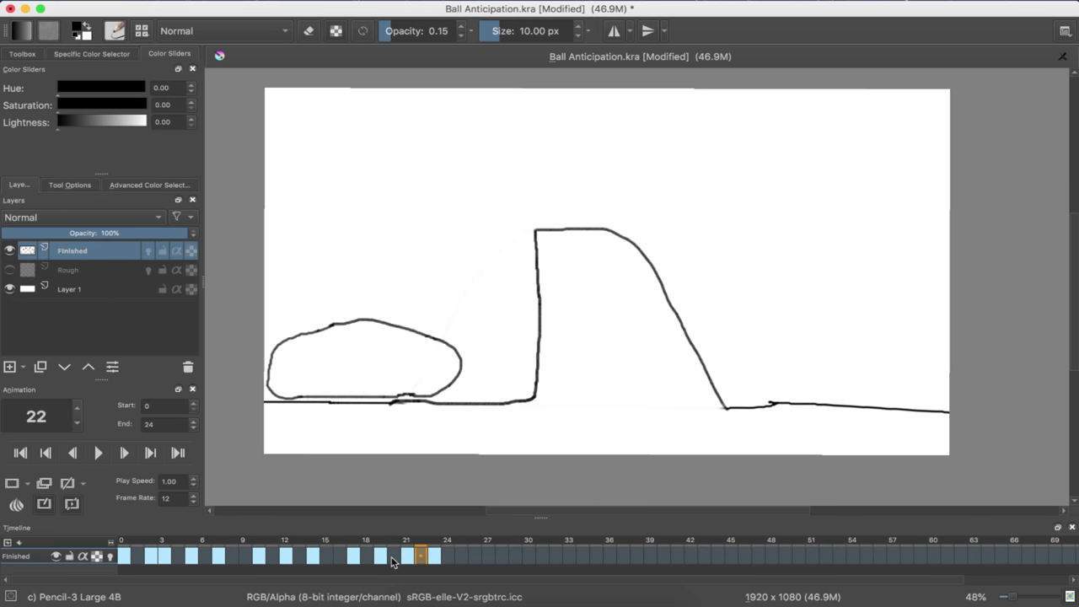
{"action": "key", "text": "Left"}
{"action": "key", "text": "Left"}
{"action": "key", "text": "Right"}
- Move the squashed-ball keyframe from frame 21 to frame 20 and replay the timing
{"action": "mouse_move", "coordinate": [392, 562]}
{"action": "left_mouse_down"}
{"action": "mouse_move", "coordinate": [417, 562]}
{"action": "mouse_move", "coordinate": [389, 560]}
{"action": "left_mouse_up"}
{"action": "left_click", "coordinate": [390, 561]}
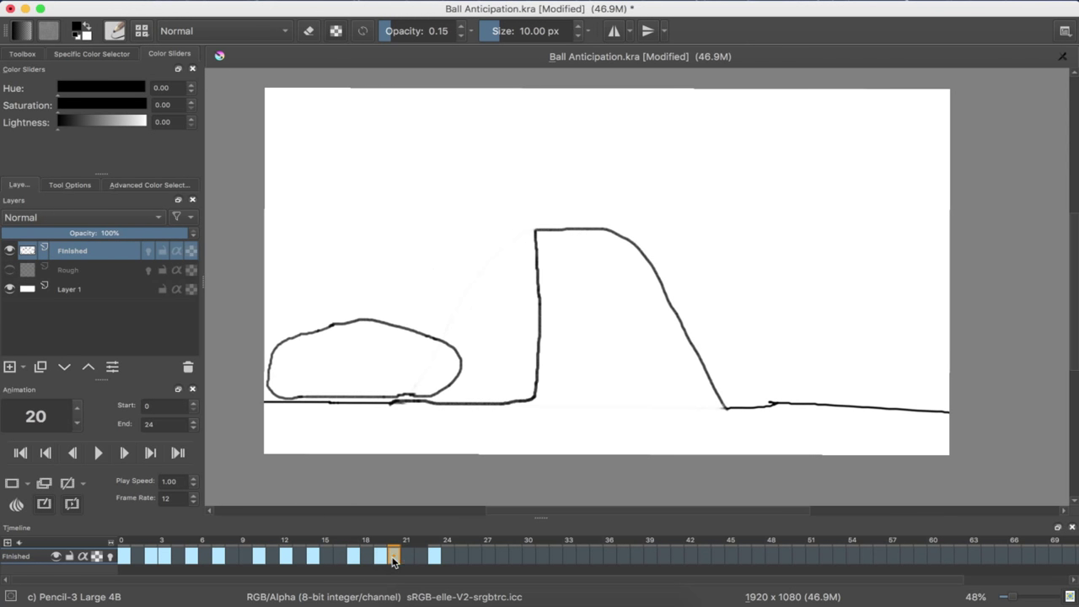
{"action": "left_click", "coordinate": [123, 454]}
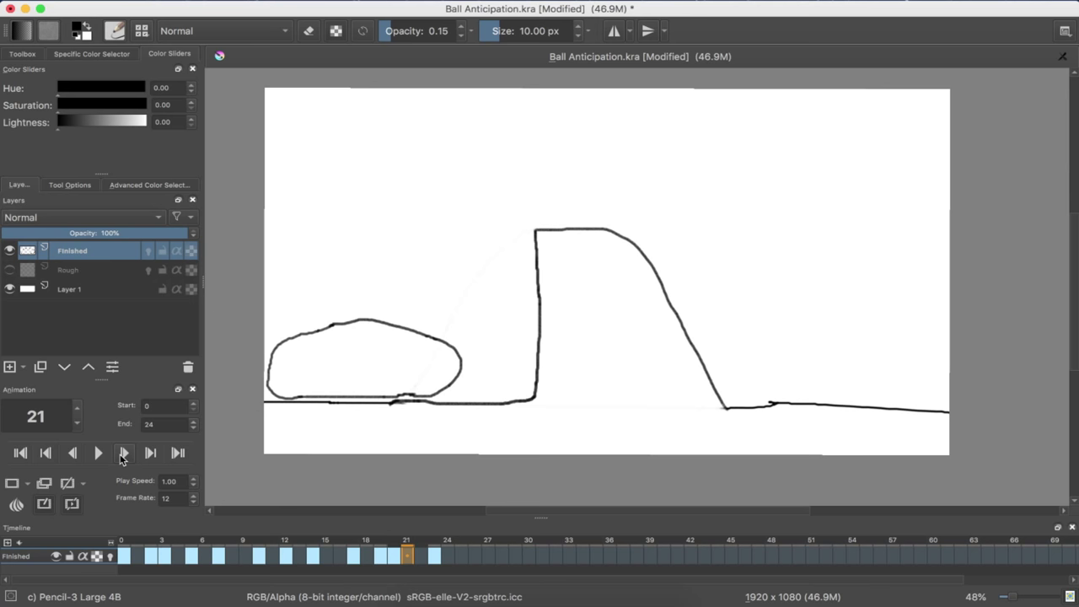
{"action": "left_click", "coordinate": [104, 453]}
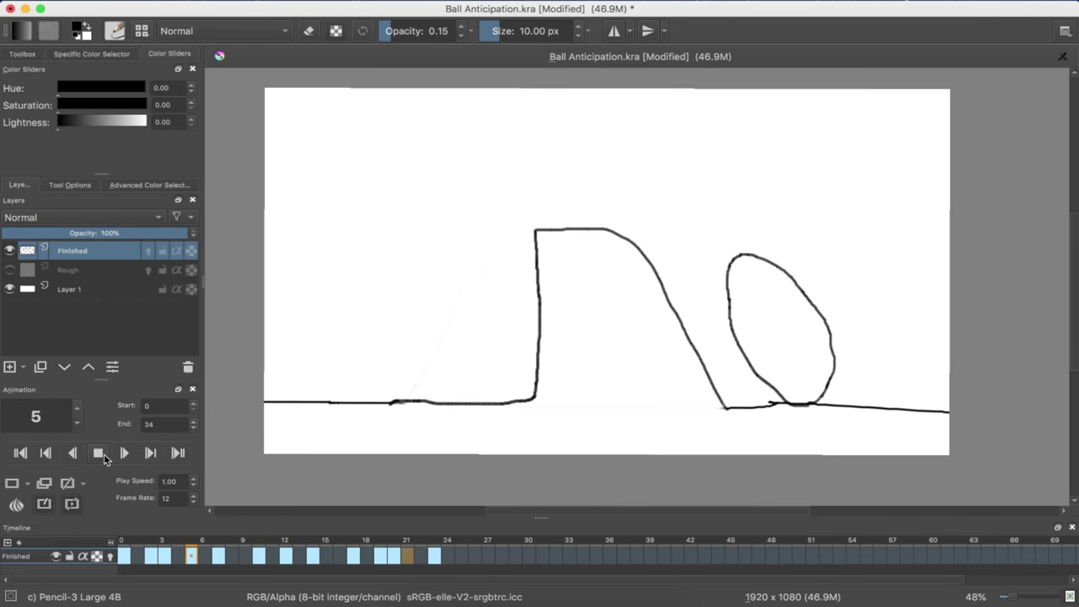
{"action": "left_click", "coordinate": [104, 453]}
- Flip between frames 21 and 22, then add a new empty Layer 5
{"action": "key", "text": "period"}
{"action": "key", "text": "comma"}
{"action": "key", "text": "period"}
{"action": "key", "text": "comma"}
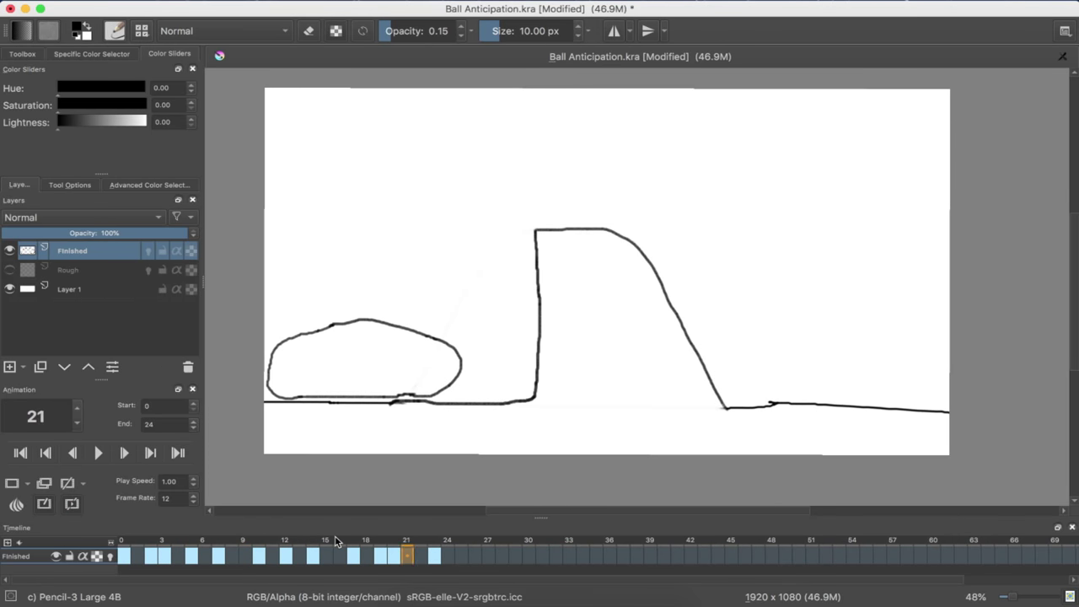
{"action": "key", "text": "period"}
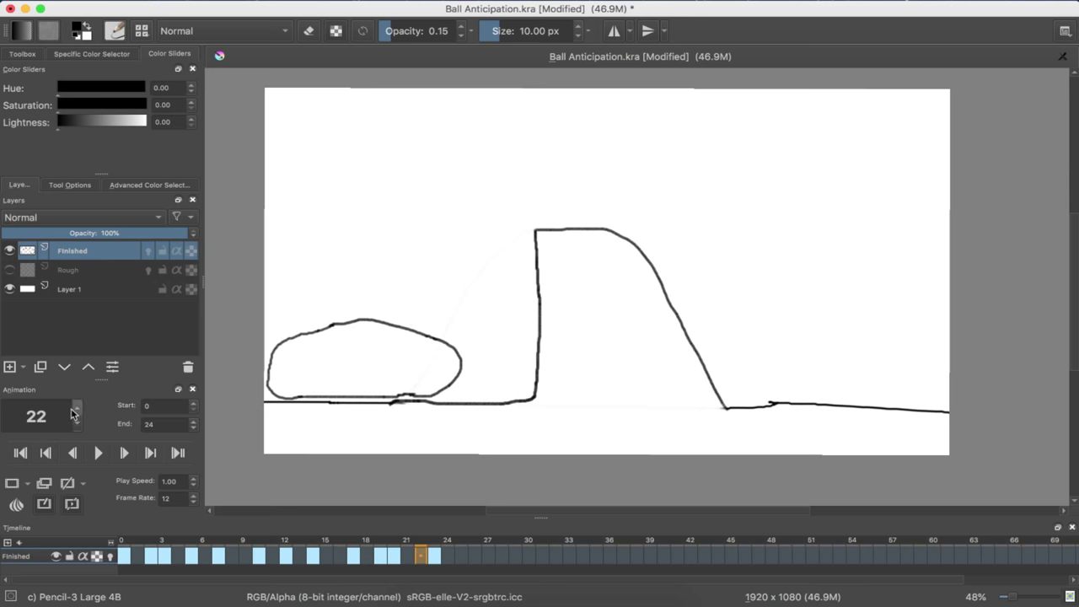
{"action": "left_click", "coordinate": [12, 369]}
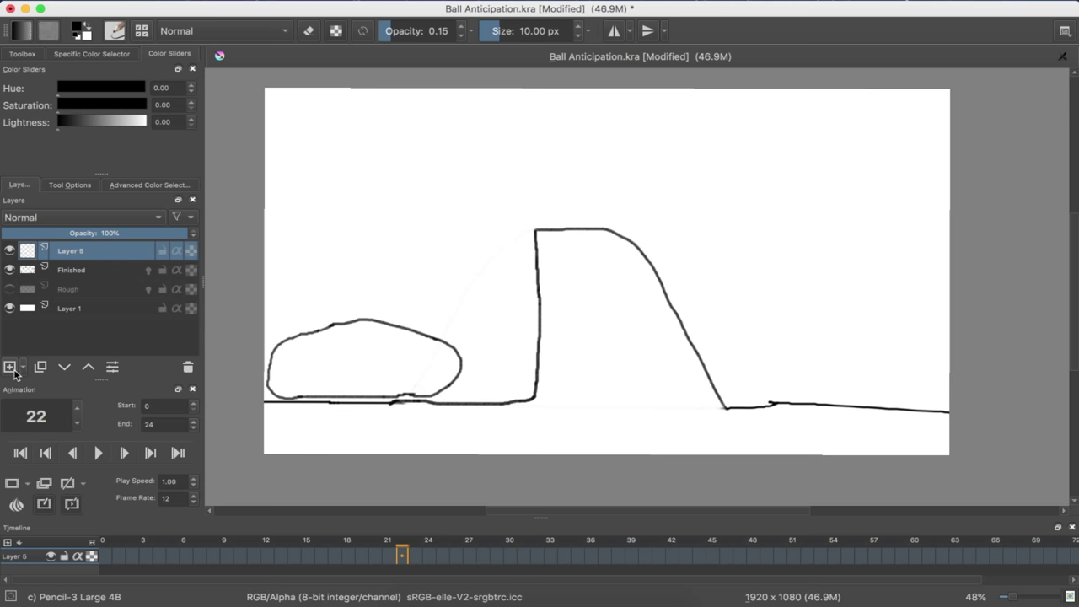
- Cut Layer 5 from the stack, then check frames 20–22 on the Finished row
{"action": "right_click", "coordinate": [86, 246]}
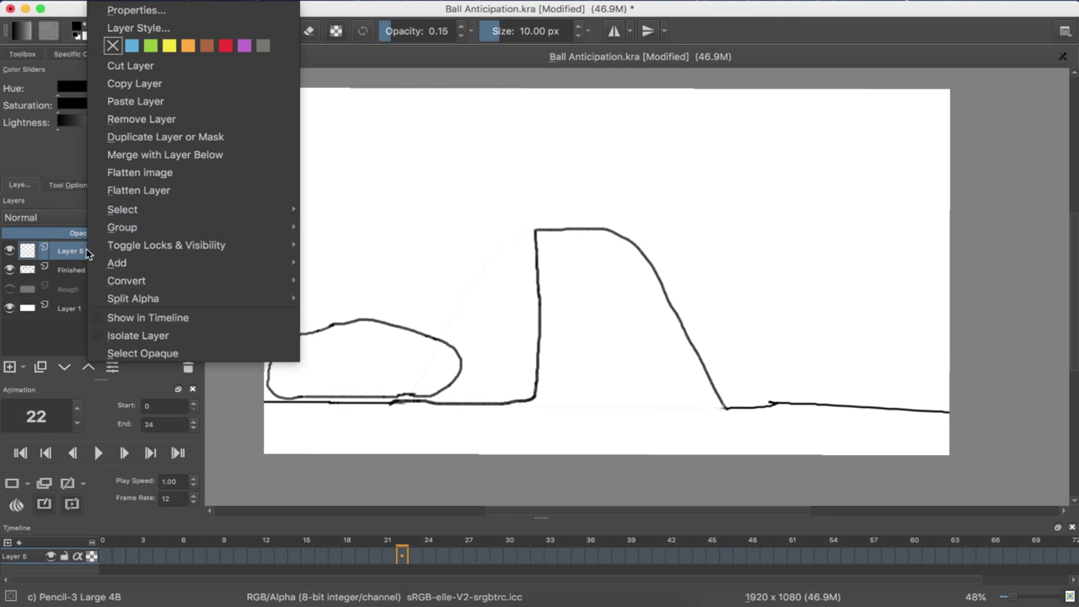
{"action": "left_click", "coordinate": [122, 66]}
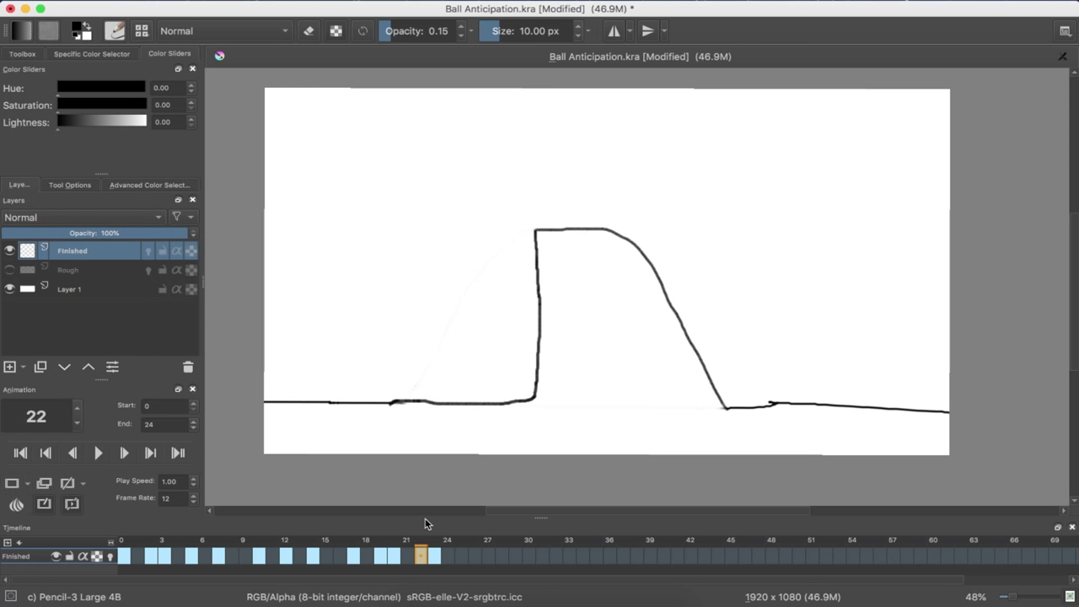
{"action": "left_click", "coordinate": [408, 556]}
{"action": "left_click", "coordinate": [395, 556]}
{"action": "left_click", "coordinate": [410, 556]}
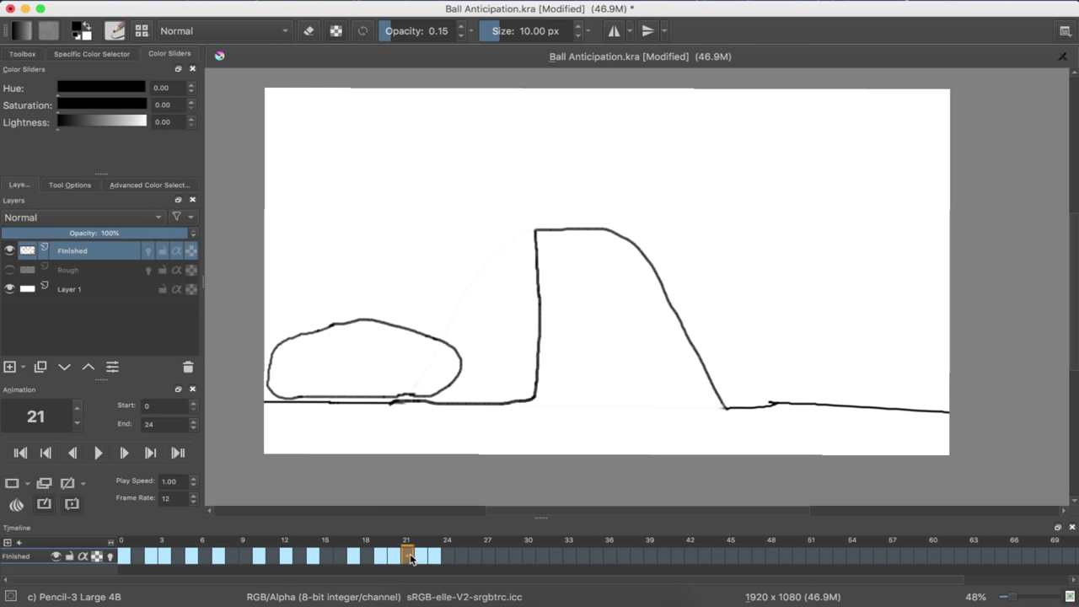
{"action": "left_click", "coordinate": [419, 556]}
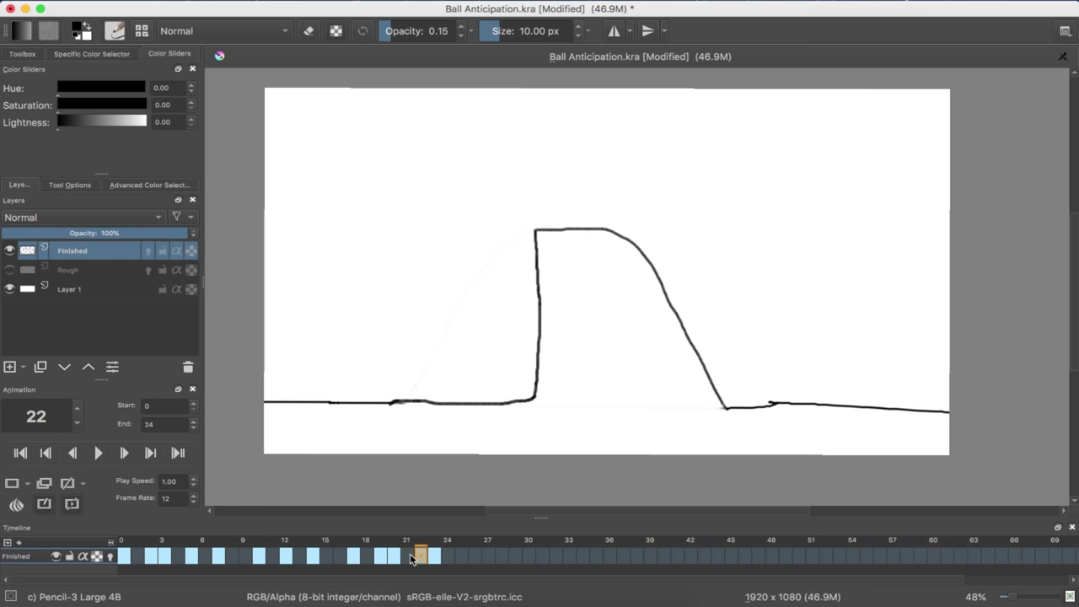
- With onion skins shown, ink a flattened ball outline on frame 22's ground line, then hide them
{"action": "left_click", "coordinate": [110, 557]}
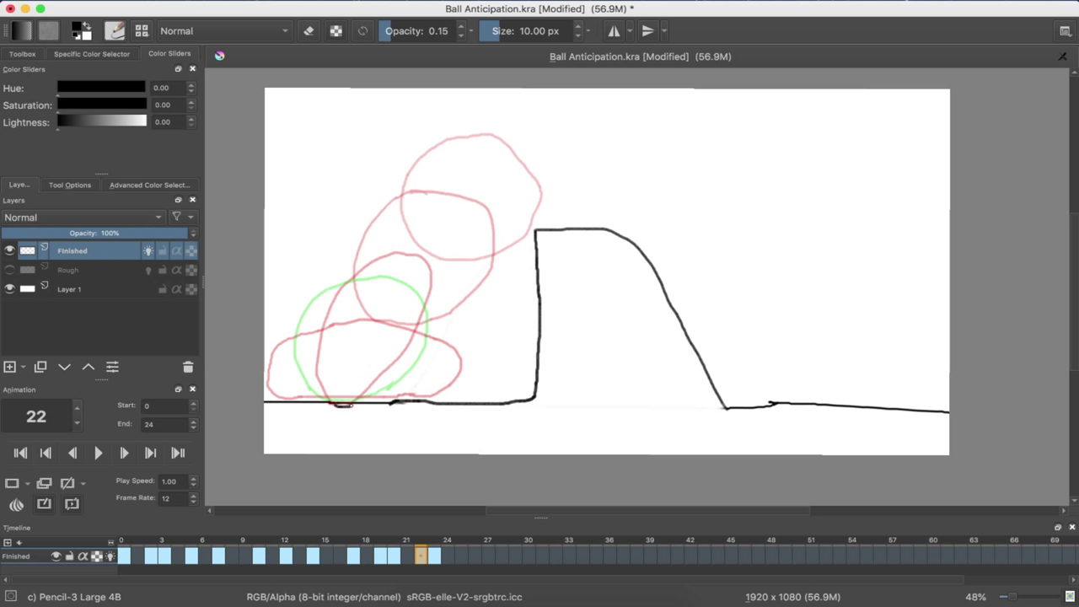
{"action": "key", "text": "ctrl+z"}
{"action": "left_click_drag", "start_coordinate": [362, 397], "coordinate": [378, 391]}
{"action": "key", "text": "ctrl+z"}
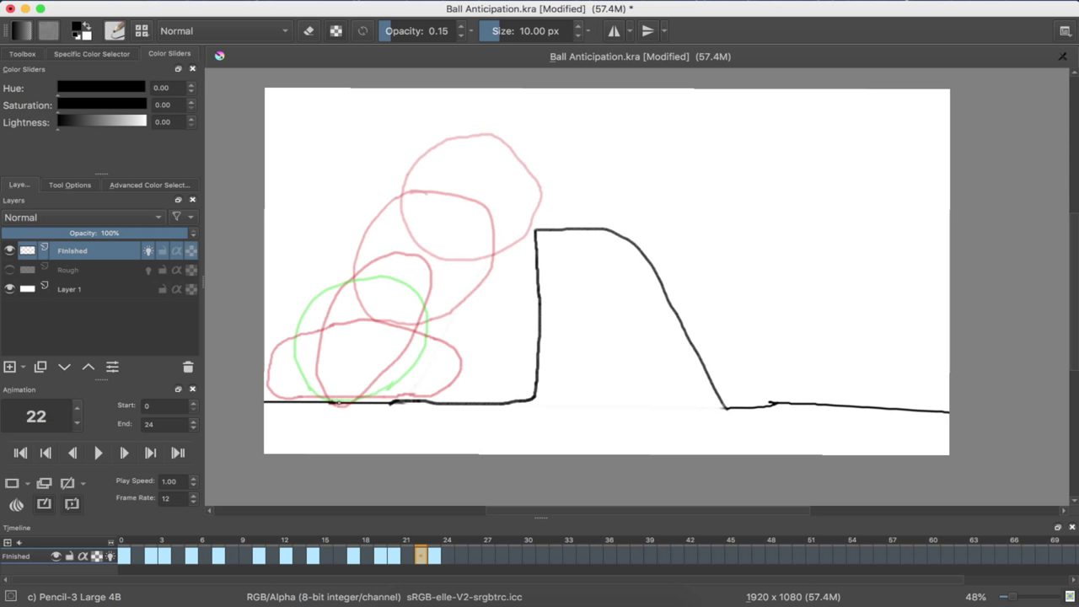
{"action": "mouse_move", "coordinate": [353, 399]}
{"action": "left_mouse_down"}
{"action": "mouse_move", "coordinate": [423, 358]}
{"action": "mouse_move", "coordinate": [432, 328]}
{"action": "mouse_move", "coordinate": [421, 306]}
{"action": "mouse_move", "coordinate": [364, 304]}
{"action": "mouse_move", "coordinate": [295, 333]}
{"action": "mouse_move", "coordinate": [288, 361]}
{"action": "mouse_move", "coordinate": [300, 376]}
{"action": "mouse_move", "coordinate": [348, 384]}
{"action": "left_mouse_up"}
{"action": "key", "text": "ctrl+z"}
{"action": "mouse_move", "coordinate": [283, 364]}
{"action": "left_mouse_down"}
{"action": "mouse_move", "coordinate": [297, 314]}
{"action": "mouse_move", "coordinate": [316, 302]}
{"action": "mouse_move", "coordinate": [391, 290]}
{"action": "mouse_move", "coordinate": [438, 299]}
{"action": "mouse_move", "coordinate": [445, 340]}
{"action": "mouse_move", "coordinate": [431, 371]}
{"action": "mouse_move", "coordinate": [361, 404]}
{"action": "mouse_move", "coordinate": [327, 404]}
{"action": "left_mouse_up"}
{"action": "key", "text": "ctrl+z"}
{"action": "mouse_move", "coordinate": [321, 396]}
{"action": "left_mouse_down"}
{"action": "mouse_move", "coordinate": [282, 336]}
{"action": "mouse_move", "coordinate": [303, 309]}
{"action": "mouse_move", "coordinate": [346, 299]}
{"action": "mouse_move", "coordinate": [437, 311]}
{"action": "mouse_move", "coordinate": [444, 333]}
{"action": "mouse_move", "coordinate": [434, 368]}
{"action": "mouse_move", "coordinate": [339, 402]}
{"action": "left_mouse_up"}
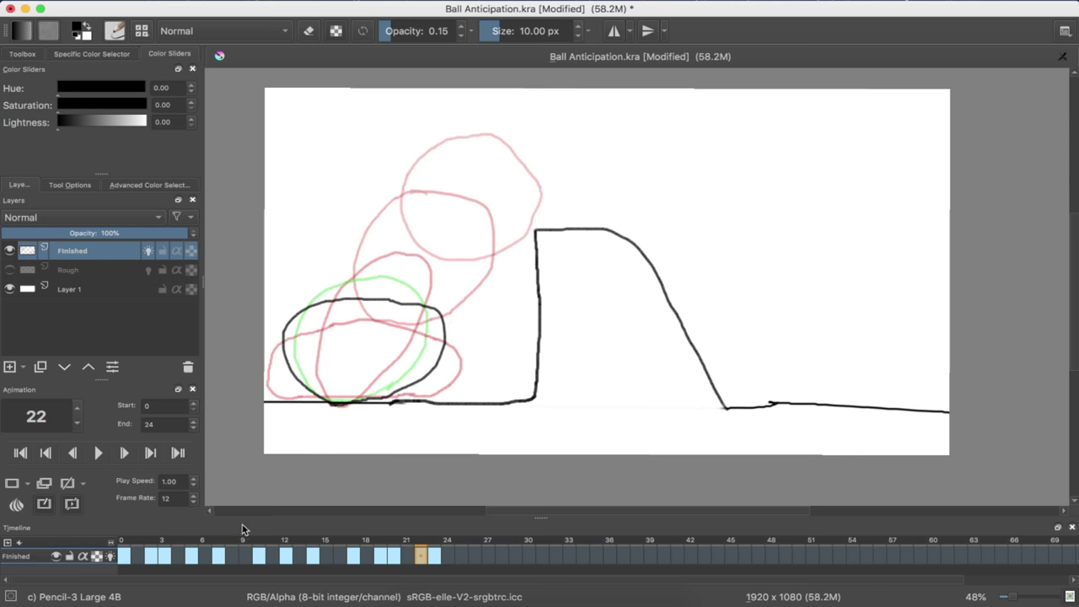
{"action": "left_click", "coordinate": [107, 556]}
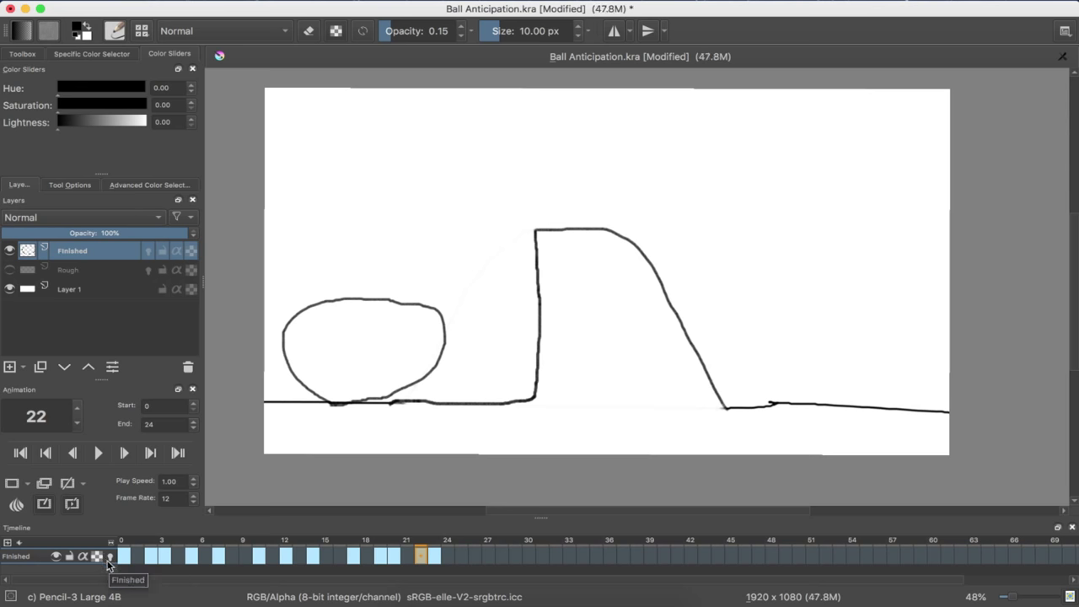
- Erase the top arc of the frame 22 ball with the Eraser Circle preset
{"action": "left_click", "coordinate": [142, 30]}
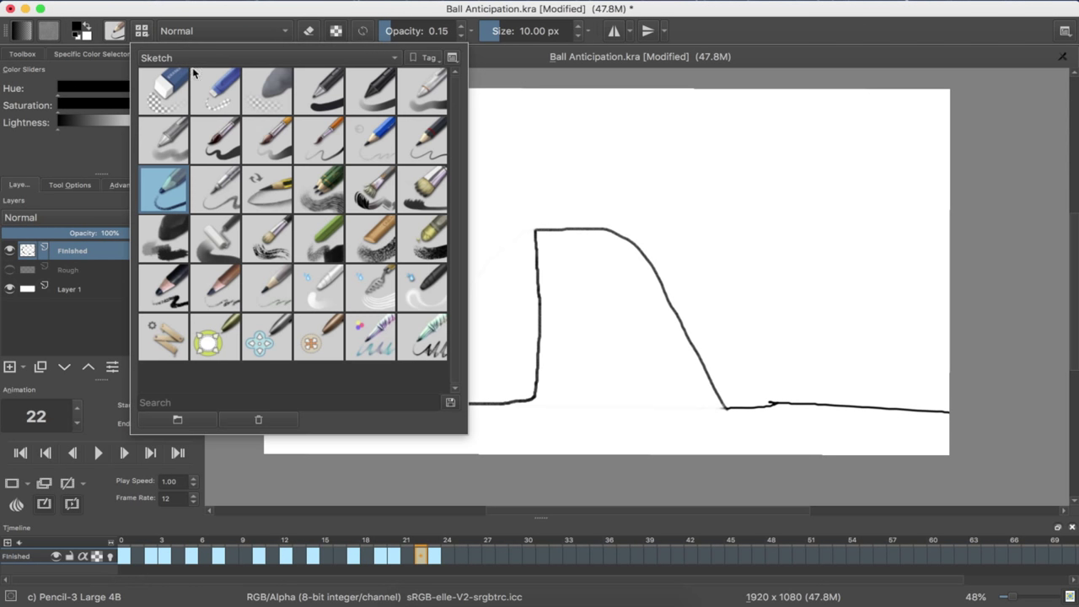
{"action": "left_click", "coordinate": [164, 94]}
{"action": "left_click", "coordinate": [636, 217]}
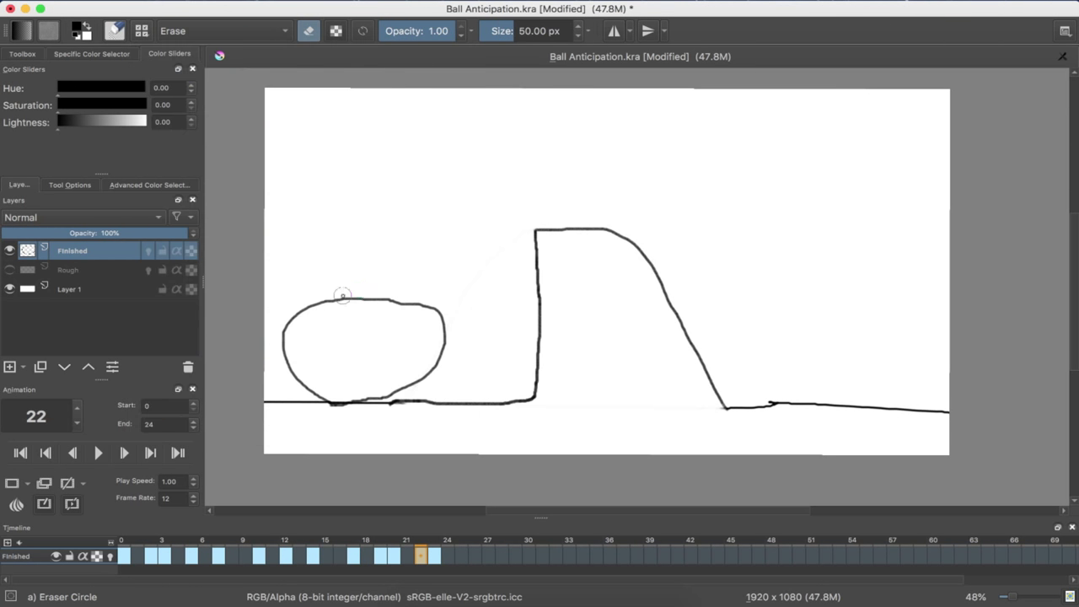
{"action": "mouse_move", "coordinate": [315, 299]}
{"action": "left_mouse_down"}
{"action": "mouse_move", "coordinate": [424, 307]}
{"action": "mouse_move", "coordinate": [296, 309]}
{"action": "left_mouse_up"}
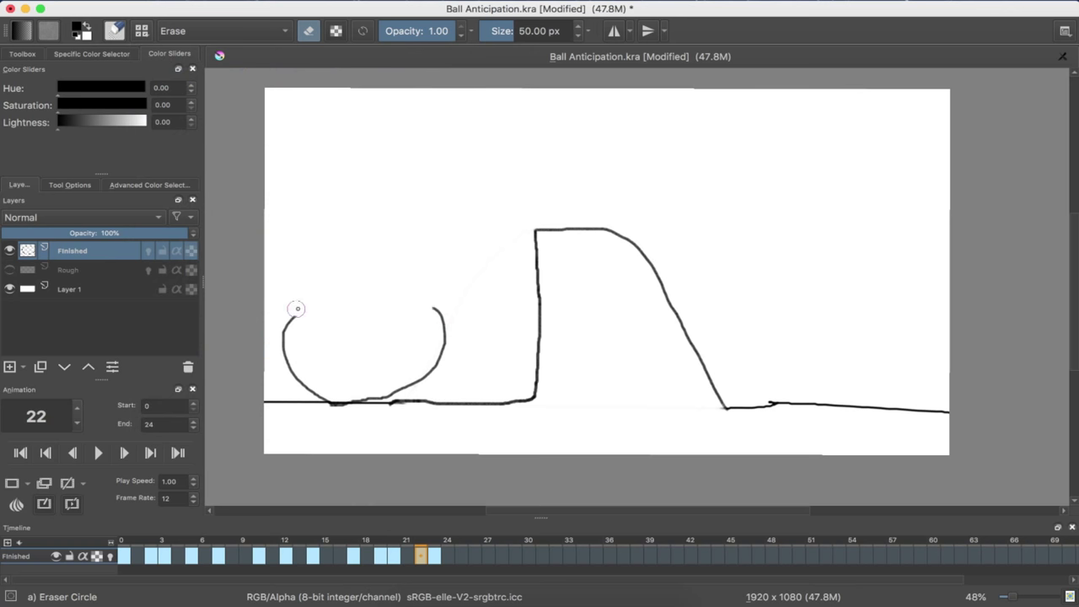
- Redraw the ball's upper curve as a smoother arc using the Pencil-3 Large 4B brush
{"action": "left_click", "coordinate": [173, 31]}
{"action": "left_click", "coordinate": [144, 32]}
{"action": "left_click", "coordinate": [144, 32]}
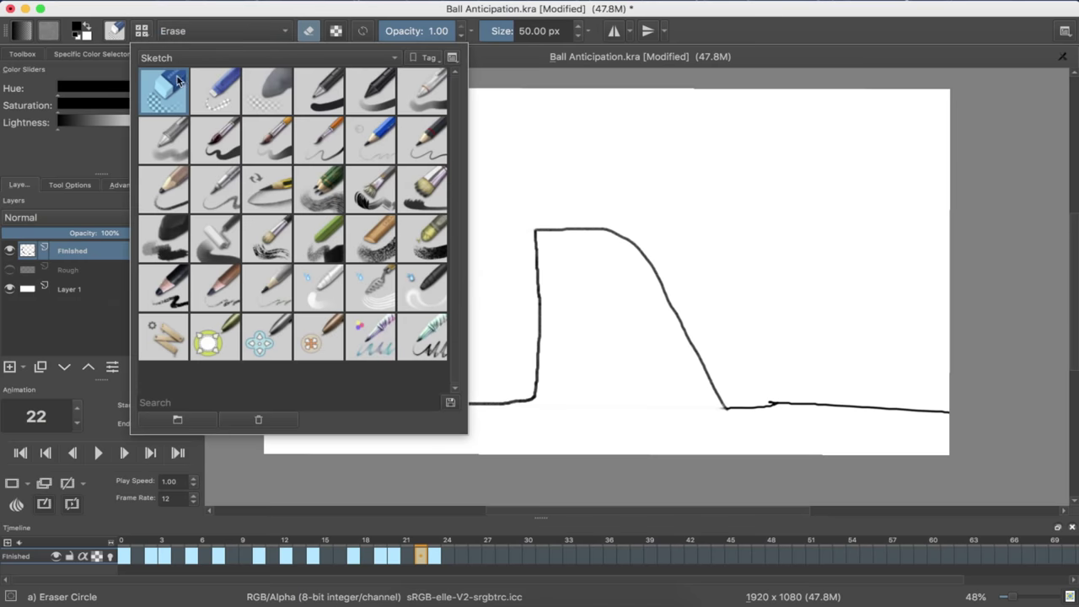
{"action": "left_click", "coordinate": [169, 194]}
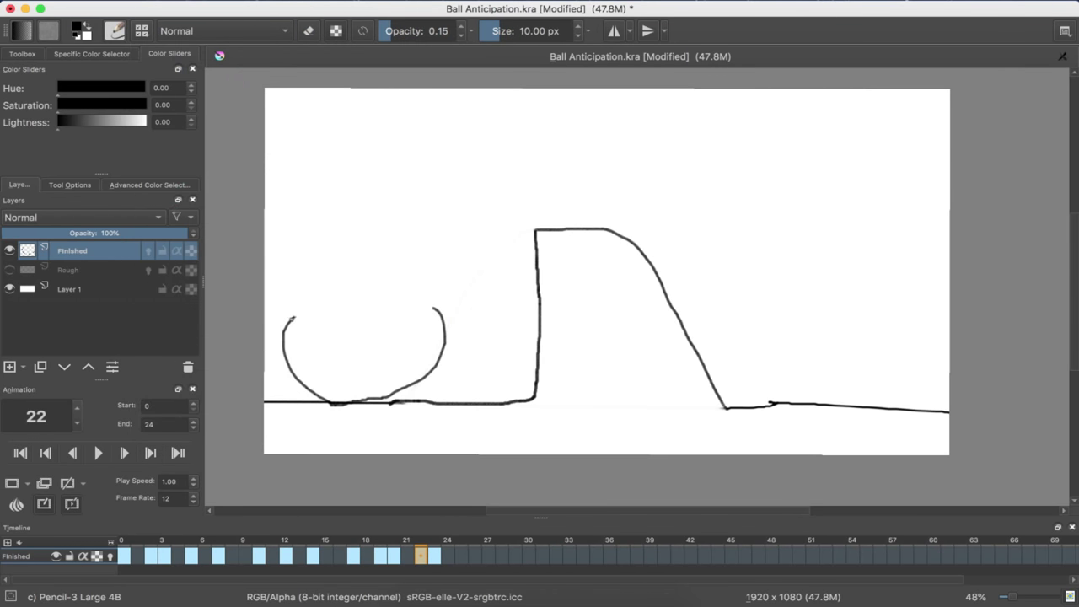
{"action": "left_click_drag", "start_coordinate": [299, 309], "coordinate": [362, 287]}
{"action": "key", "text": "super+z"}
{"action": "mouse_move", "coordinate": [294, 317]}
{"action": "left_mouse_down"}
{"action": "mouse_move", "coordinate": [358, 288]}
{"action": "mouse_move", "coordinate": [428, 302]}
{"action": "left_mouse_up"}
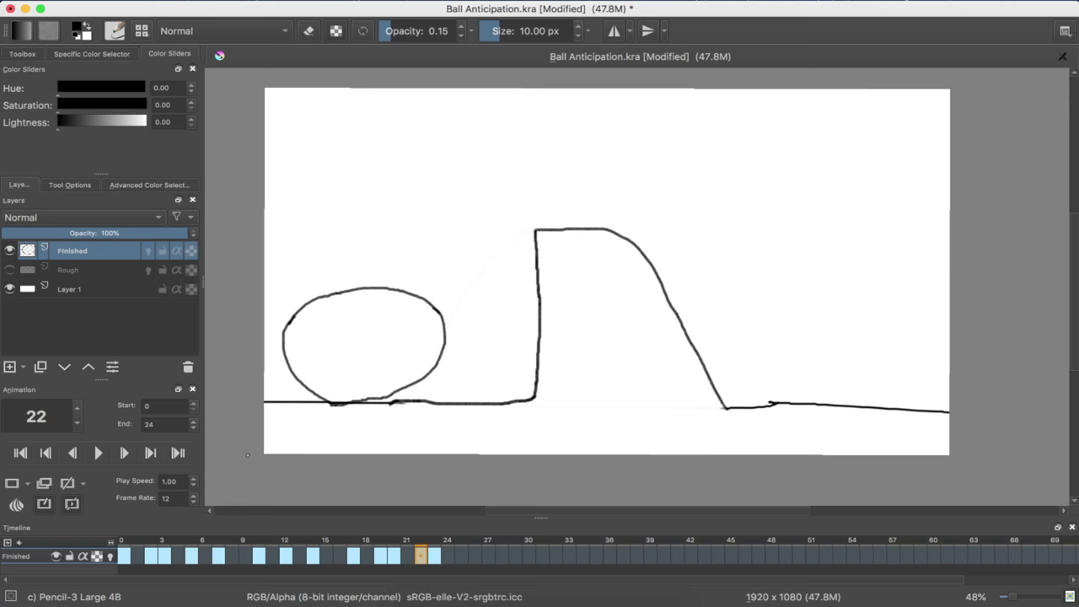
{"action": "left_click", "coordinate": [366, 555]}
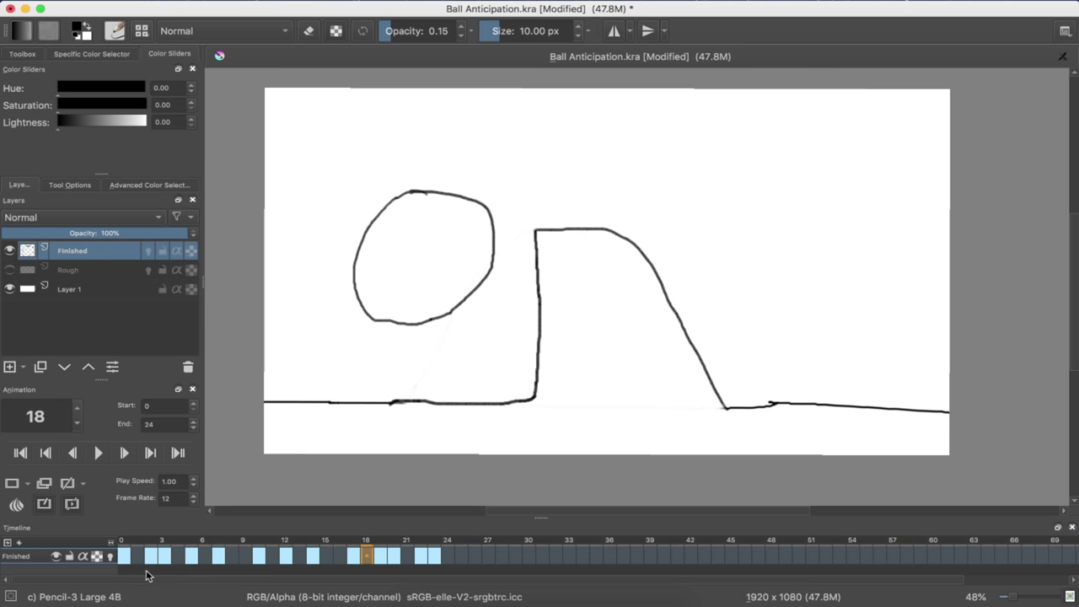
{"action": "left_click", "coordinate": [124, 555]}
{"action": "left_click", "coordinate": [98, 452]}
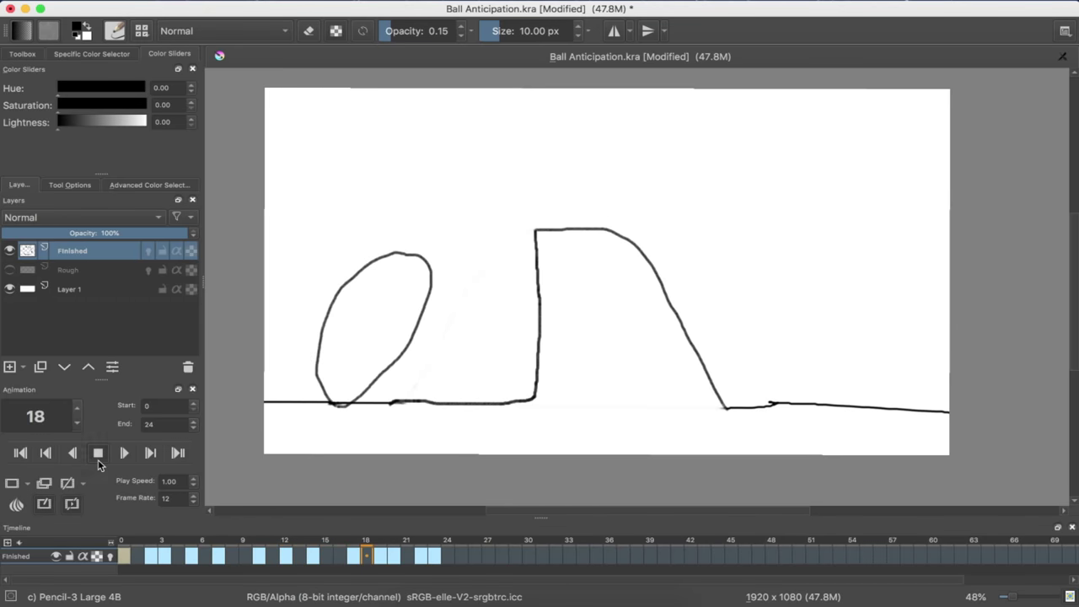
{"action": "left_click", "coordinate": [98, 460]}
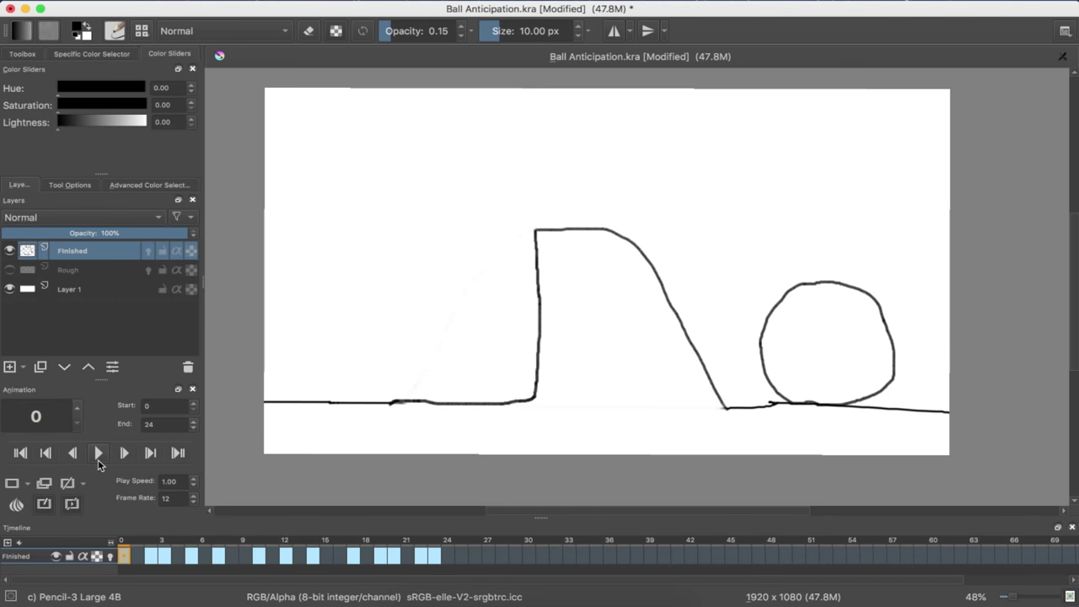